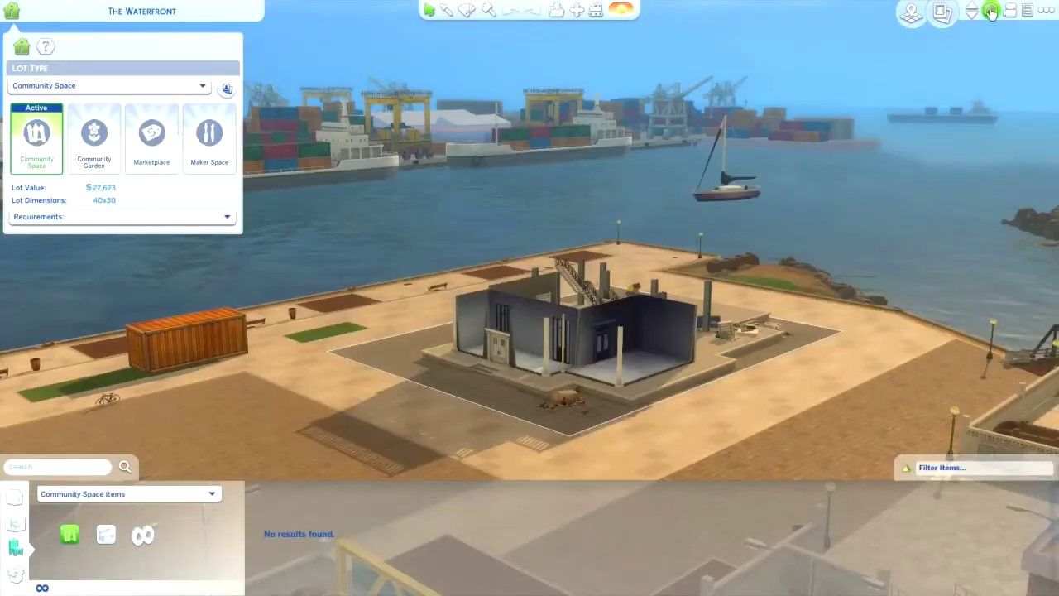
Bulldoze the lot to clear away the existing building
key(e)
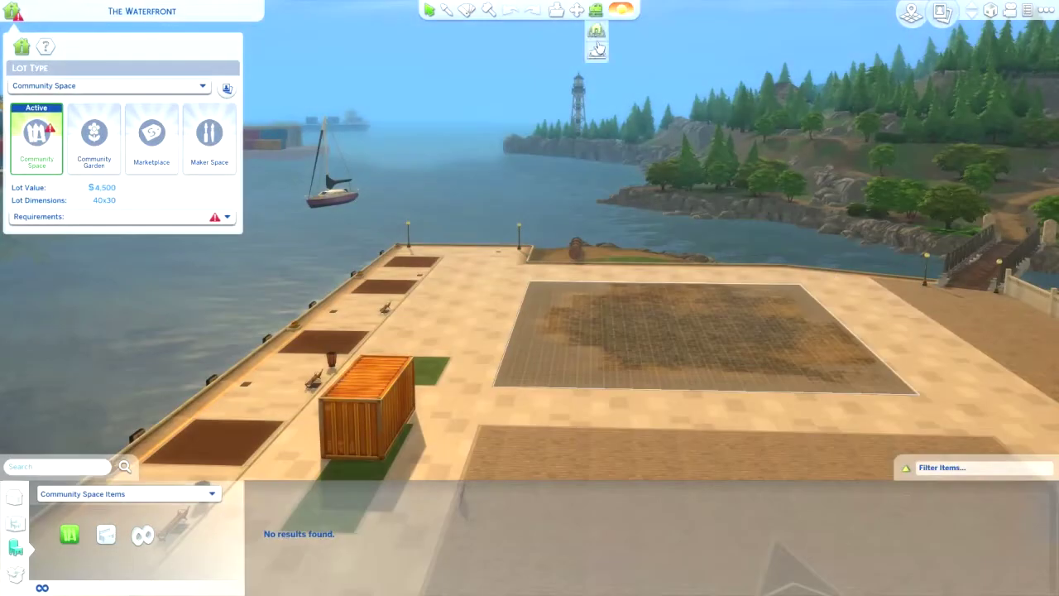
scroll(548, 173, up, 5)
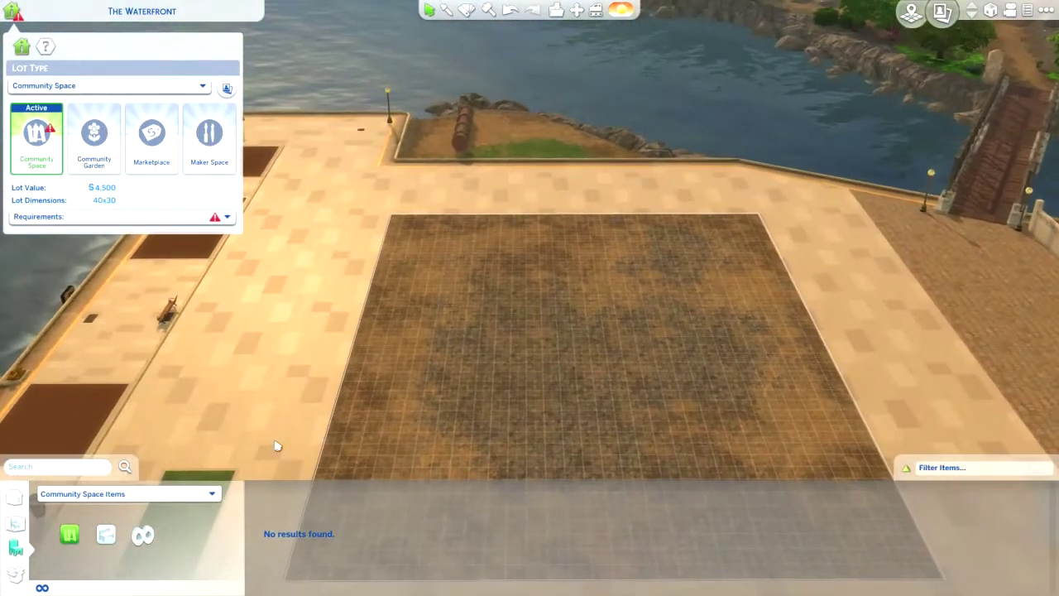
Draw a long rectangular room with the Room tool along the edge of the lot nearest the rocky shore
click(14, 496)
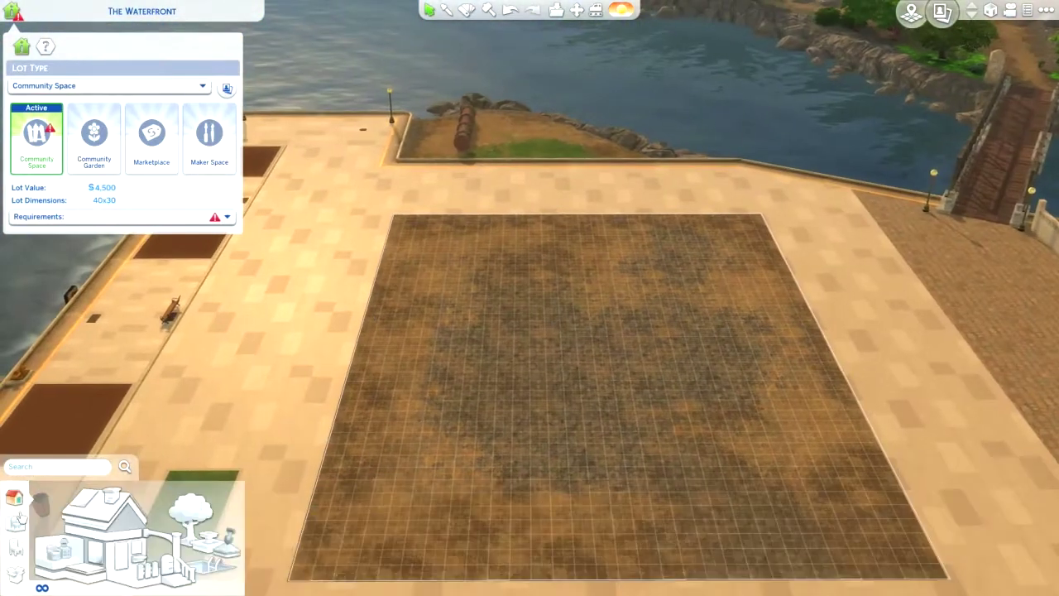
click(104, 529)
click(359, 511)
scroll(311, 236, up, 4)
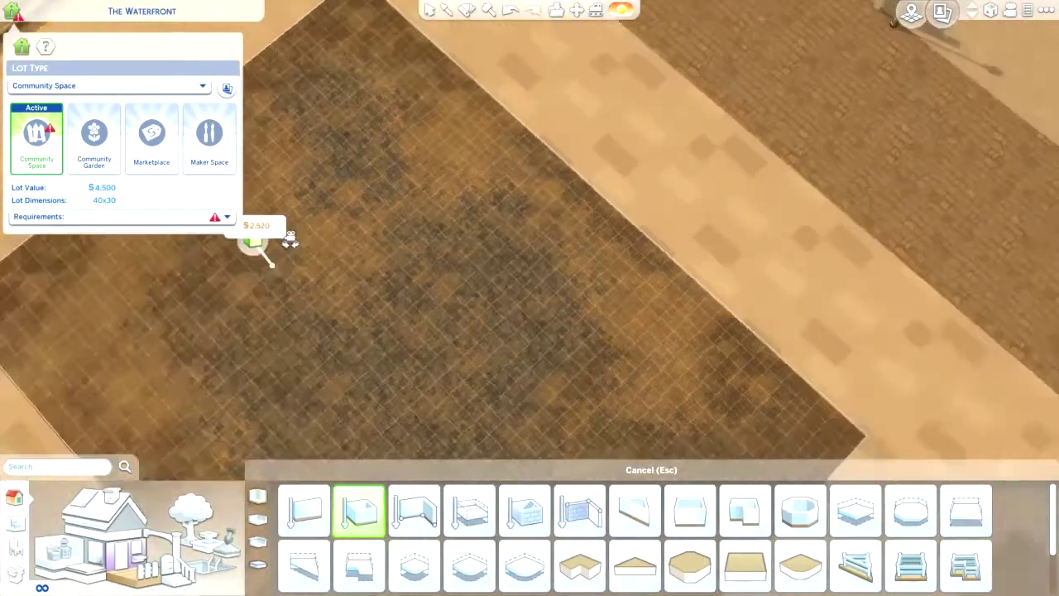
drag(255, 236, 421, 130)
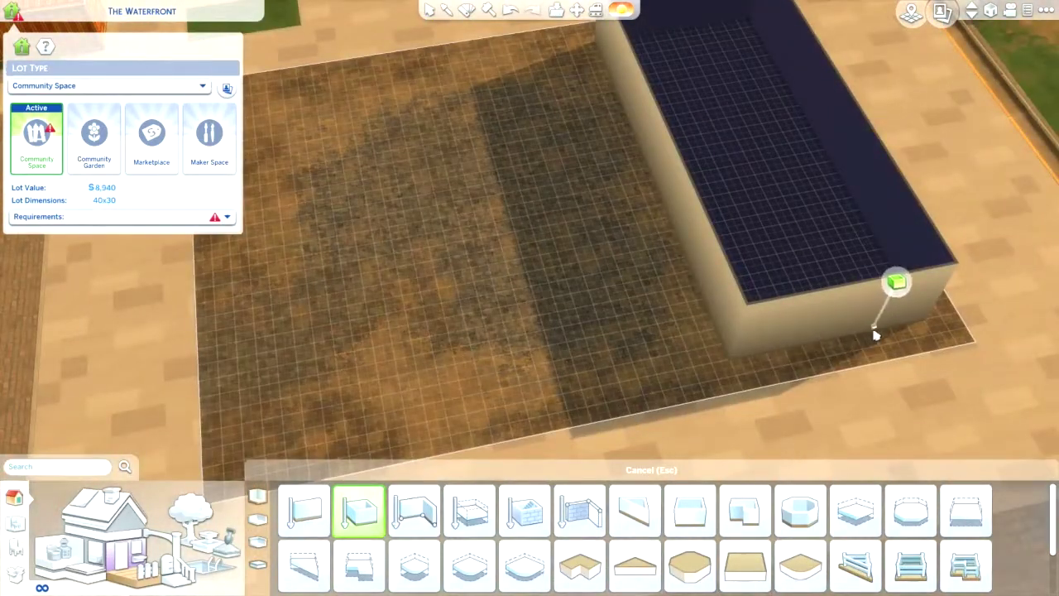
drag(886, 331, 894, 348)
click(757, 193)
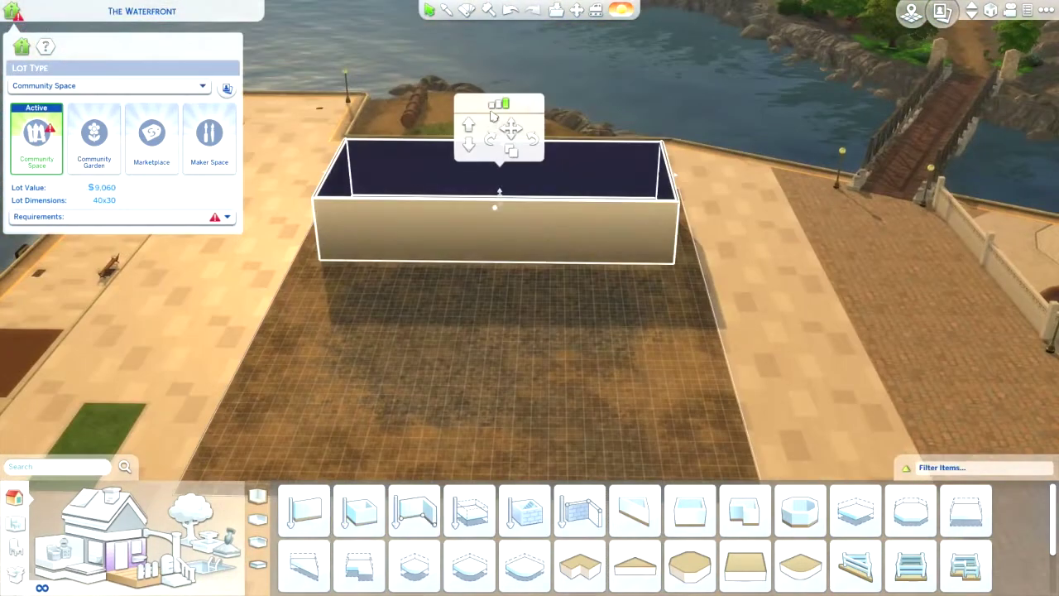
Set the room to the short wall height and stack a matching short-walled storey on top of it
right_click(552, 232)
drag(499, 199, 501, 194)
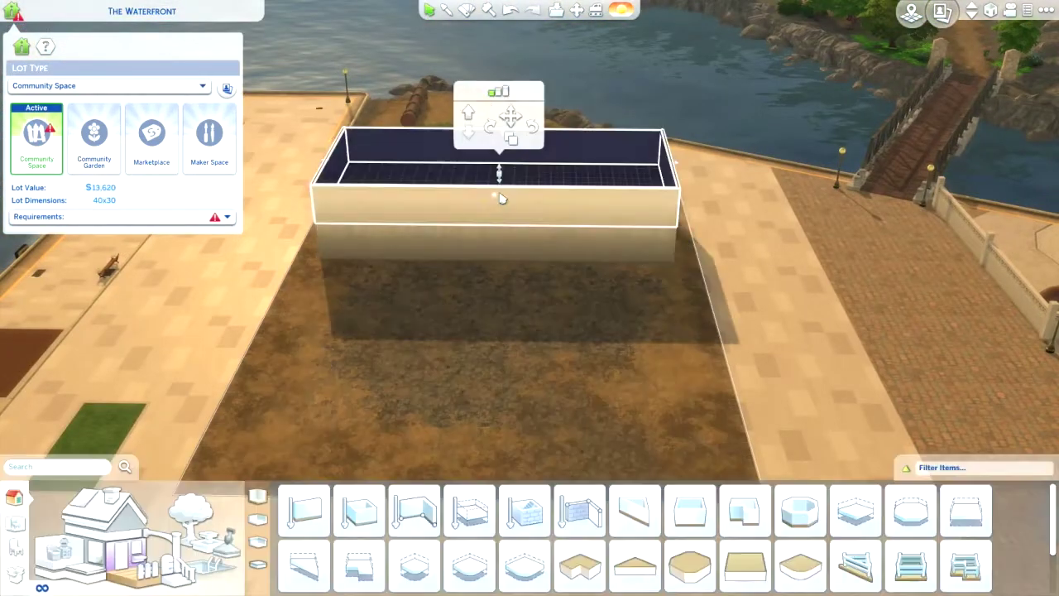
click(509, 116)
click(500, 138)
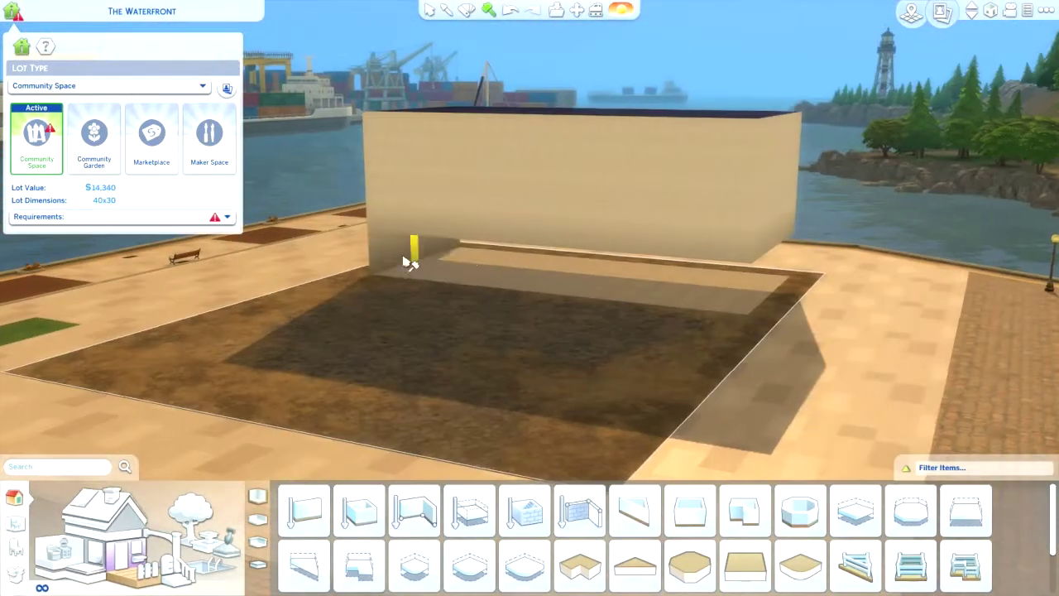
click(453, 278)
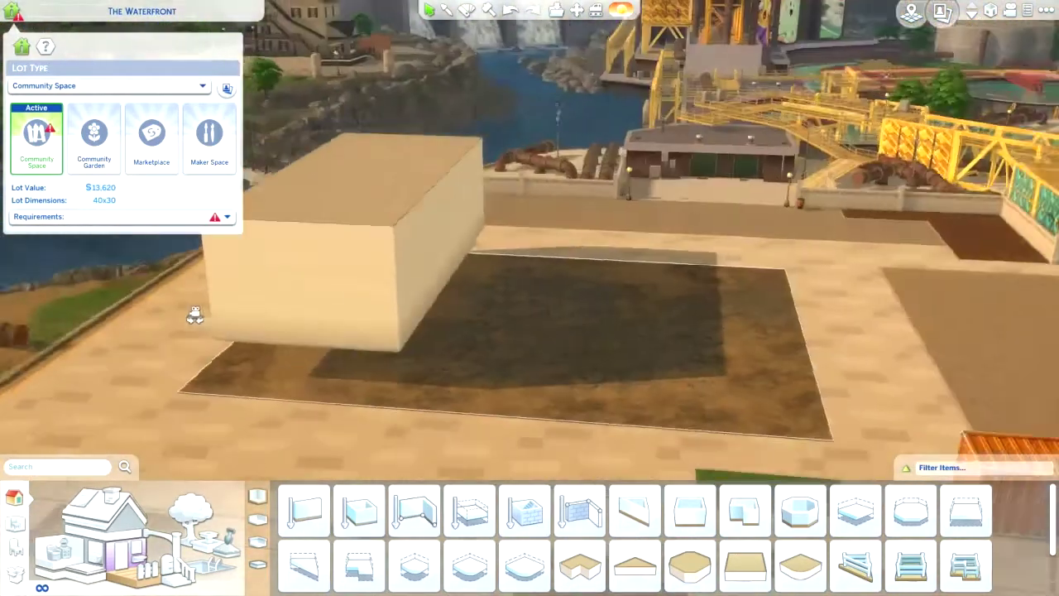
Place a half-gabled roof on the building and stretch it to cover the whole upper storey
click(108, 517)
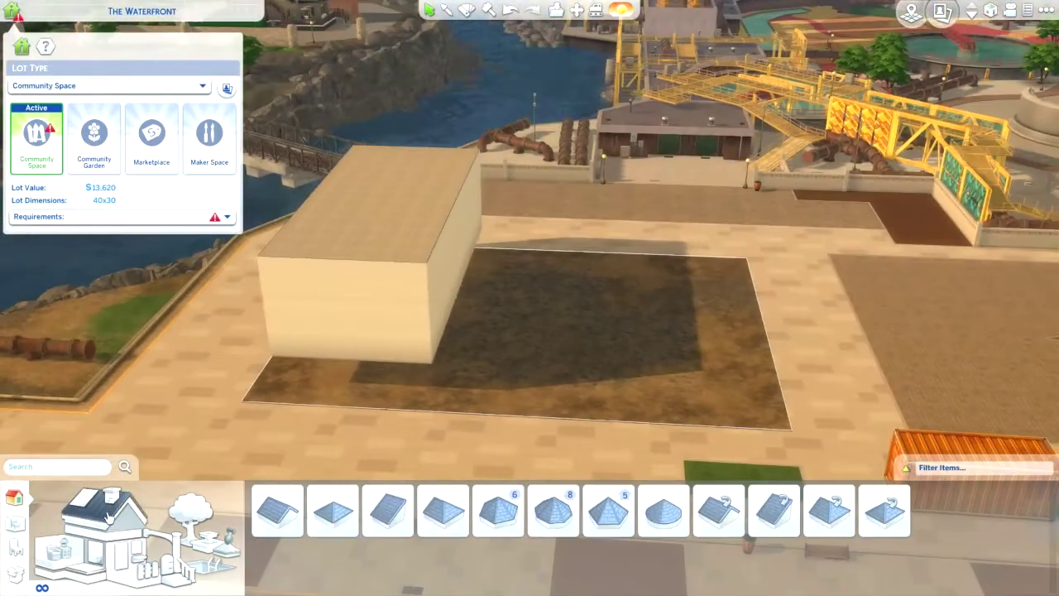
click(387, 511)
click(462, 155)
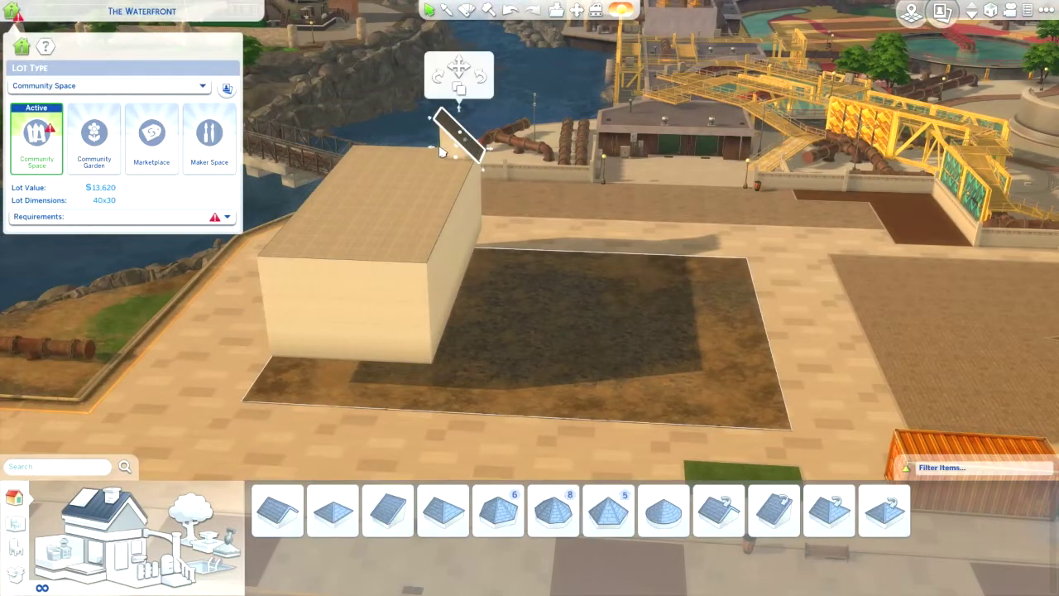
key(e)
scroll(383, 210, up, 3)
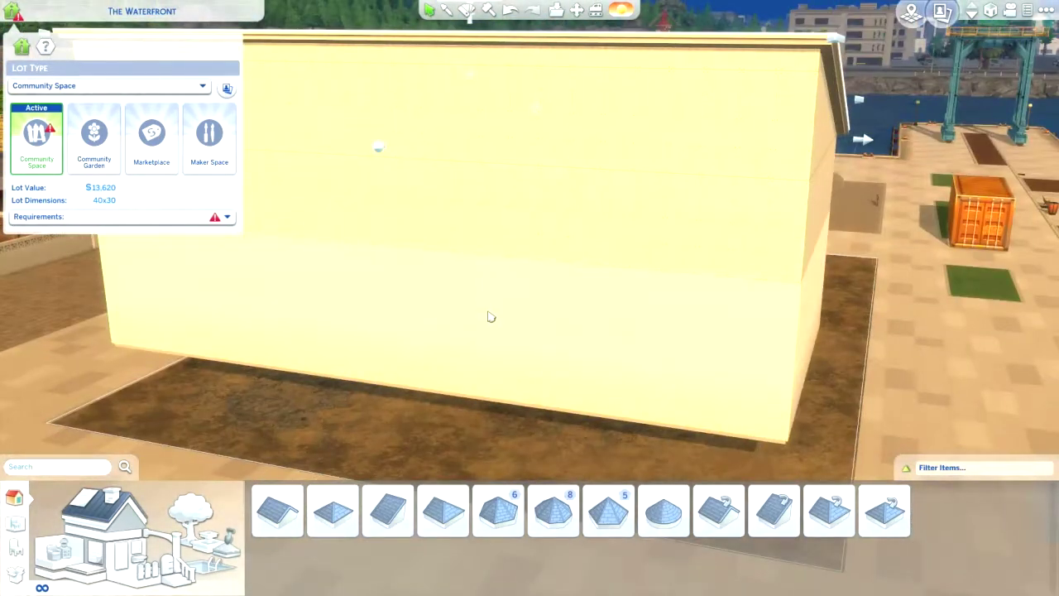
scroll(489, 317, down, 4)
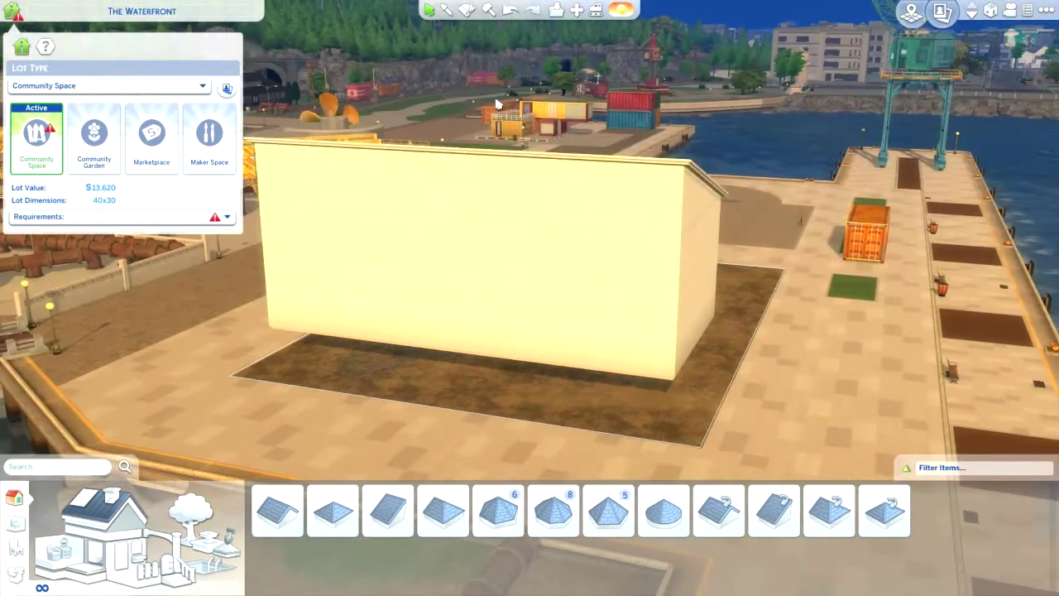
key(e)
Bend the half-gabled roof's straight slope into a curve
click(387, 165)
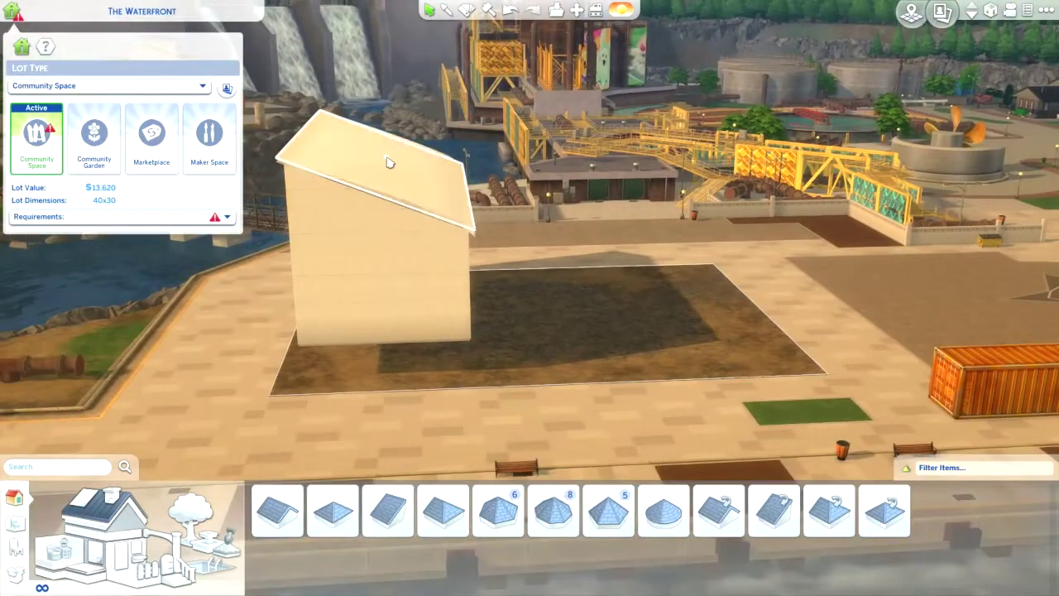
key(e)
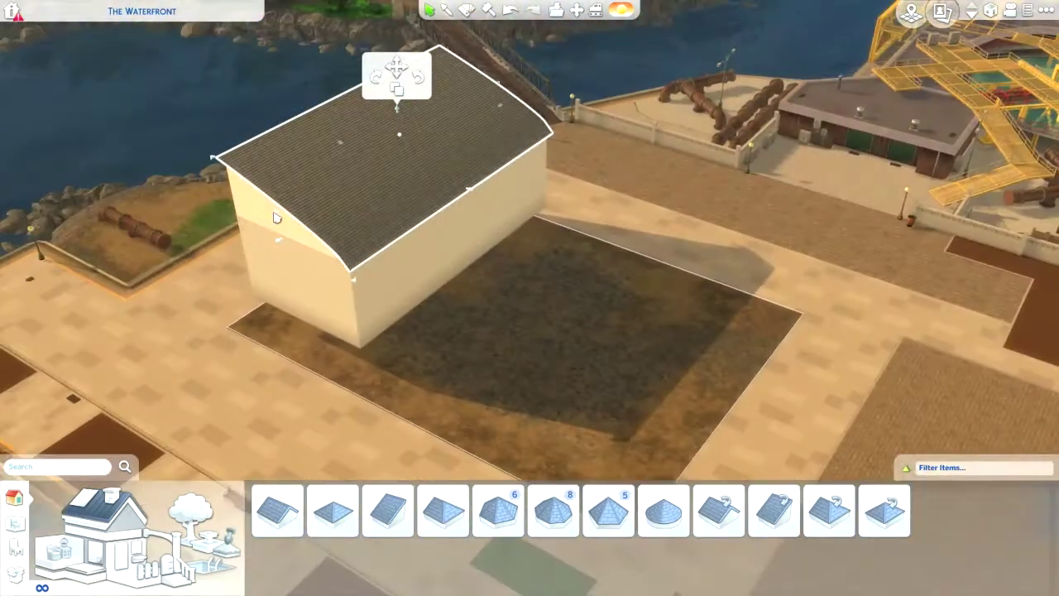
scroll(327, 215, up, 2)
scroll(327, 215, up, 3)
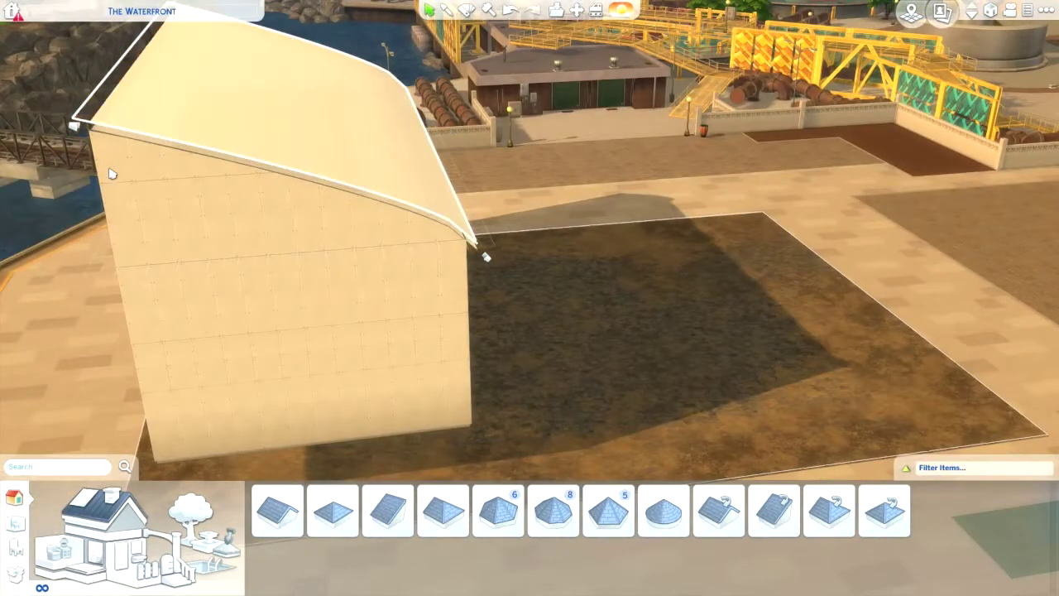
key(a)
scroll(273, 372, down, 3)
Draw a shallow box projecting from the upper storey's end wall with the Wall tool, with an eight-tile outer wall
key(e)
key(b)
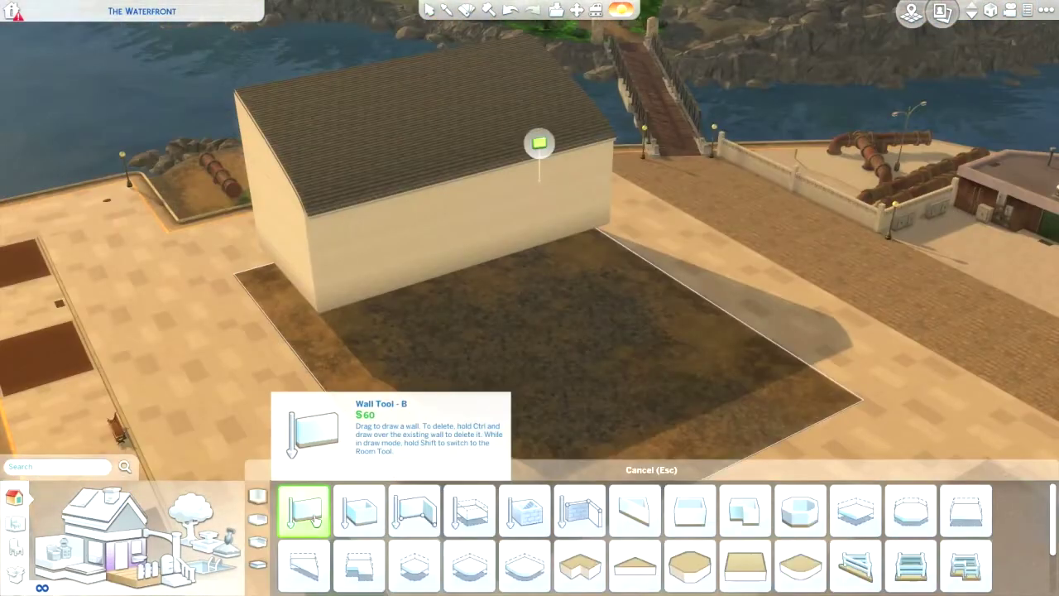
key(e)
scroll(411, 326, up, 3)
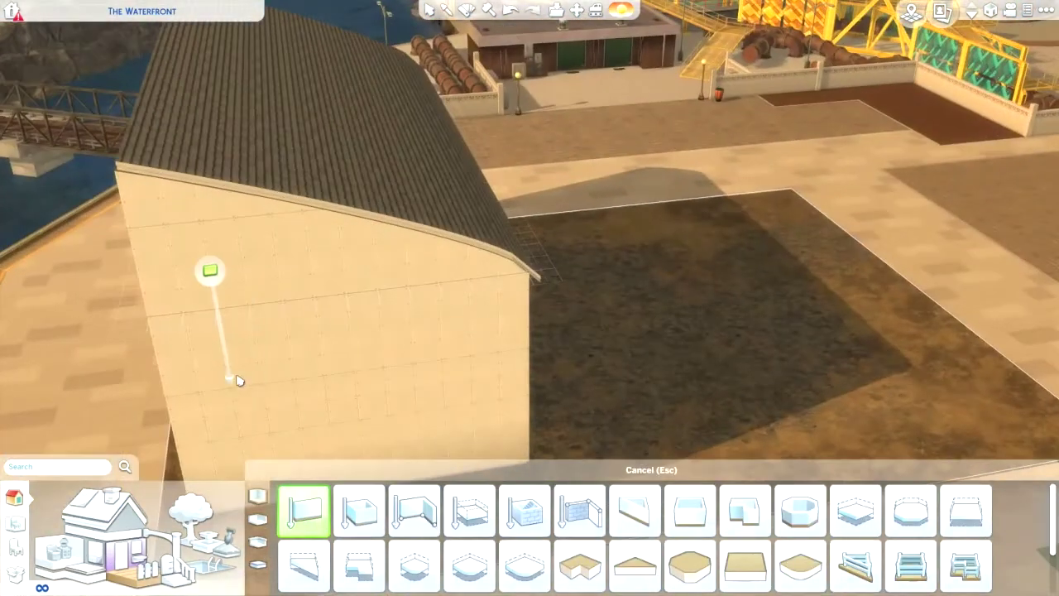
scroll(476, 359, down, 3)
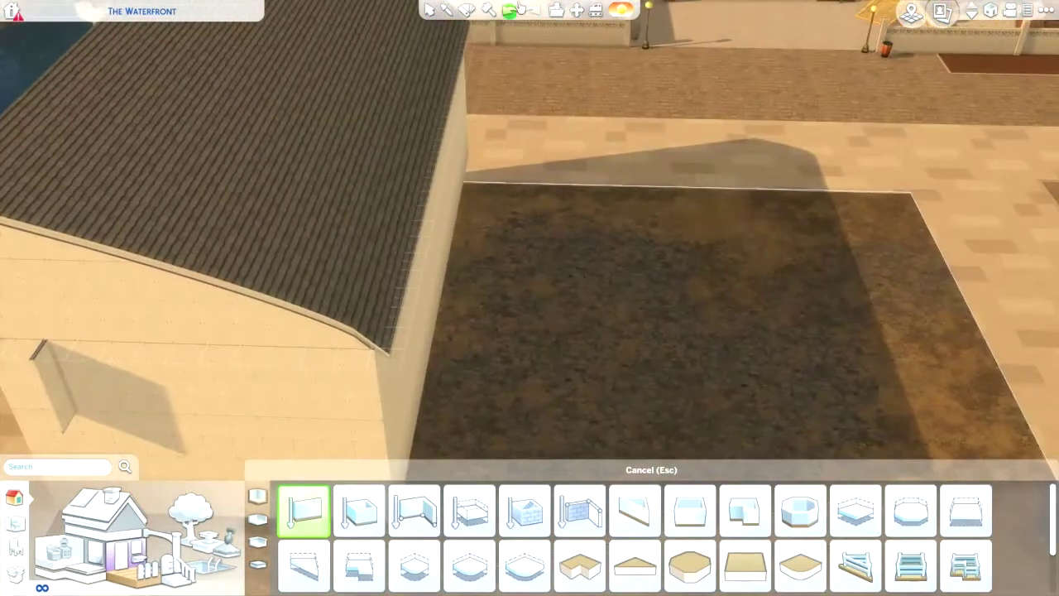
key(e)
scroll(315, 371, up, 3)
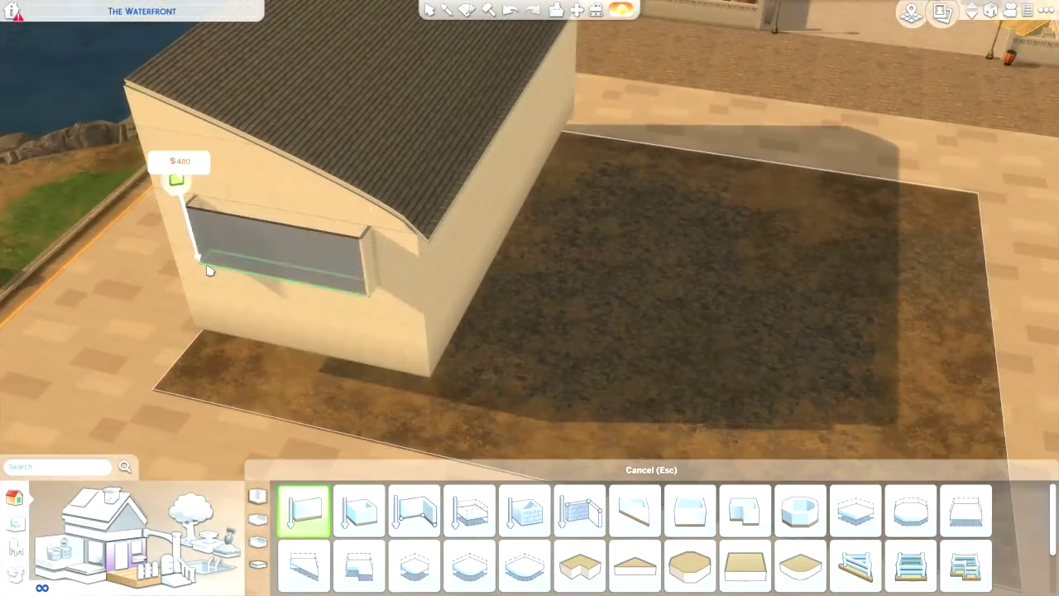
drag(209, 272, 208, 270)
Duplicate the projecting box and attach the copy to the building's opposite end wall
key(e)
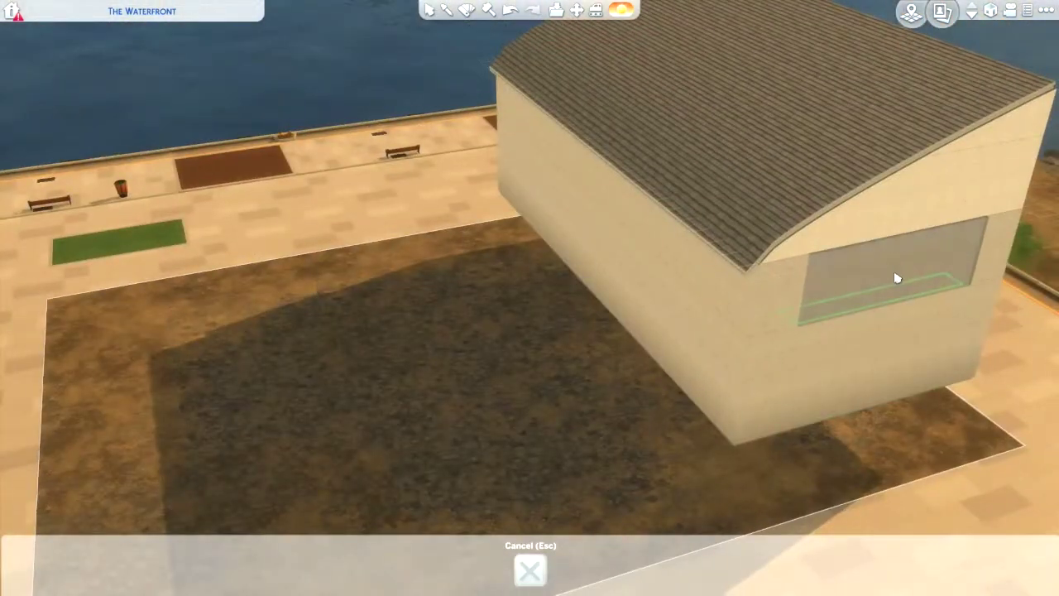
click(897, 278)
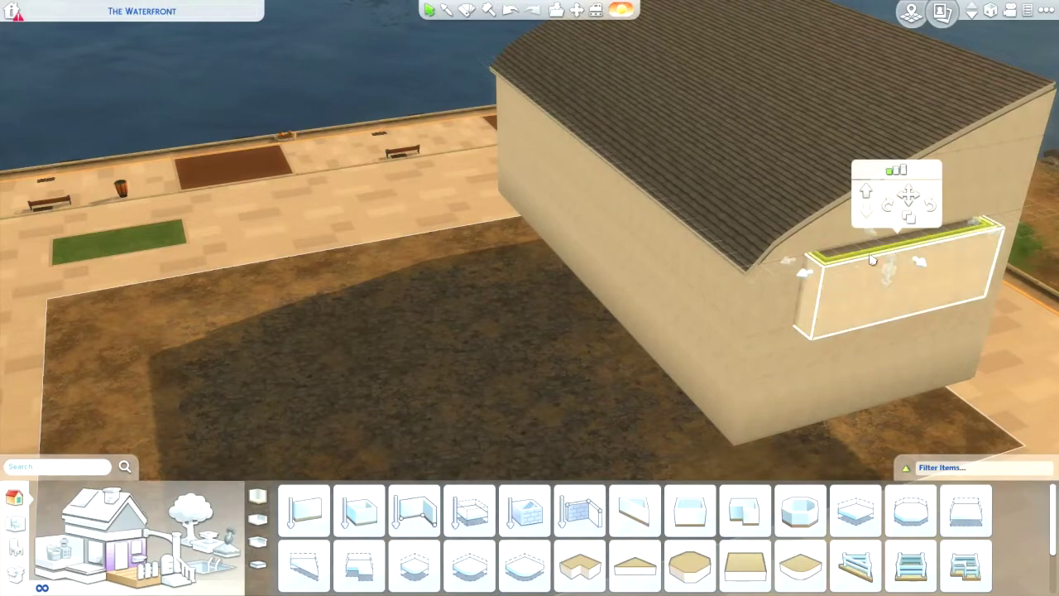
scroll(788, 278, down, 5)
scroll(412, 338, up, 3)
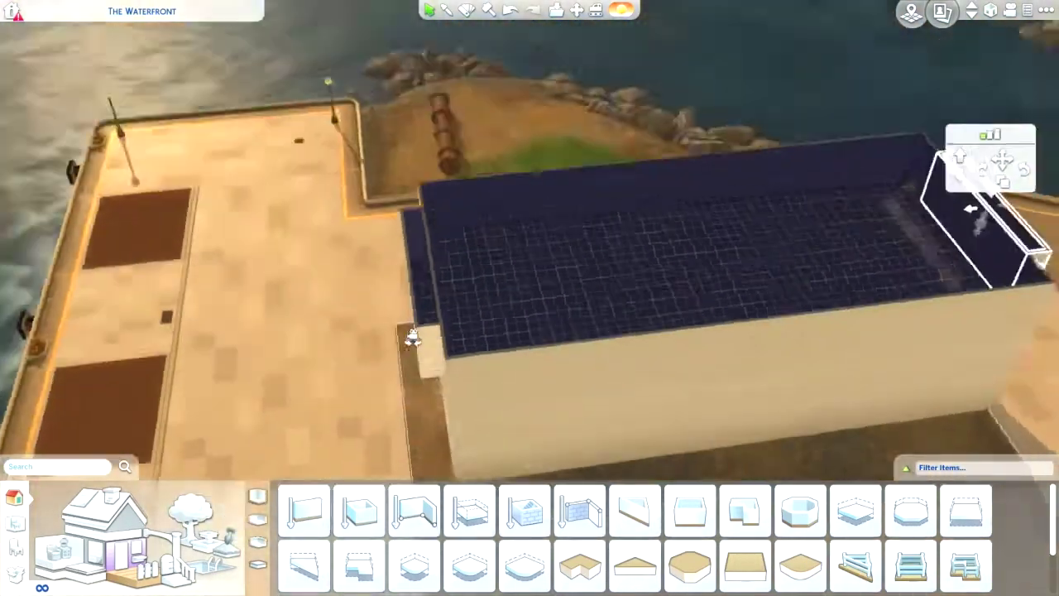
Demolish the inner wall sections between the upper storey and its projecting boxes with the Sledgehammer
key(e)
key(e)
key(e)
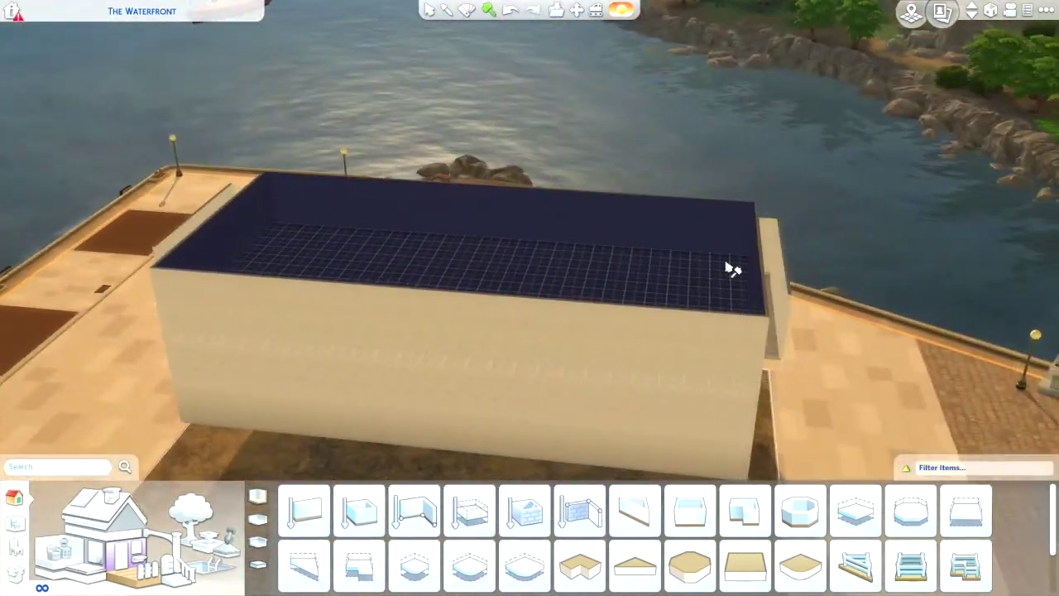
key(e)
key(e)
key(e)
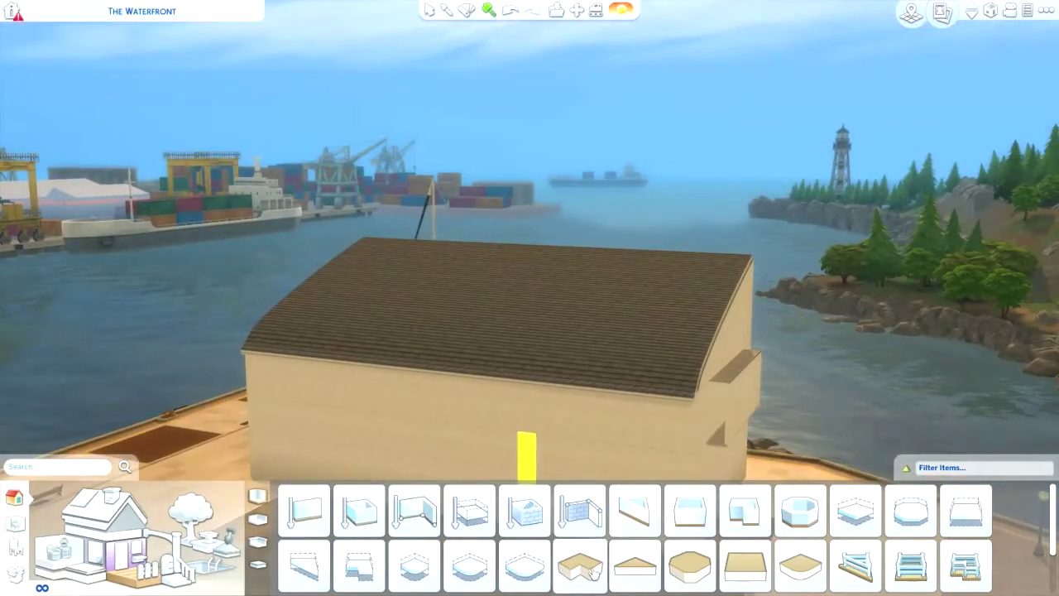
Place a small L-shaped room against the end wall beside the projecting box and adjust its size
click(745, 511)
key(e)
key(e)
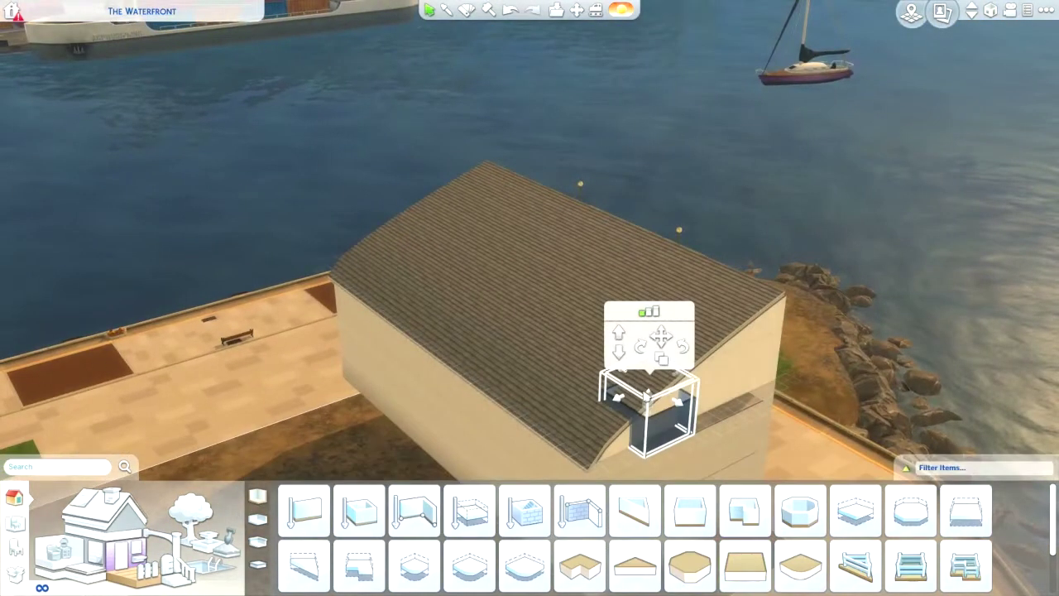
key(e)
key(e)
key(e)
key(e)
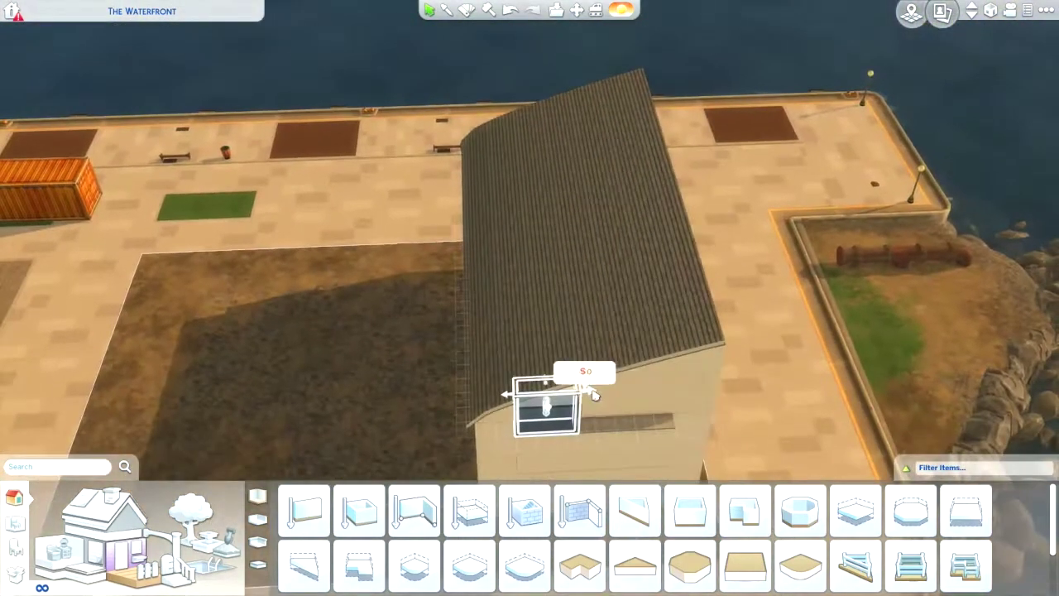
key(e)
key(e)
key(e)
key(e)
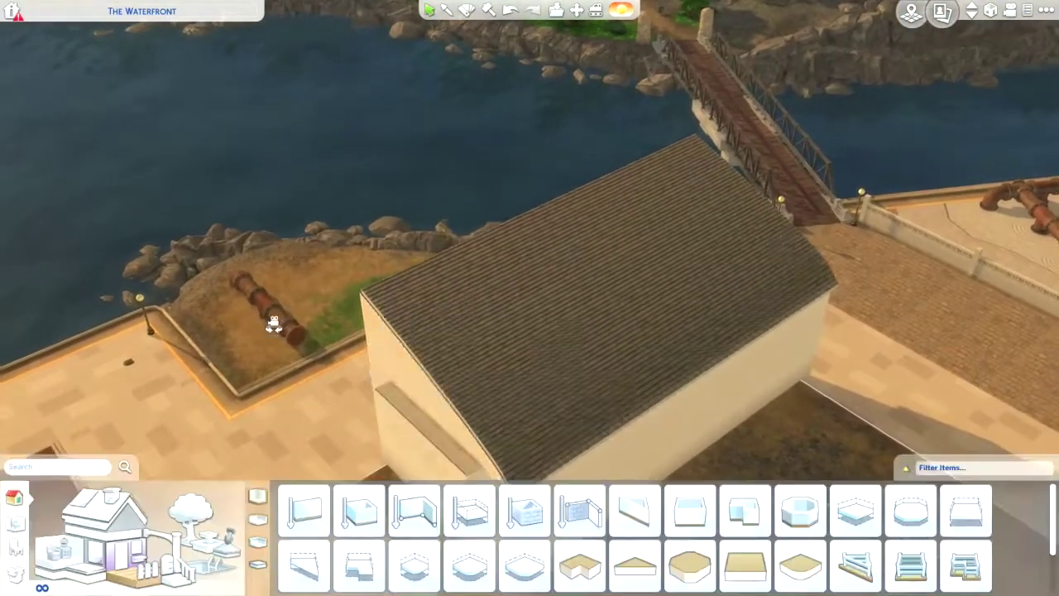
Cover all exterior walls with the vertical-panel siding in the dark green swatch
key(e)
key(e)
key(e)
key(e)
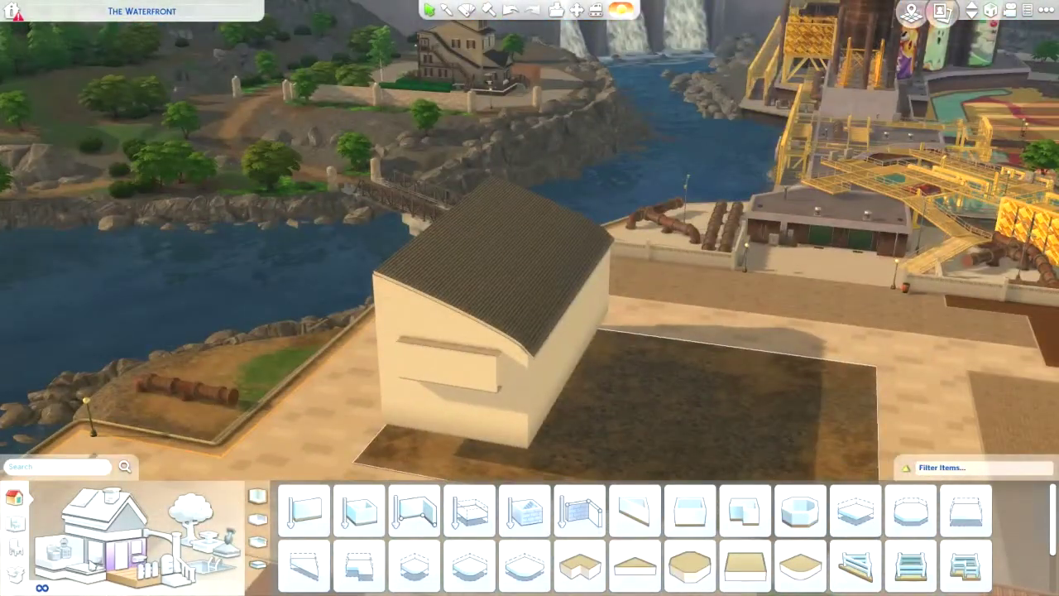
click(258, 541)
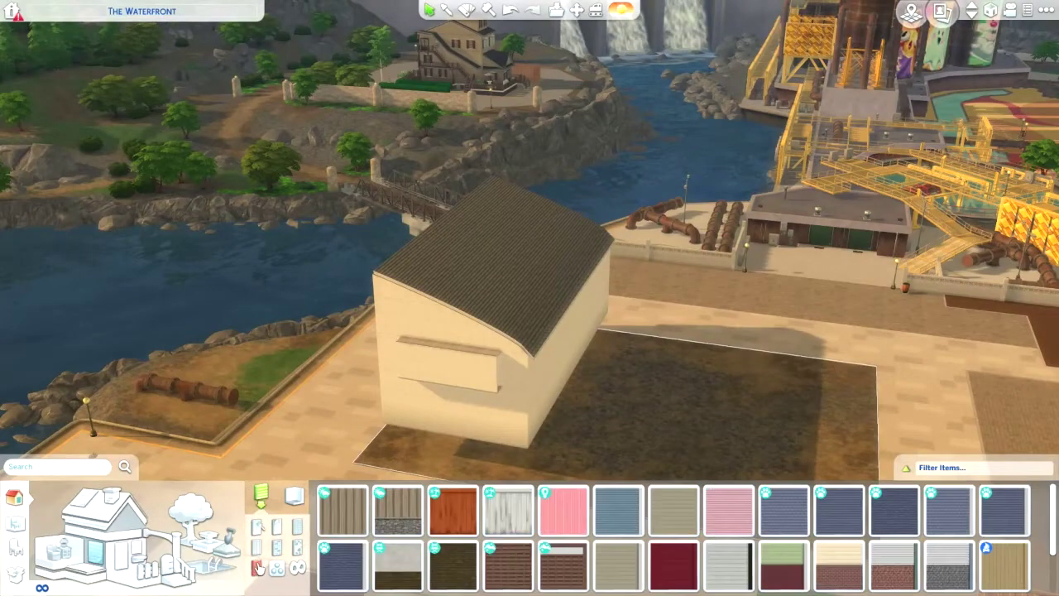
key(e)
key(e)
key(e)
key(e)
key(e)
key(e)
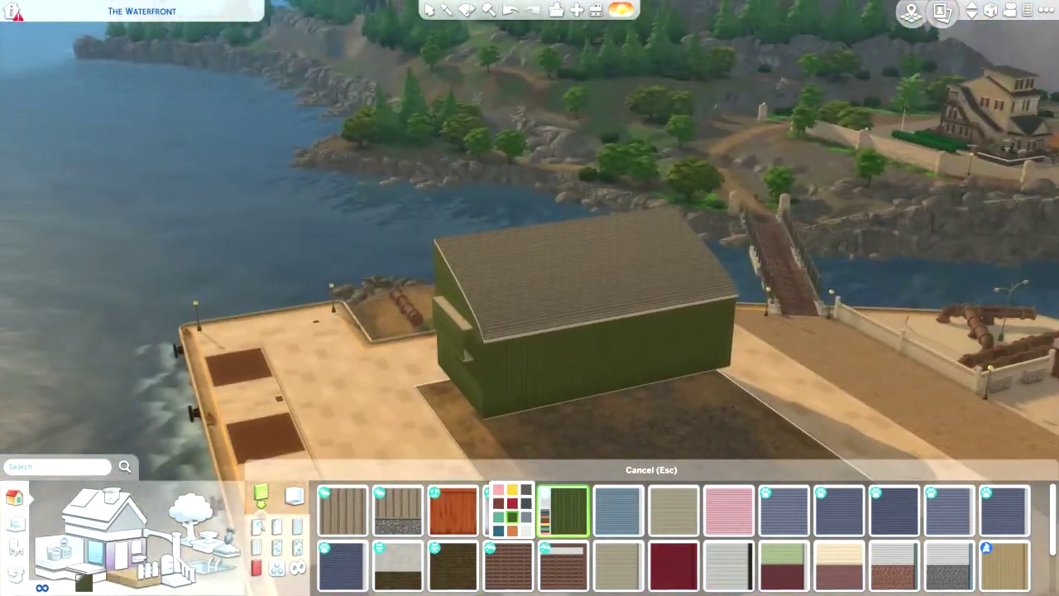
Apply the green vertical-panel floor pattern to the exposed tops of the projecting boxes
click(257, 566)
key(e)
key(e)
key(e)
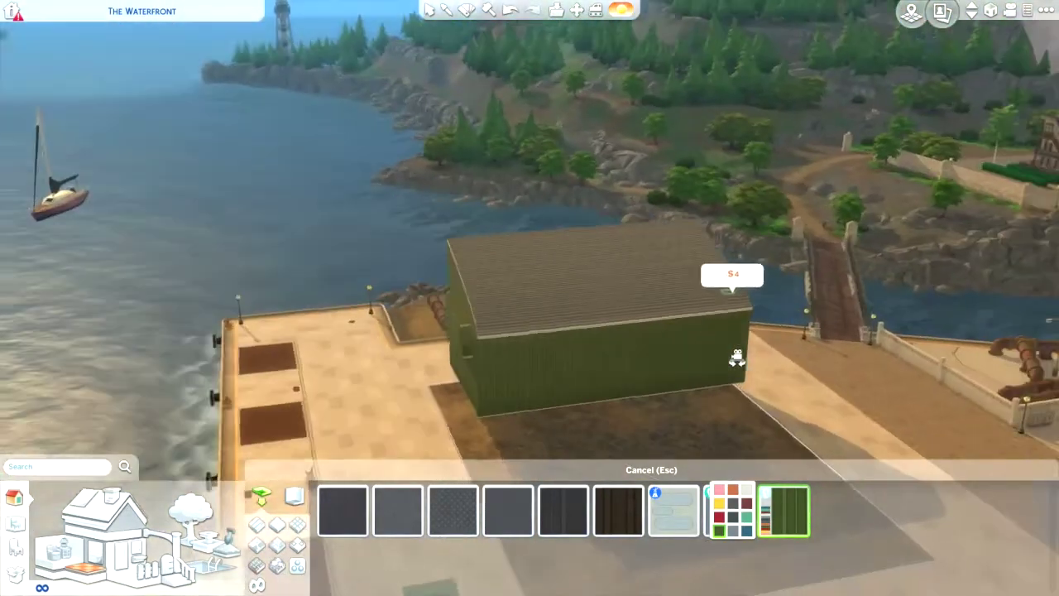
Add the plain exterior trim in the green swatch around the building's projecting upper section
click(99, 530)
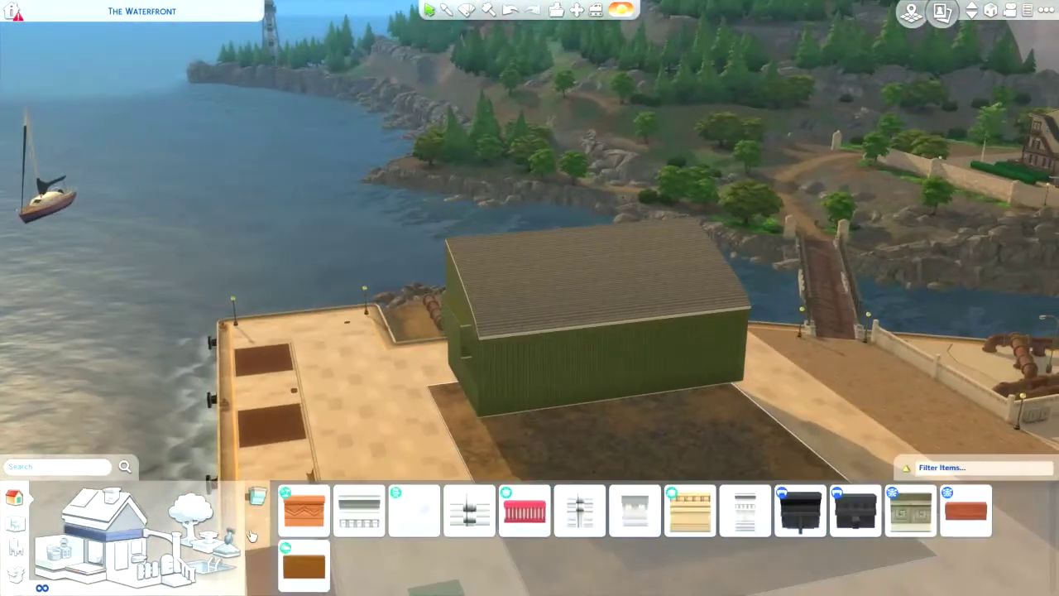
click(257, 519)
scroll(400, 420, up, 3)
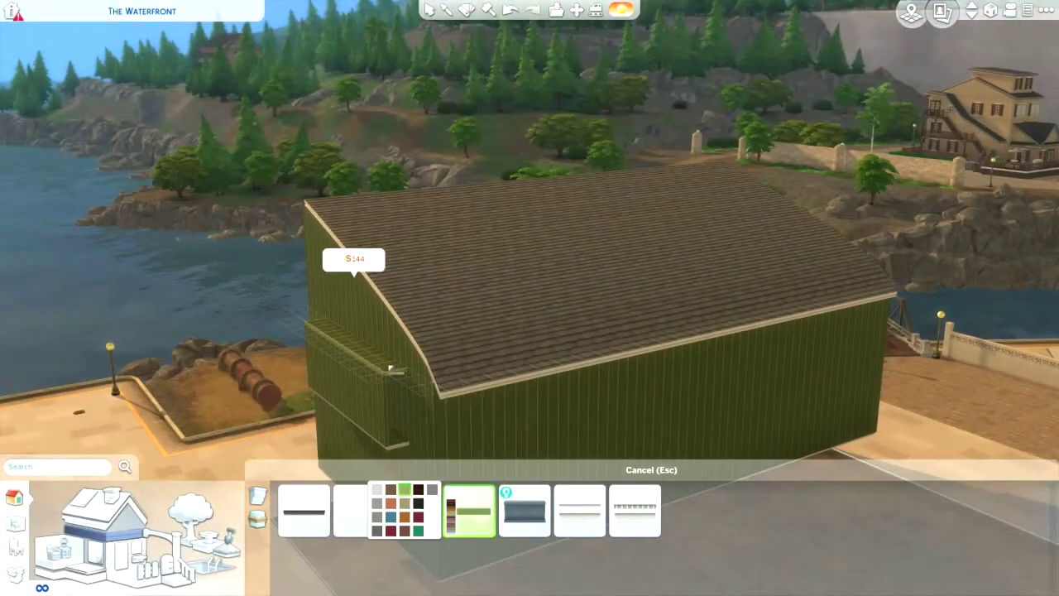
key(e)
key(e)
key(e)
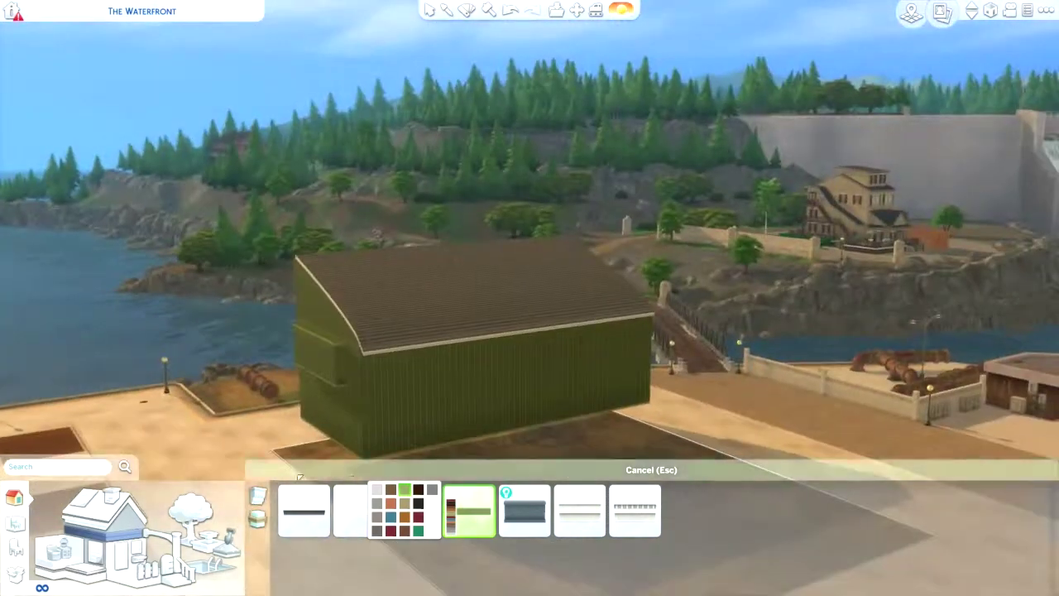
Cover the roof with the dark vertical ribbed metal pattern and give its edges the dark red roof trim
click(99, 501)
click(996, 565)
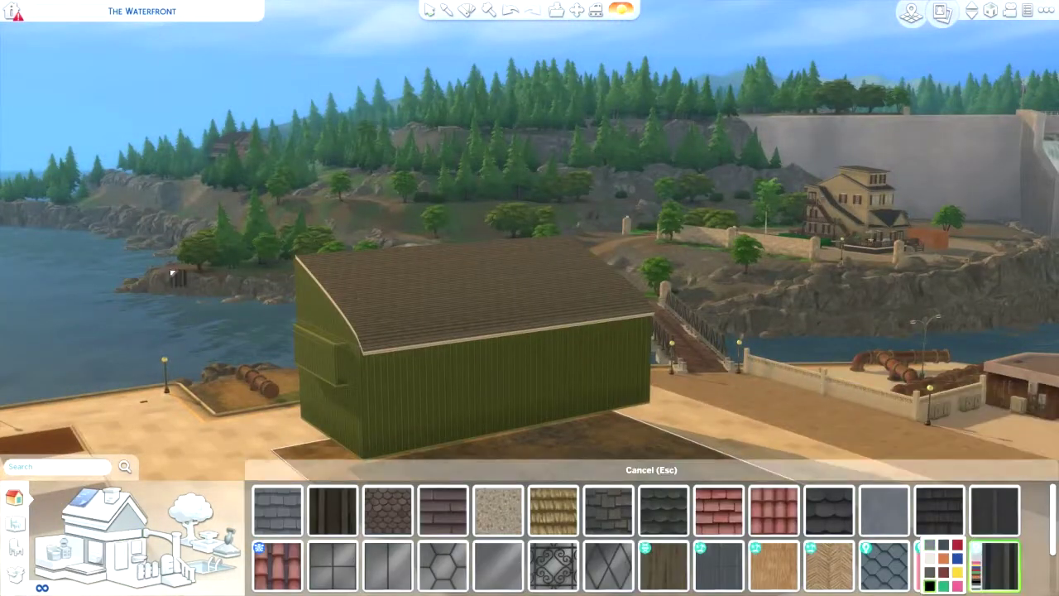
key(e)
click(91, 500)
click(443, 511)
key(q)
key(Escape)
key(q)
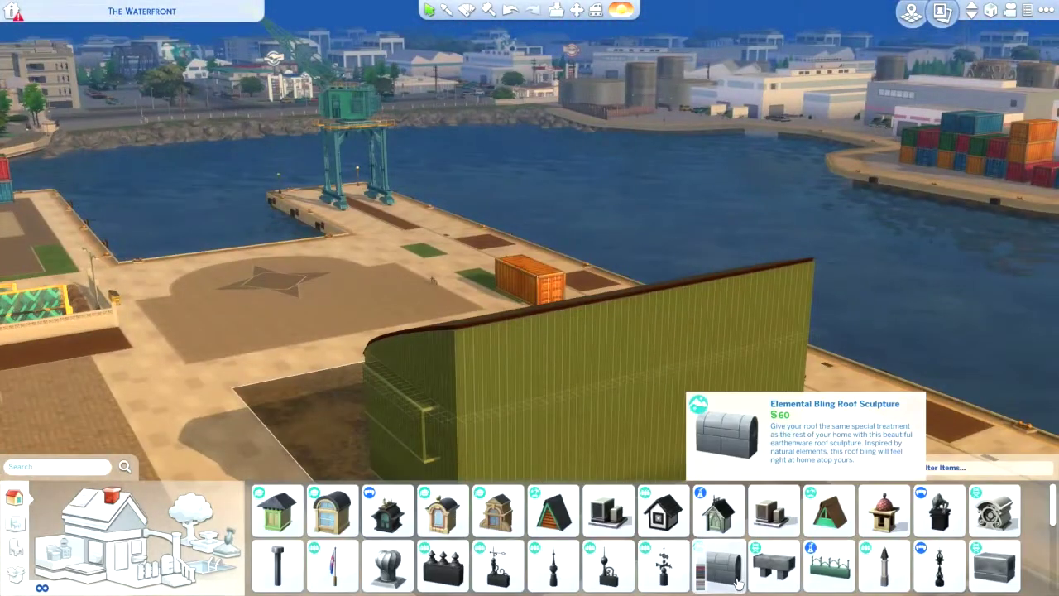
Place Elemental Bling Roof Sculptures end to end in a continuous row along the roof's high edge
click(719, 565)
scroll(668, 91, up, 3)
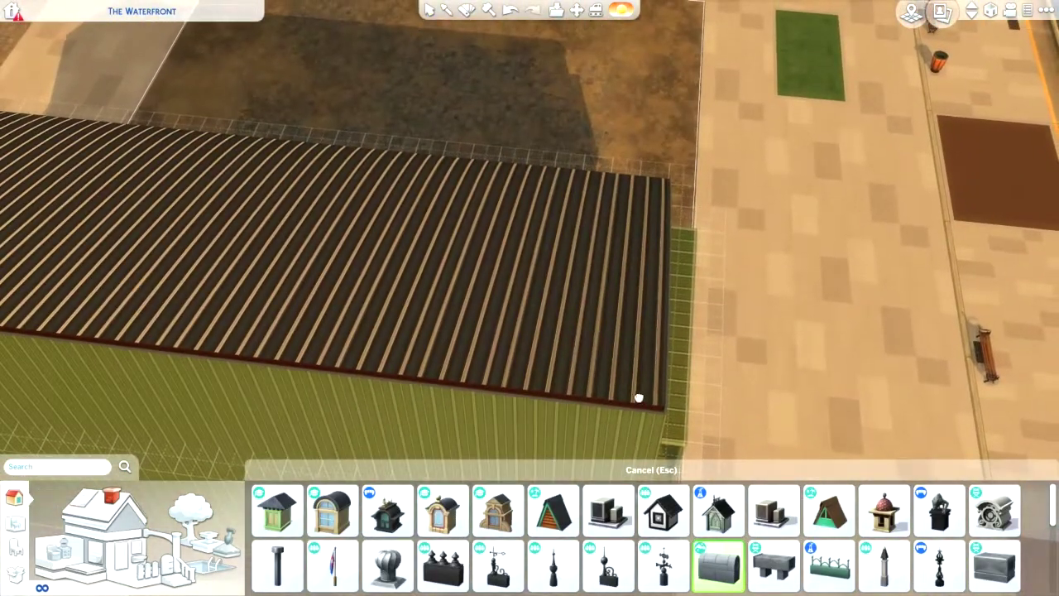
key(a)
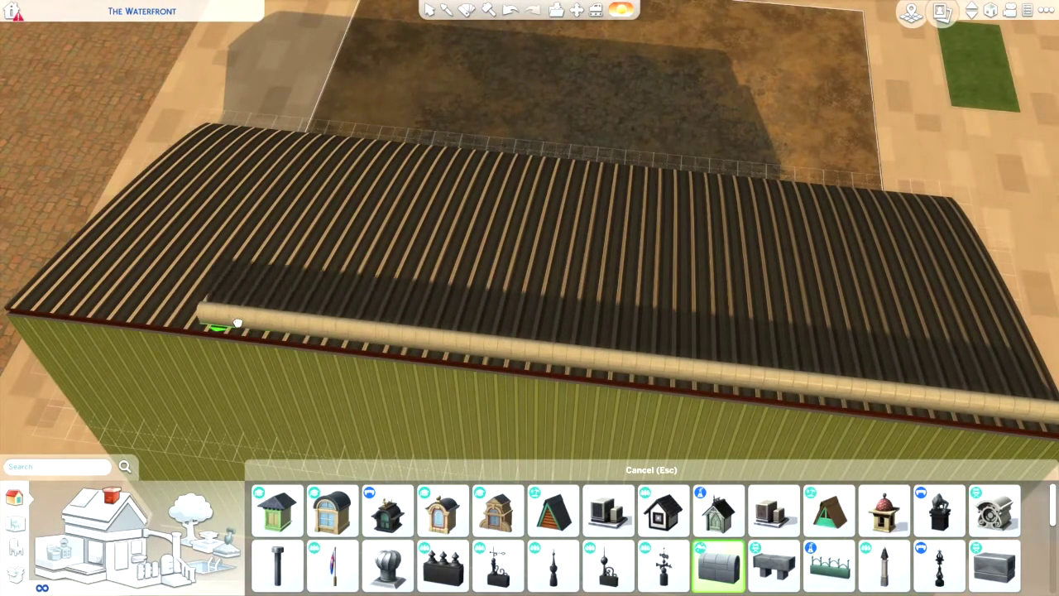
key(Escape)
scroll(409, 450, down, 5)
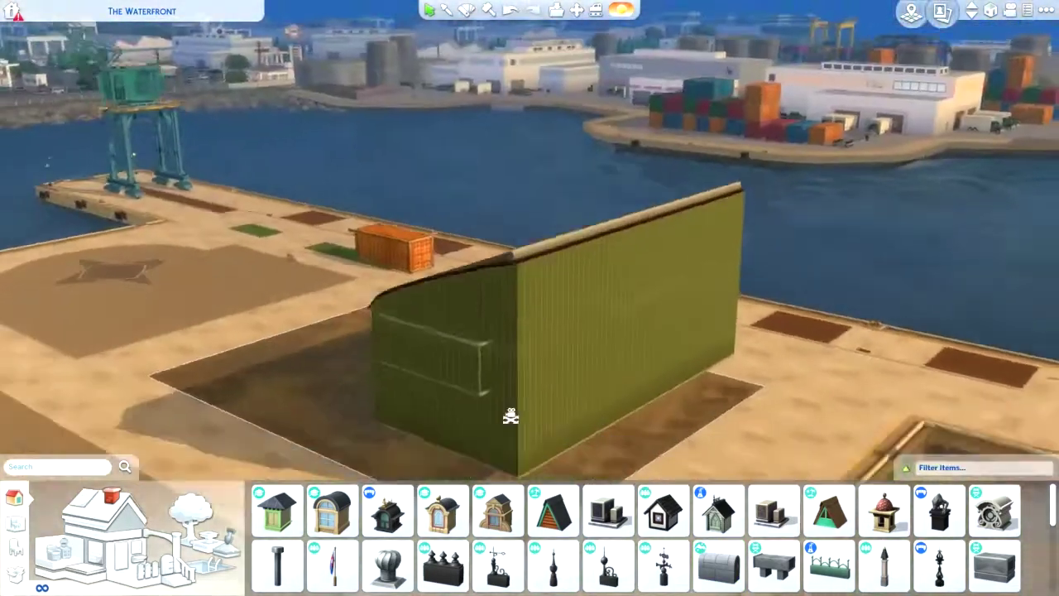
Place an HVAC Roof Duct - Standard on the bare ground in front of the raised building
scroll(508, 418, up, 4)
key(a)
click(774, 565)
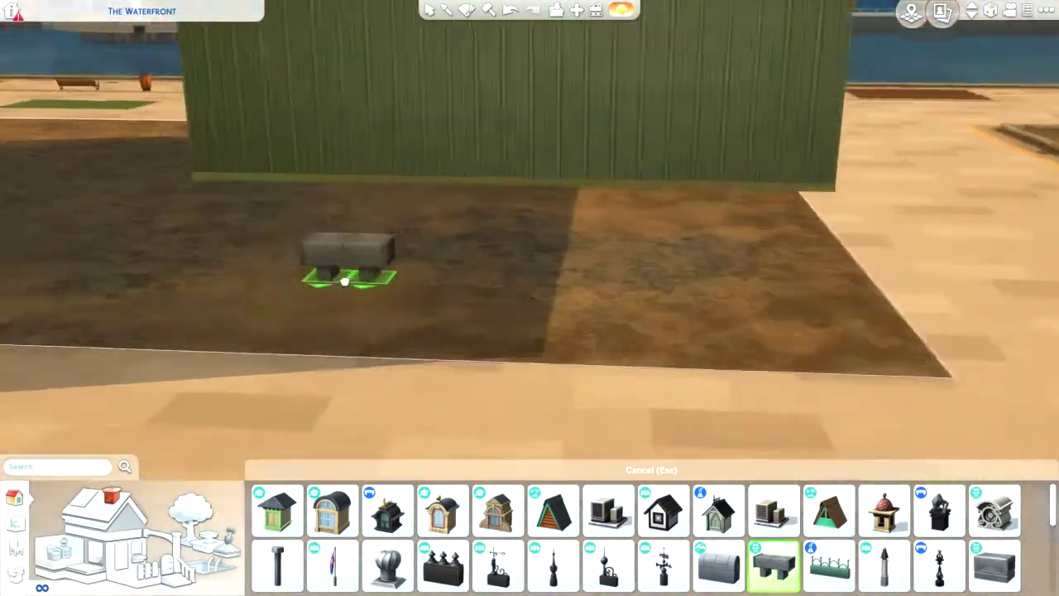
scroll(464, 314, up, 3)
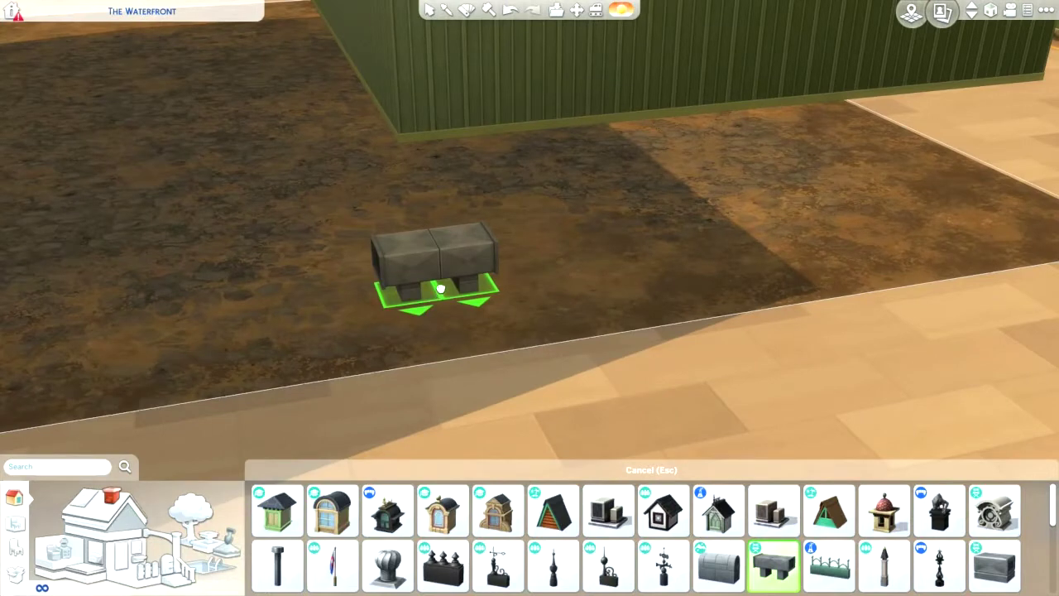
click(441, 288)
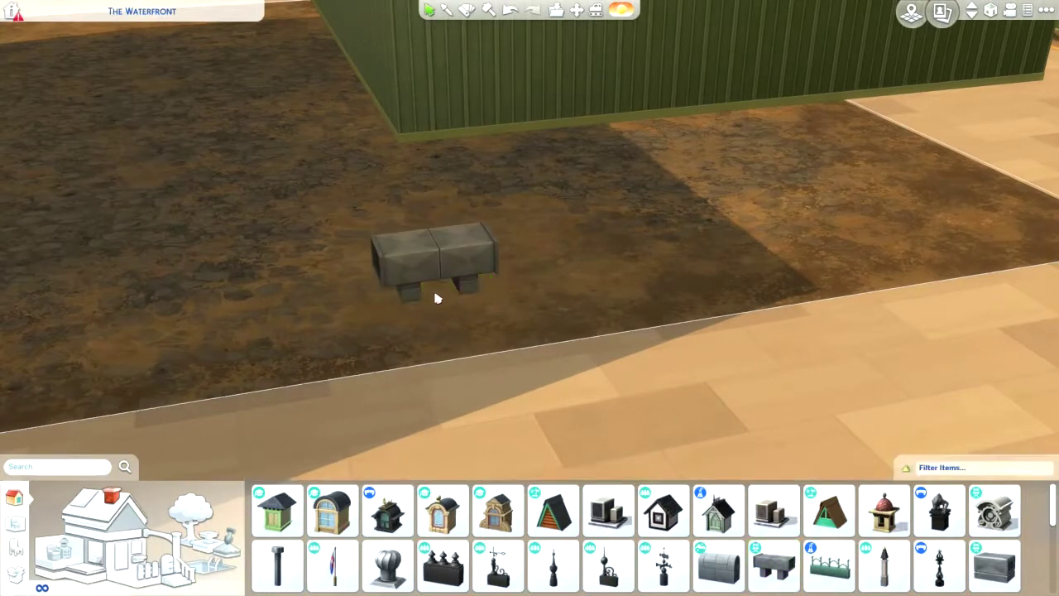
Move the HVAC roof duct beneath a bottom corner of the raised building and turn it sideways
key(Return)
key(ctrl+shift+c)
click(427, 329)
scroll(418, 262, down, 2)
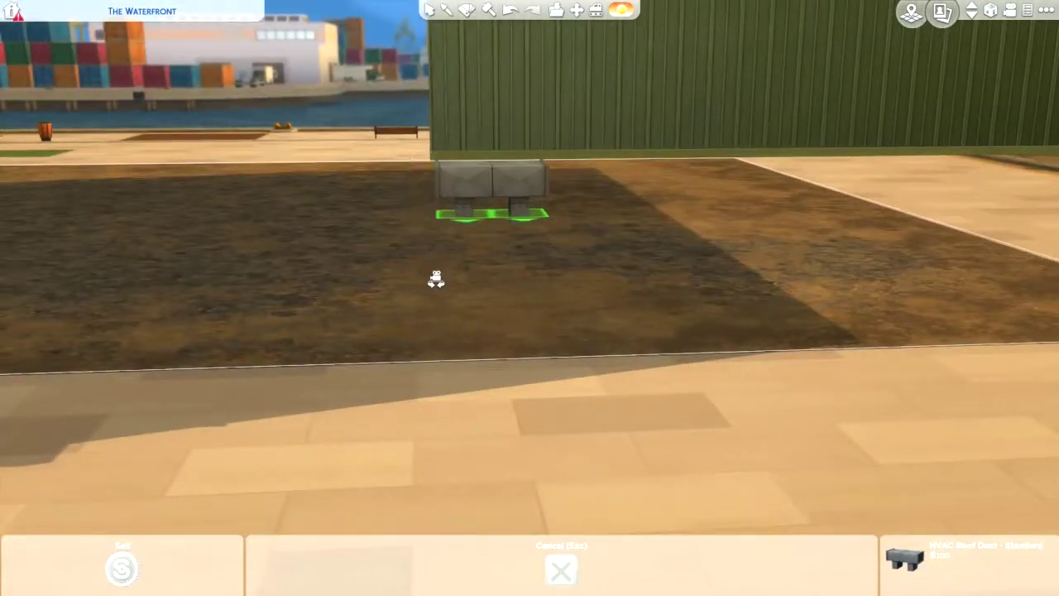
scroll(437, 280, up, 2)
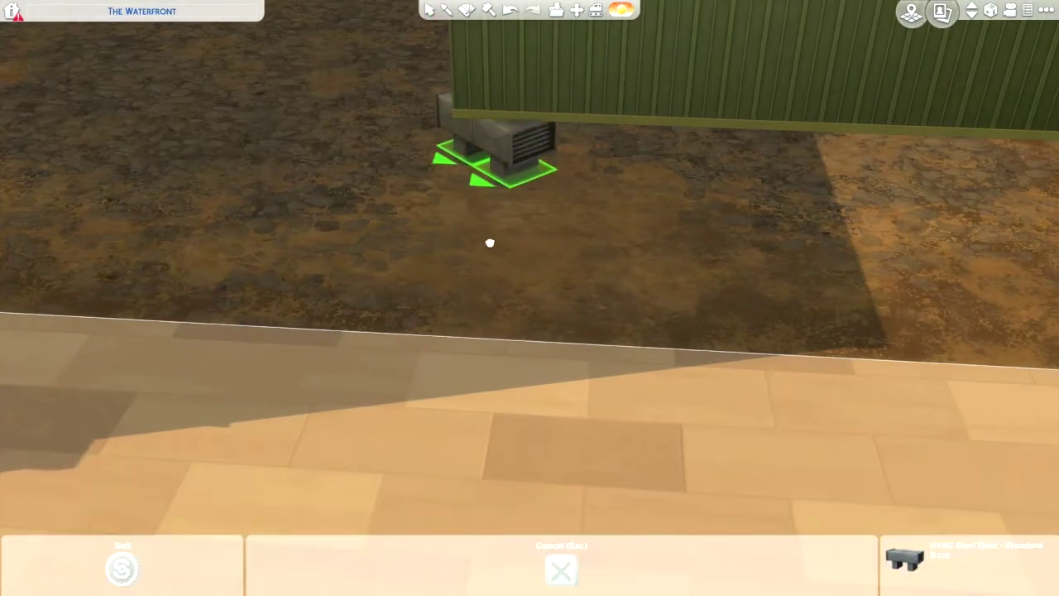
click(489, 240)
key(period)
Find the Industrial Grade End Cap among the decorations, enlarge it several sizes and place it in black beside the corner duct
scroll(613, 563, down, 1)
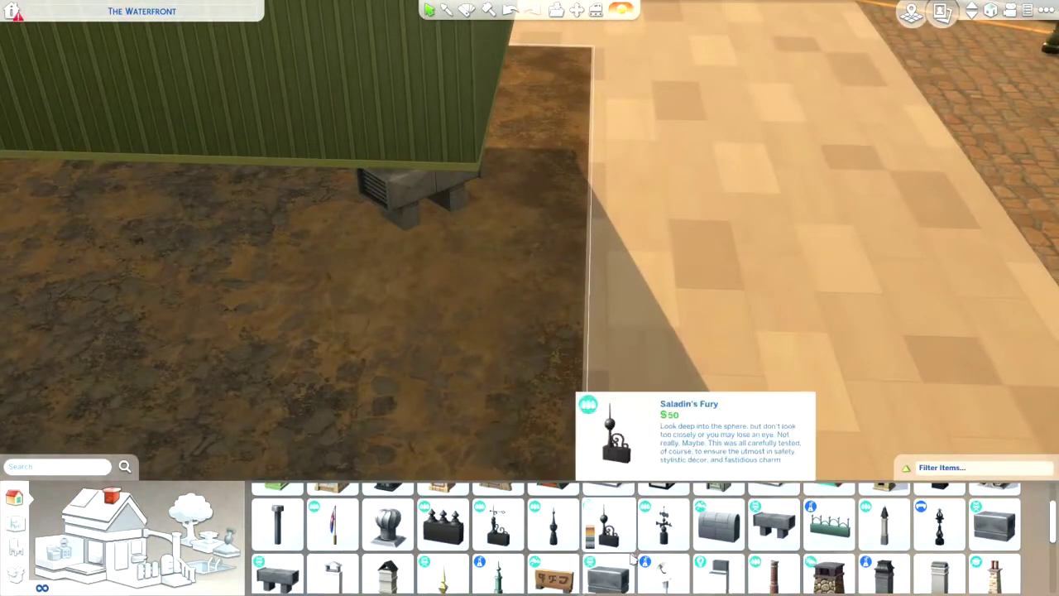
scroll(542, 571, down, 3)
scroll(542, 580, down, 3)
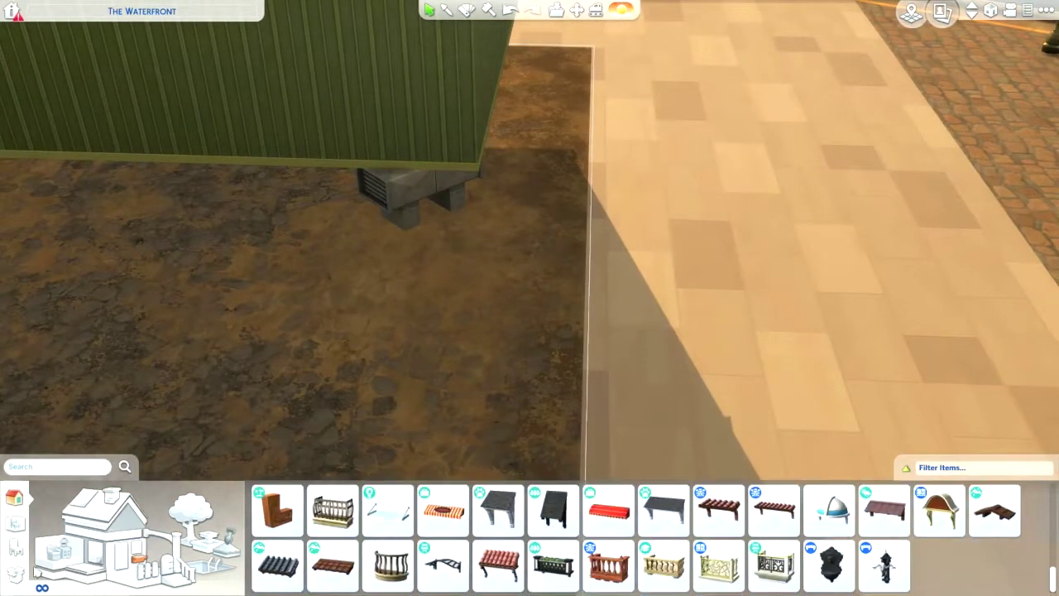
click(15, 549)
click(124, 493)
click(77, 447)
scroll(827, 562, down, 8)
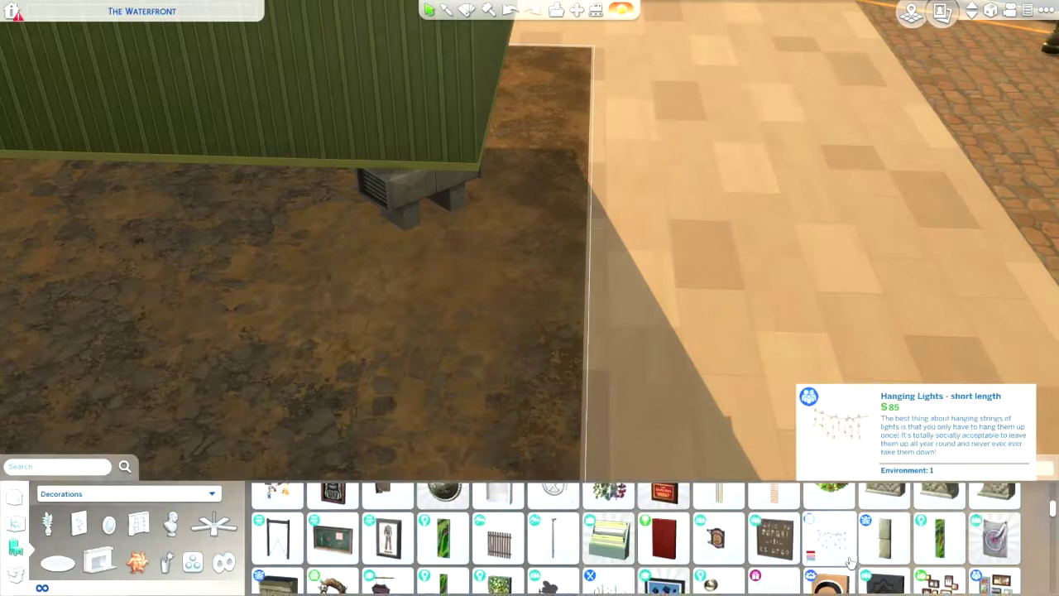
scroll(850, 563, down, 6)
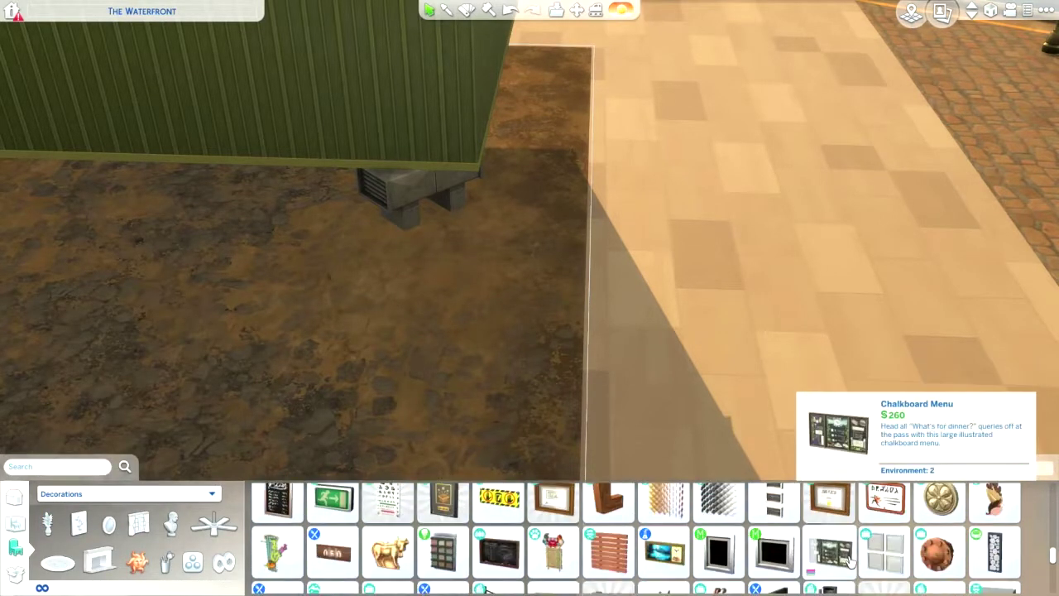
click(900, 548)
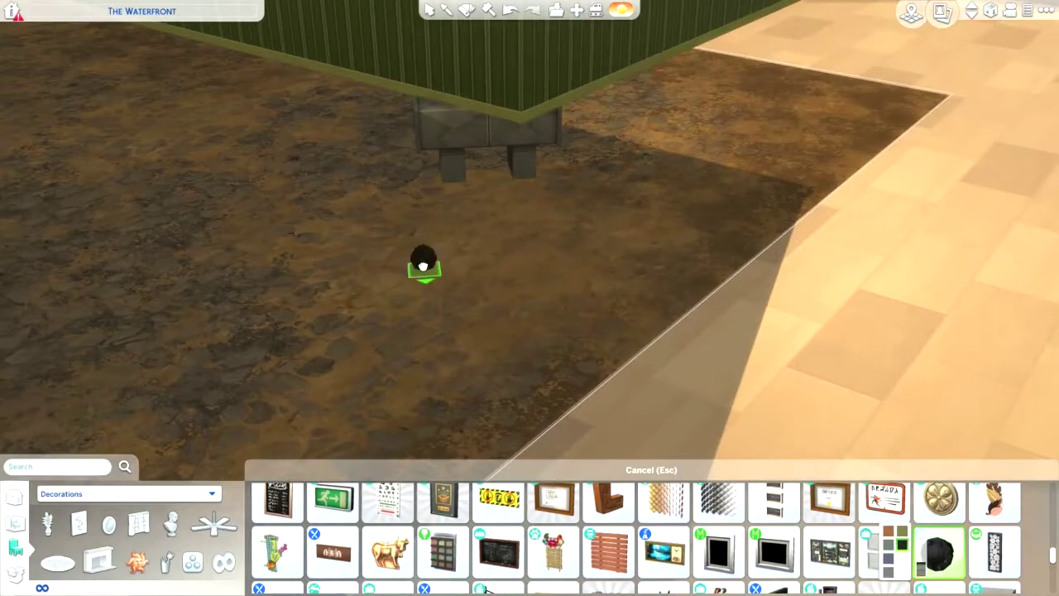
key(shift+bracketright)
key(shift+bracketright)
key(shift+bracketright)
key(shift+bracketright)
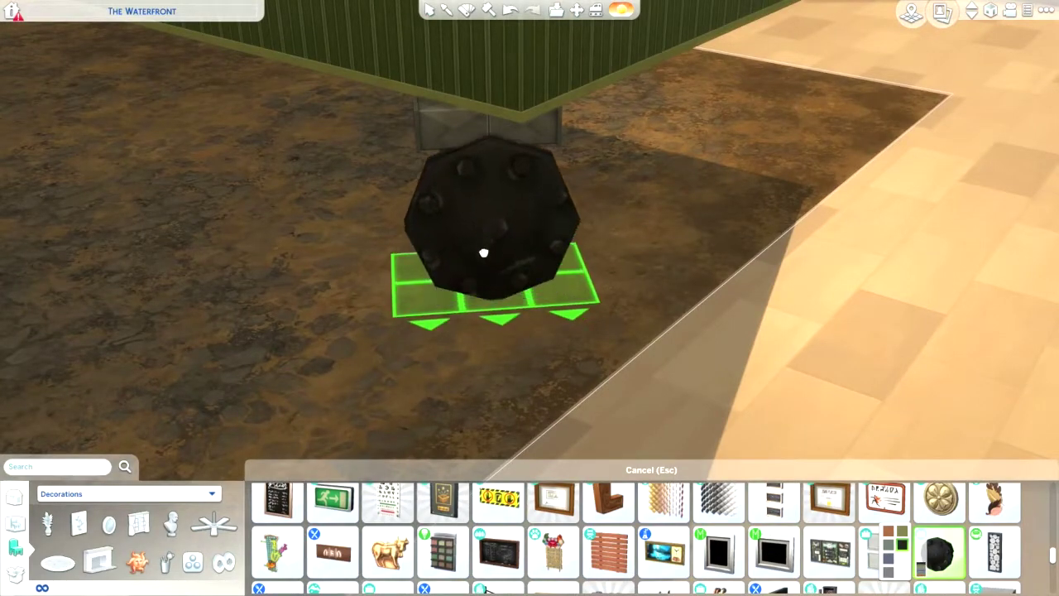
click(485, 253)
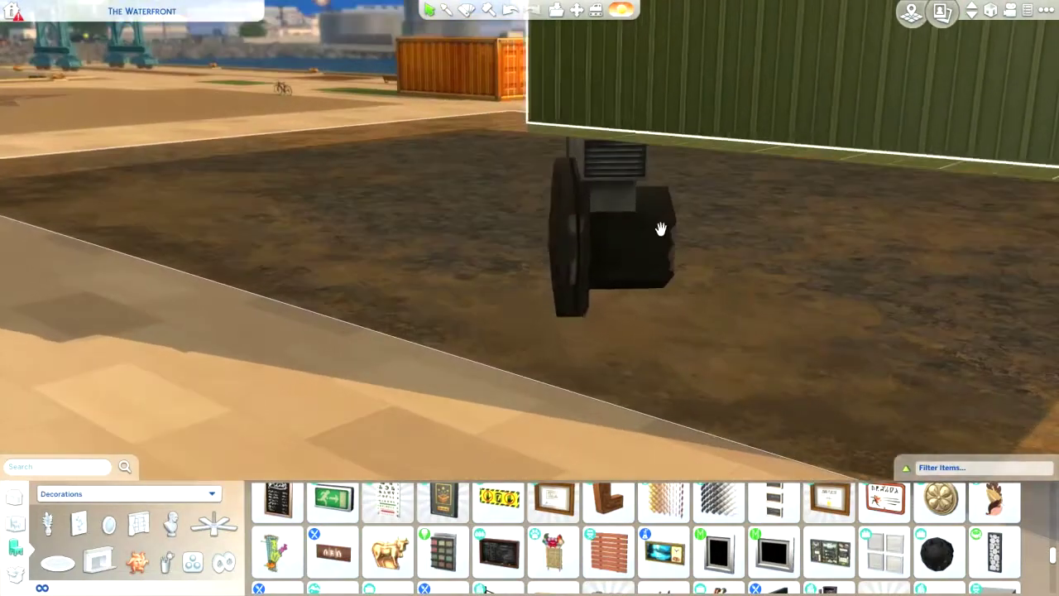
Align the end cap beneath the duct and add a second one back to back, forming paired wheels under the building's corners
click(662, 229)
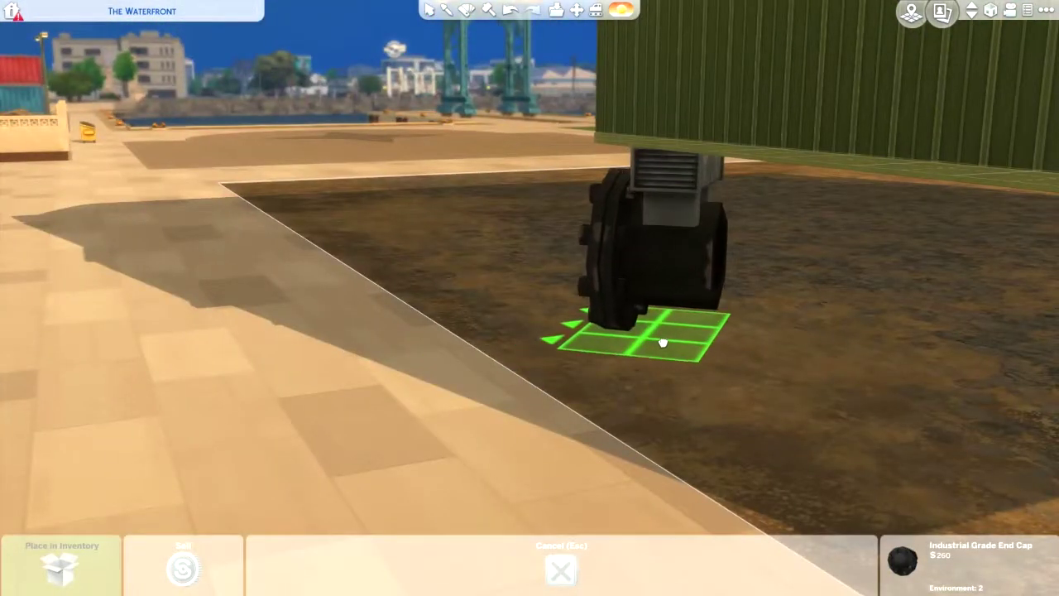
click(662, 335)
click(938, 550)
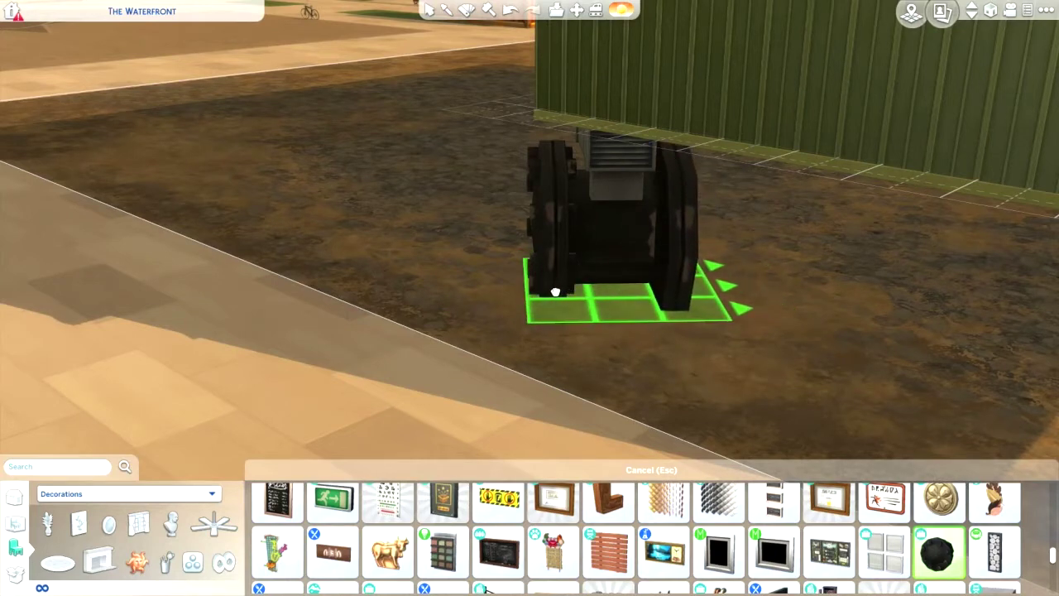
key(e)
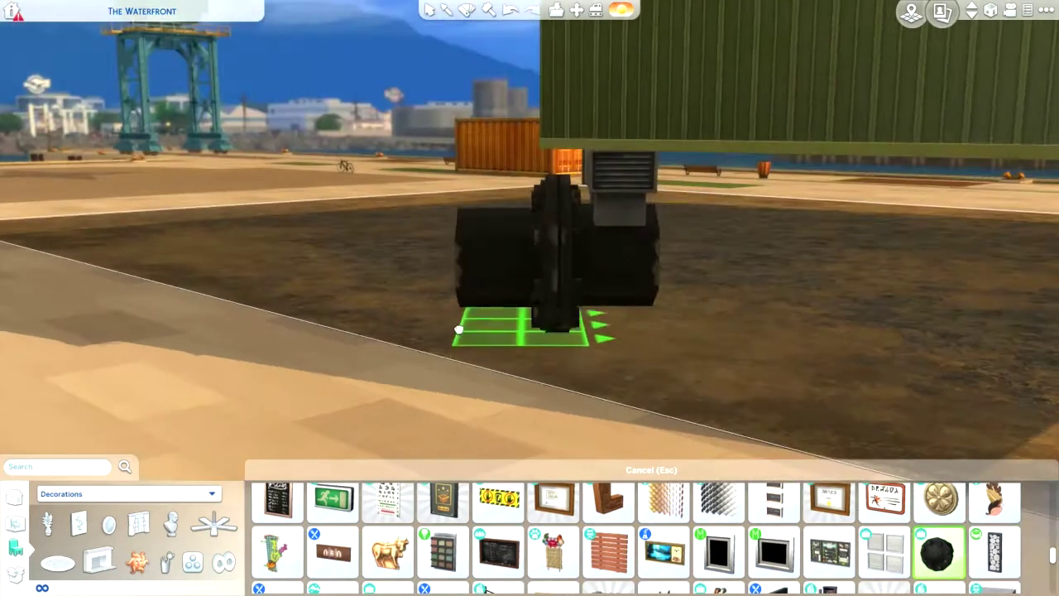
click(576, 338)
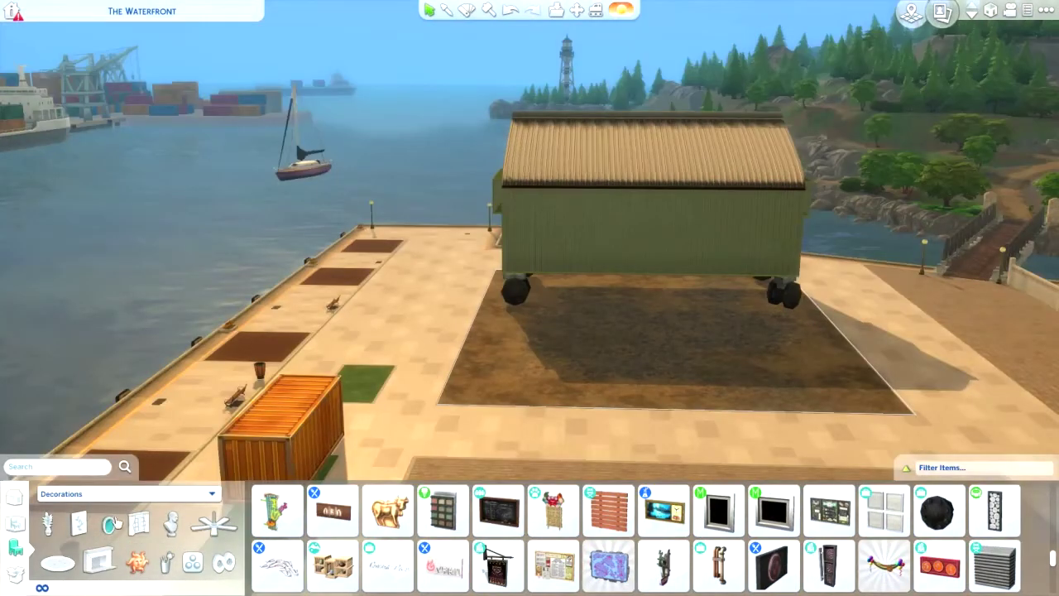
Add water stain decals, including the Large Water Stain, to the long wall below the curved roof's eave
click(112, 524)
scroll(579, 517, down, 2)
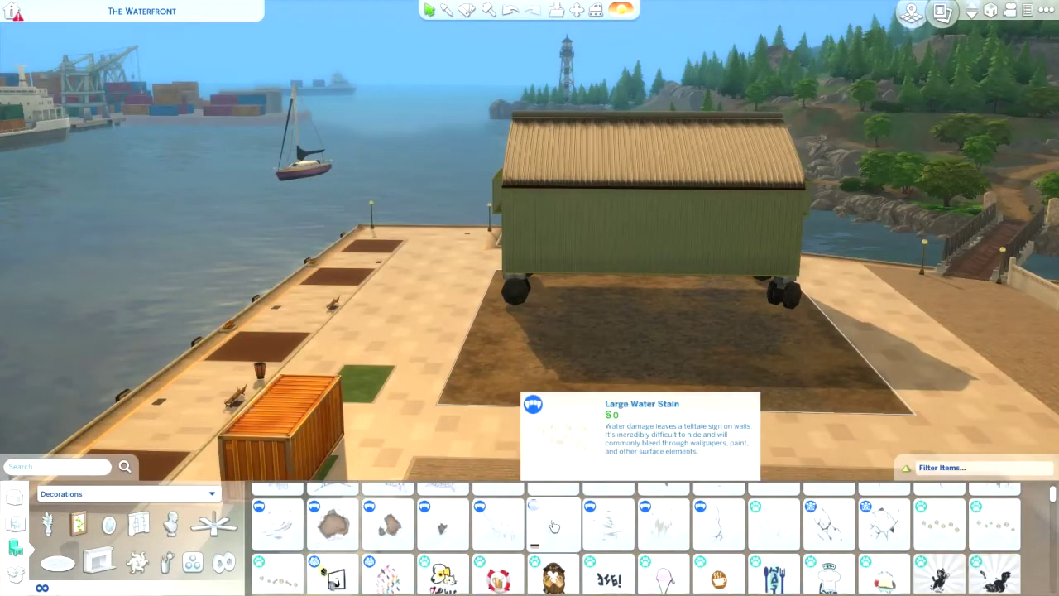
scroll(610, 227, up, 3)
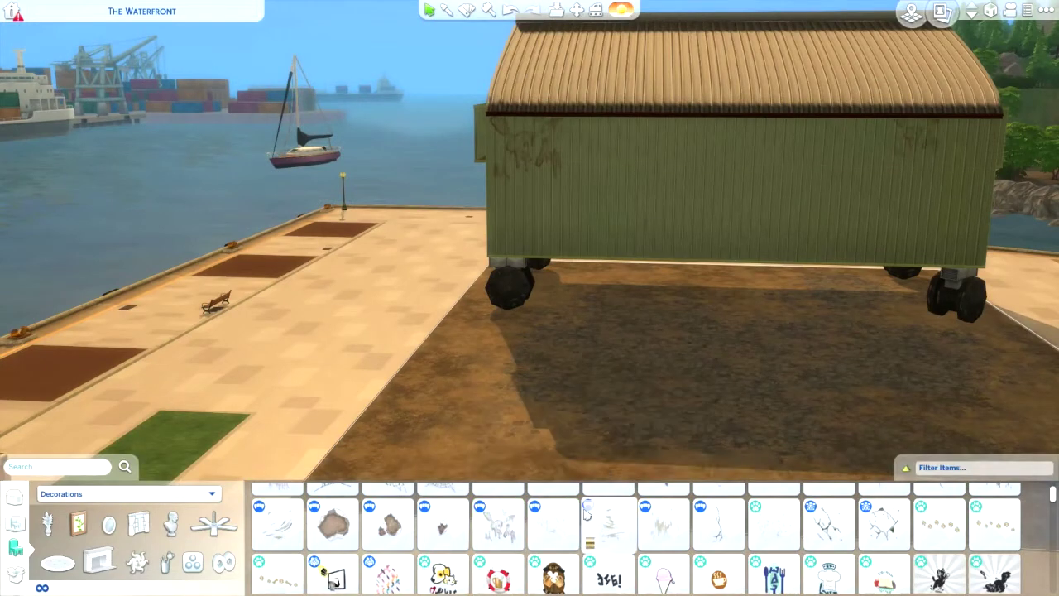
click(570, 528)
click(824, 187)
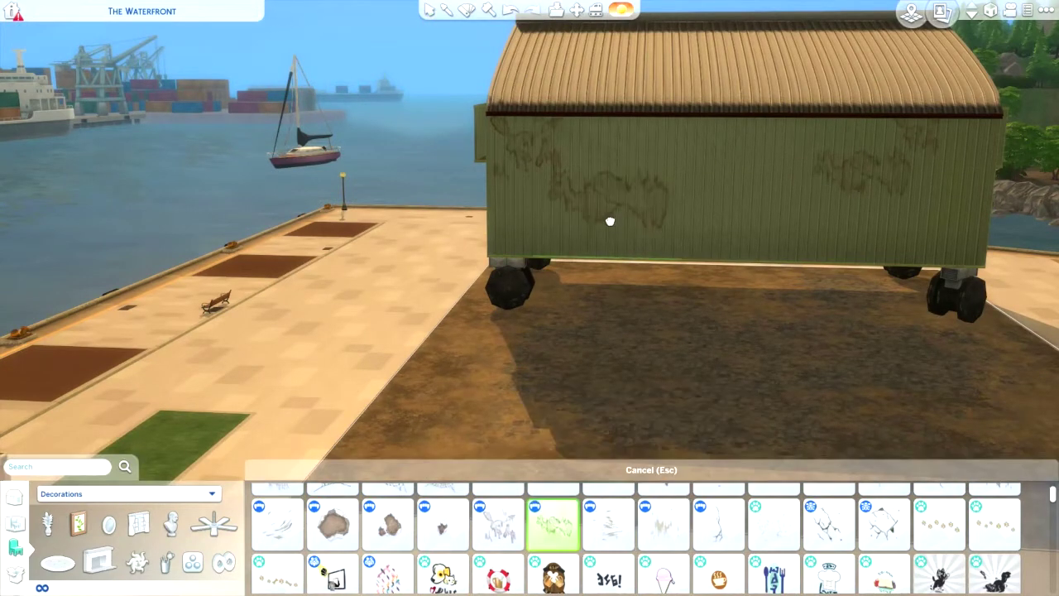
key(Escape)
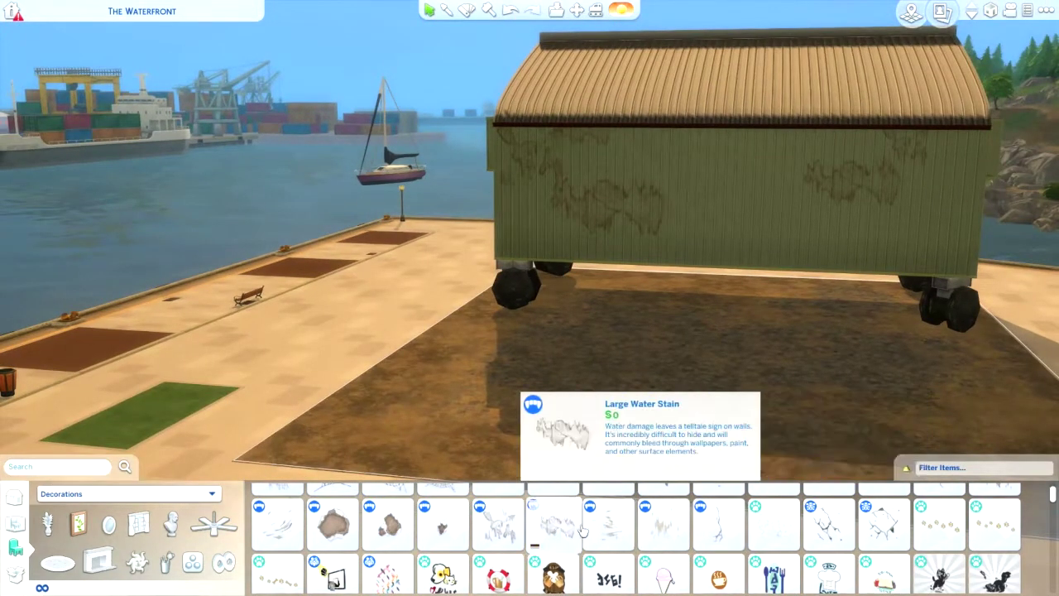
Place water stain decals near the roofline on the end wall above the projecting box
key(e)
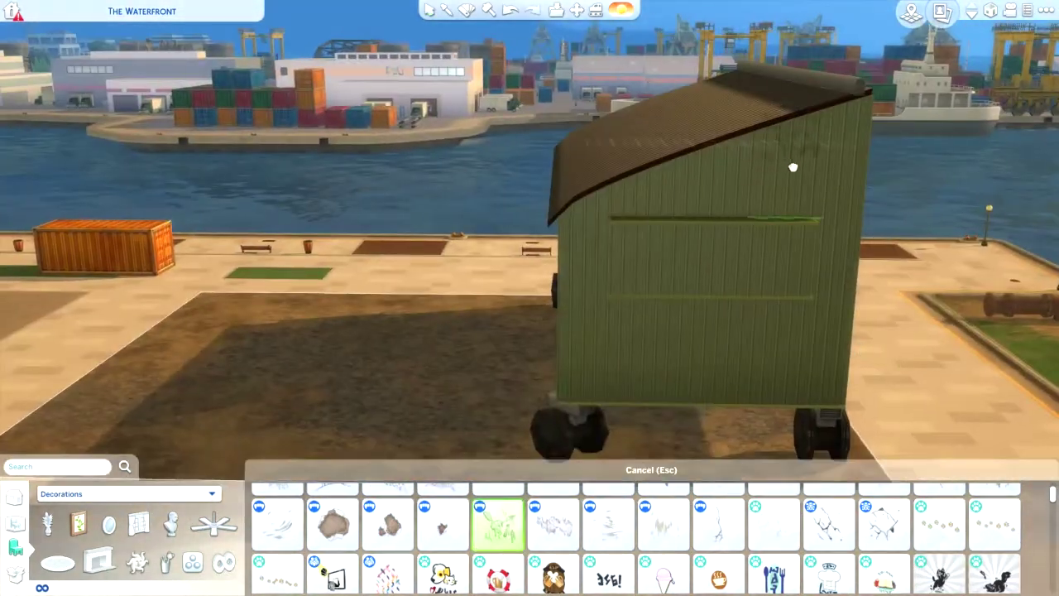
click(553, 524)
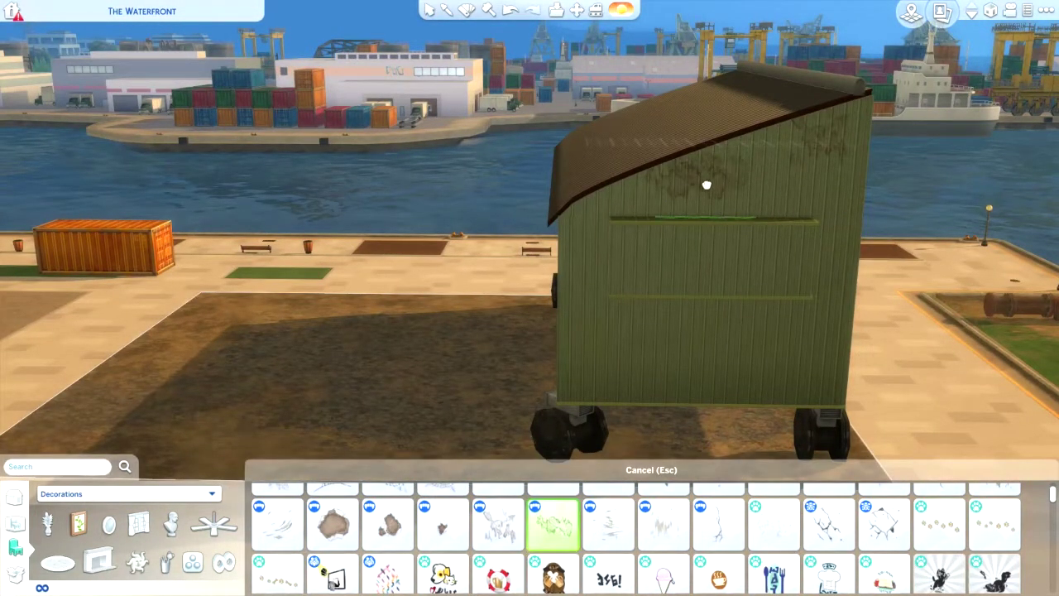
key(Escape)
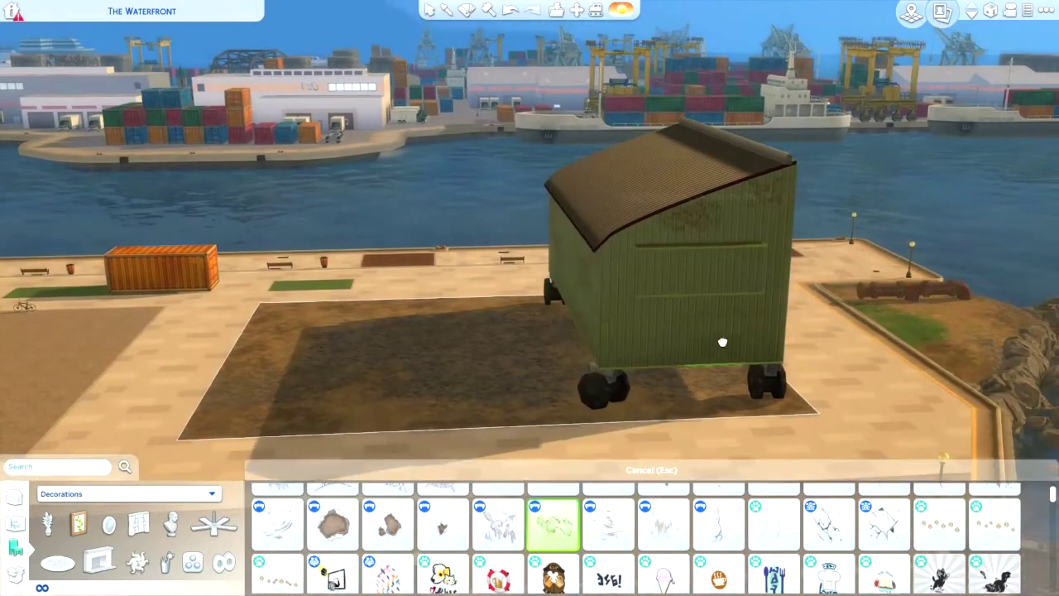
Add large water stains along the top of the tall back wall and one at its centre
key(q)
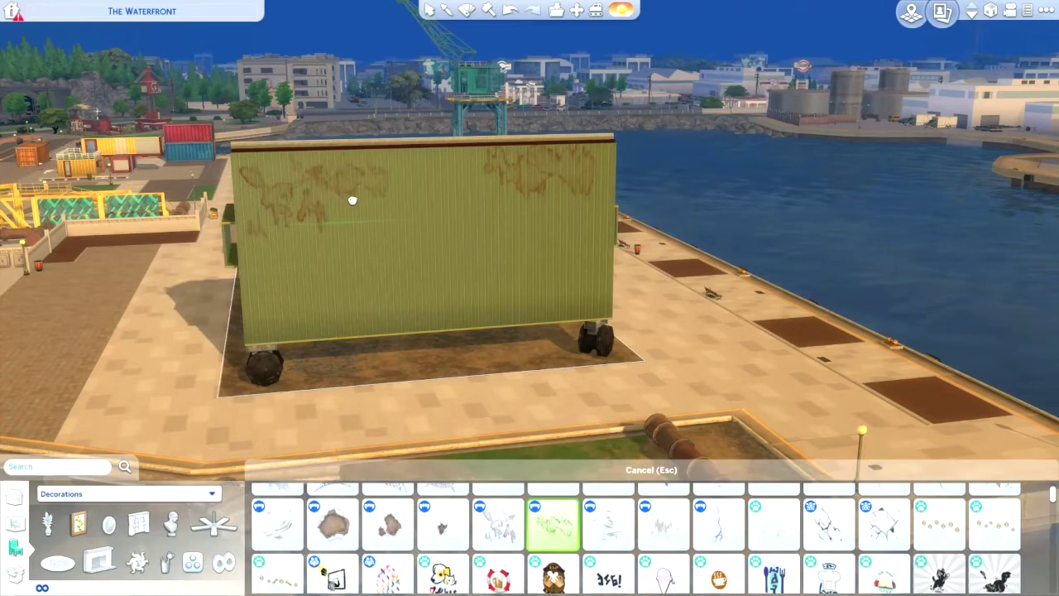
click(353, 200)
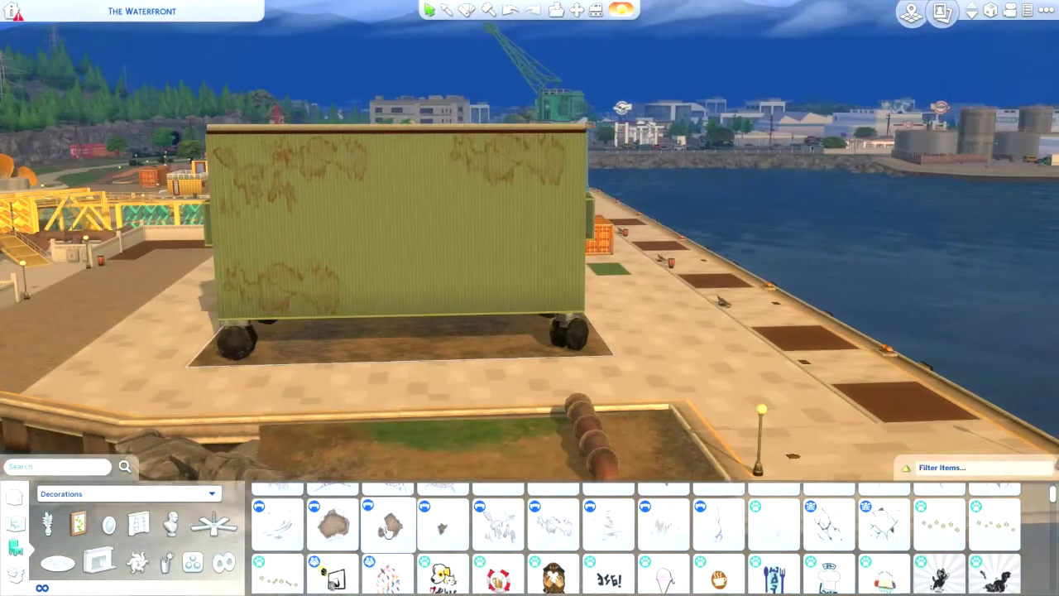
click(397, 250)
click(277, 524)
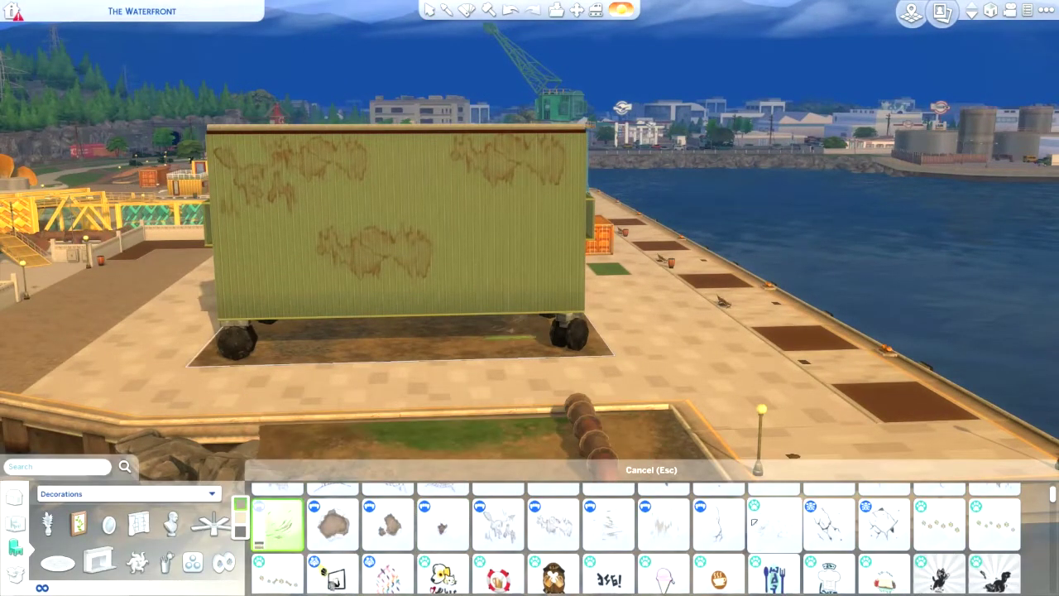
Apply the streaky water stain decal to the upper part of the opposite end wall
click(499, 524)
key(q)
scroll(288, 101, up, 2)
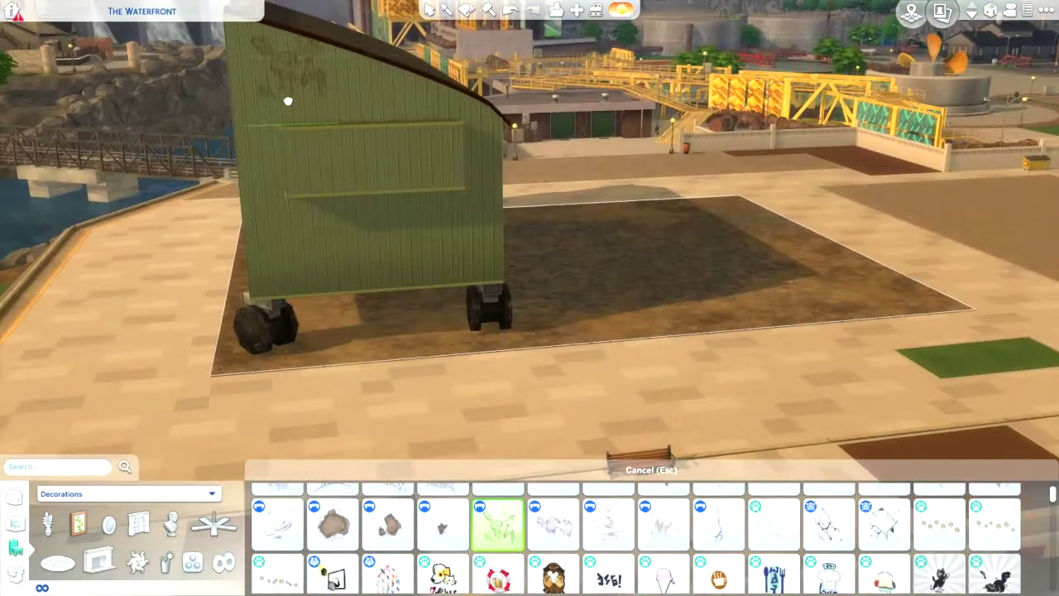
click(437, 244)
key(q)
Add the streaked wall decal in the green swatch to the long wall below the curved roof
scroll(571, 538, down, 3)
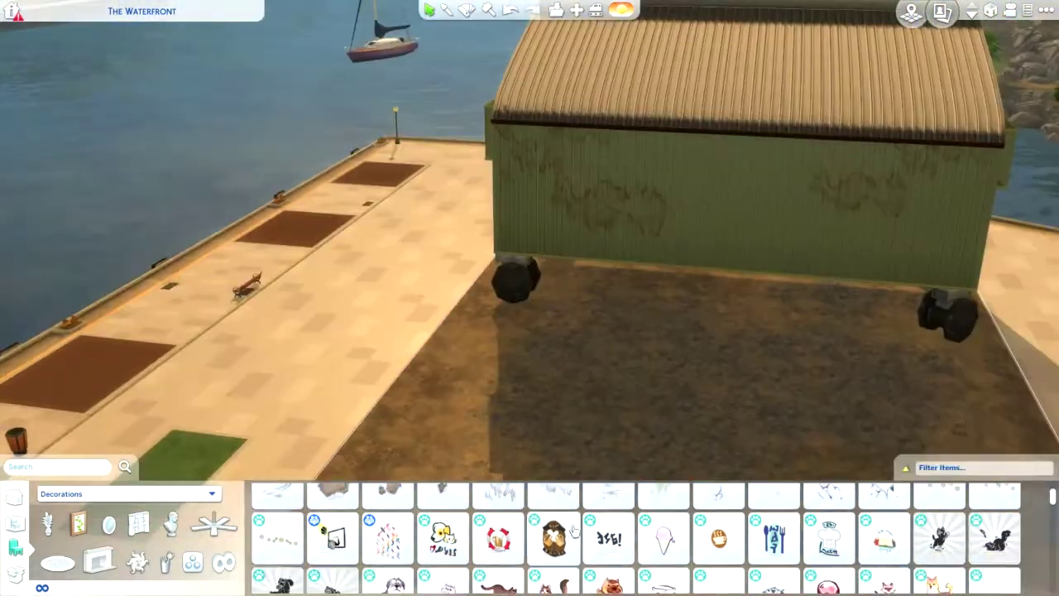
scroll(571, 538, down, 2)
click(553, 538)
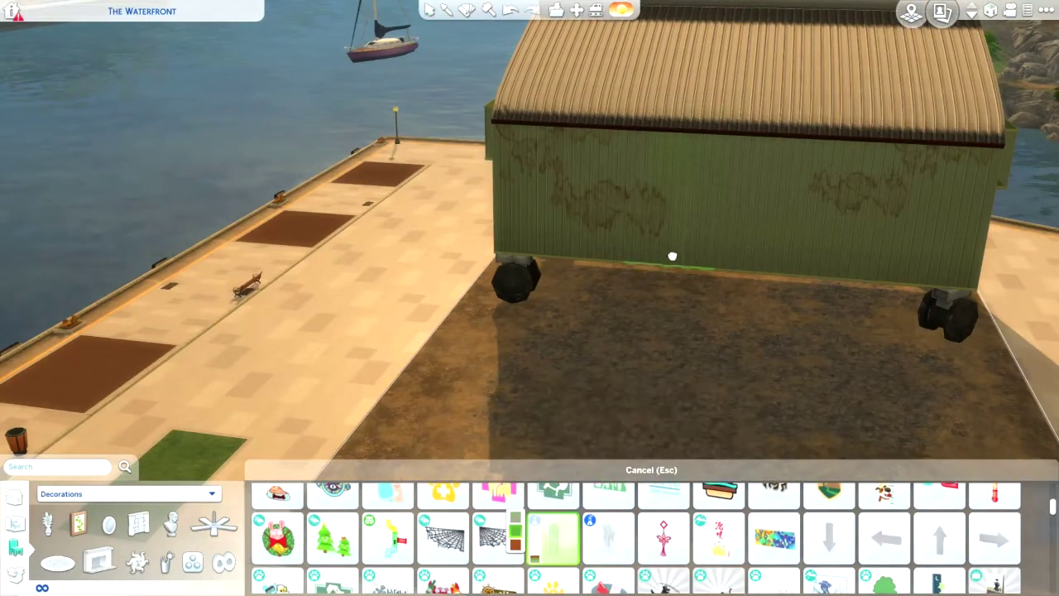
key(Escape)
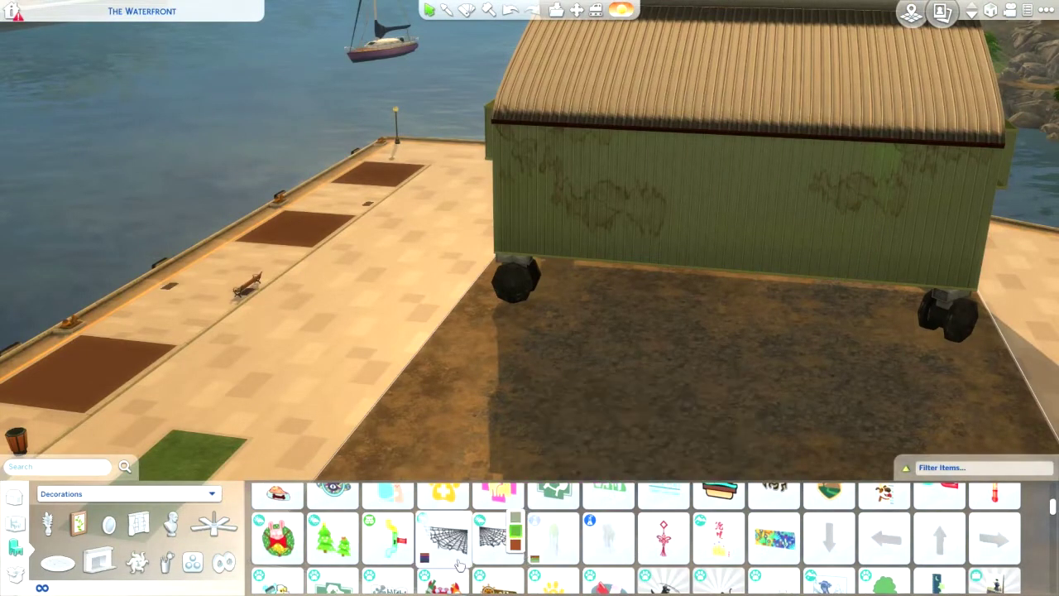
Add the streaky decal in the rust swatch over the water stains on the long wall below the curved roof
click(474, 565)
key(Escape)
click(615, 166)
key(Escape)
scroll(609, 223, up, 2)
click(608, 538)
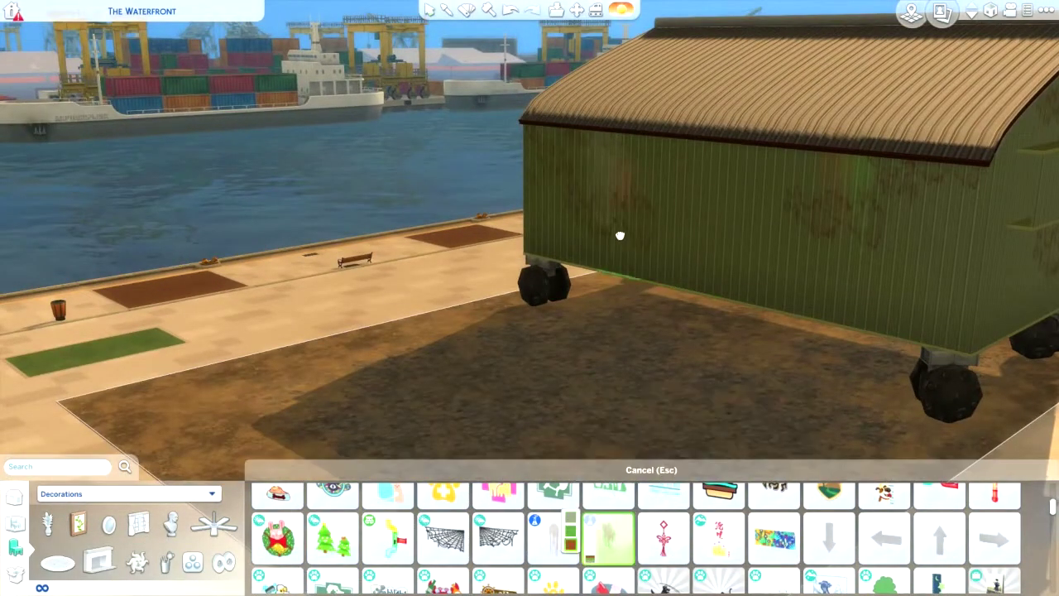
key(Escape)
Add streaky decals in green and rust to the end wall around the projecting box and near the tall upper corner
key(e)
click(530, 536)
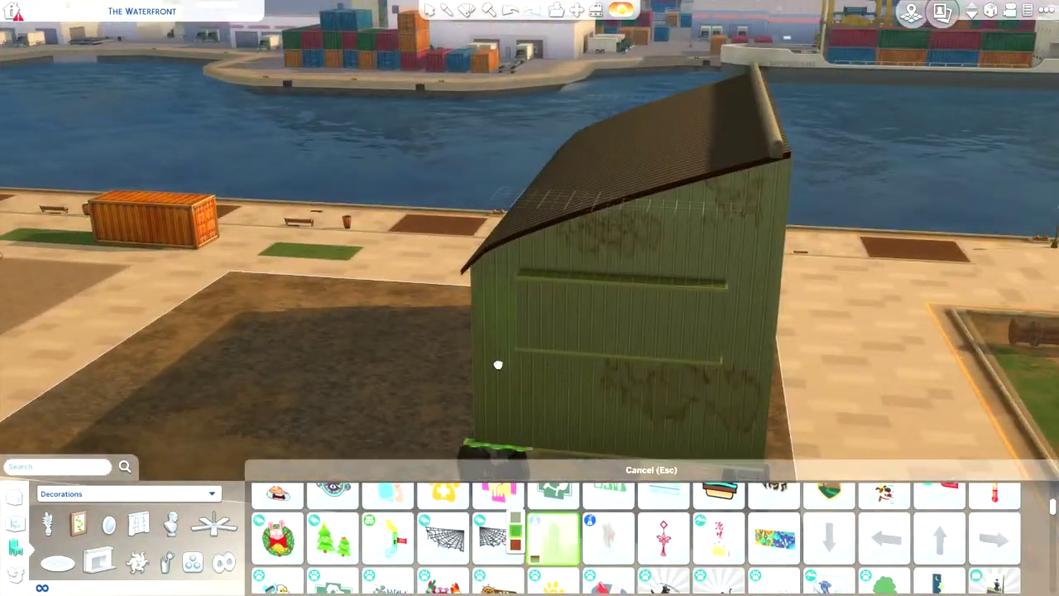
key(Escape)
click(609, 538)
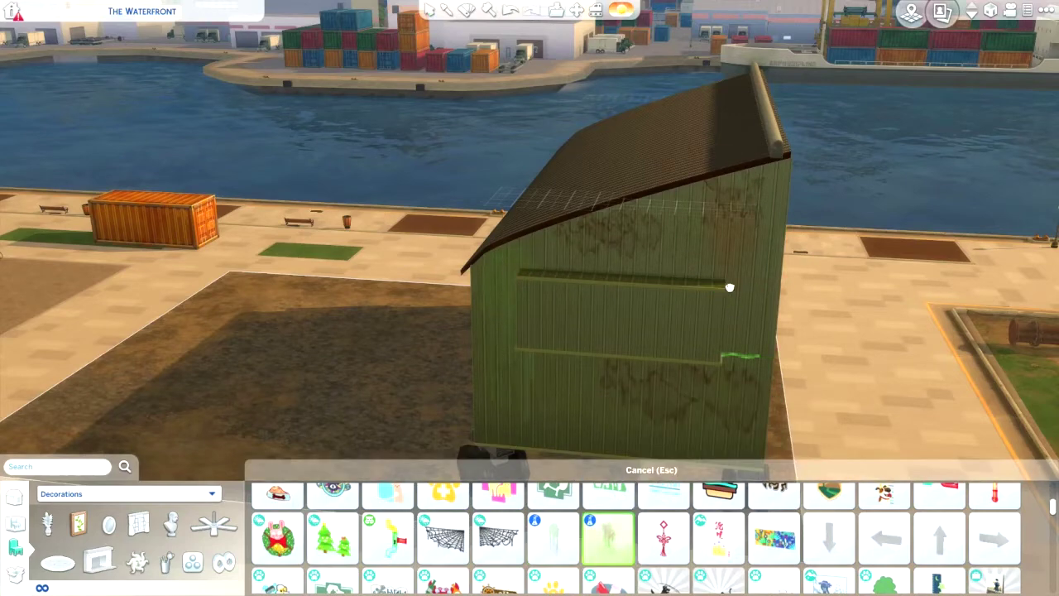
key(Escape)
Add the two streaky wall decals to the opposite end wall and the tall back wall, using the green swatch
key(e)
click(553, 538)
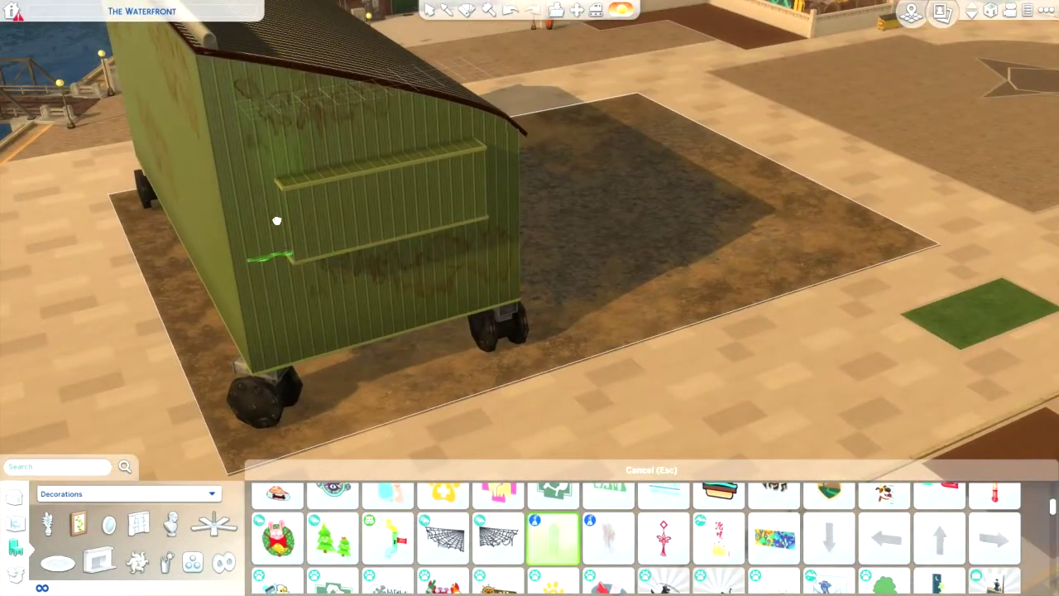
scroll(237, 183, up, 3)
scroll(334, 444, down, 5)
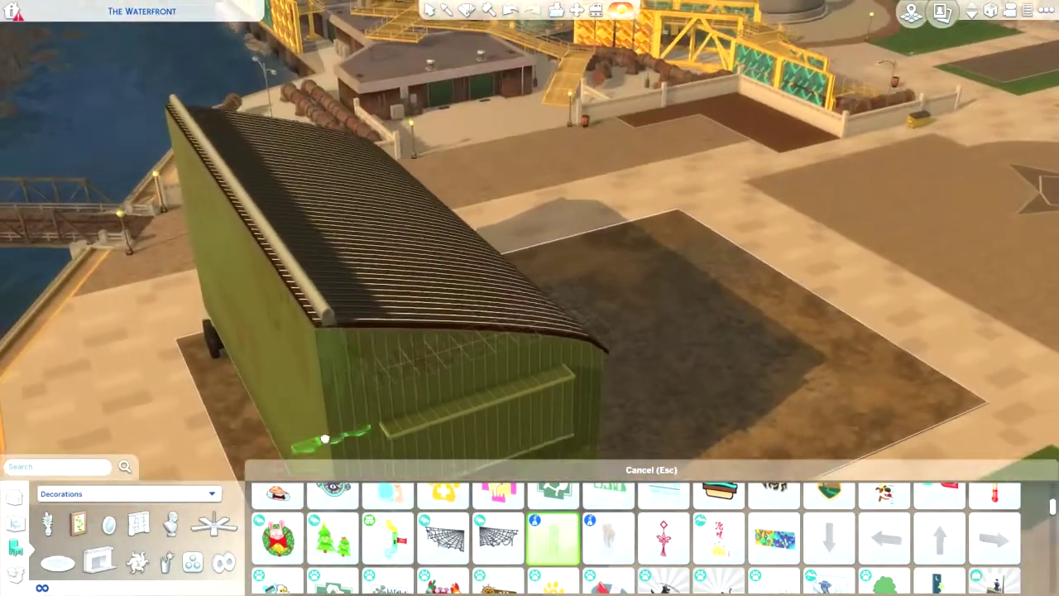
scroll(431, 372, up, 2)
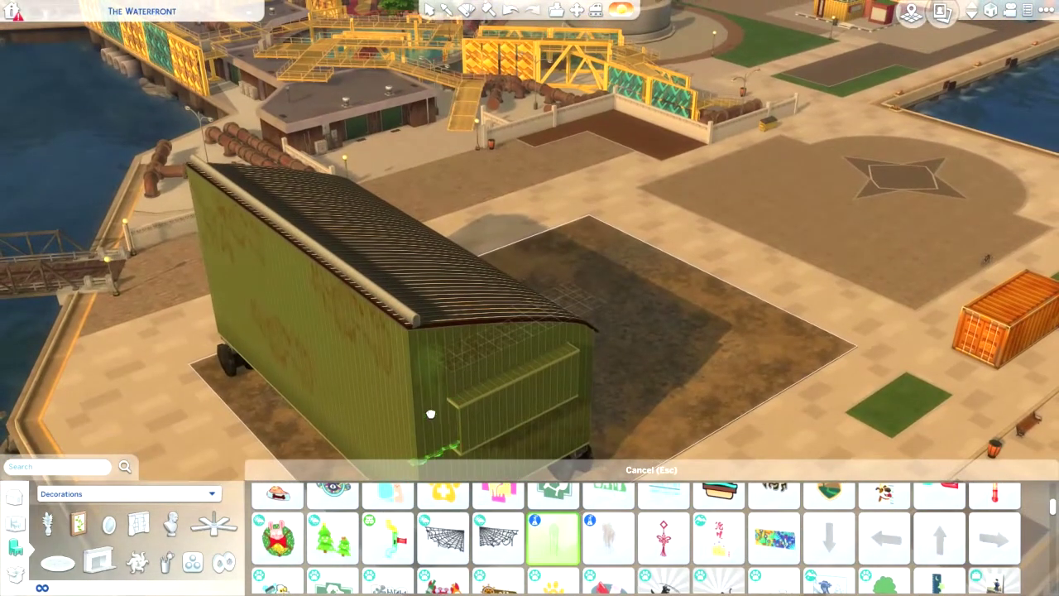
key(e)
scroll(428, 432, up, 3)
key(Escape)
click(609, 538)
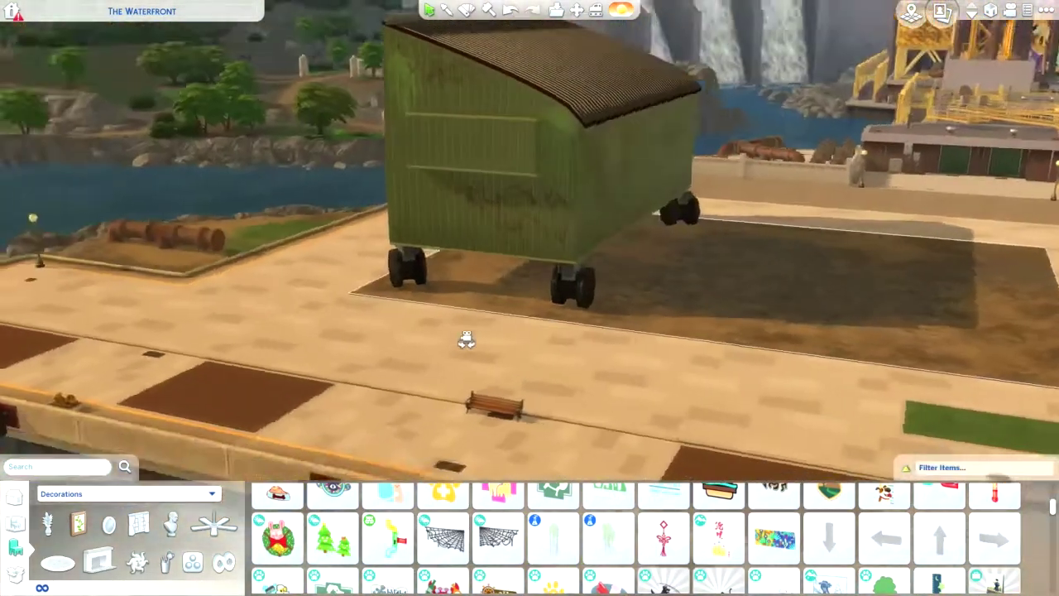
scroll(466, 339, up, 2)
mouse_move(523, 550)
key(Escape)
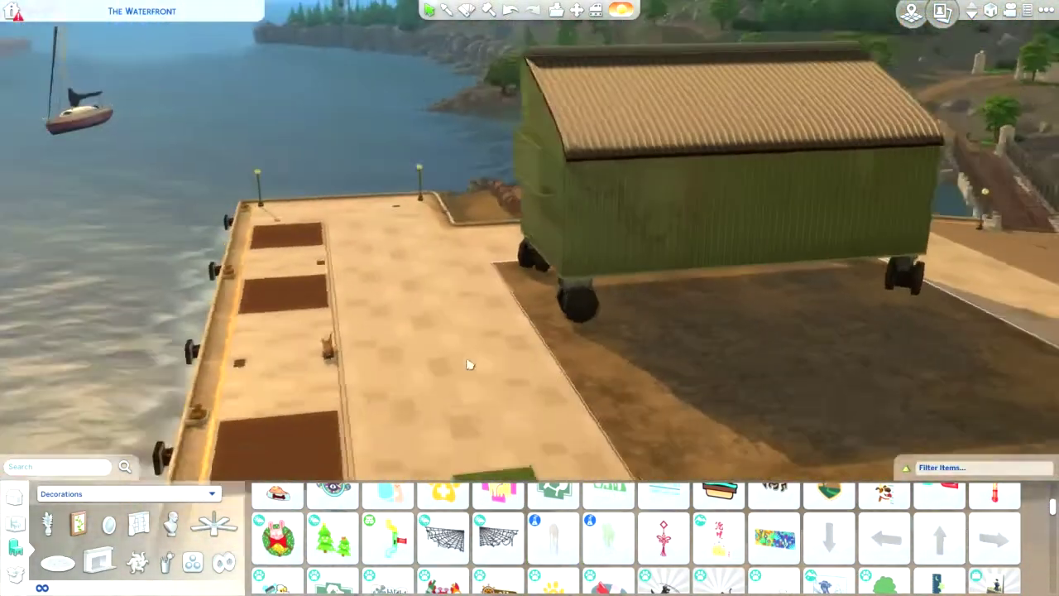
Place the green graffiti tag on the long wall's lower corner above the wheel
scroll(524, 550, down, 3)
scroll(523, 566, down, 1)
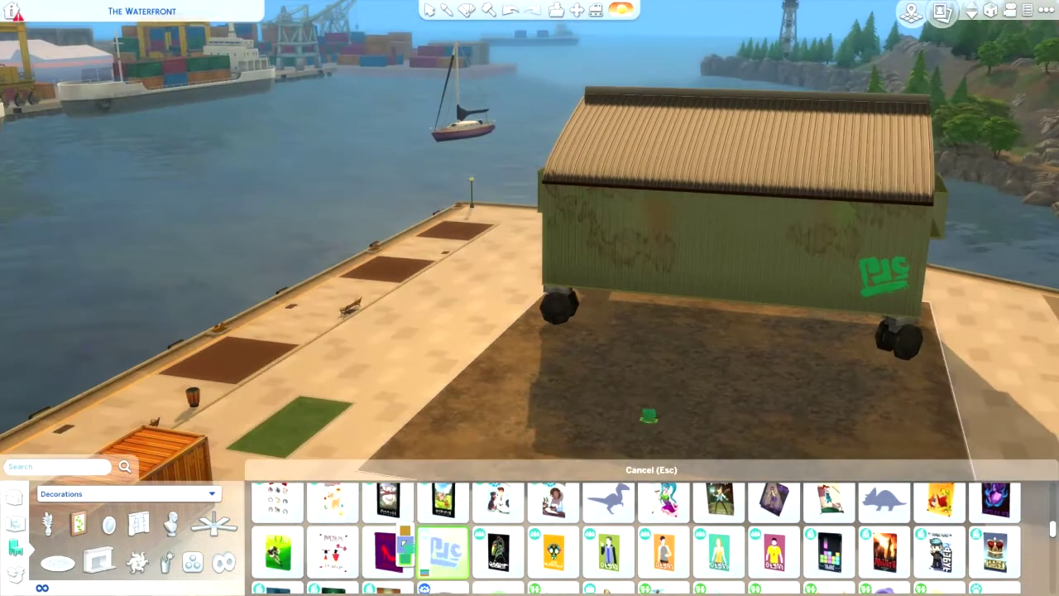
scroll(719, 563, down, 1)
scroll(717, 569, down, 6)
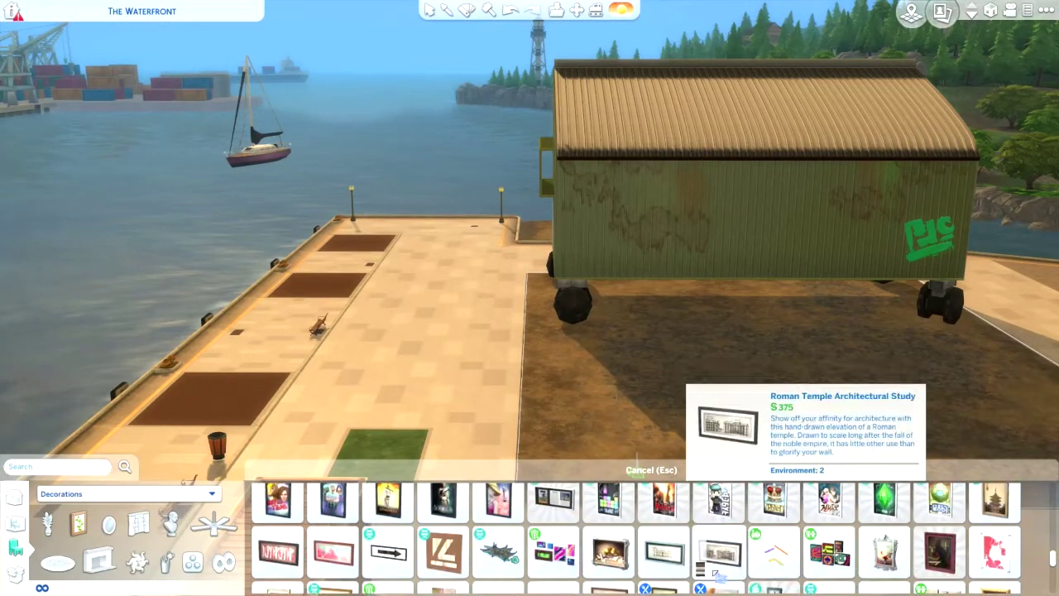
Place the large graffiti mural in blue on the long wall's other lower corner and in pink and red on the tall back wall
scroll(717, 569, down, 5)
click(775, 510)
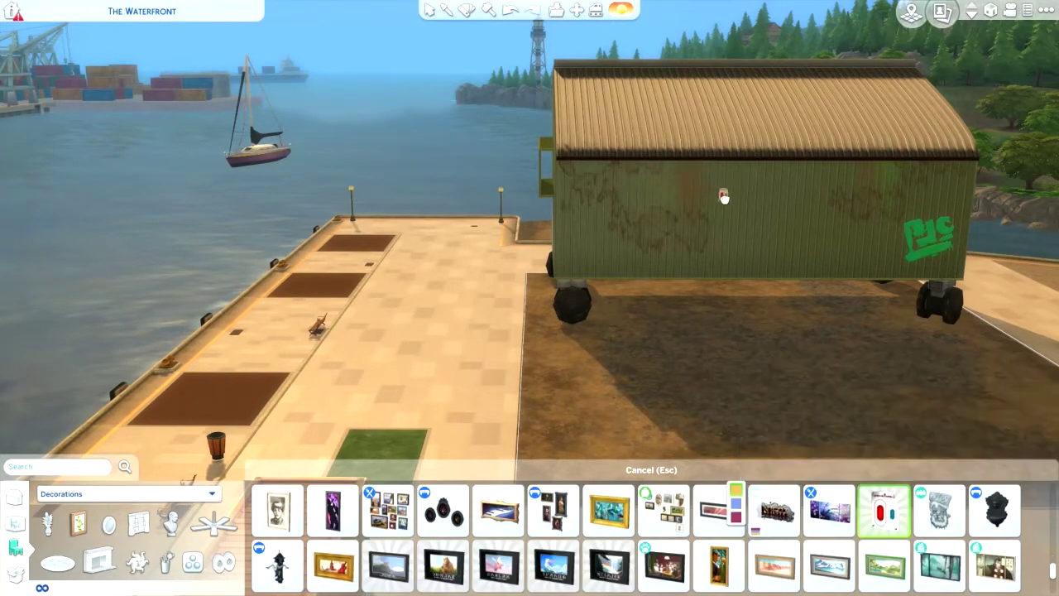
scroll(677, 398, up, 2)
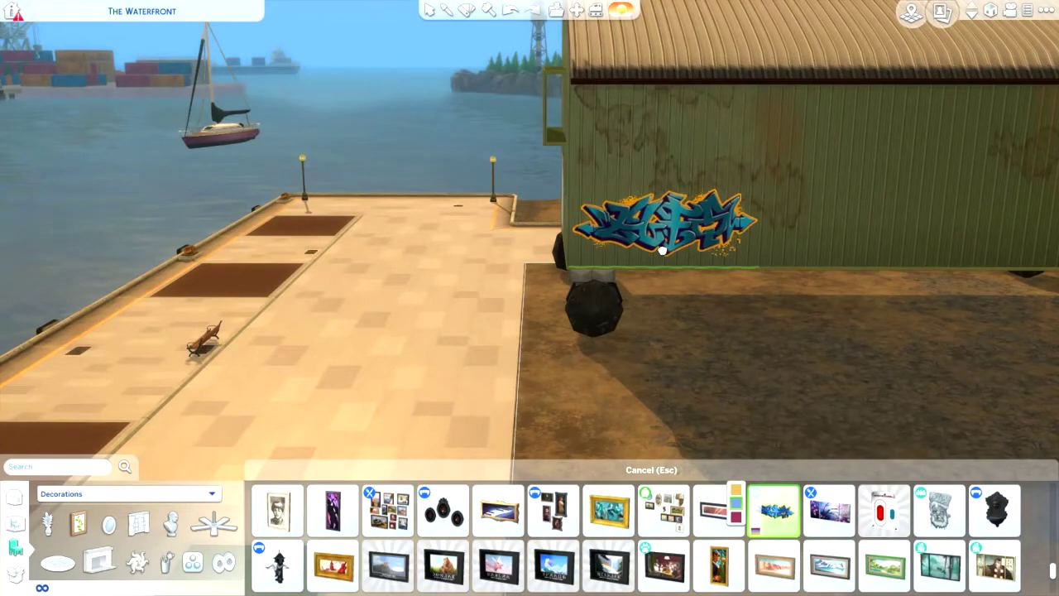
key(e)
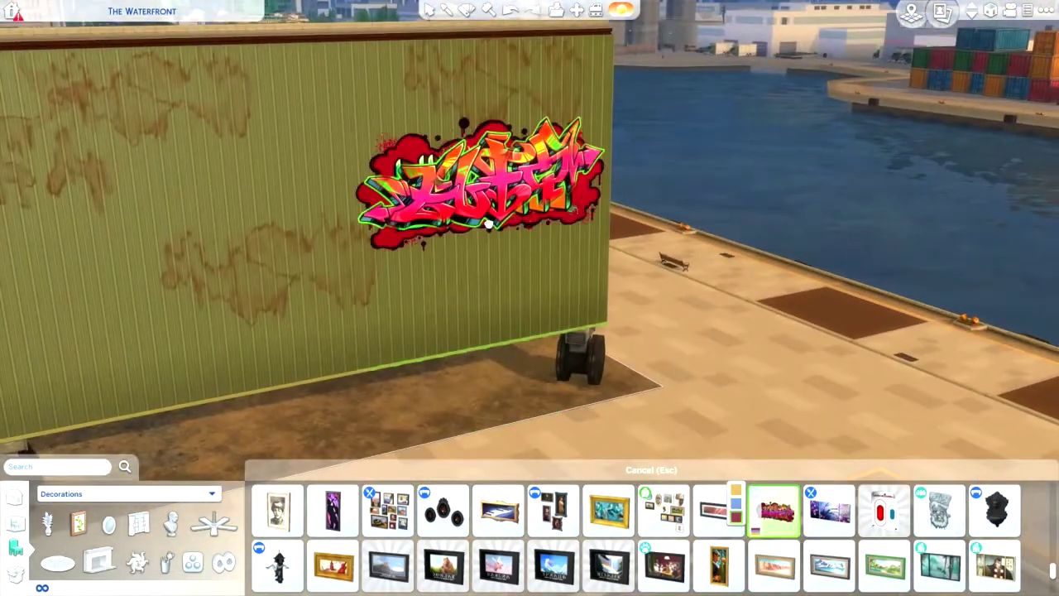
Place the graffiti mural in the dark swatch on the end wall's lower corner above the wheel
scroll(488, 223, down, 5)
key(e)
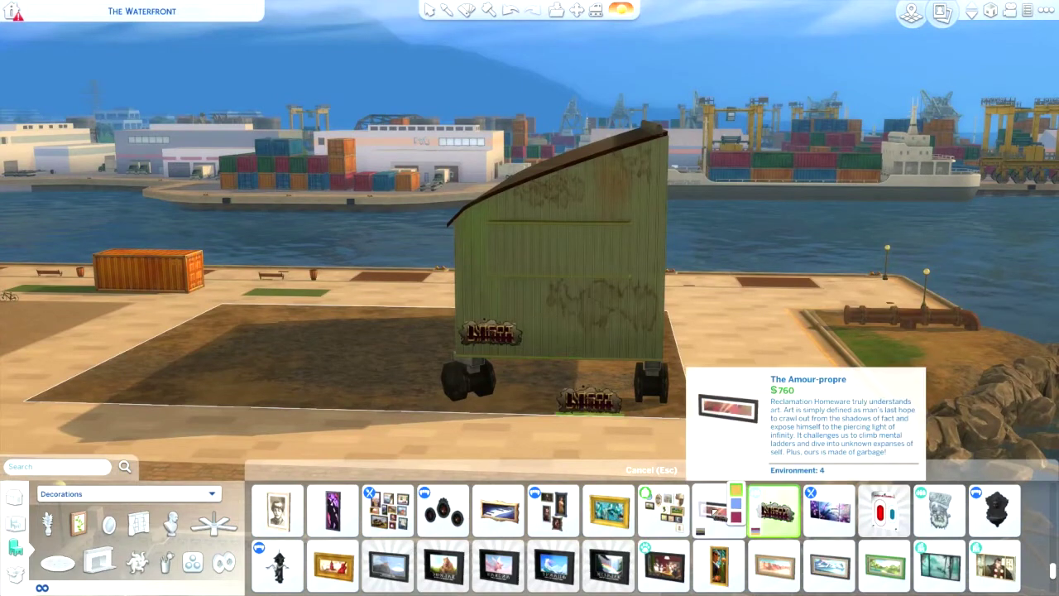
scroll(719, 511, down, 5)
key(Escape)
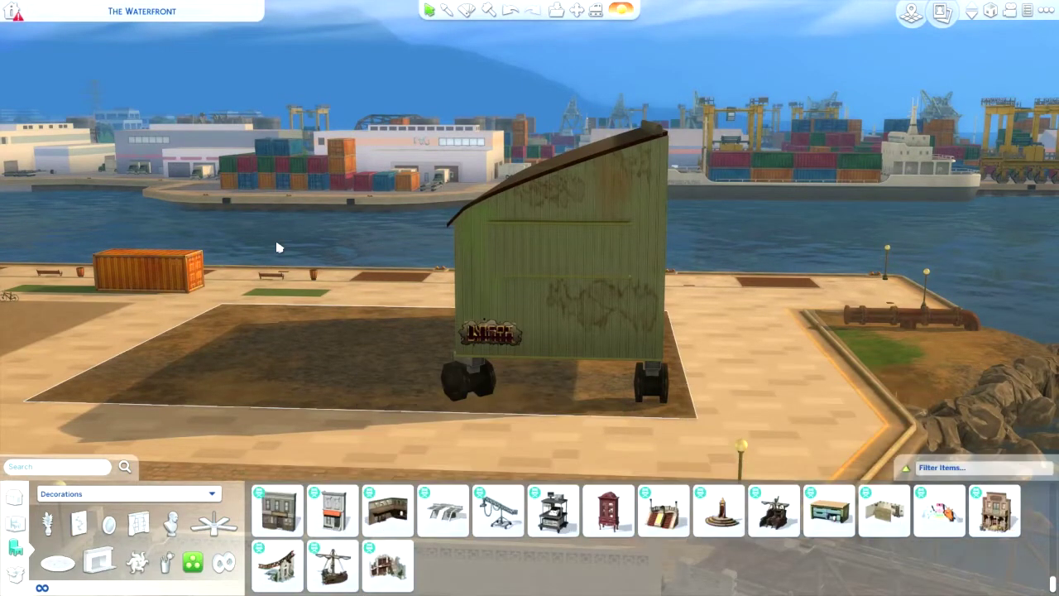
Enter the cheat that shows live edit objects and search the catalogue for debug items
text(ts)
key(Return)
text(bb.showliveed)
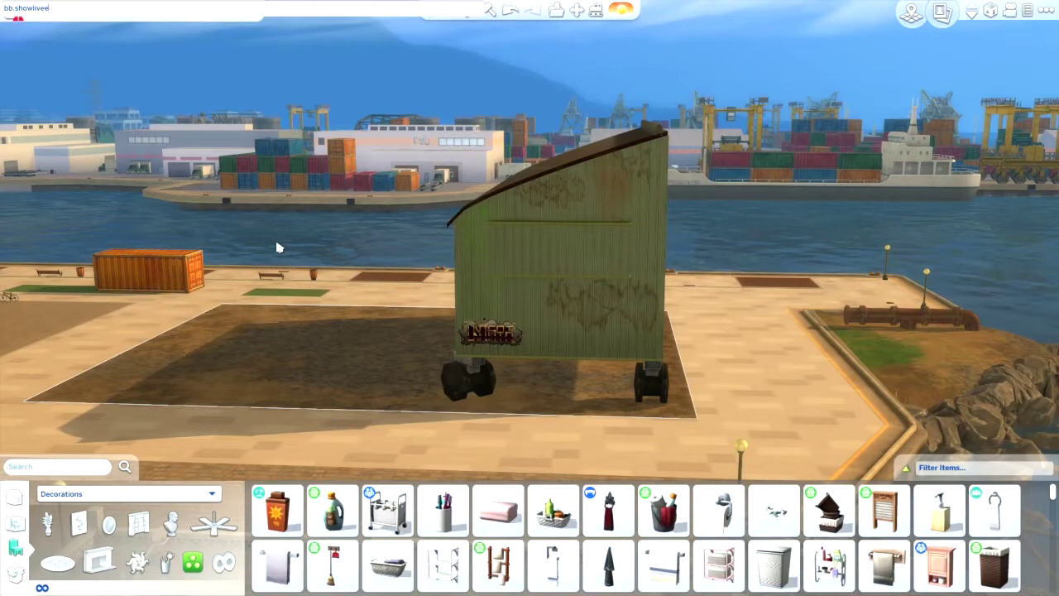
key(Return)
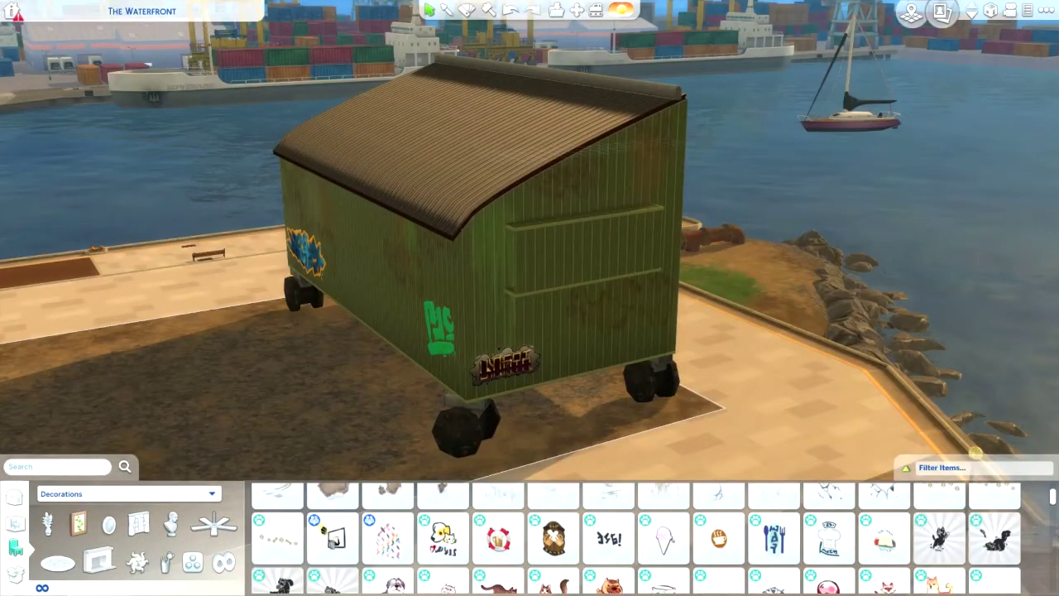
scroll(424, 580, down, 10)
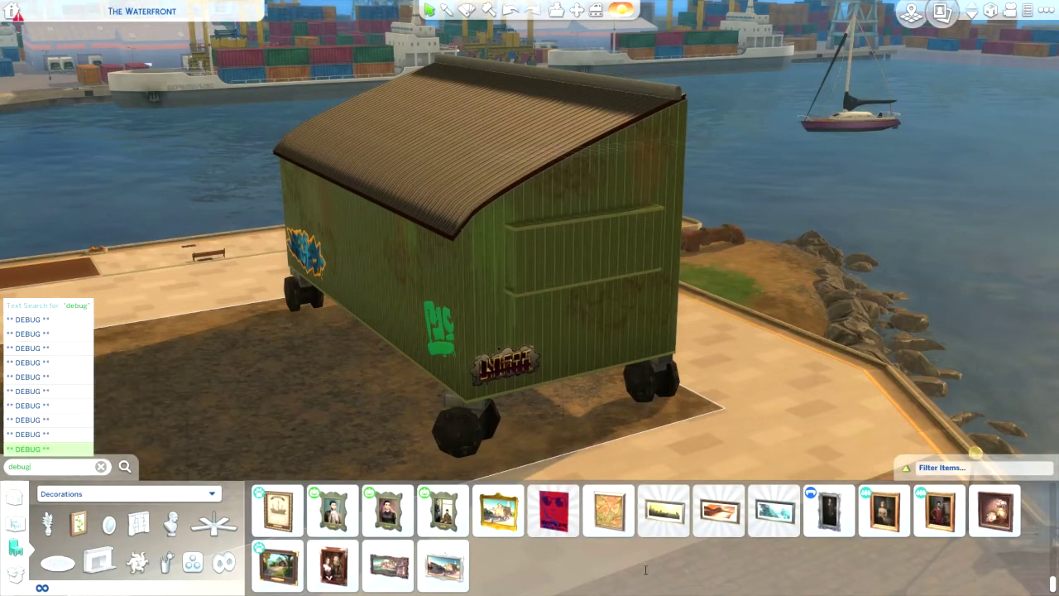
key(Return)
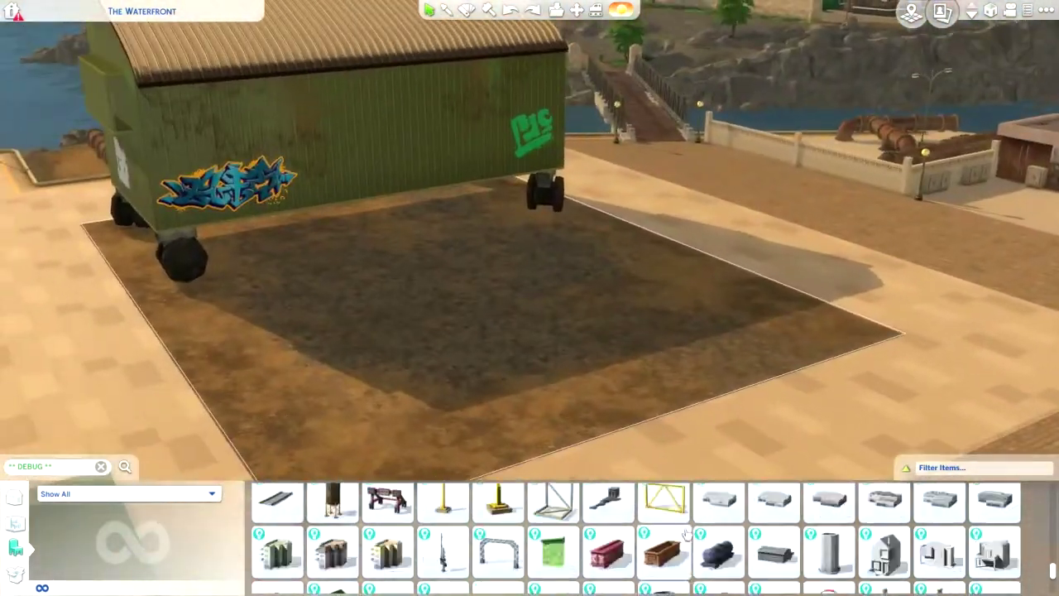
Try an enlarged green wrecked car body at the corner of the dirt lot, then delete it
scroll(637, 538, down, 1)
click(830, 539)
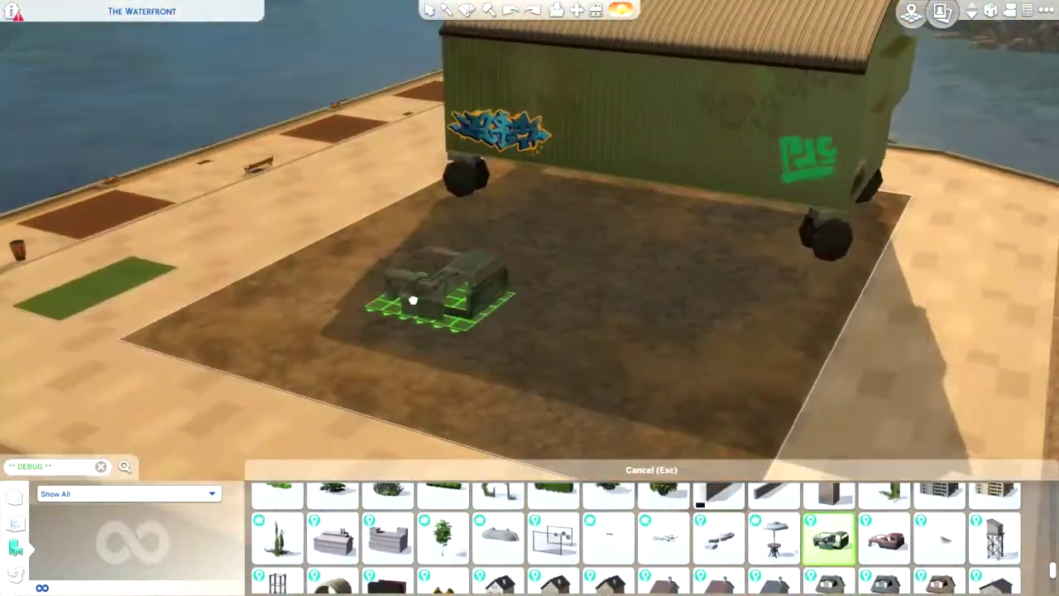
scroll(348, 303, up, 3)
click(294, 323)
click(237, 246)
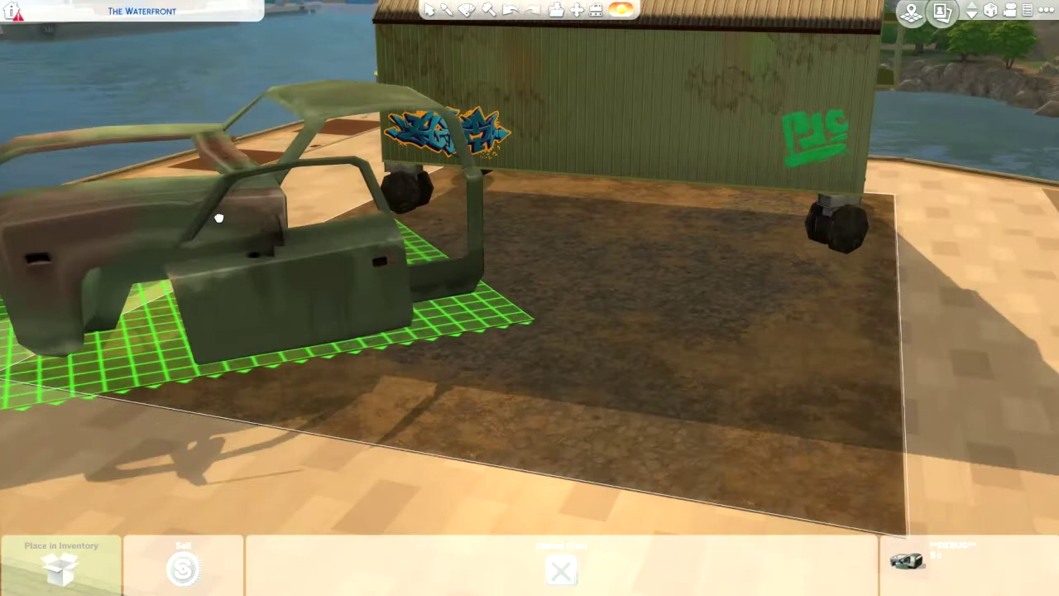
click(219, 218)
scroll(219, 218, down, 3)
click(267, 323)
key(Delete)
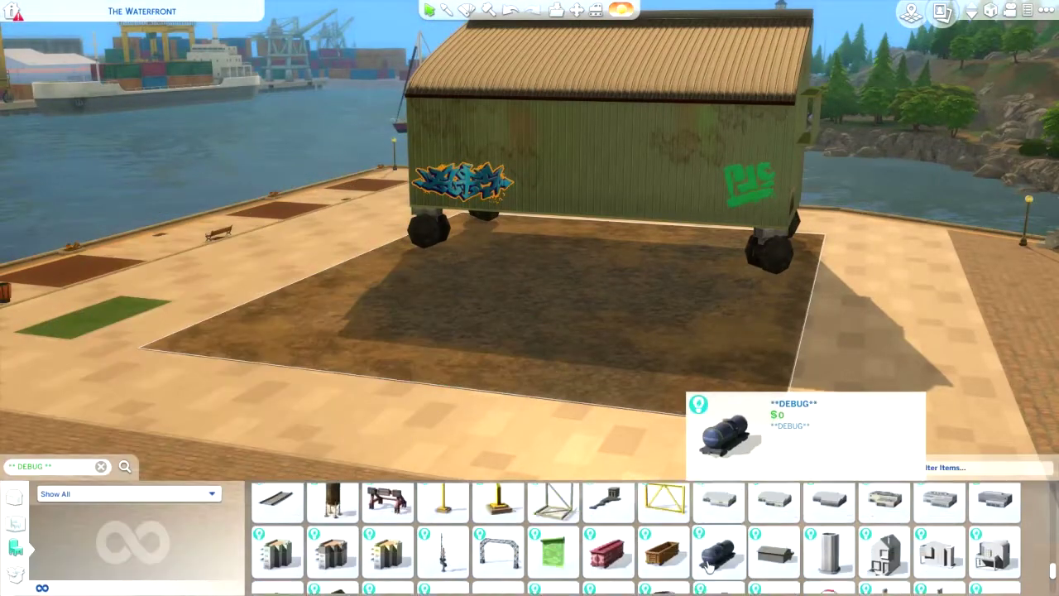
Try an enlarged broken chest of drawers on the dirt area in front of the building
scroll(709, 566, down, 1)
click(710, 546)
key(e)
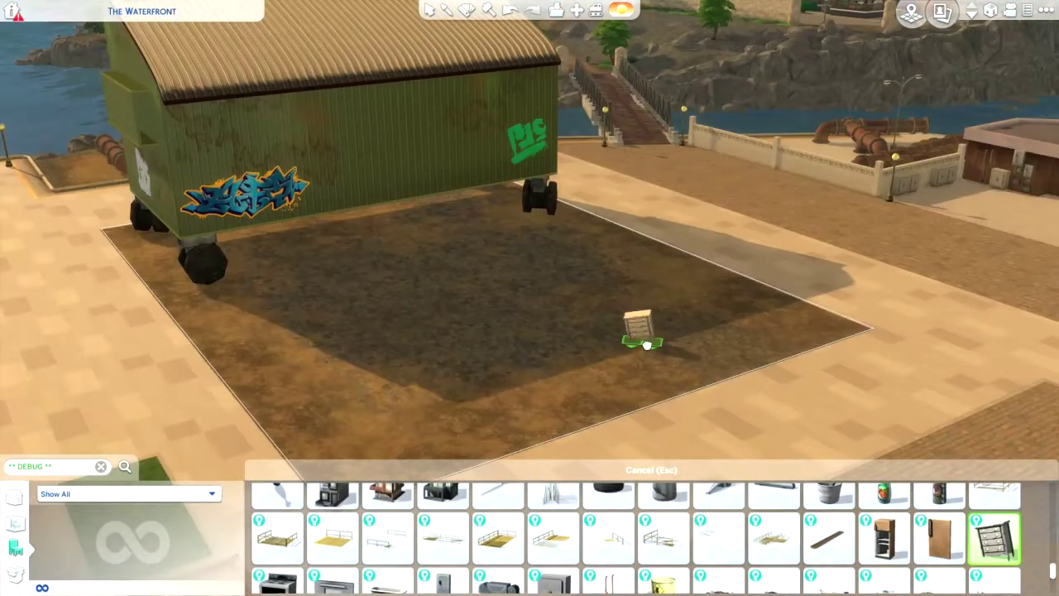
key(shift+bracketright)
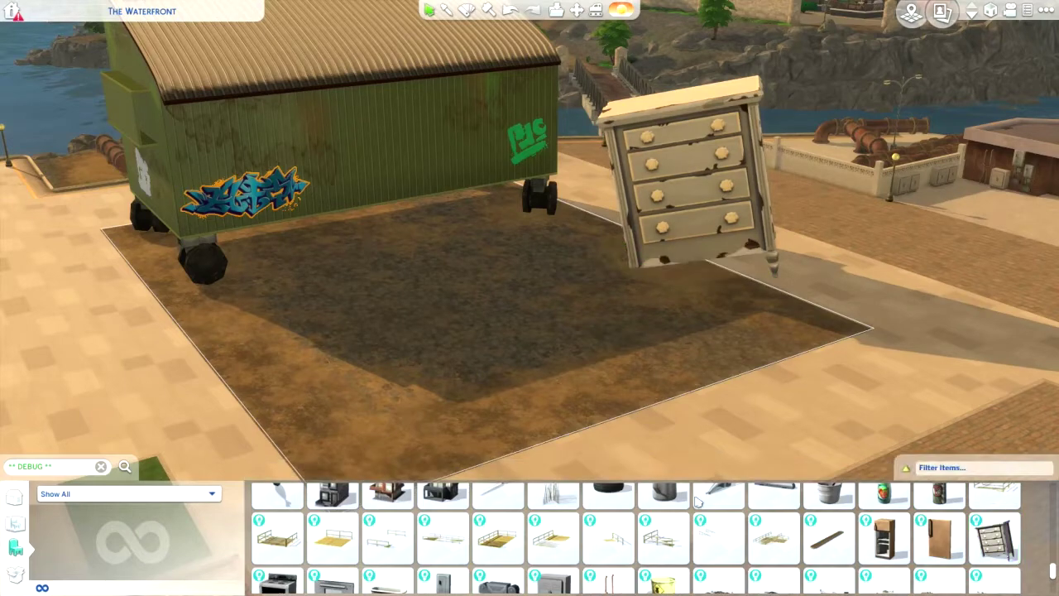
Try an enlarged broken stove and a large yellow barrel near the corner of the dirt lot
scroll(277, 549, down, 1)
click(277, 551)
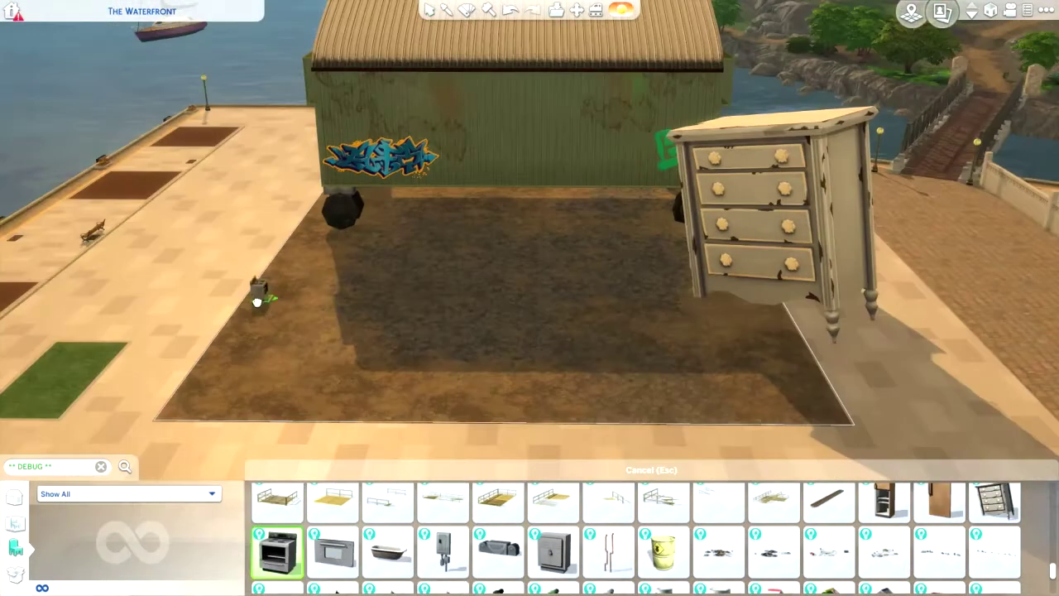
key(shift+bracketright)
key(shift+bracketright)
key(shift+bracketright)
key(shift+bracketright)
click(191, 420)
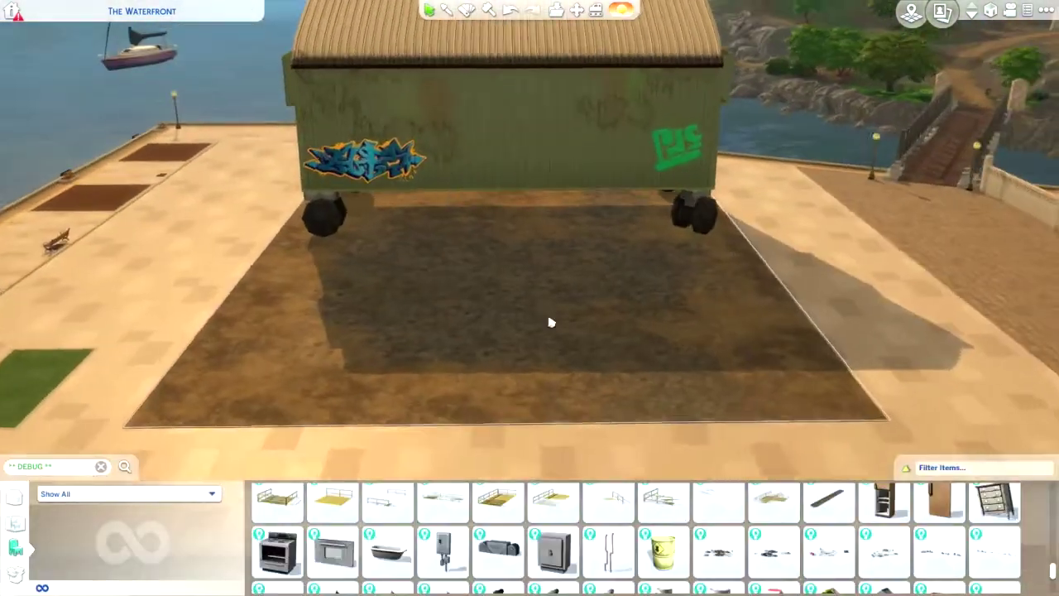
click(664, 548)
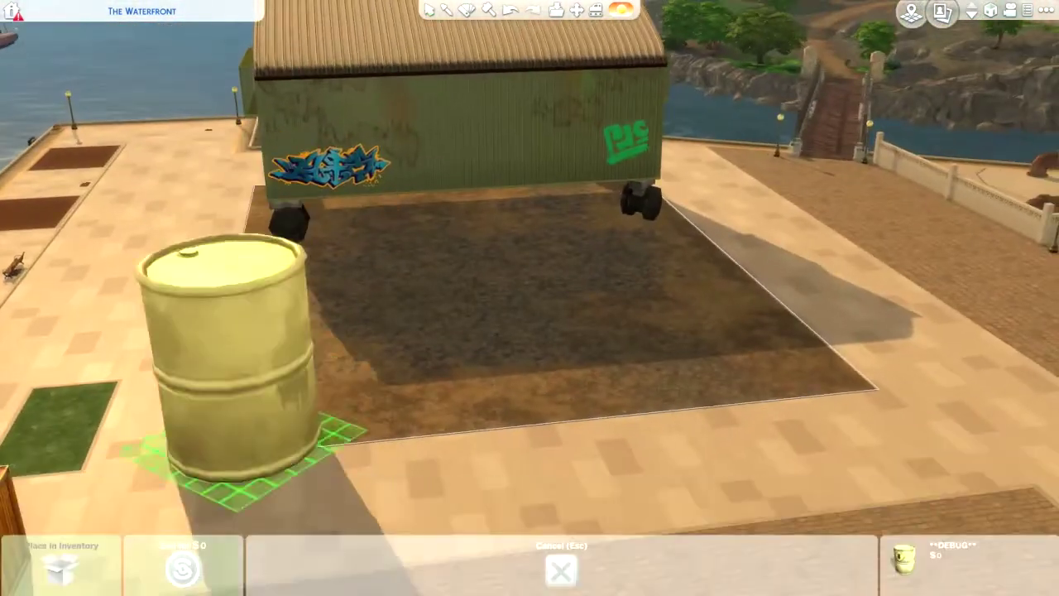
Place the enlarged trash bag pile on the dirt beside the wheel below the green graffiti tag
scroll(443, 538, down, 5)
click(443, 538)
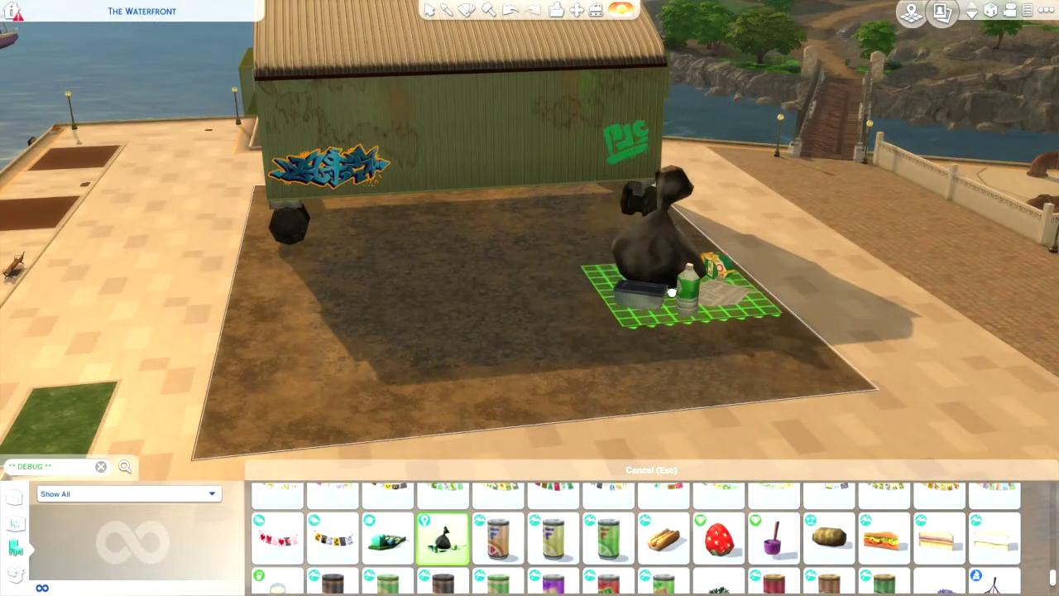
click(667, 286)
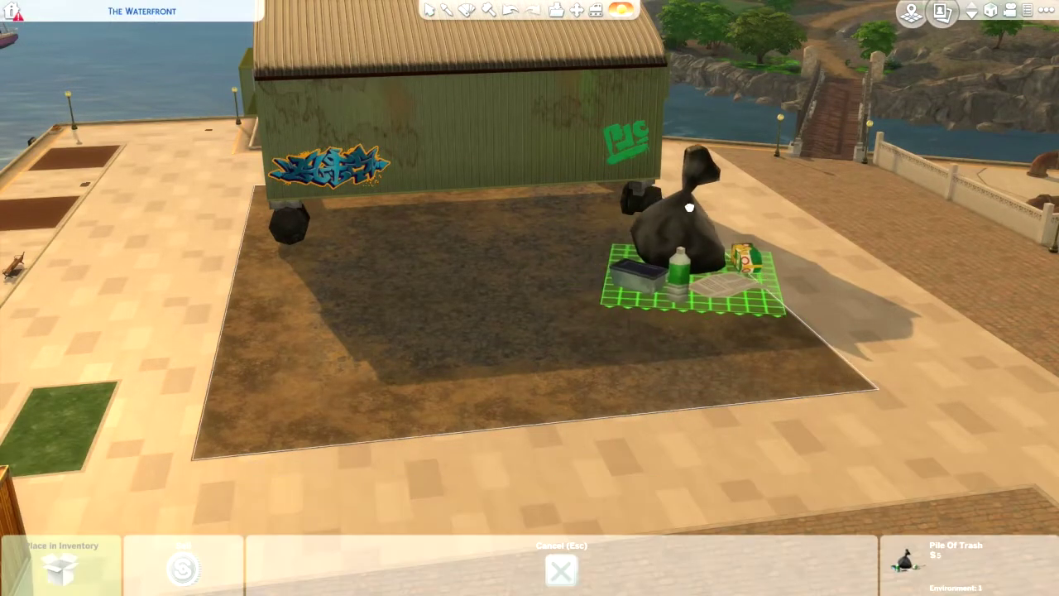
click(681, 211)
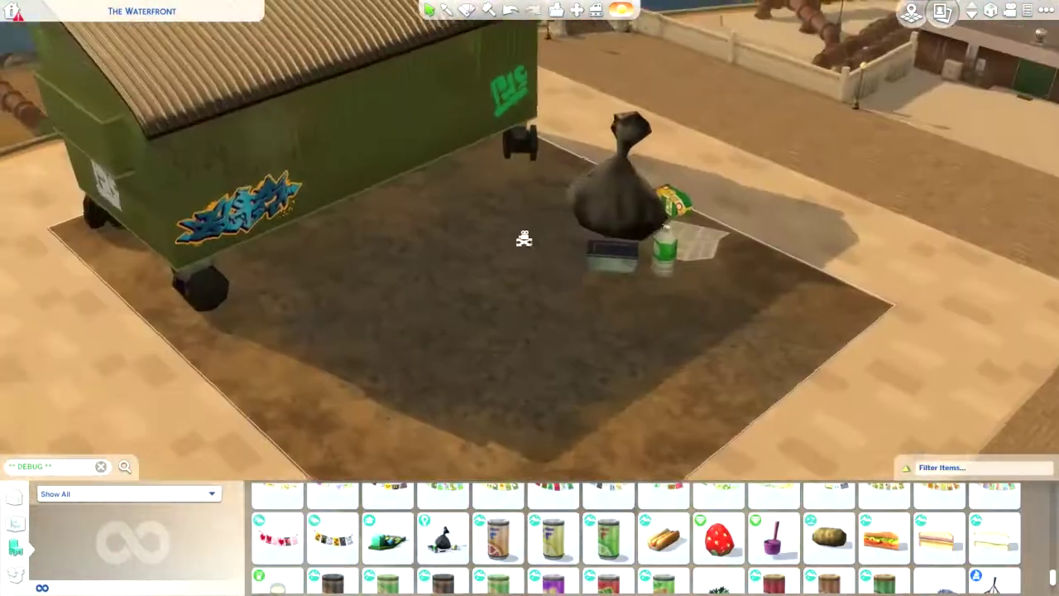
click(617, 207)
click(653, 240)
Place enlarged, rotated heaps of loose trash on the dirt in front of the wheel below the blue graffiti
scroll(654, 511, down, 3)
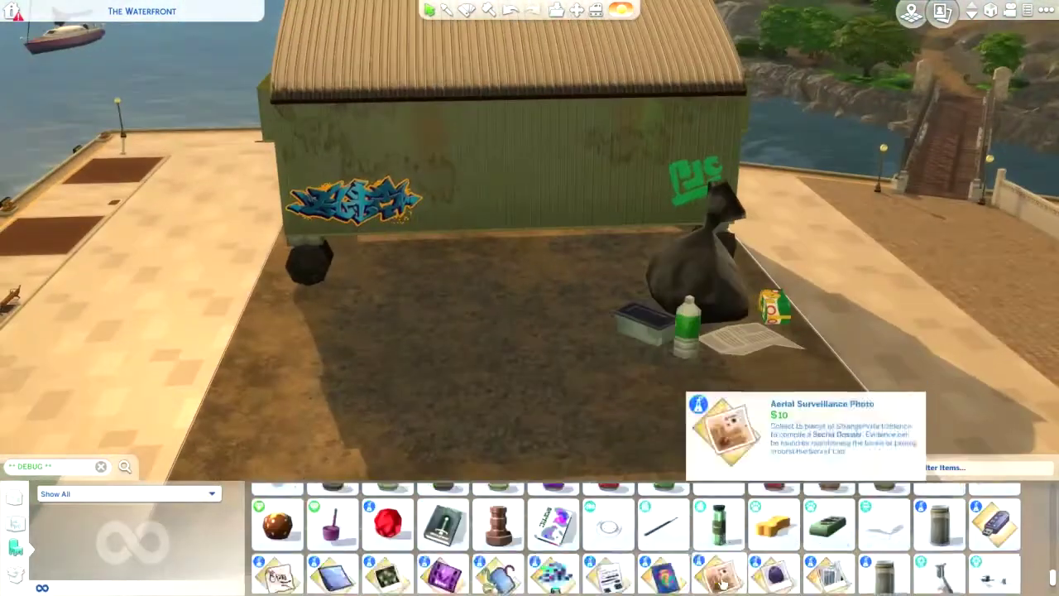
click(277, 512)
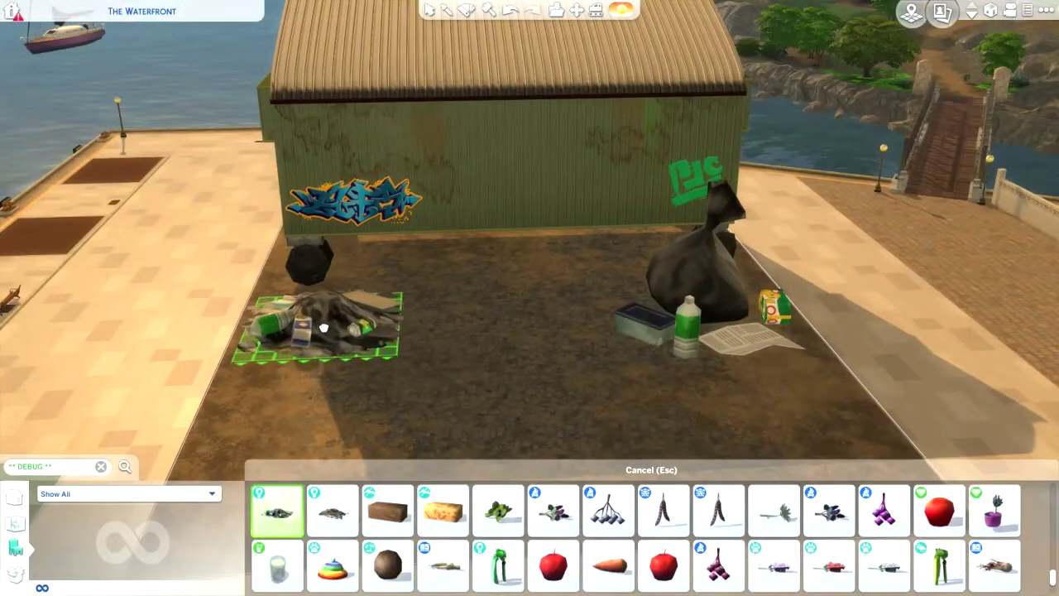
click(348, 373)
click(348, 372)
click(348, 372)
key(q)
click(358, 376)
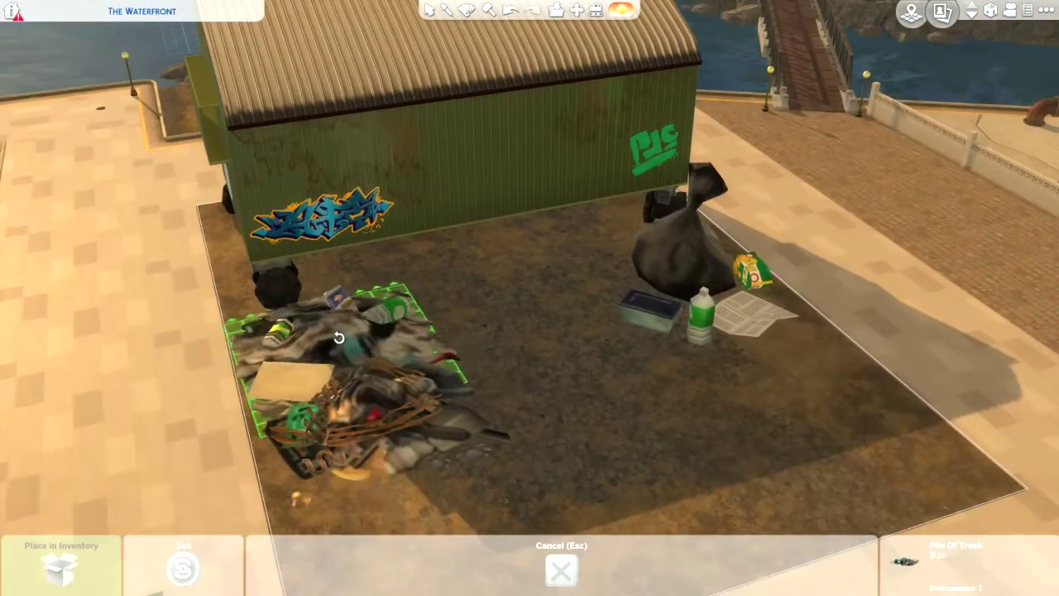
click(403, 310)
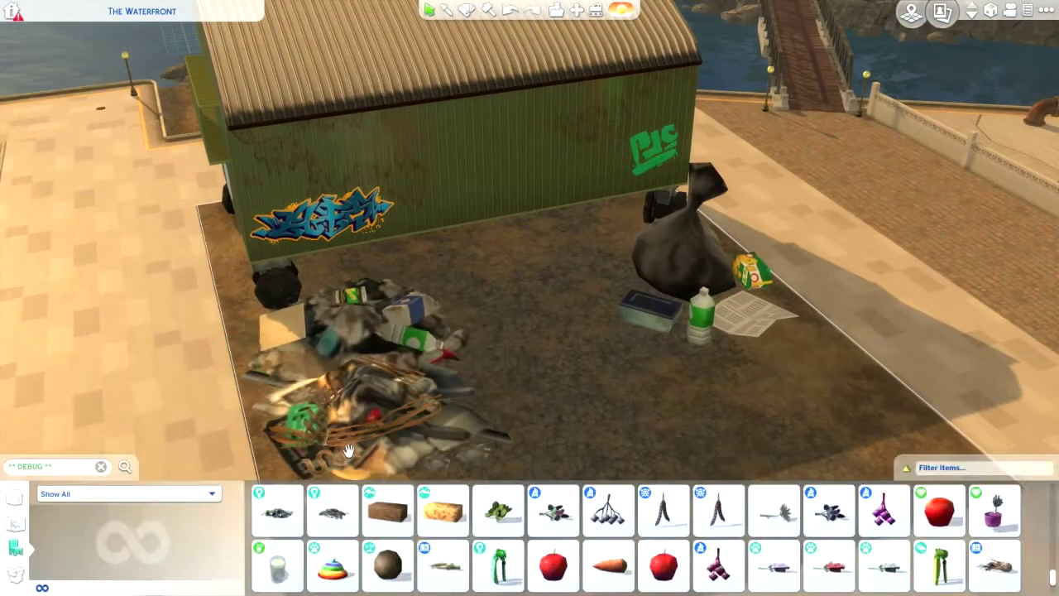
Place an enlarged mixed trash heap beside the giant garbage bag and scattered papers next to the heaps below the blue graffiti
scroll(447, 459, down, 3)
click(410, 322)
click(396, 384)
scroll(720, 563, down, 5)
click(940, 511)
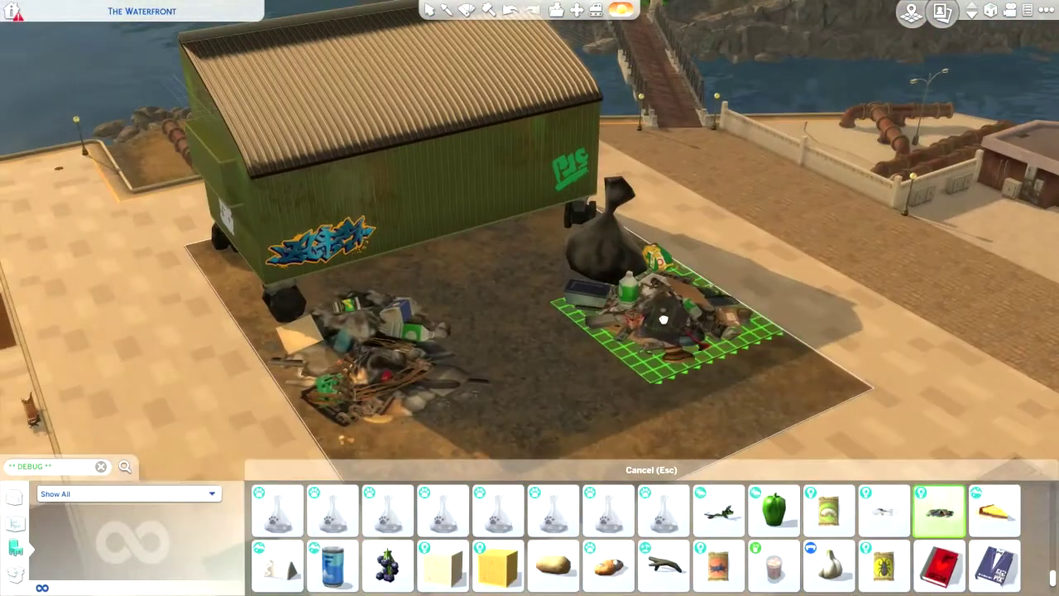
scroll(454, 410, down, 3)
click(437, 366)
scroll(447, 372, up, 3)
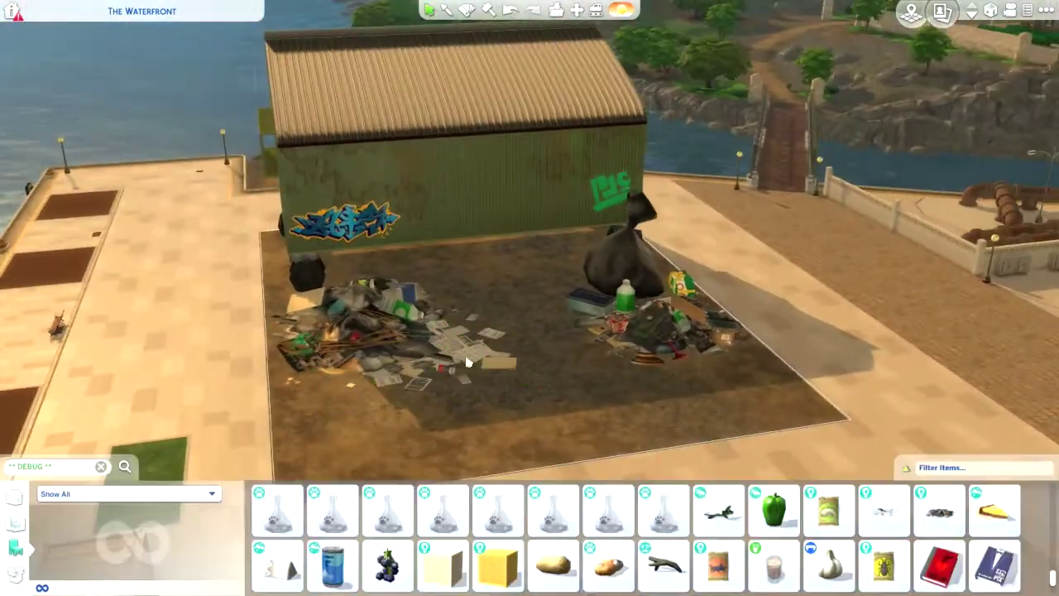
Place the enlarged, rotated bathtub trash pile on the dirt in front of the heaps below the blue graffiti
scroll(645, 530, down, 6)
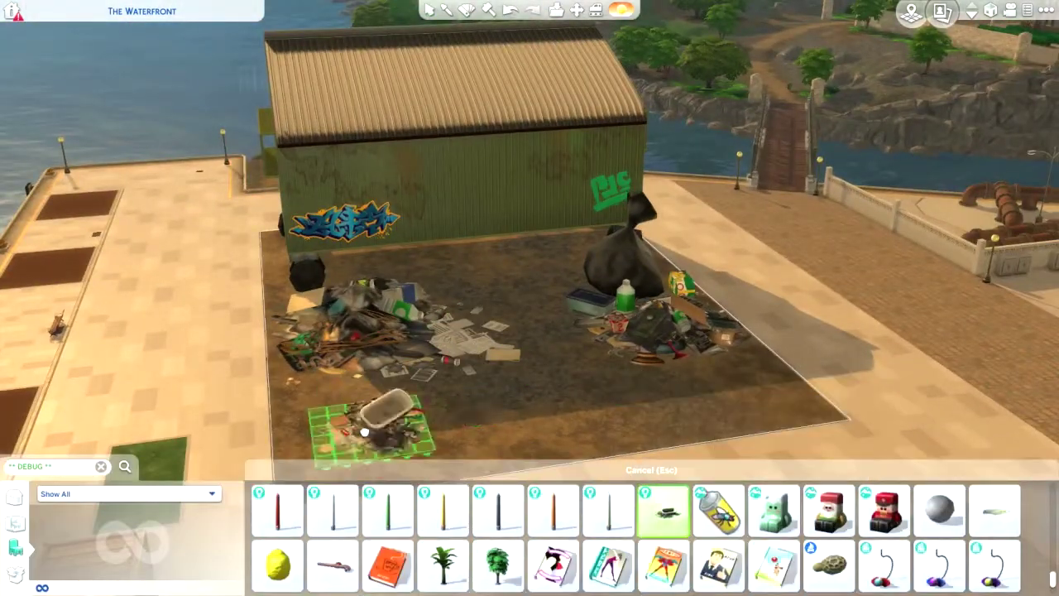
click(381, 407)
scroll(381, 414, up, 3)
click(381, 427)
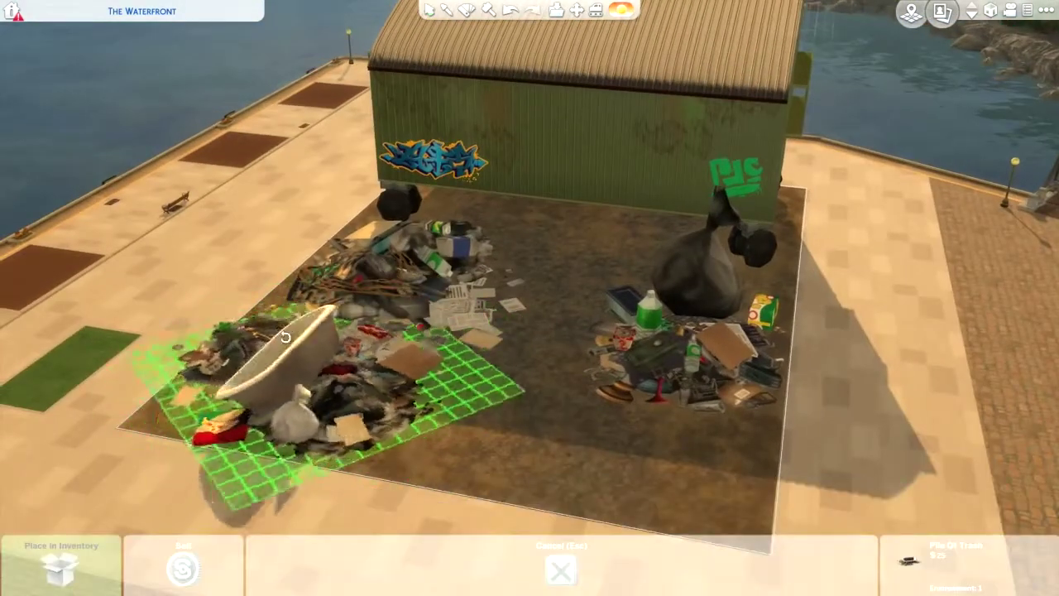
scroll(284, 337, down, 3)
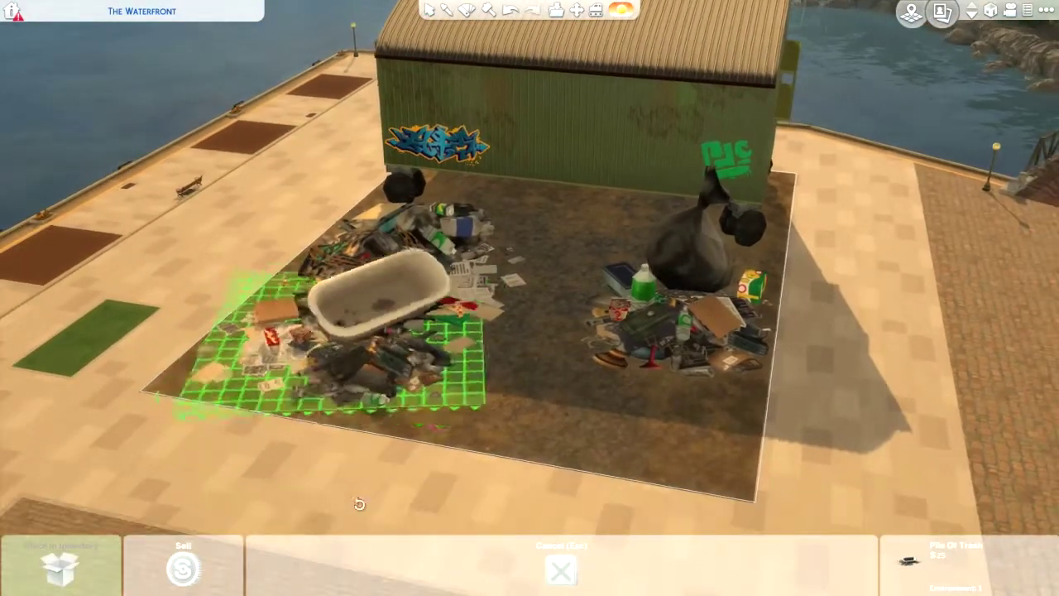
click(338, 364)
scroll(340, 371, up, 3)
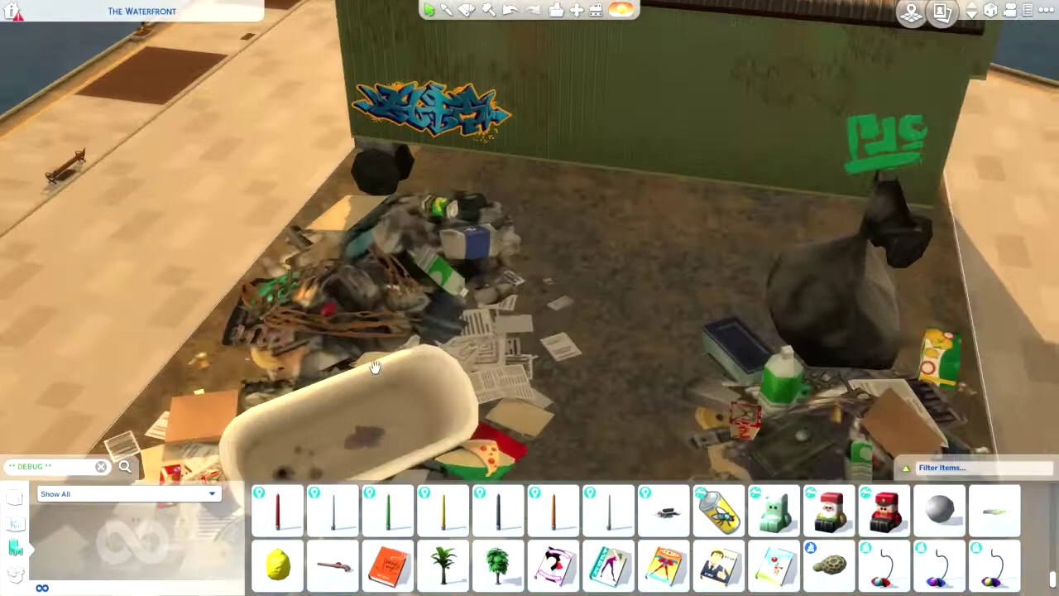
Place the enlarged pile with the tire and wooden planks in the middle of the dirt area
scroll(342, 377, down, 3)
scroll(553, 566, up, 1)
click(388, 540)
scroll(581, 321, down, 3)
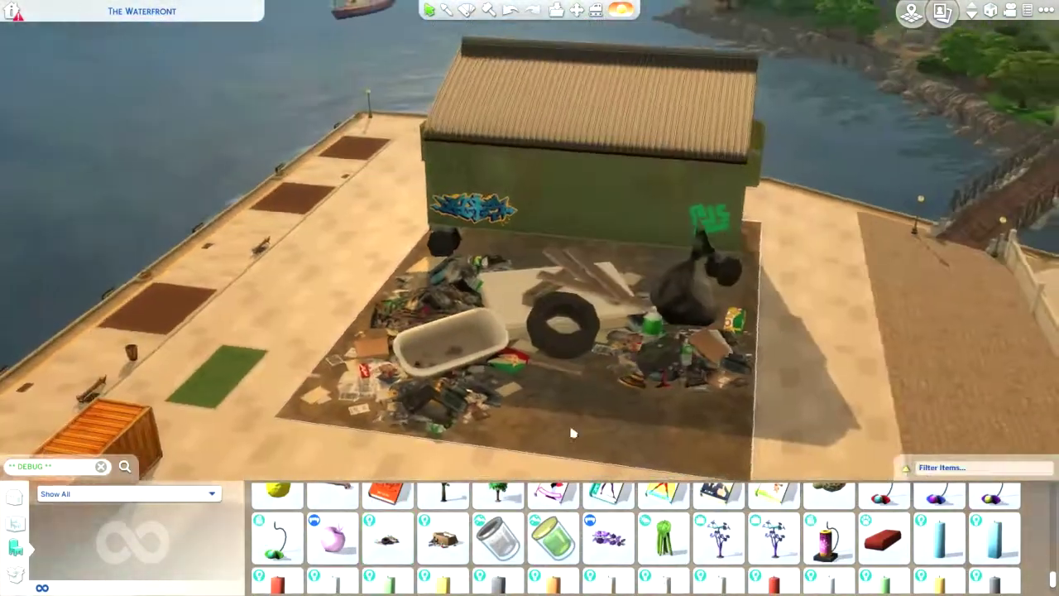
Try an enlarged pile with a broken brown cabinet on the empty front corner of the dirt lot
click(731, 414)
scroll(751, 362, up, 3)
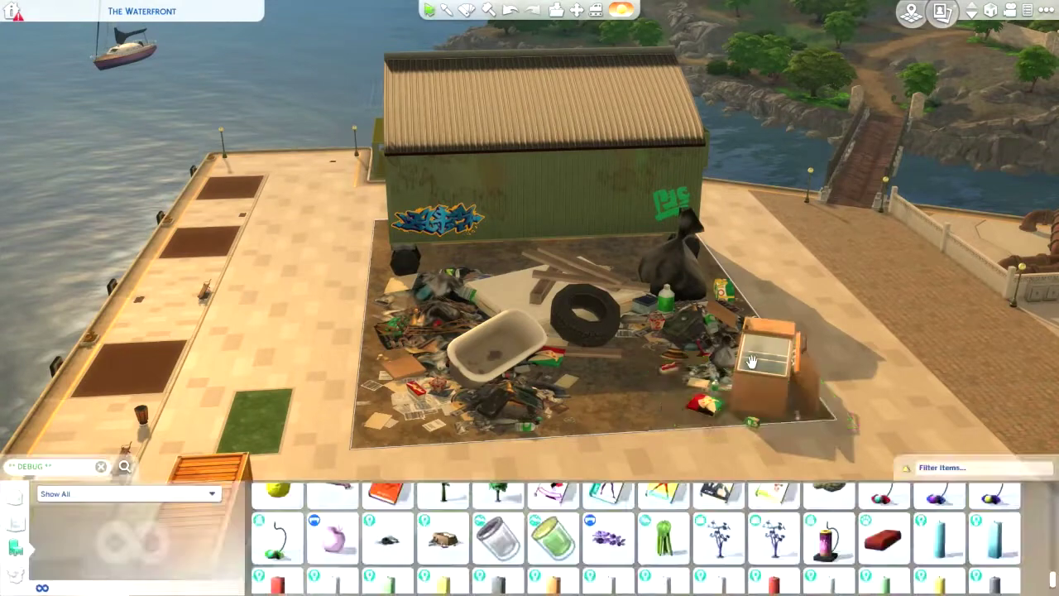
click(751, 362)
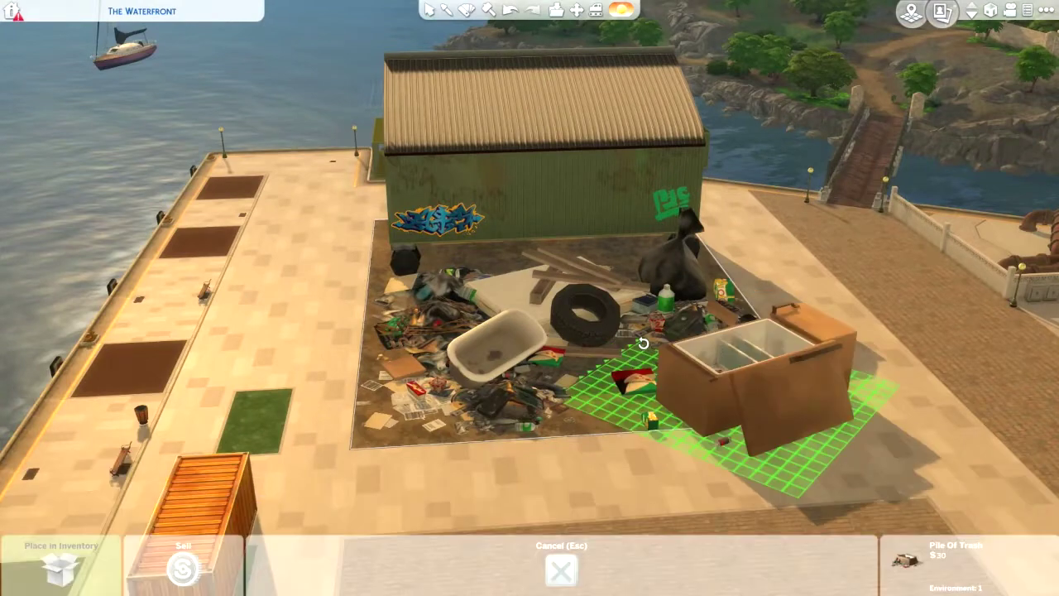
key(Delete)
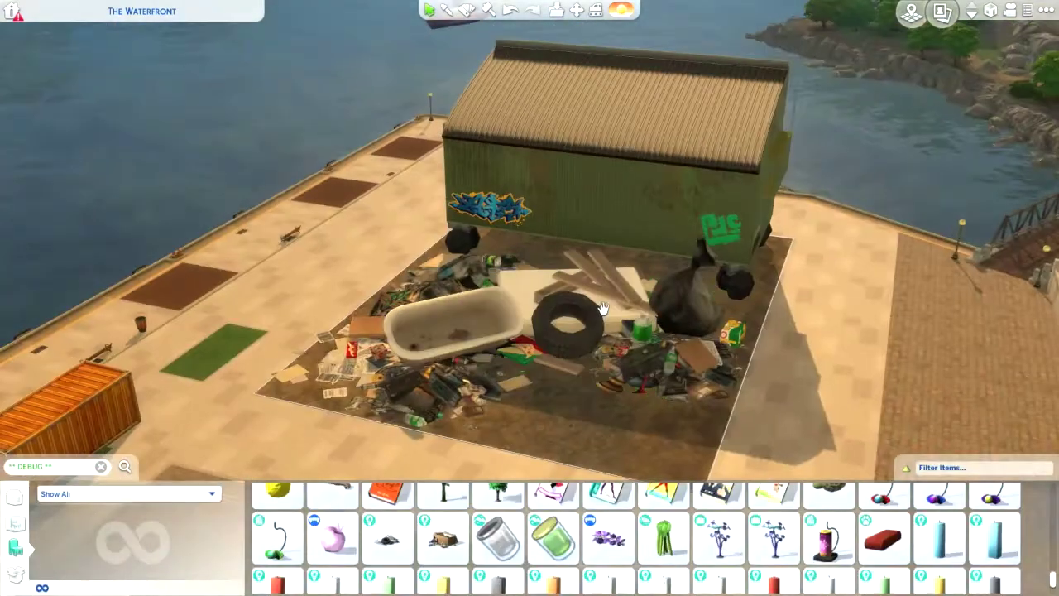
Place the enlarged broken chest of drawers pile on the empty front corner of the dirt lot
click(575, 416)
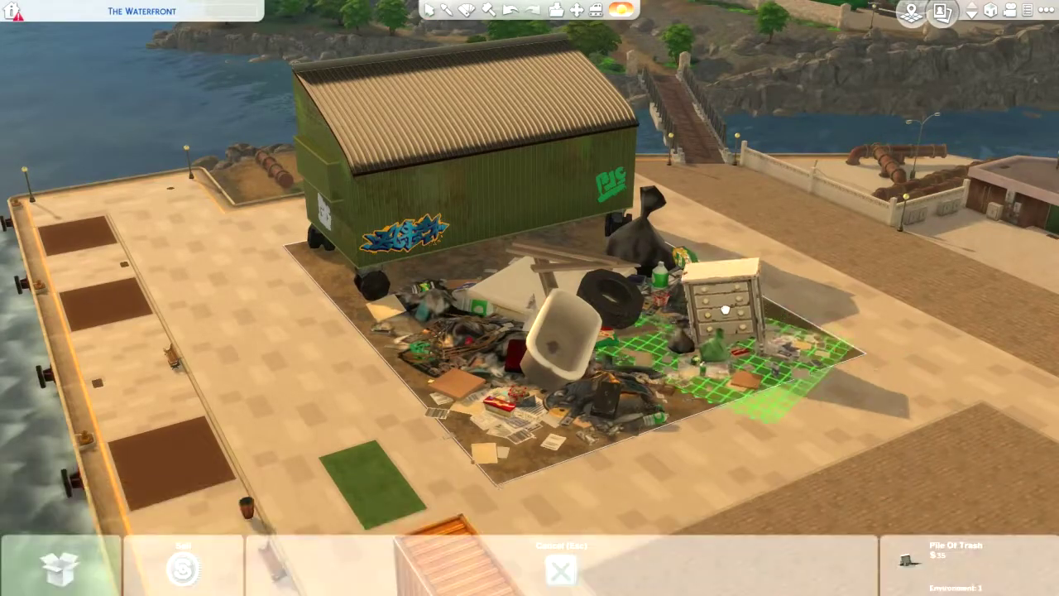
click(726, 307)
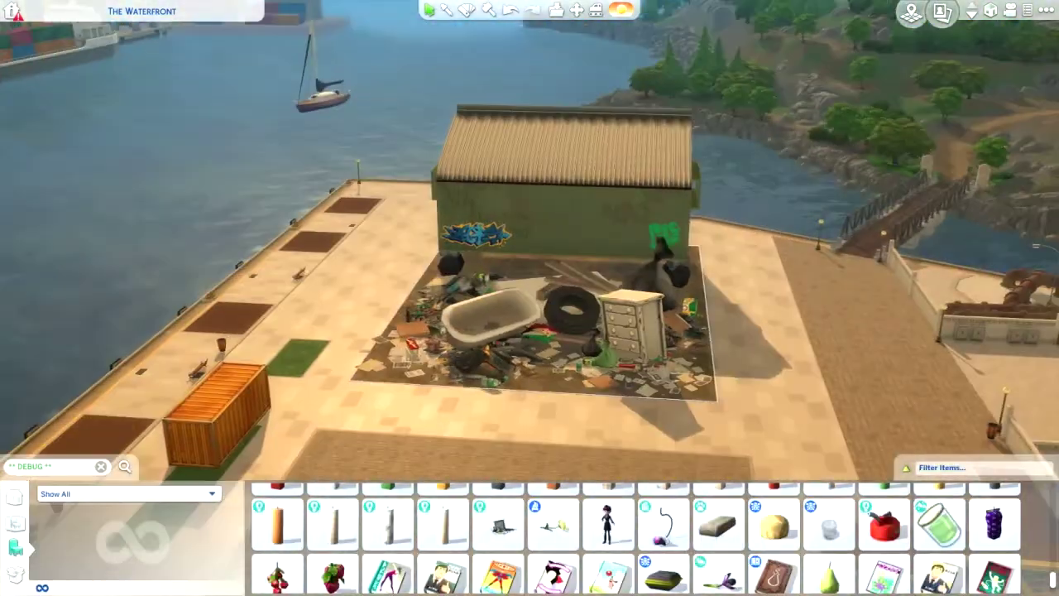
key(period)
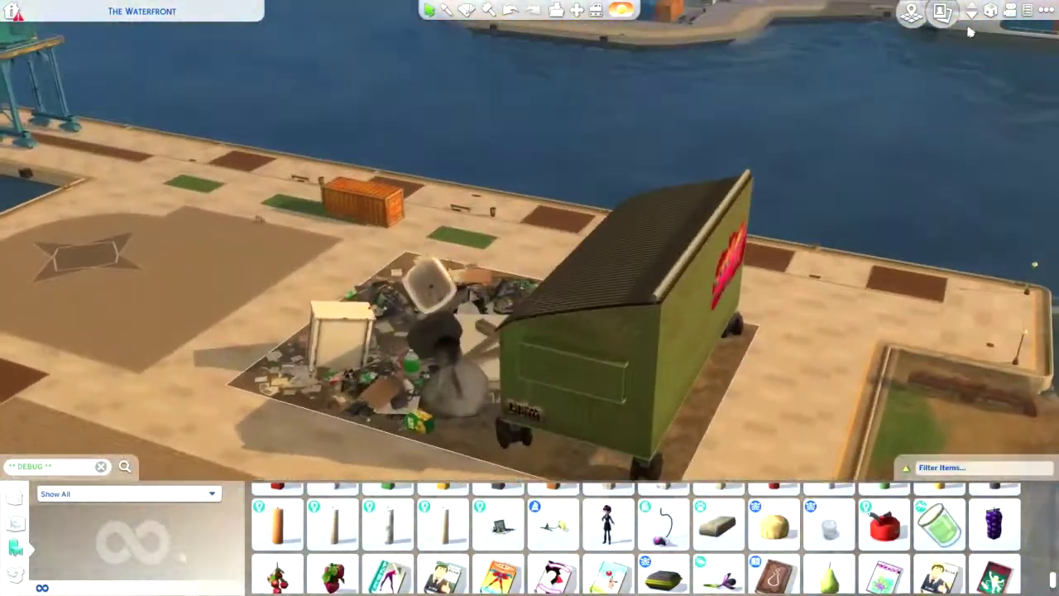
Place a dark Grand Sleek Elevator from the Apartment Elevators category in a back corner inside the building
key(z)
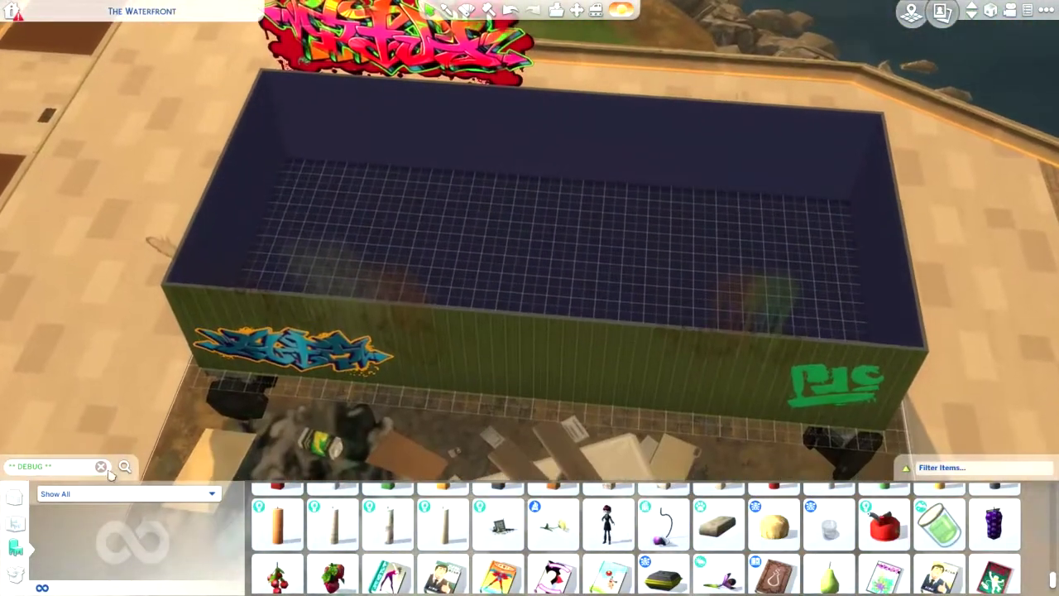
click(110, 472)
click(42, 447)
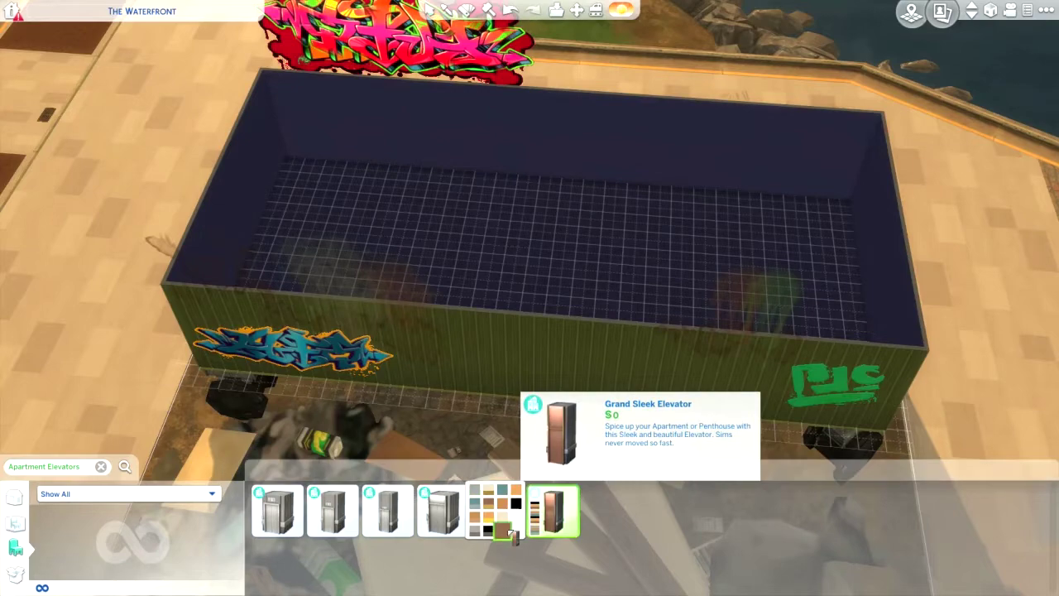
click(828, 239)
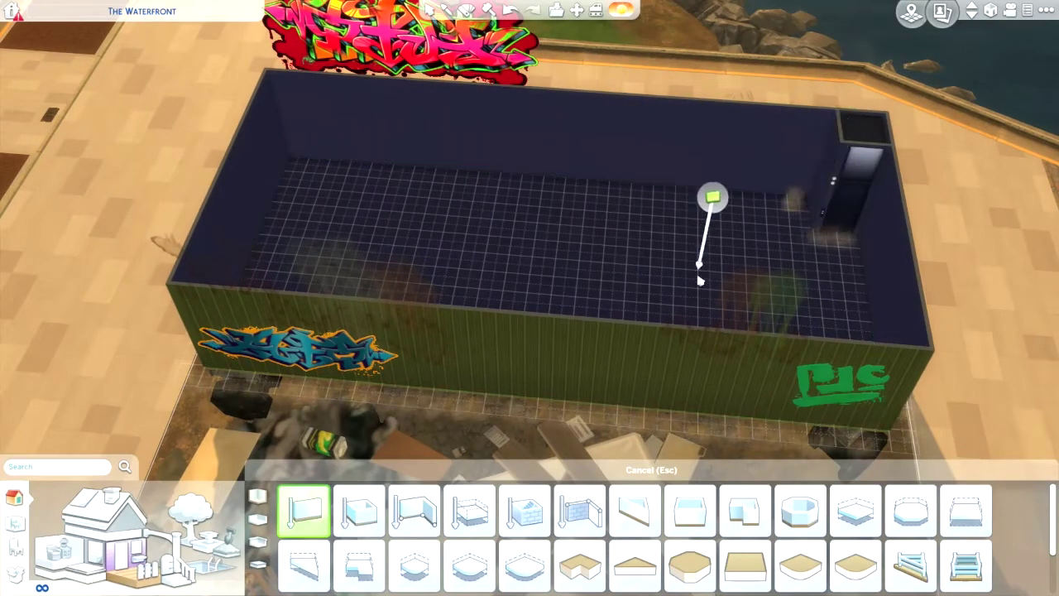
Try enclosing the corner elevator with walls
scroll(679, 246, up, 5)
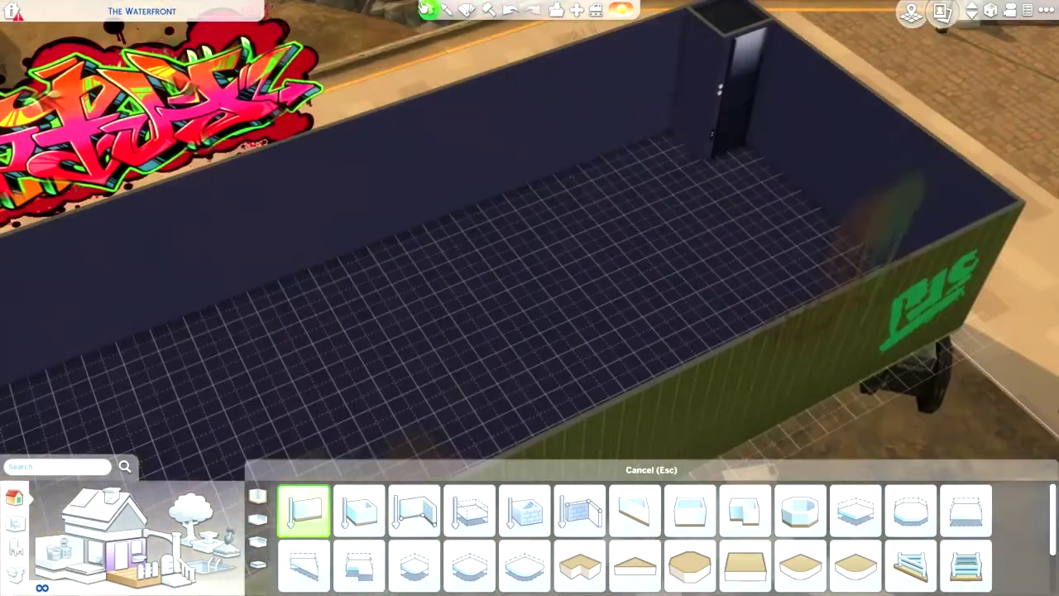
scroll(635, 207, down, 5)
key(Escape)
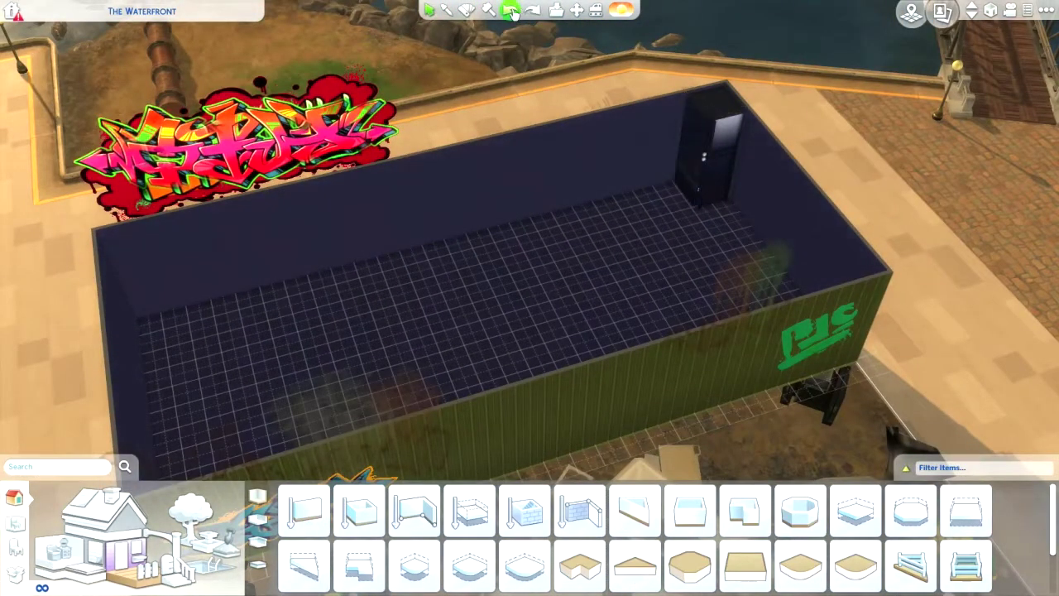
Move the elevator to the middle of the short end wall and enclose it with walls
click(703, 165)
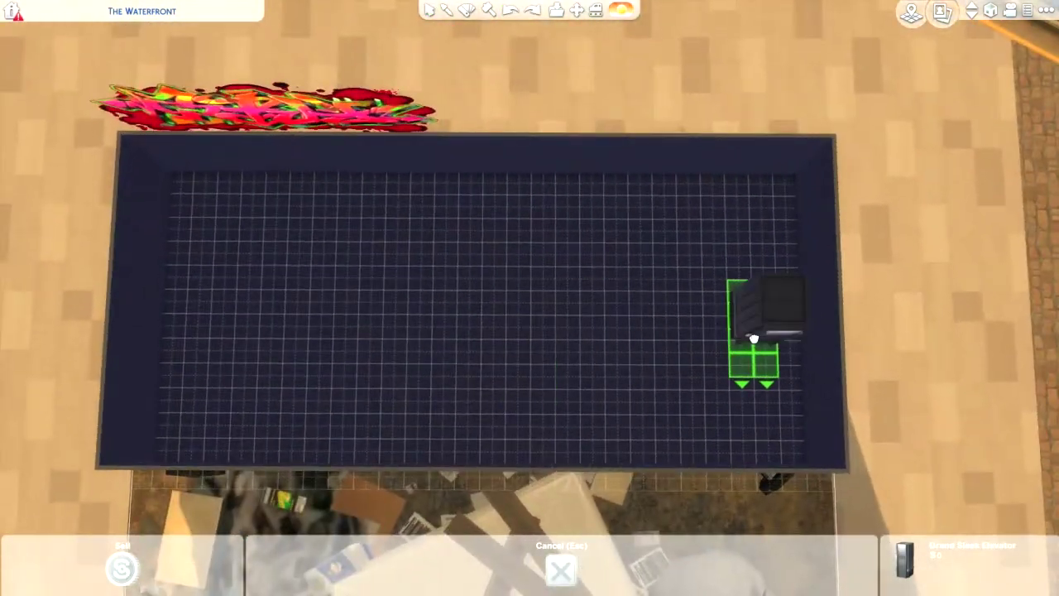
scroll(581, 151, up, 3)
scroll(581, 151, up, 2)
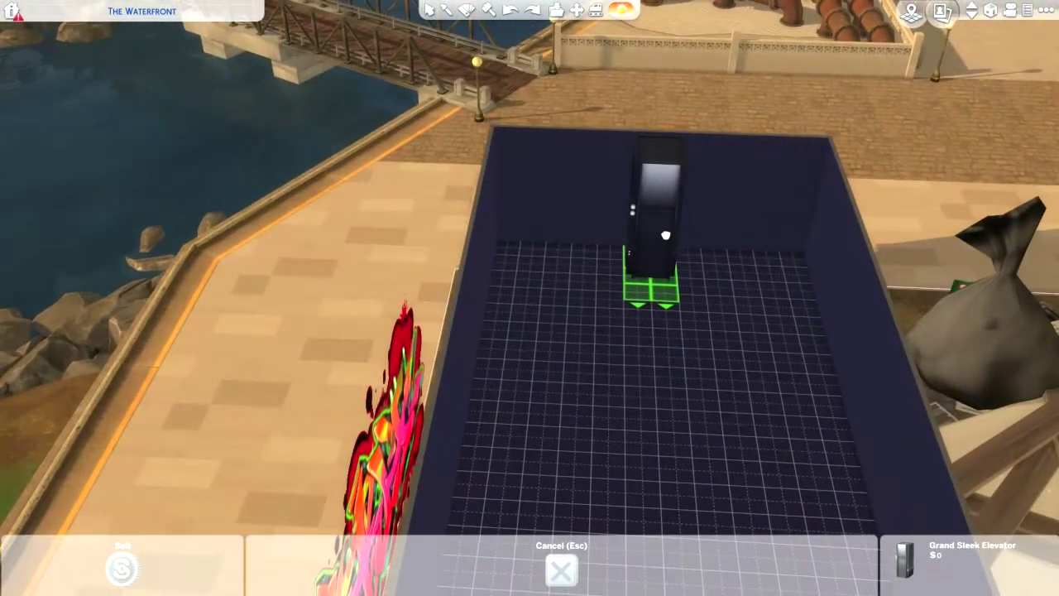
click(665, 236)
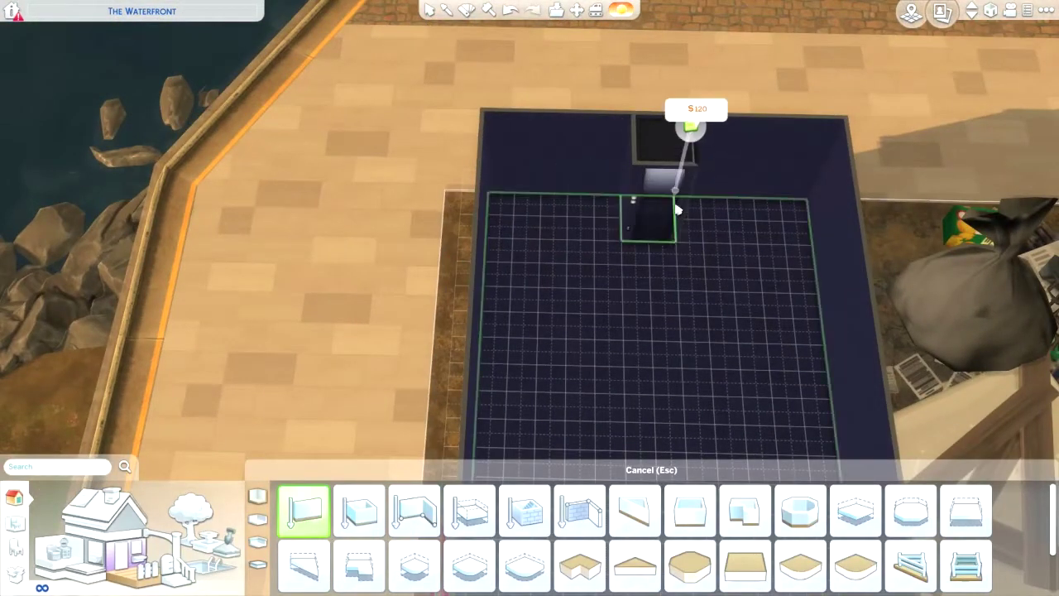
scroll(675, 273, up, 2)
key(Escape)
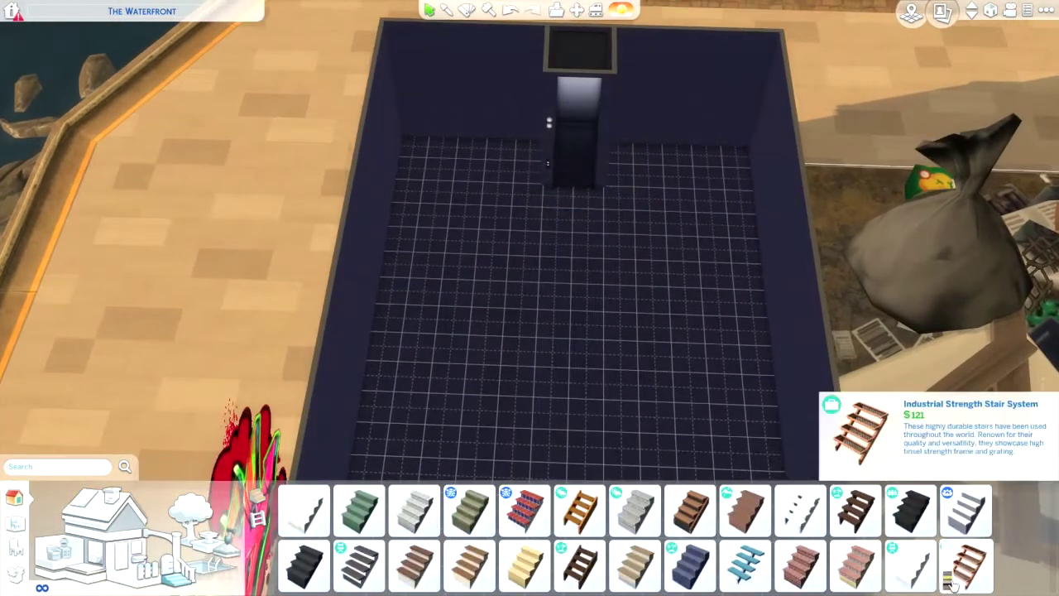
Add a black, two-tile-wide U-shaped Industrial Strength Stair System and fit it into the corner beside the elevator
click(497, 256)
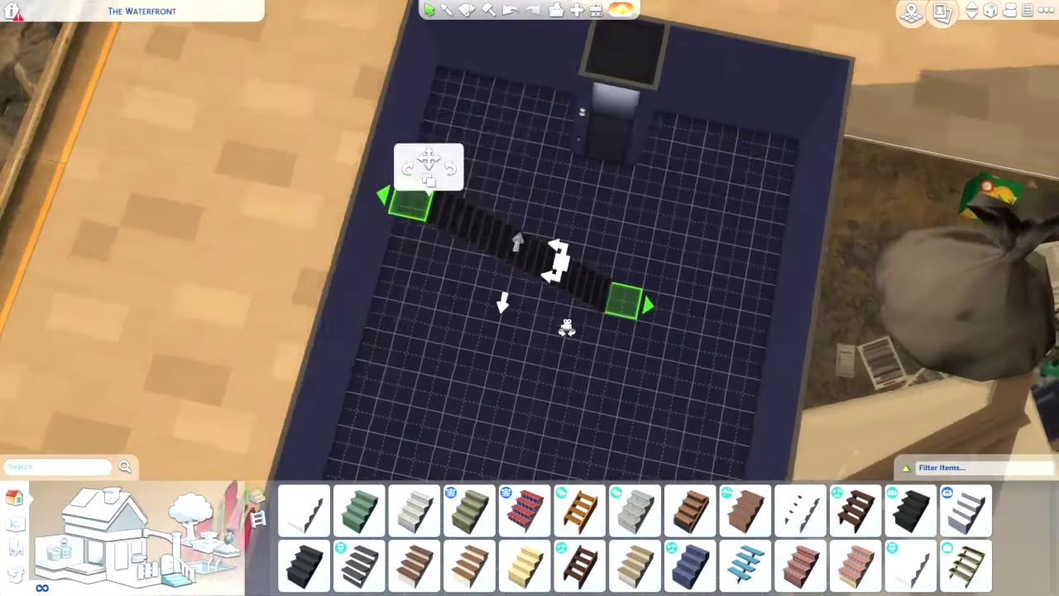
scroll(484, 350, up, 2)
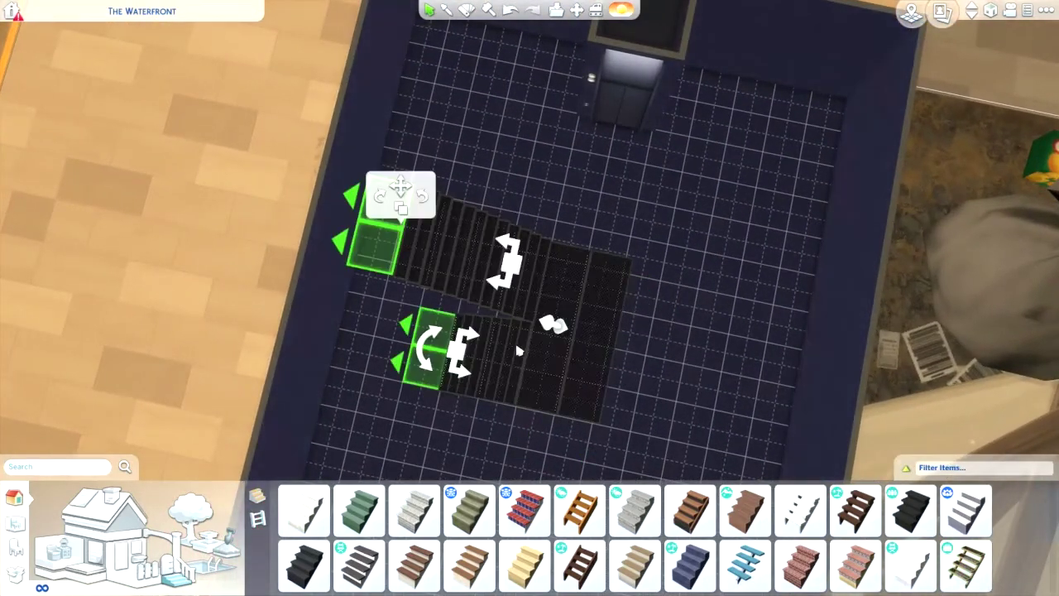
click(406, 190)
click(409, 192)
click(437, 152)
scroll(437, 152, down, 1)
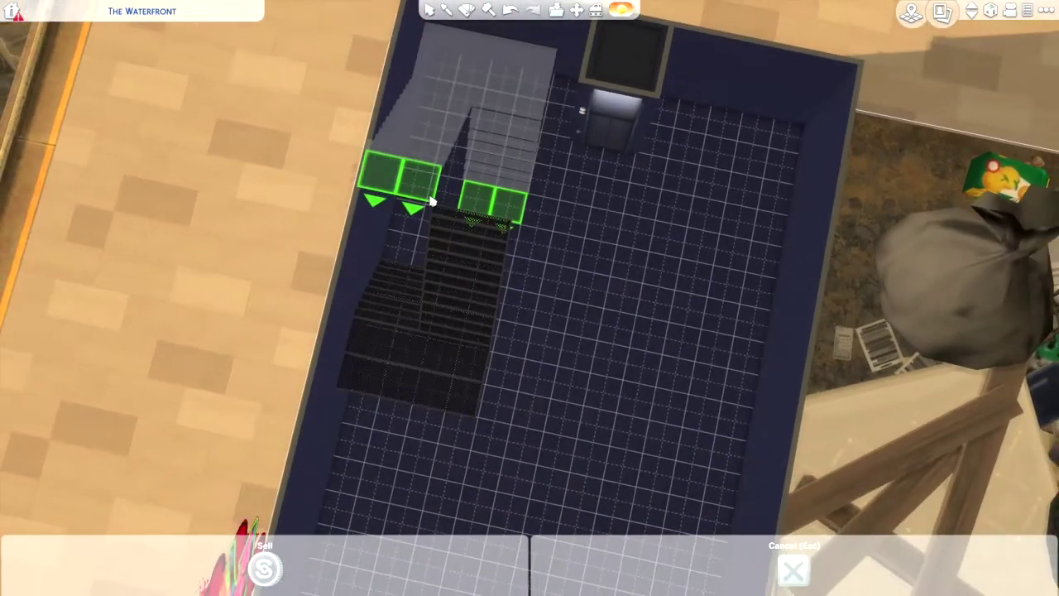
click(439, 201)
Add a matching mirrored U-shaped staircase in the corner on the other side of the elevator
click(610, 378)
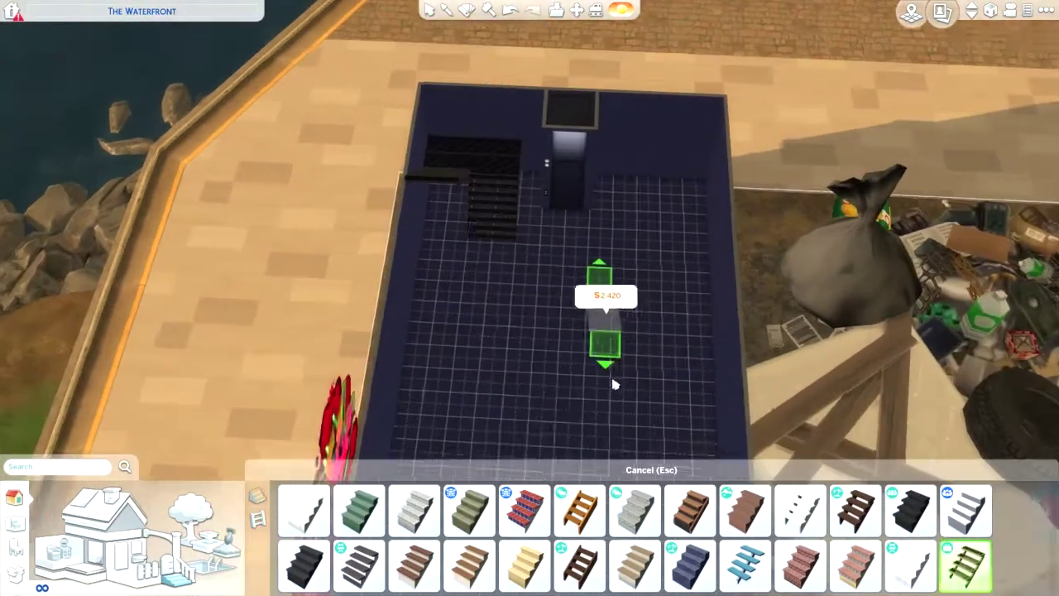
scroll(559, 331, up, 3)
key(e)
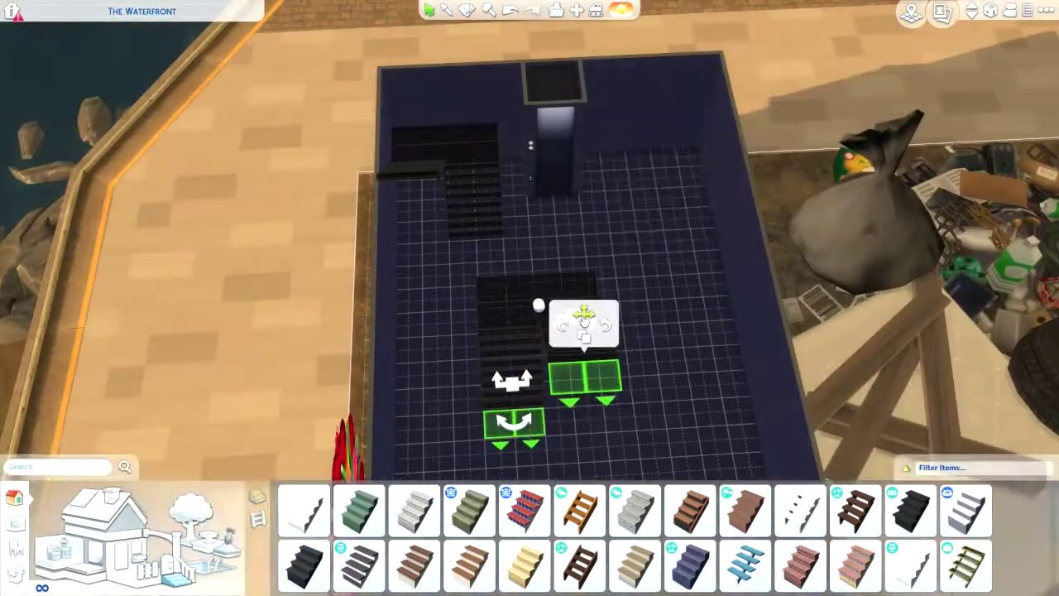
drag(544, 414, 639, 236)
click(638, 237)
scroll(675, 143, up, 2)
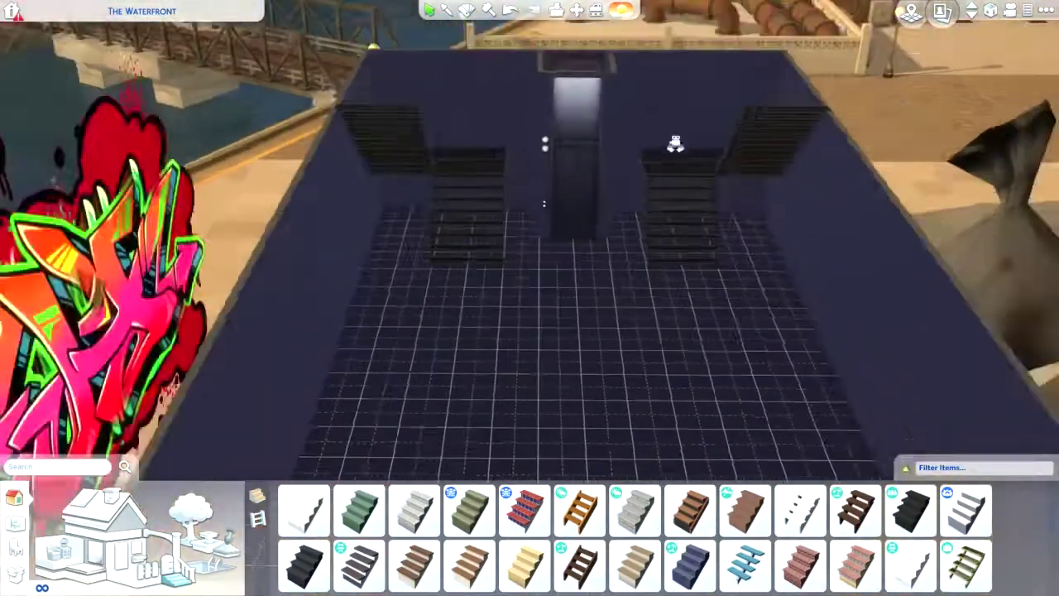
Fit black industrial railings to both staircases
scroll(675, 142, up, 2)
click(258, 519)
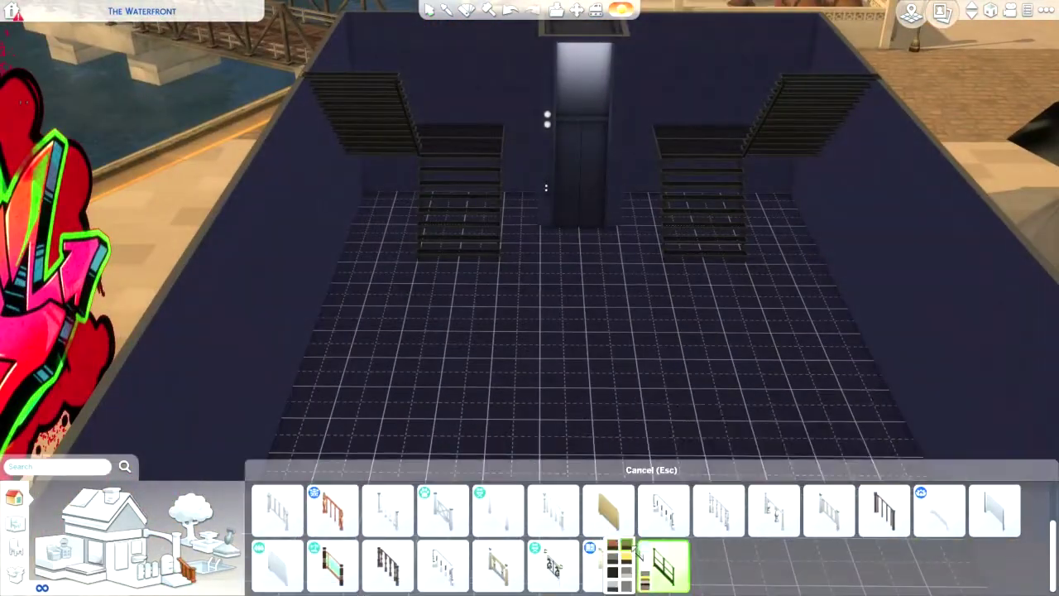
scroll(533, 297, up, 2)
key(Escape)
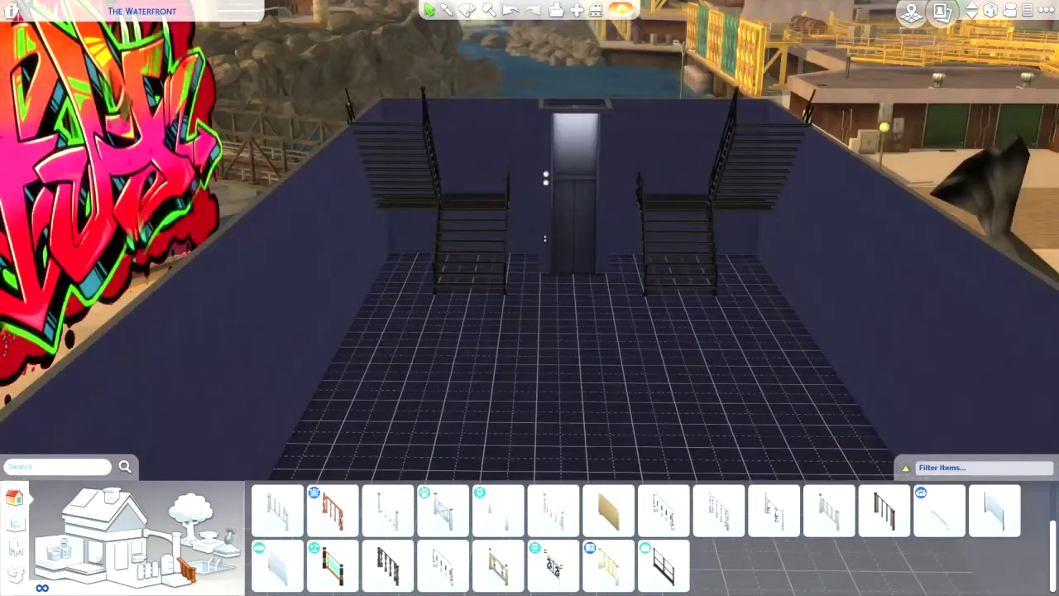
Run a straight black industrial fence across the upper floor between the tops of the two staircases
scroll(546, 238, down, 3)
scroll(567, 319, up, 2)
click(147, 571)
scroll(672, 586, down, 3)
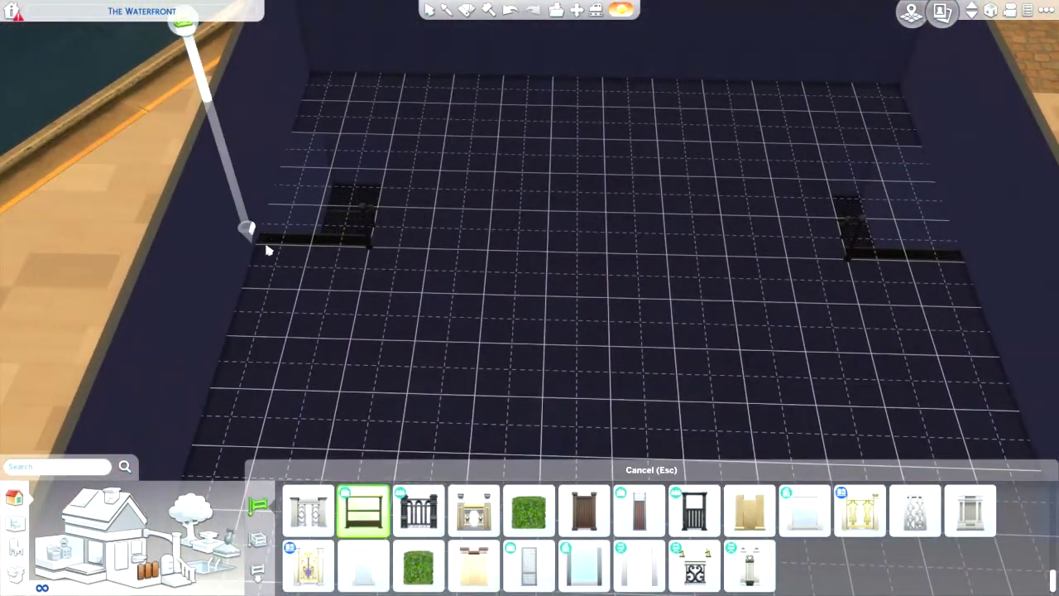
drag(886, 284, 885, 283)
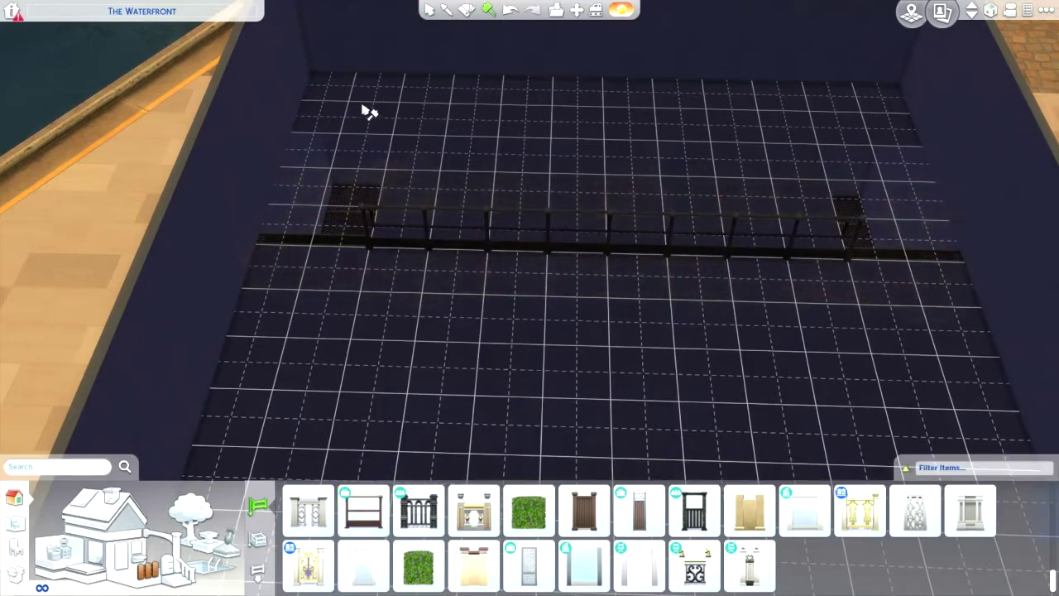
Remove the upper-level floor between the new fence and the end wall to open the space above the stairs
scroll(359, 108, up, 3)
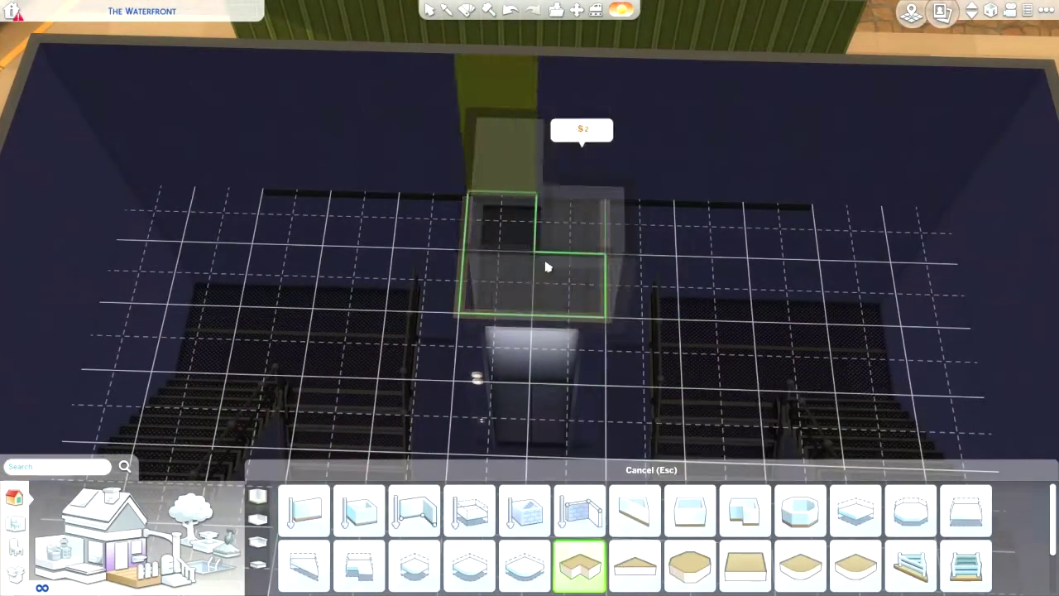
key(Escape)
click(548, 265)
scroll(463, 187, up, 3)
key(e)
scroll(496, 291, up, 3)
scroll(473, 367, down, 2)
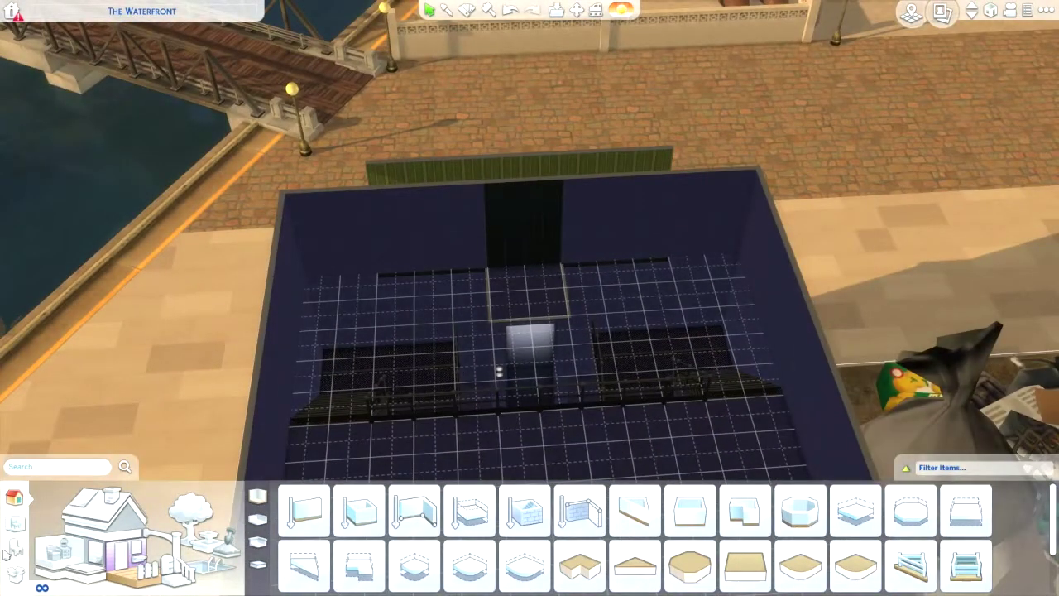
Place four small round ceiling lights in a rectangular layout over the main upper-level room
click(13, 548)
click(125, 494)
click(83, 347)
click(155, 529)
click(388, 511)
key(e)
scroll(464, 323, up, 2)
scroll(438, 334, down, 2)
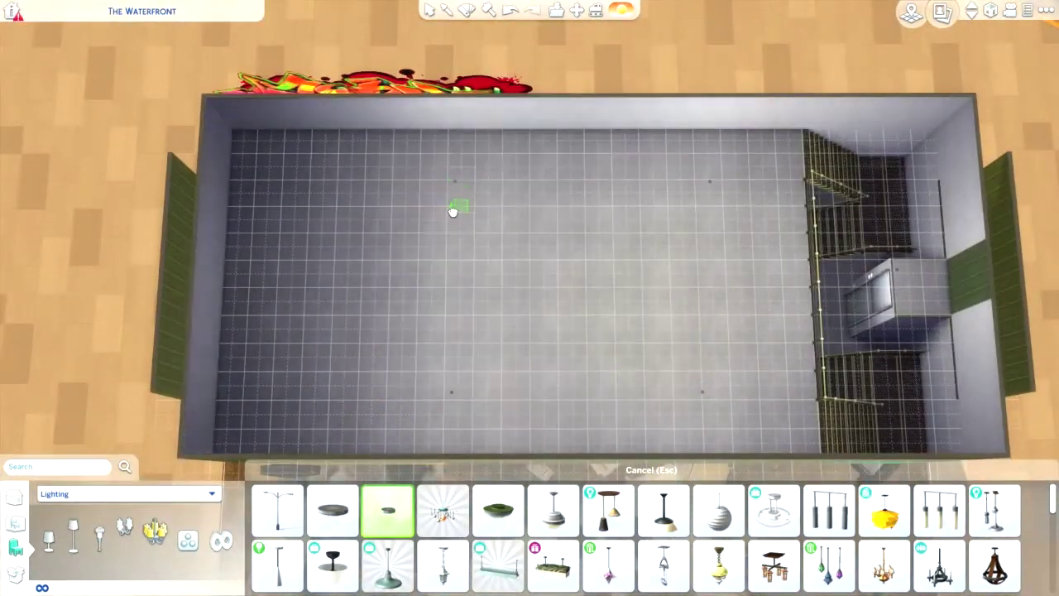
Add two more small round ceiling lights near the upper room's end wall and six in two rows on the floor below
click(273, 402)
click(296, 160)
click(973, 8)
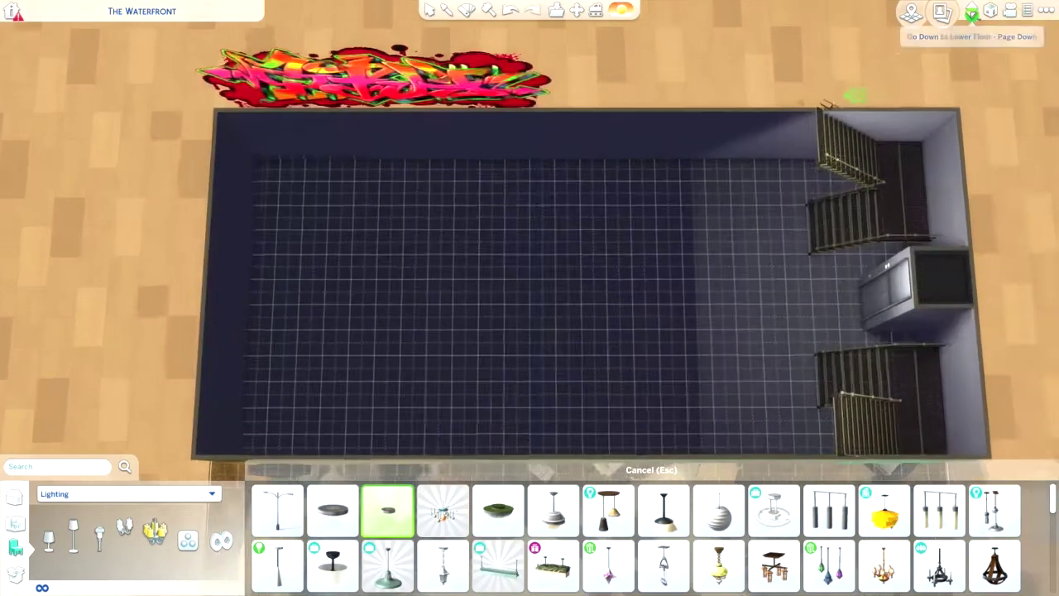
click(485, 403)
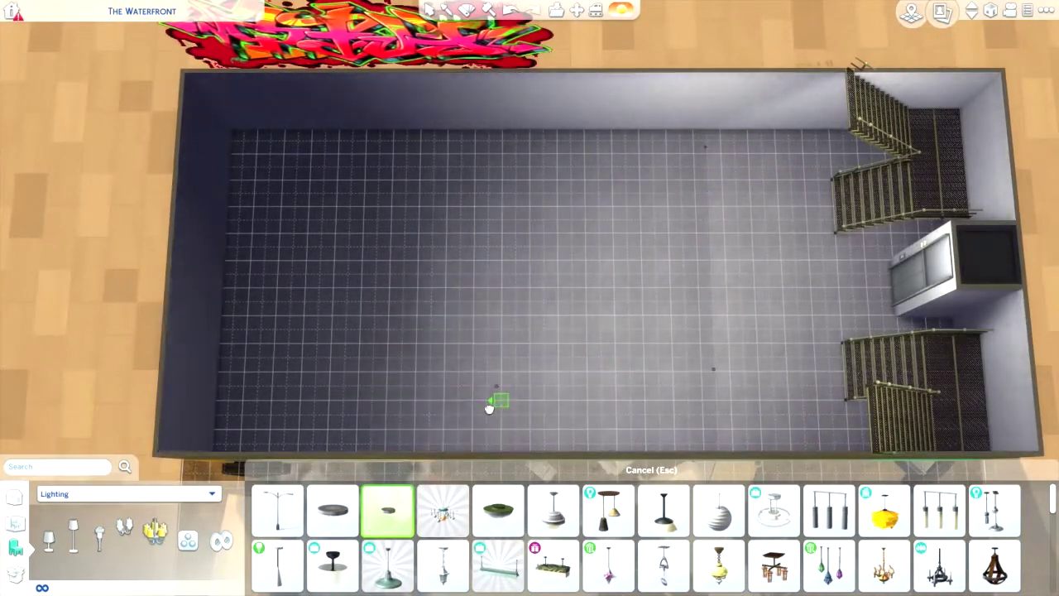
click(492, 165)
click(267, 401)
key(Escape)
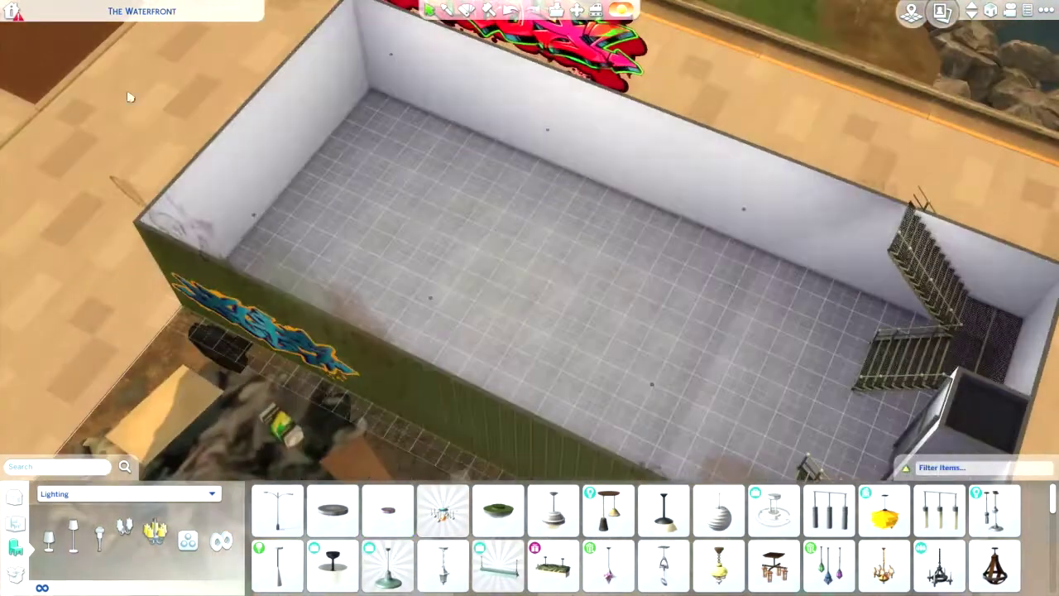
Show the lot type requirements and draw three upper-floor walls forming a long central hall open toward the stairs
click(17, 14)
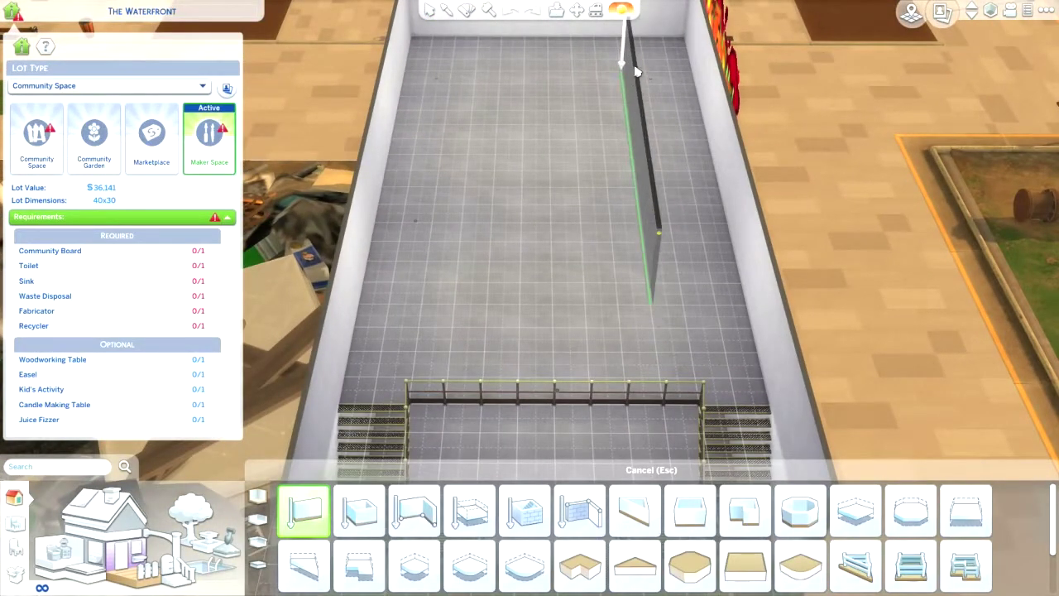
drag(635, 72, 622, 68)
drag(622, 68, 468, 80)
drag(469, 325, 469, 318)
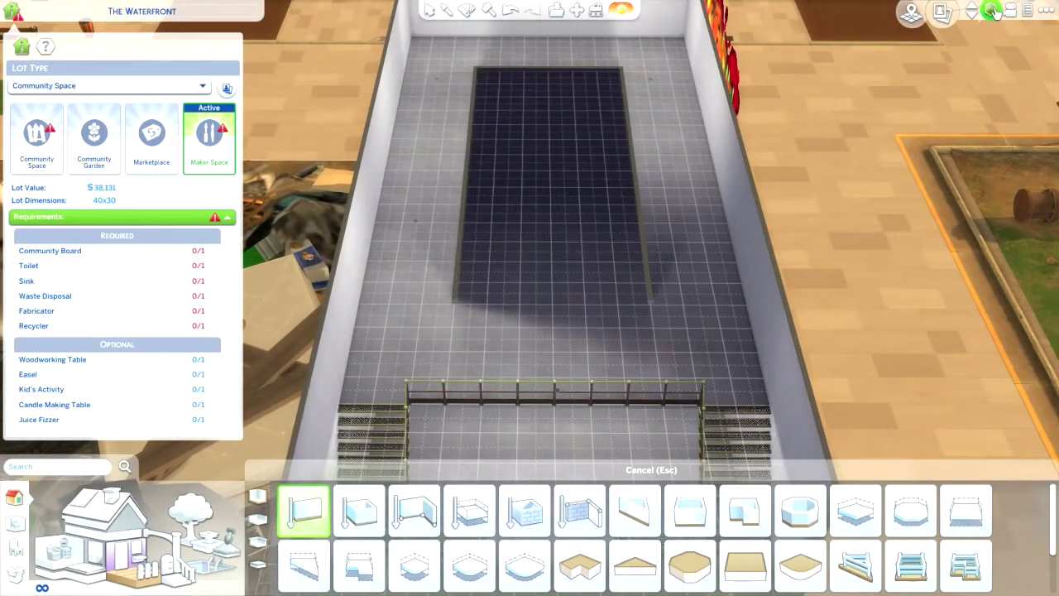
key(period)
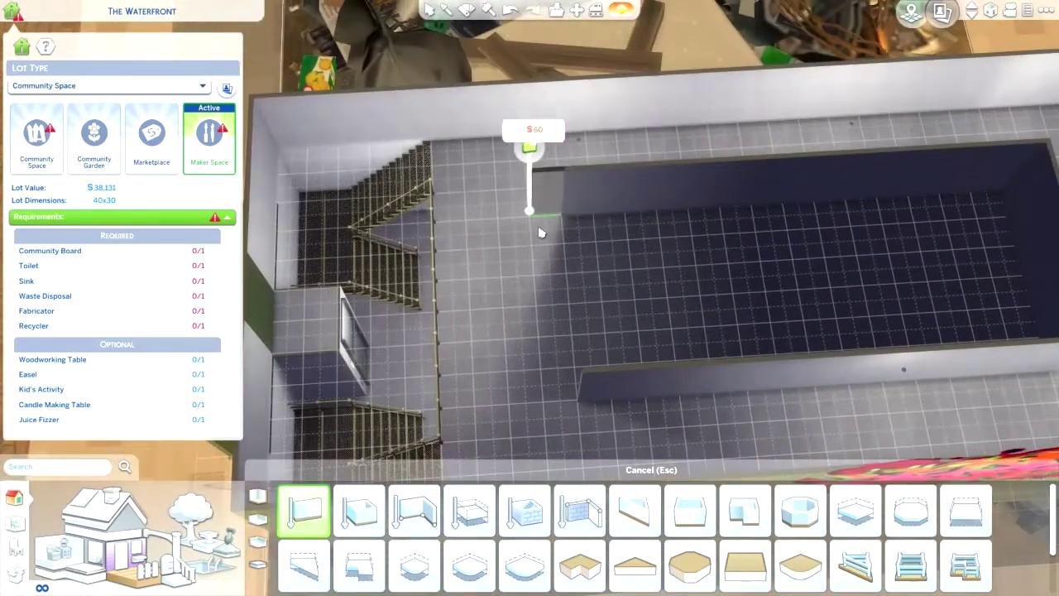
Close off both side strips with short walls from the central hall's open ends to the outer walls
drag(532, 145, 532, 144)
key(s)
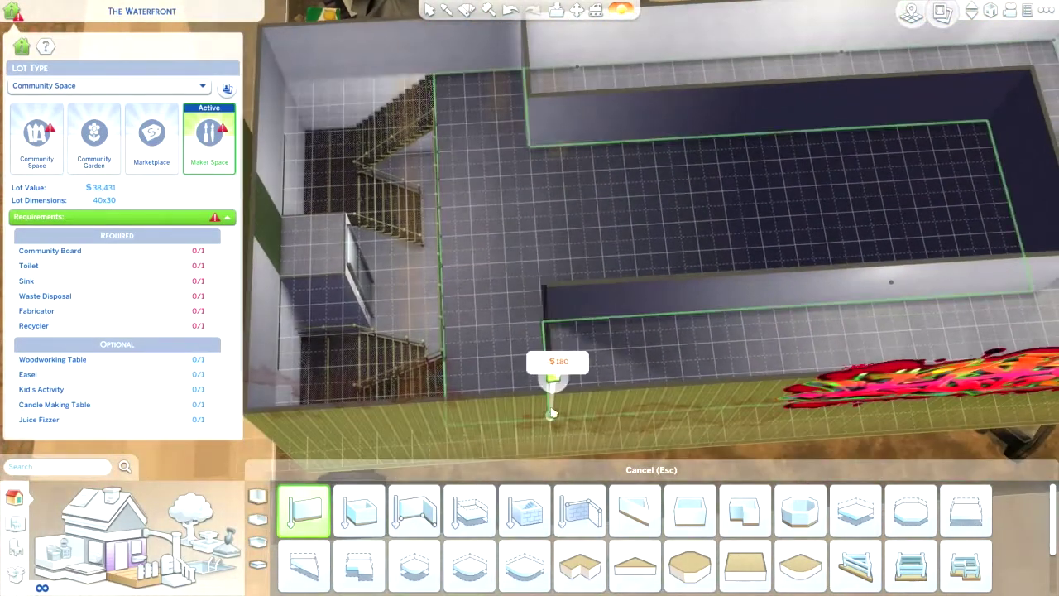
drag(552, 412, 553, 413)
Extend the walls at the hall's closed end to the outer walls, dividing the end strip into three rooms
key(d)
click(662, 328)
key(w)
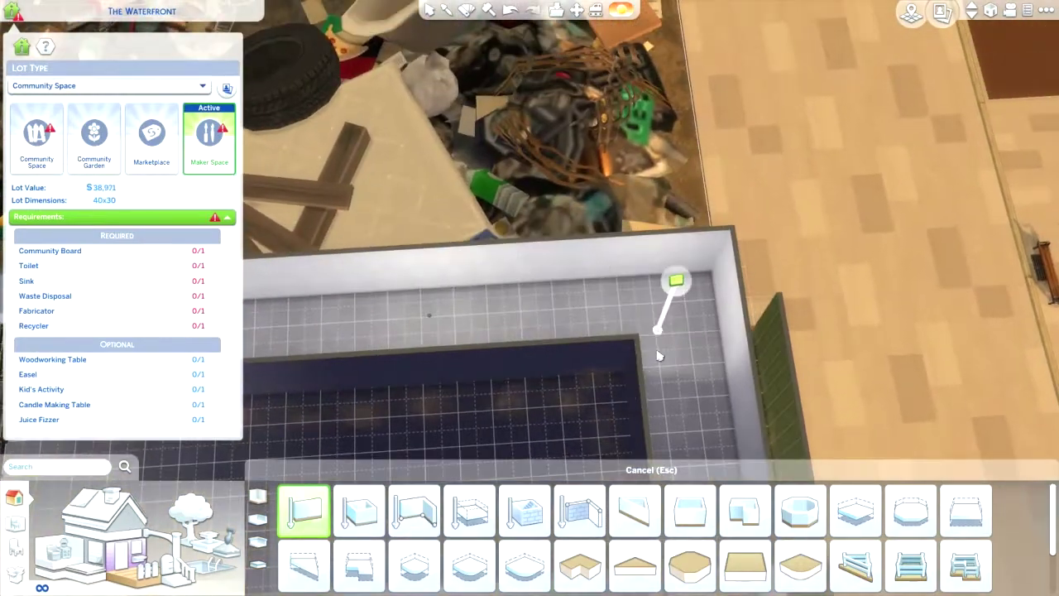
drag(721, 370, 720, 371)
key(s)
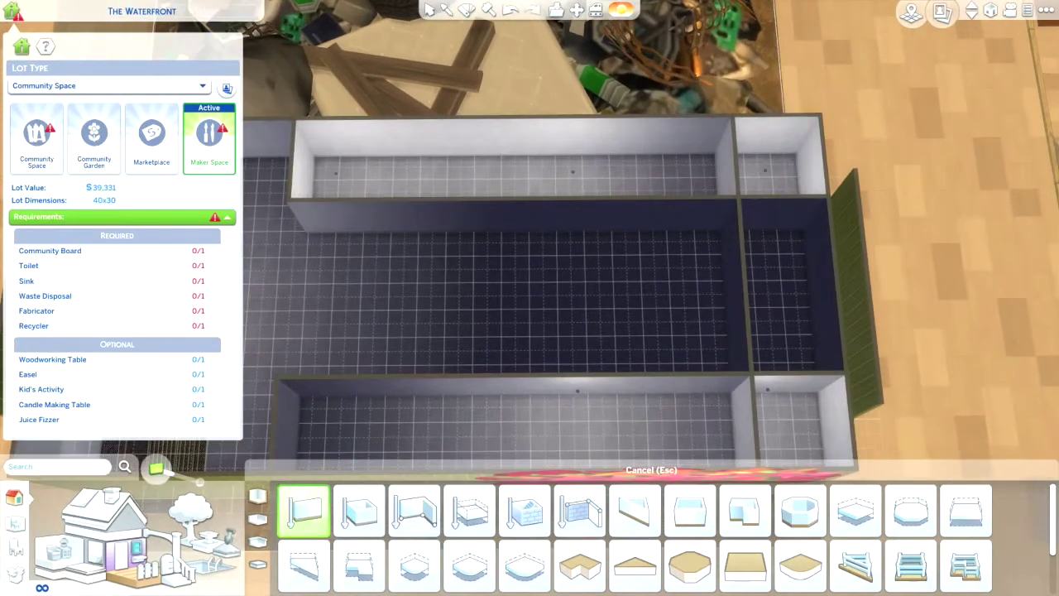
Place two juice fizzing stations facing each other at the end of the side room beside the trash pile
click(96, 552)
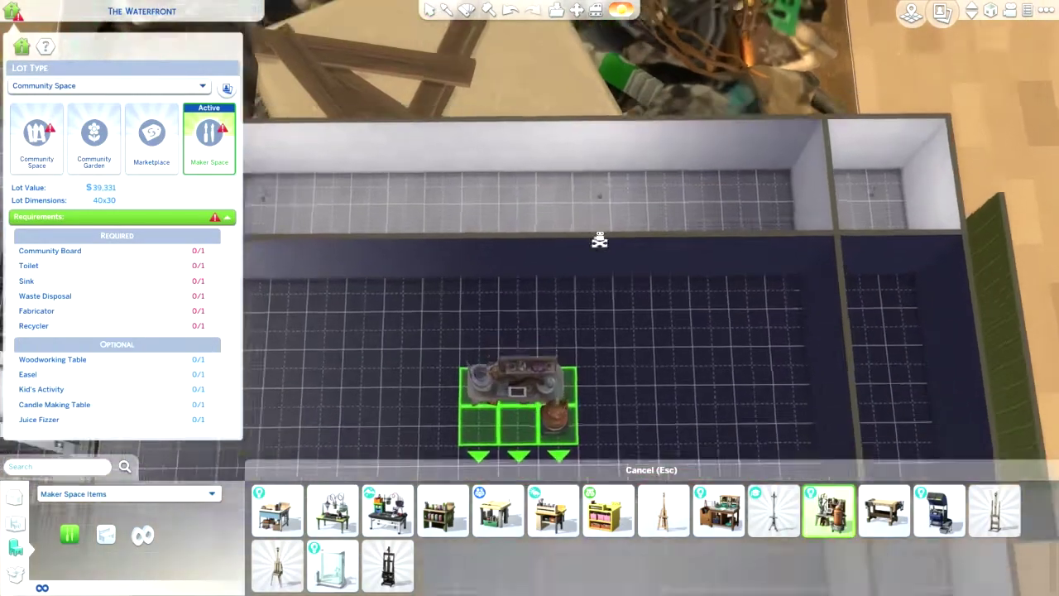
scroll(579, 364, up, 3)
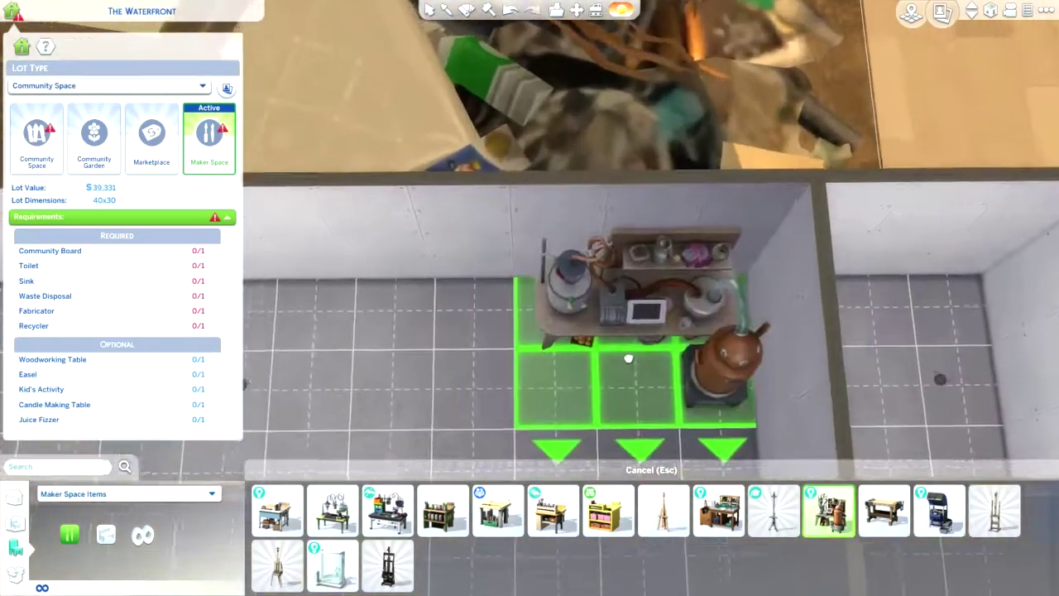
key(.)
click(719, 323)
click(828, 510)
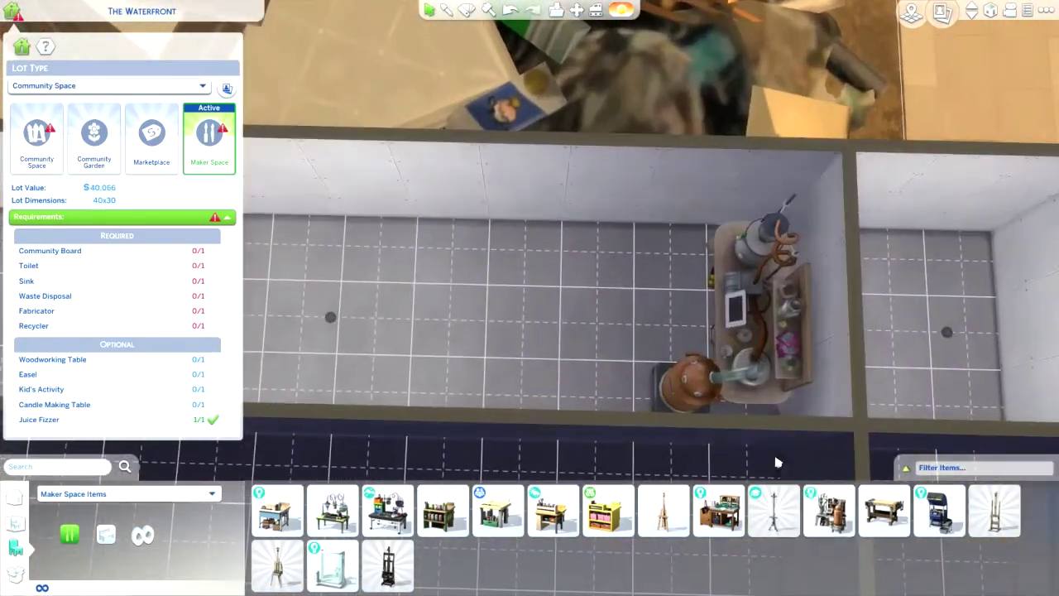
click(483, 307)
click(484, 308)
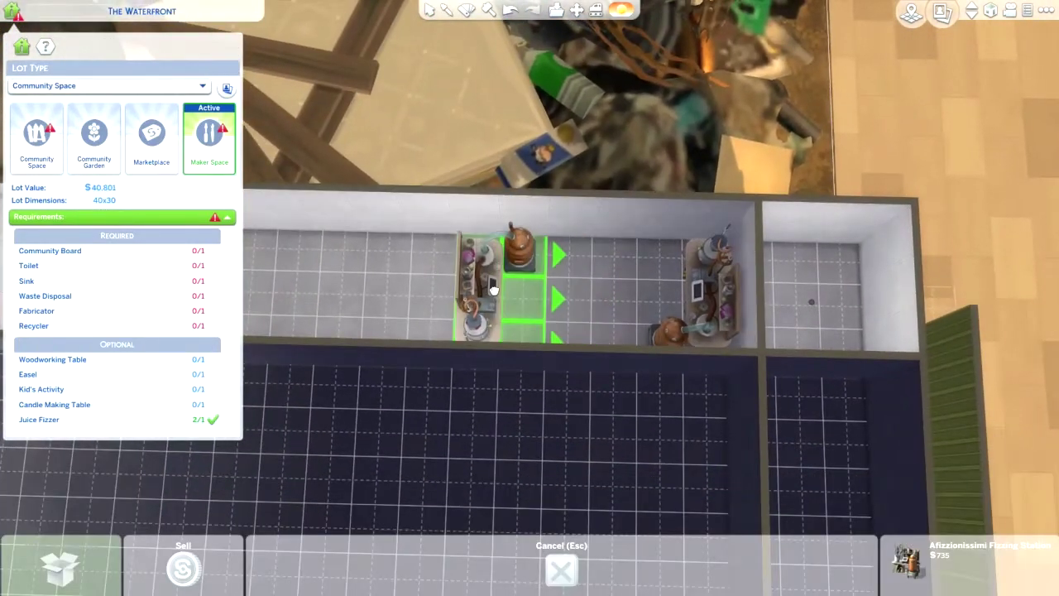
key(Escape)
Wall off the fizzing stations and line three candle making tables along the outer wall of the neighbouring room
click(252, 520)
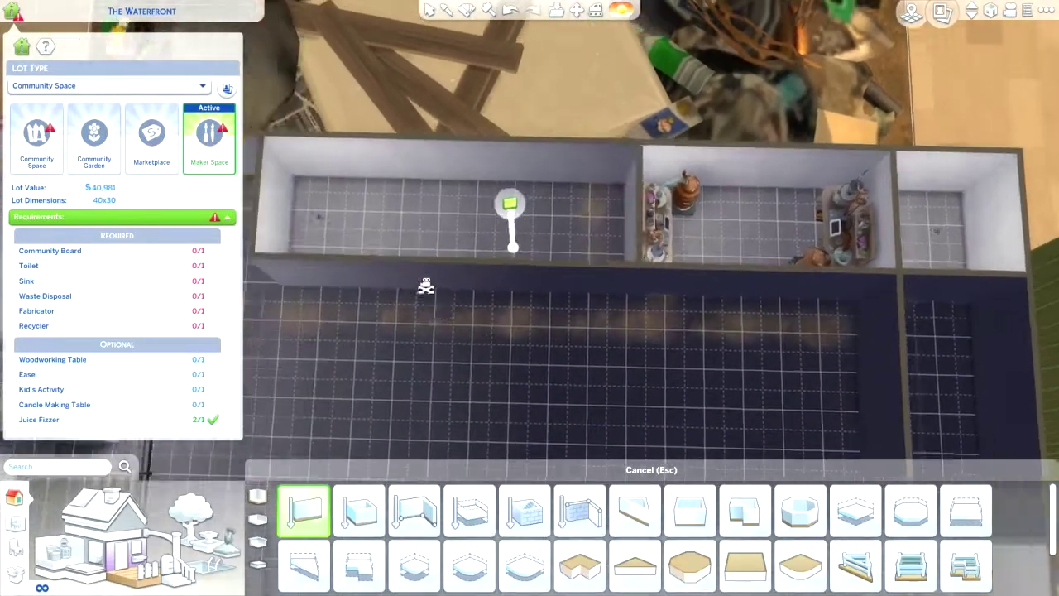
key(Escape)
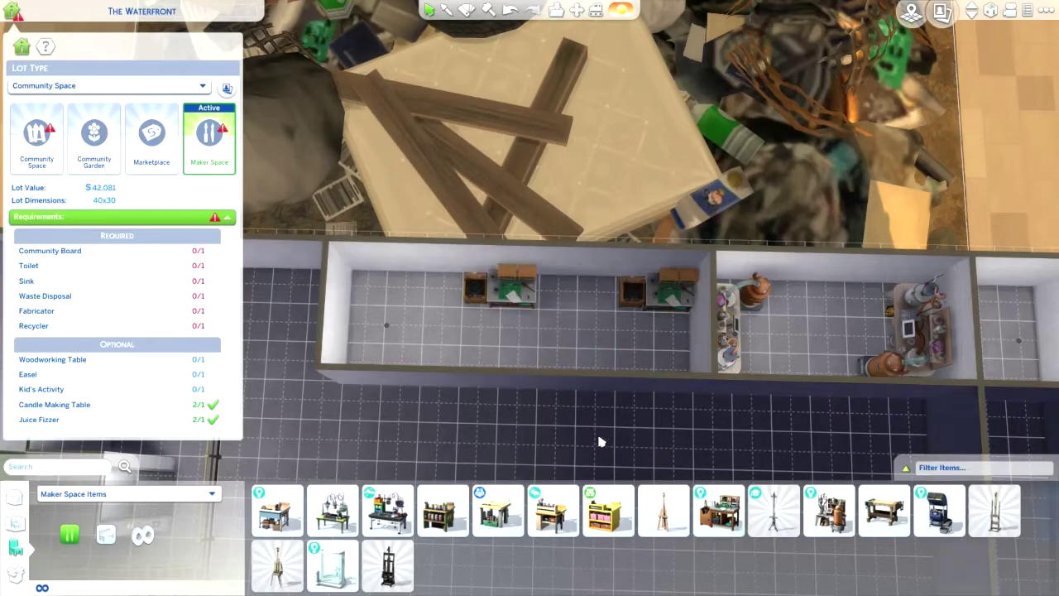
key(ctrl+z)
key(w)
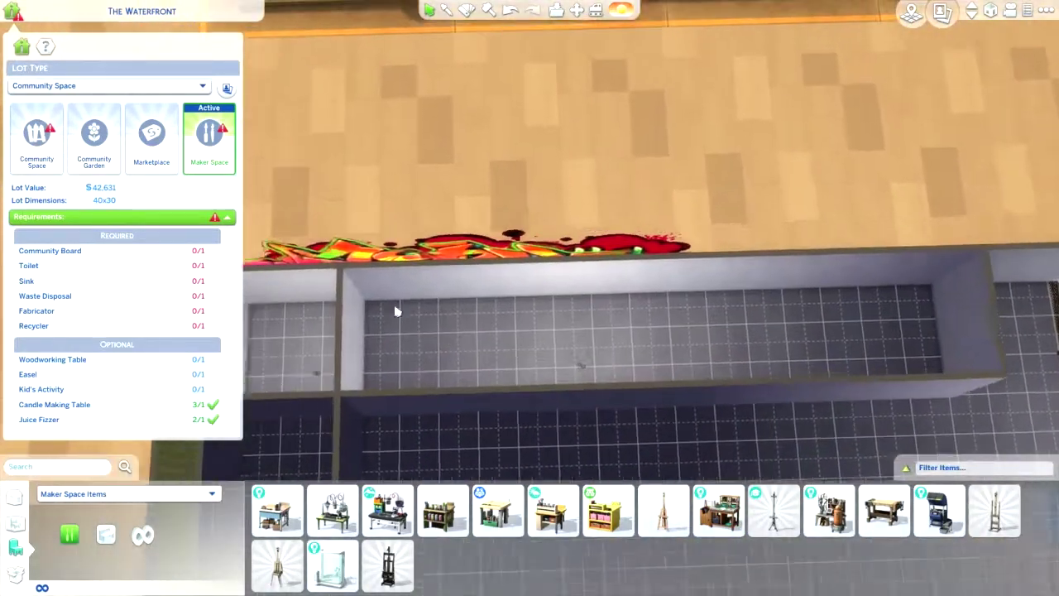
Place two woodworking tables facing each other at the closed end of the side room on the opposite side of the hall
click(884, 511)
click(394, 352)
key(period)
key(period)
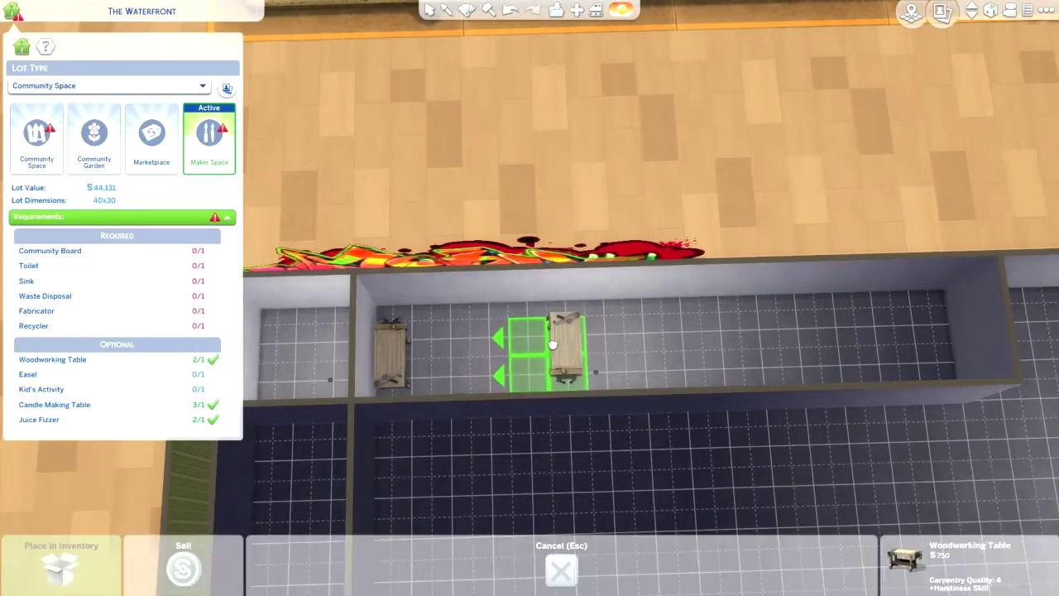
click(507, 348)
key(s)
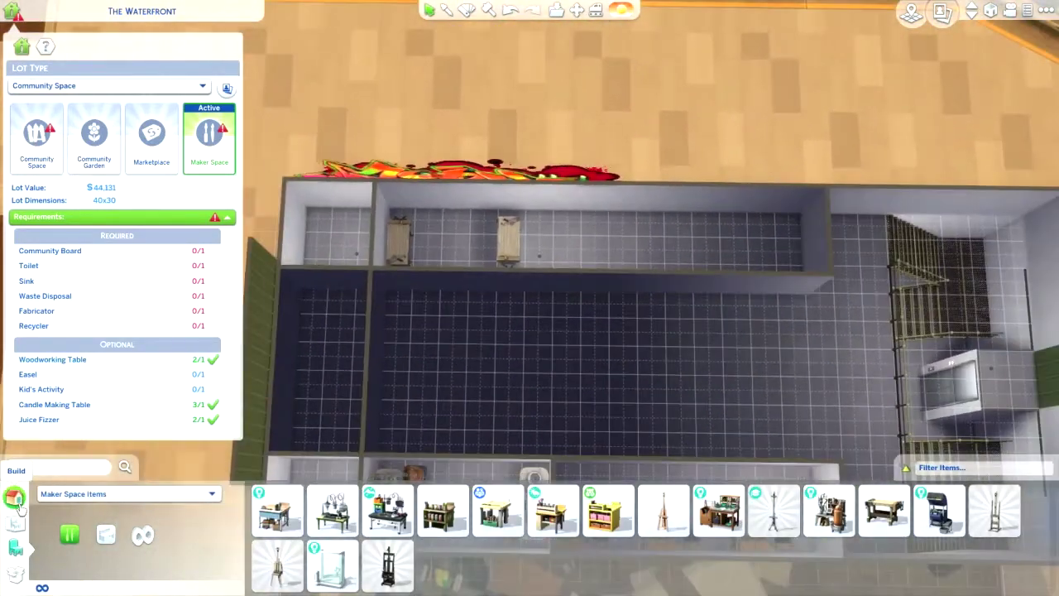
Divide the woodworking side strip into three rooms with two partition walls, keeping both tables in the first room
click(15, 497)
click(304, 511)
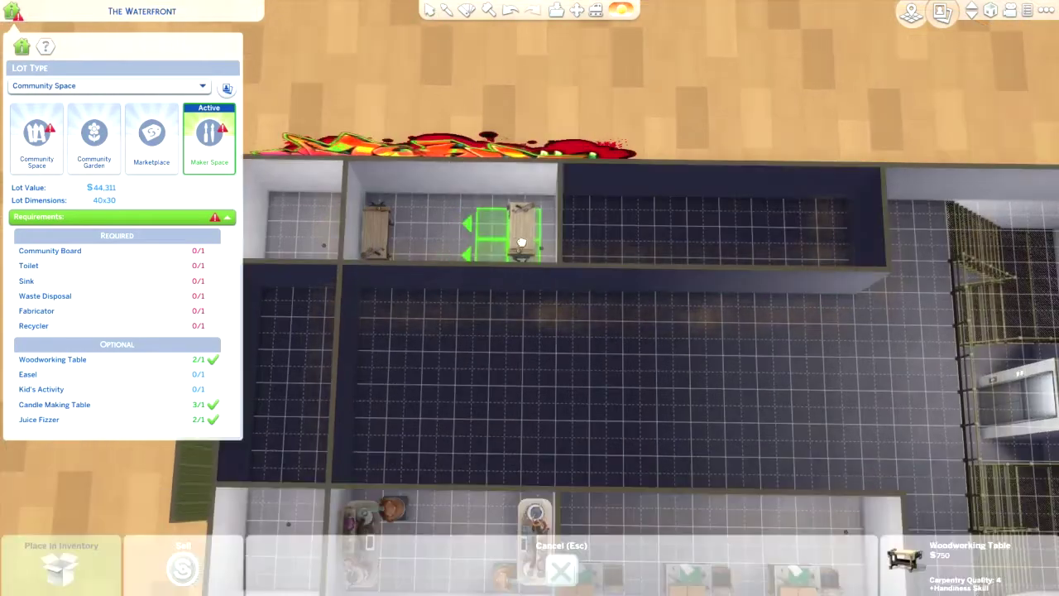
key(Escape)
scroll(548, 289, up, 3)
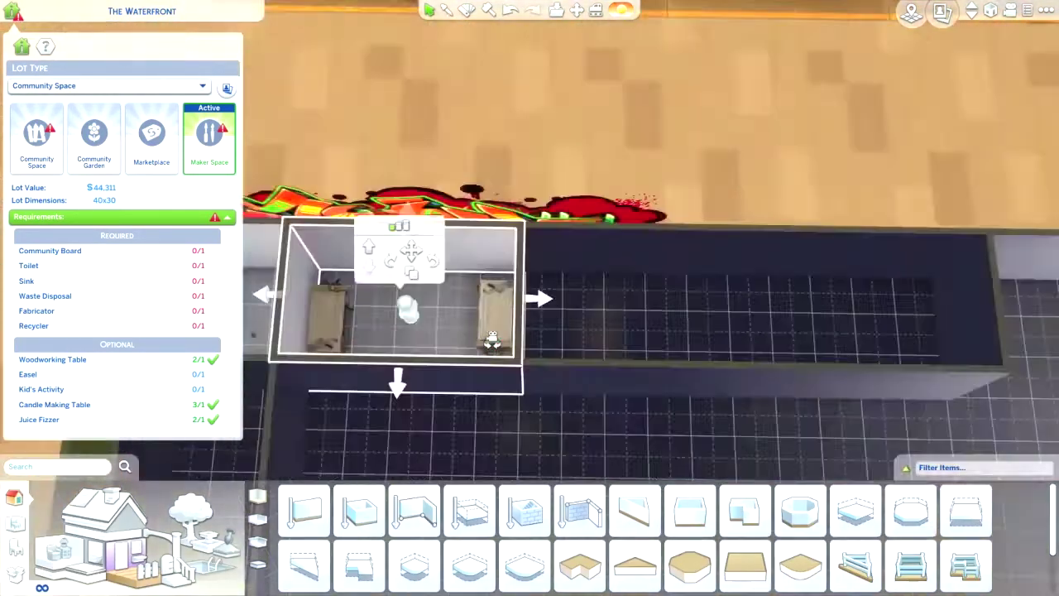
click(304, 510)
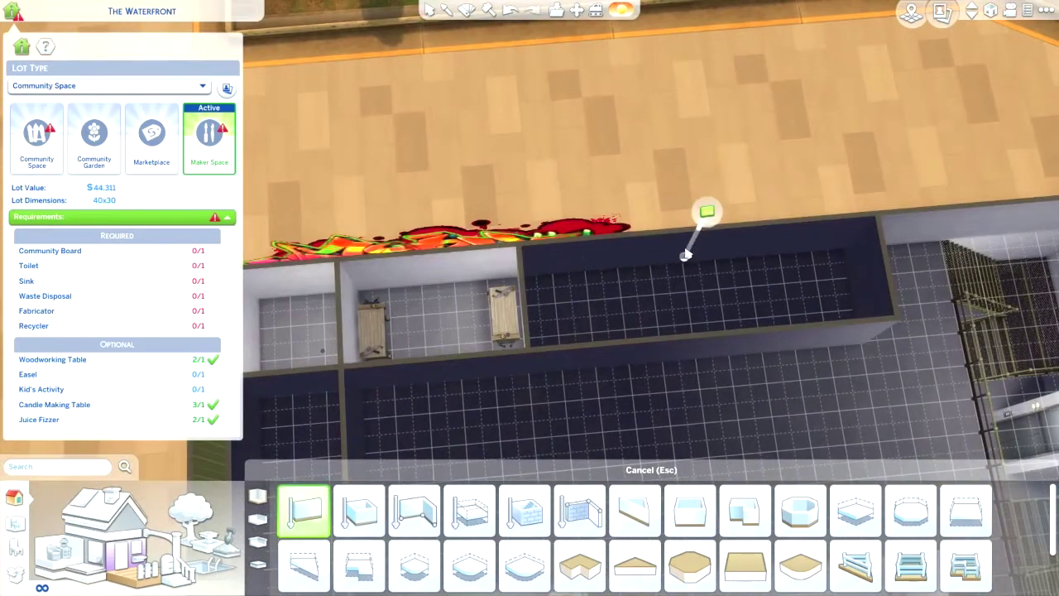
key(Escape)
Place four more woodworking tables, a facing pair against the end walls of each of the two new rooms
key(e)
click(503, 315)
click(540, 319)
scroll(478, 351, up, 2)
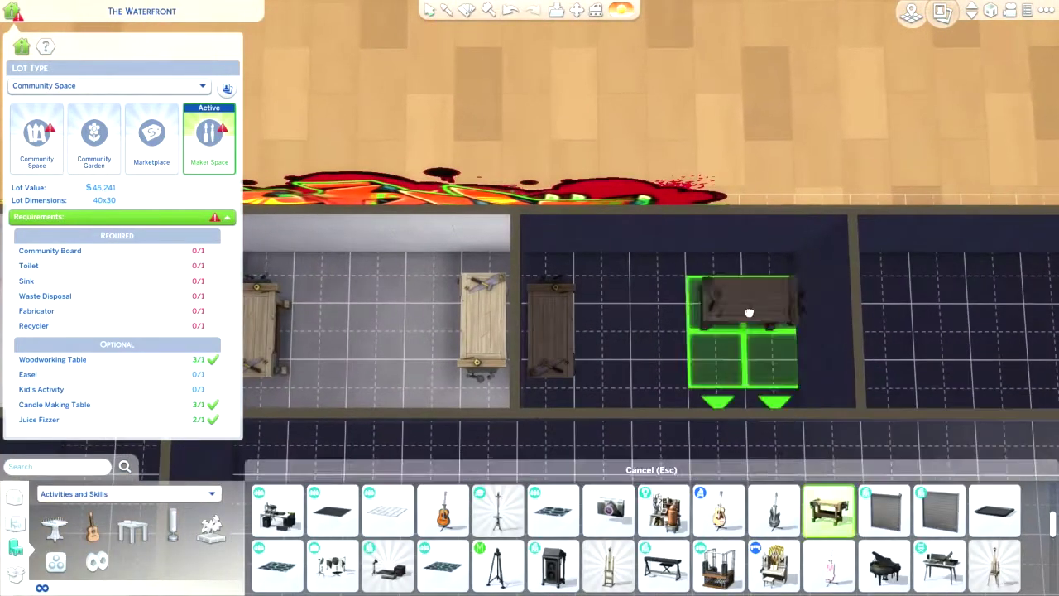
click(749, 313)
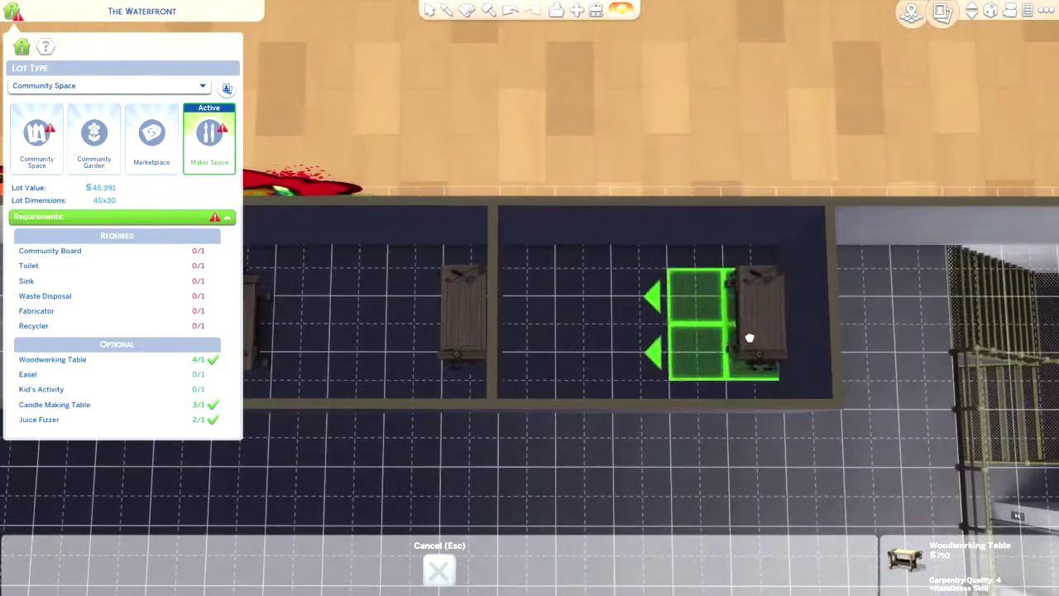
click(745, 342)
click(525, 339)
key(Escape)
scroll(478, 273, down, 2)
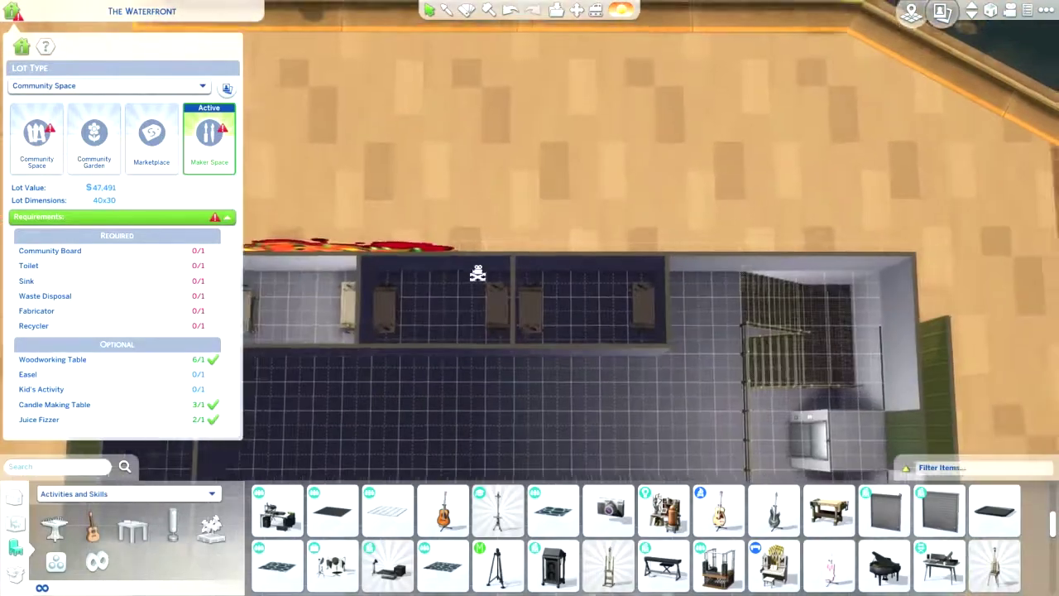
Remove the two partition walls in the end strip to merge its three rooms into one long room
key(a)
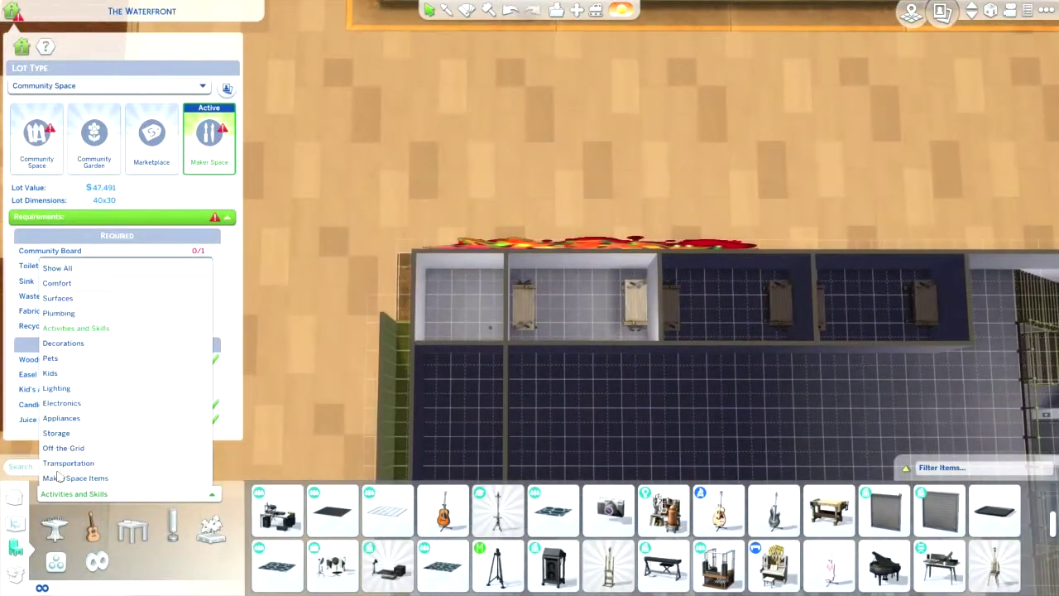
click(58, 478)
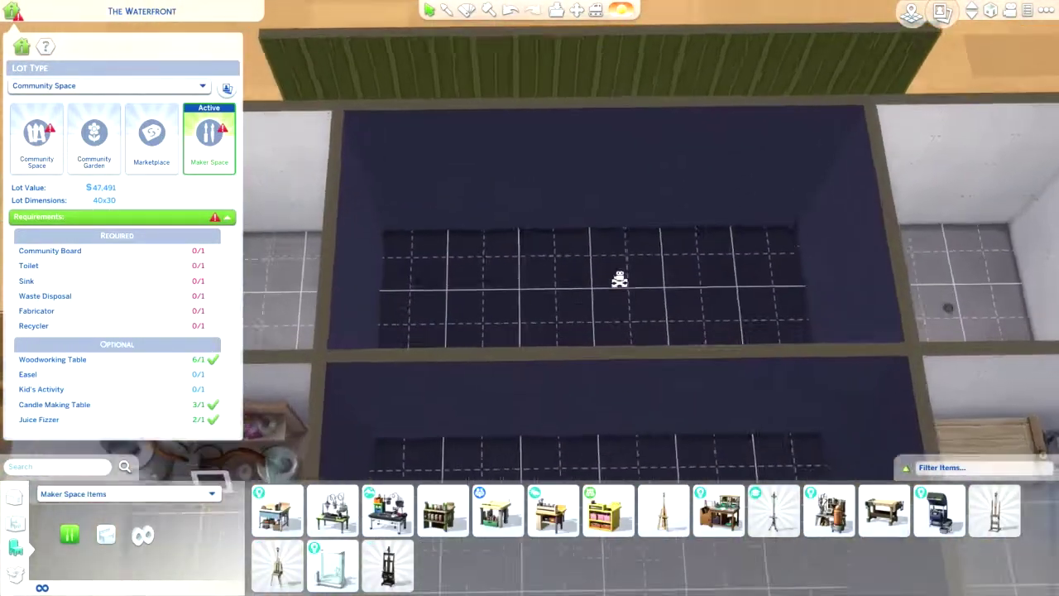
click(745, 306)
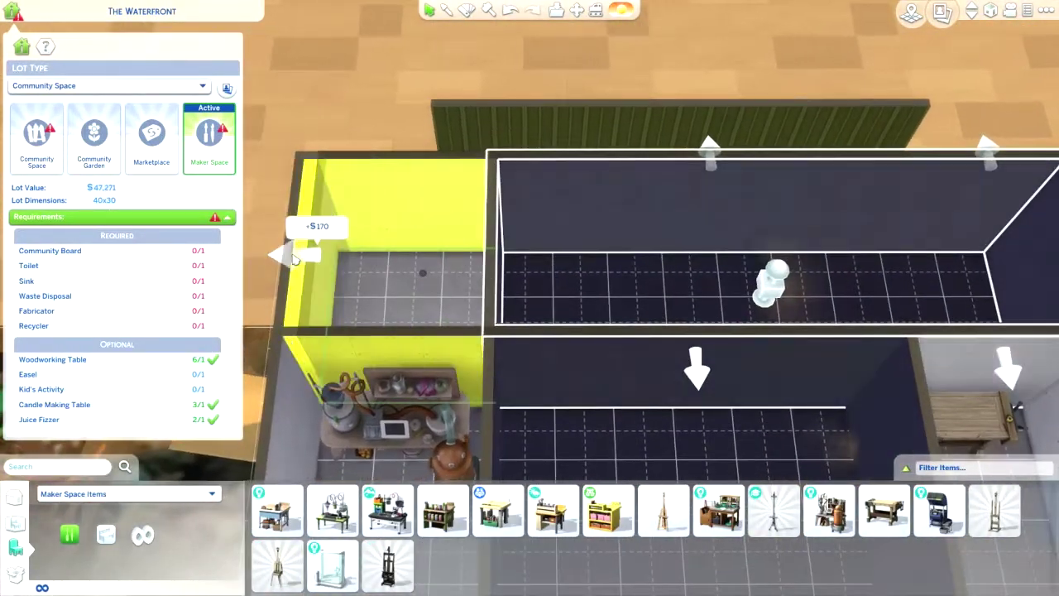
click(629, 298)
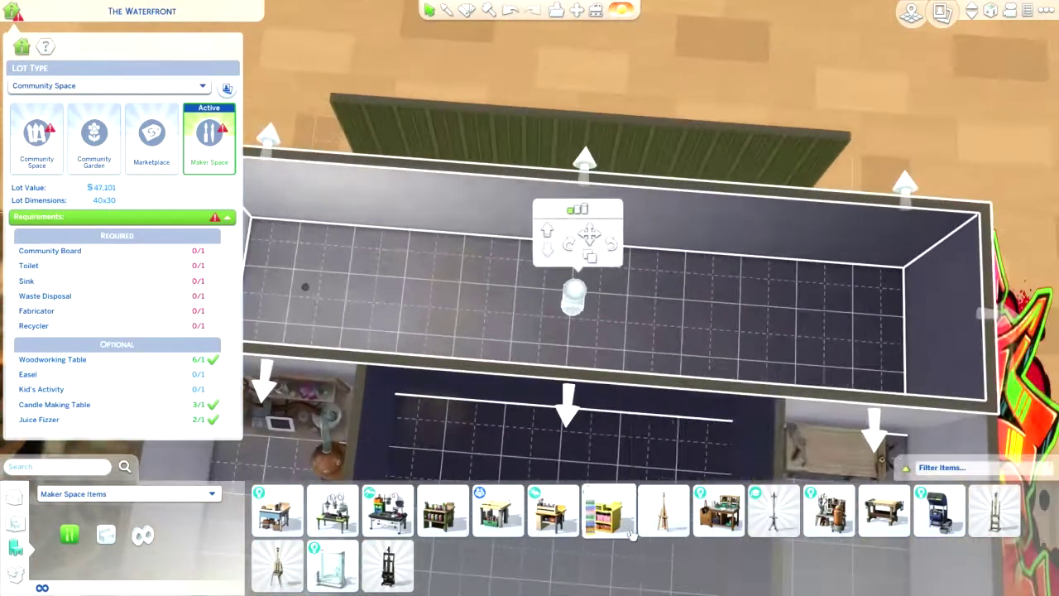
Place four easels at varied angles along the merged end room
click(663, 529)
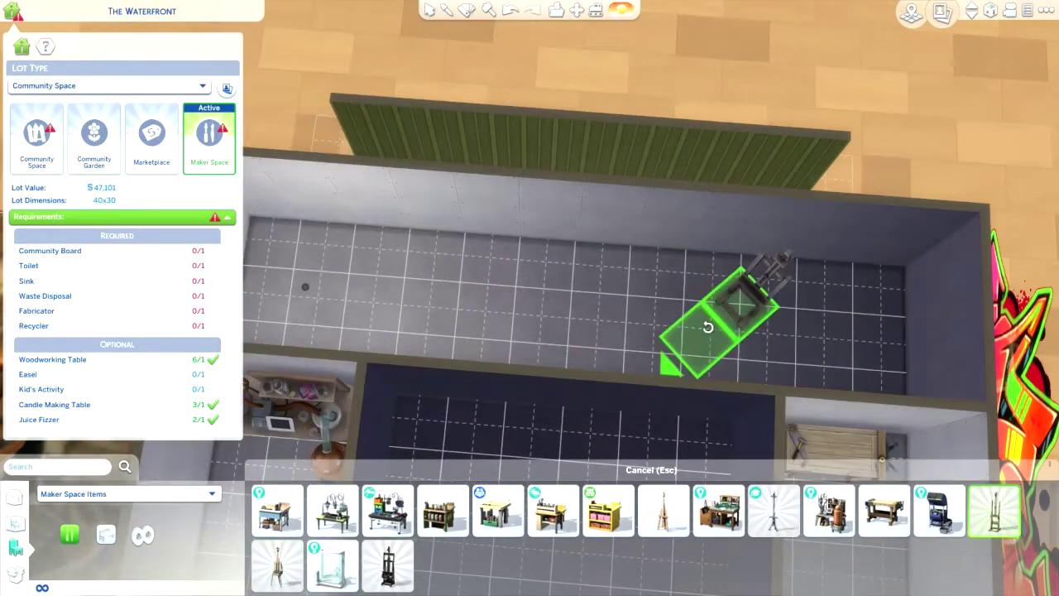
click(422, 272)
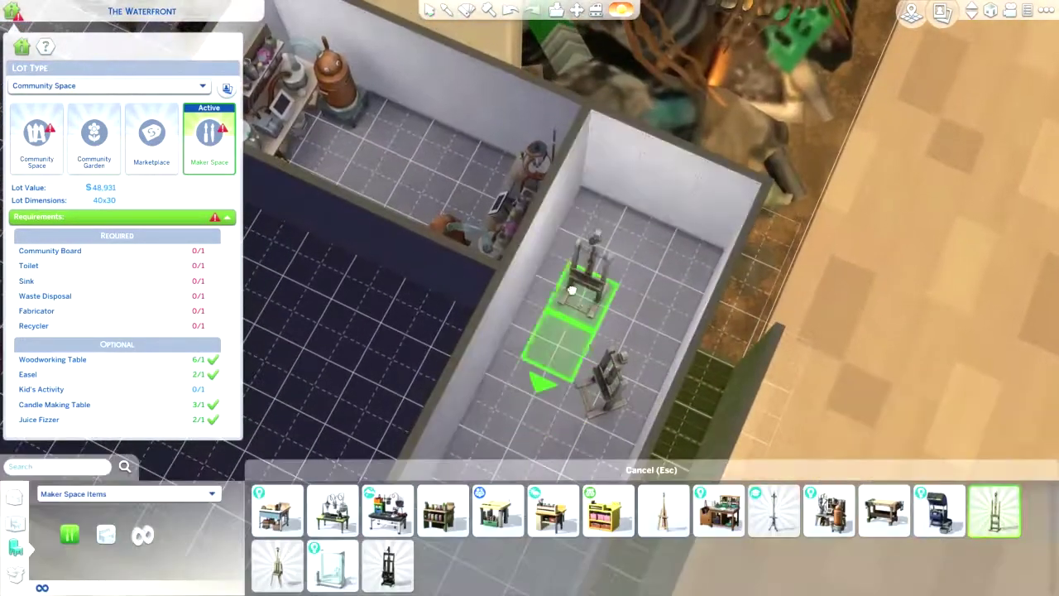
click(562, 298)
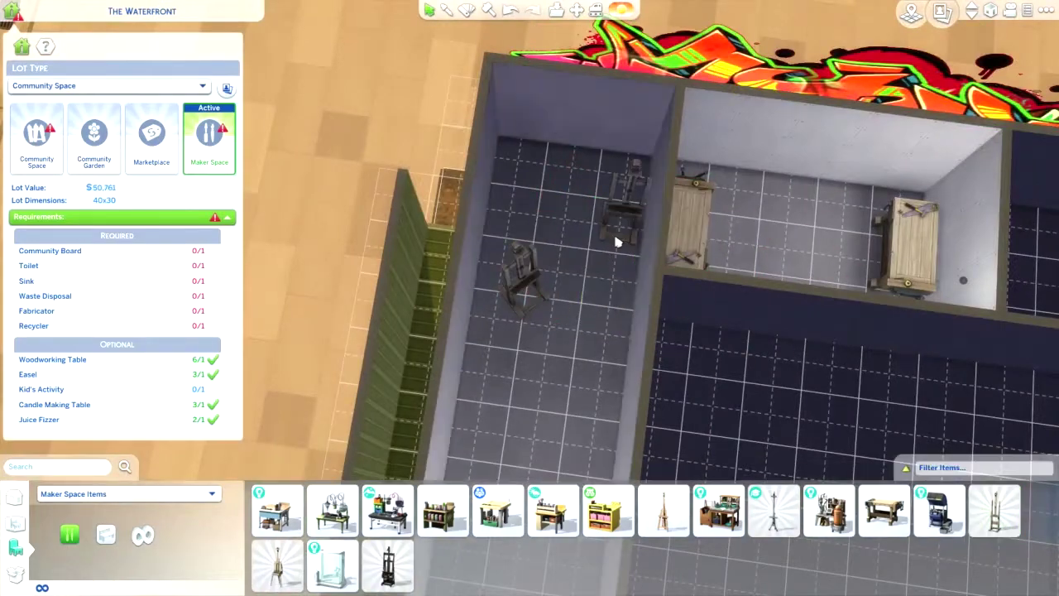
key(e)
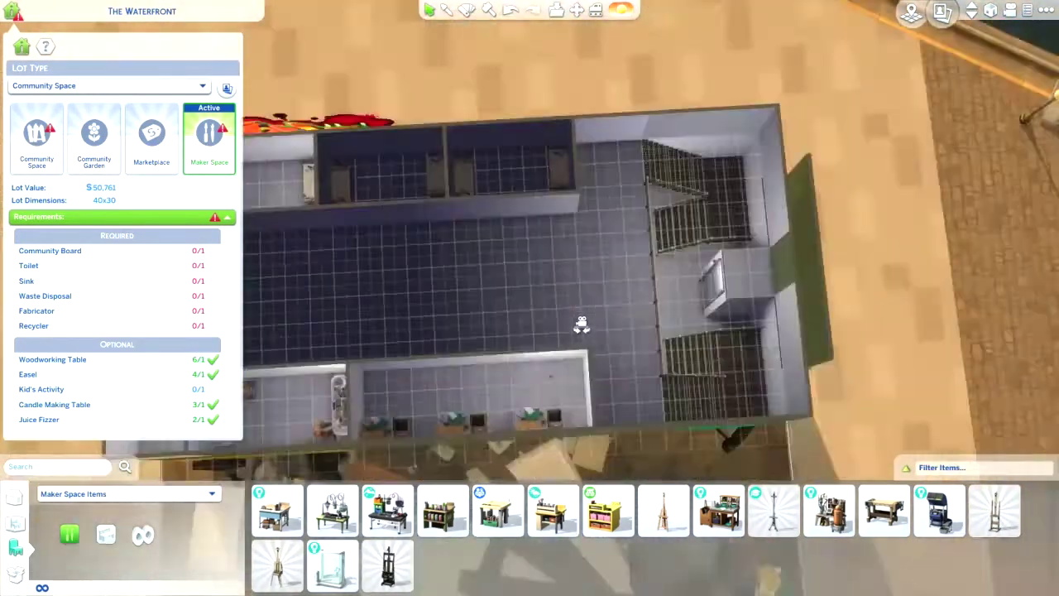
Delete the two woodworking tables from the side room nearest the stairs
scroll(582, 325, up, 3)
click(654, 296)
key(Delete)
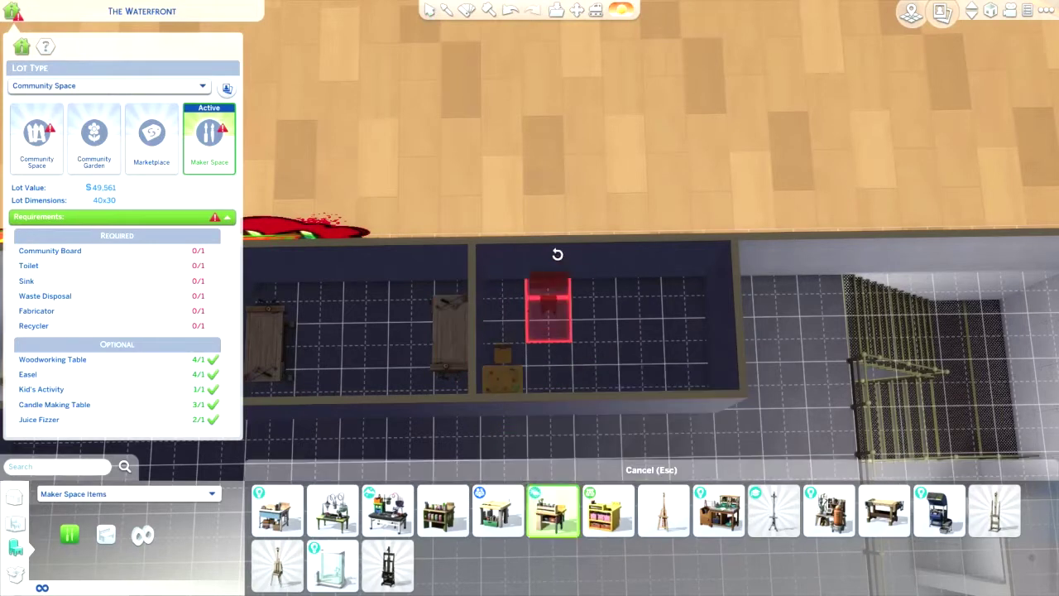
Place six kid's activity tables in two facing rows of three in the emptied room nearest the stairs
click(543, 299)
click(680, 290)
click(500, 371)
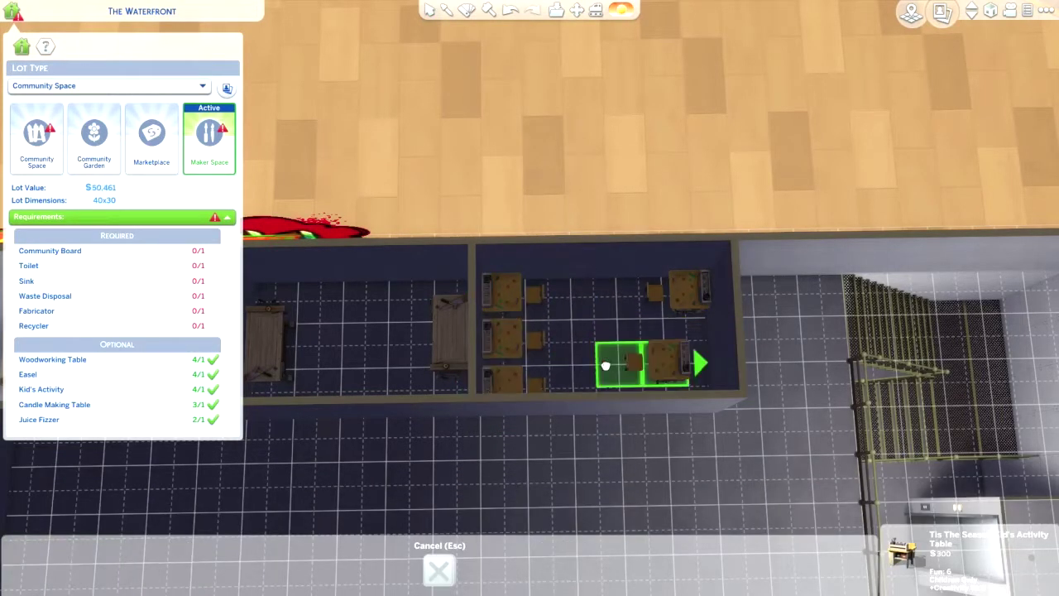
click(634, 383)
scroll(653, 426, down, 2)
click(544, 416)
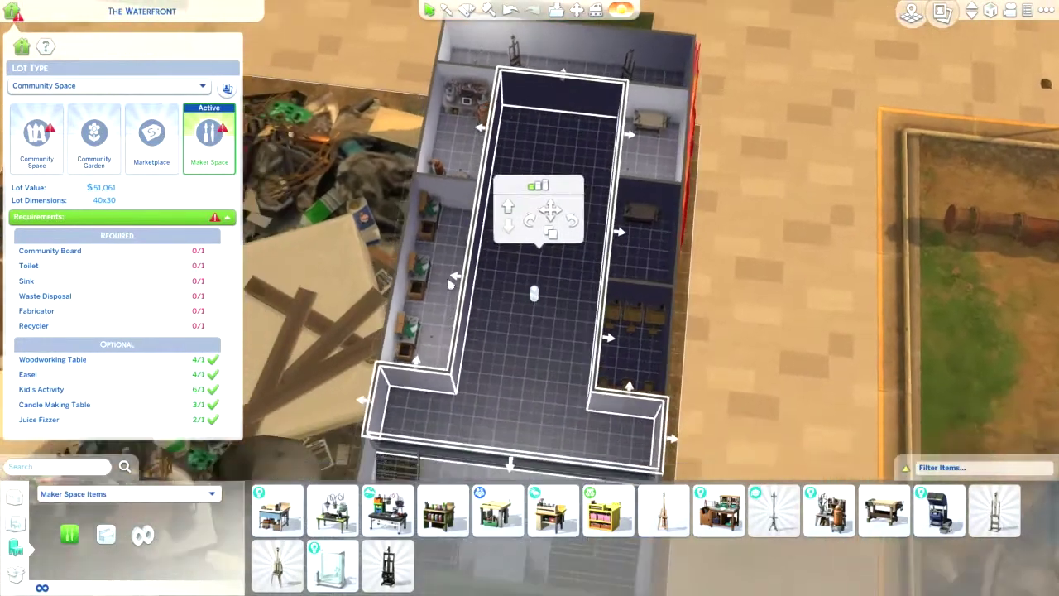
Build a wall across the upper floor to close off a narrow strip at the end opposite the stairs
key(a)
key(s)
click(972, 22)
key(period)
key(r)
scroll(483, 304, down, 2)
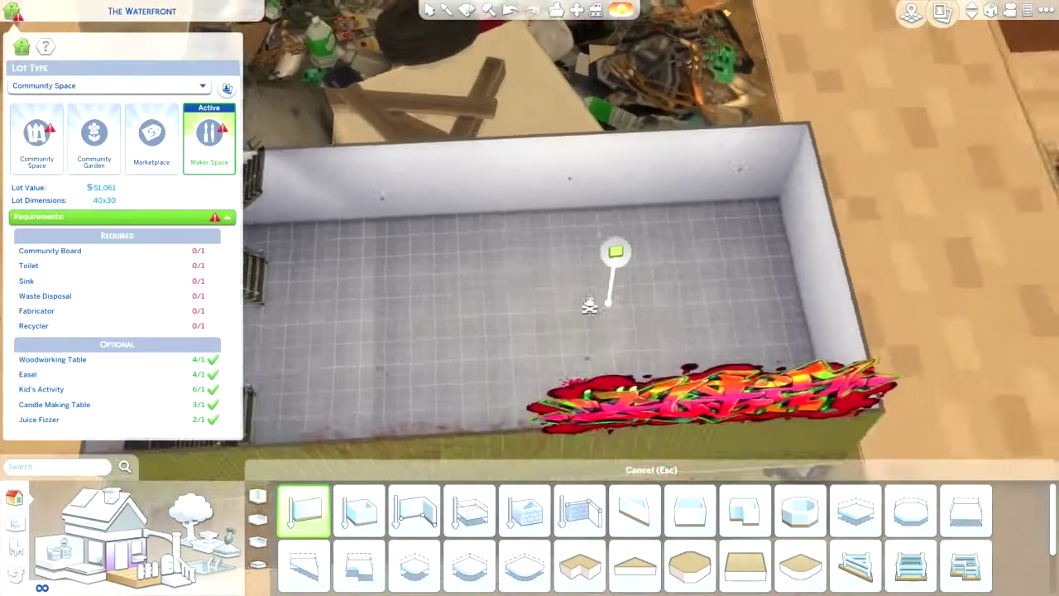
scroll(468, 293, up, 3)
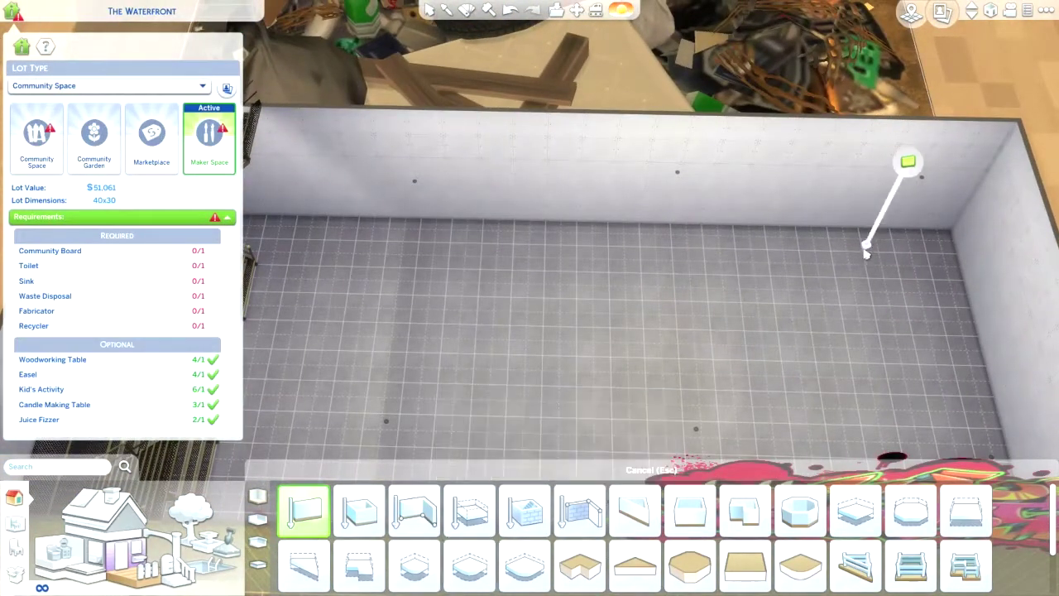
key(period)
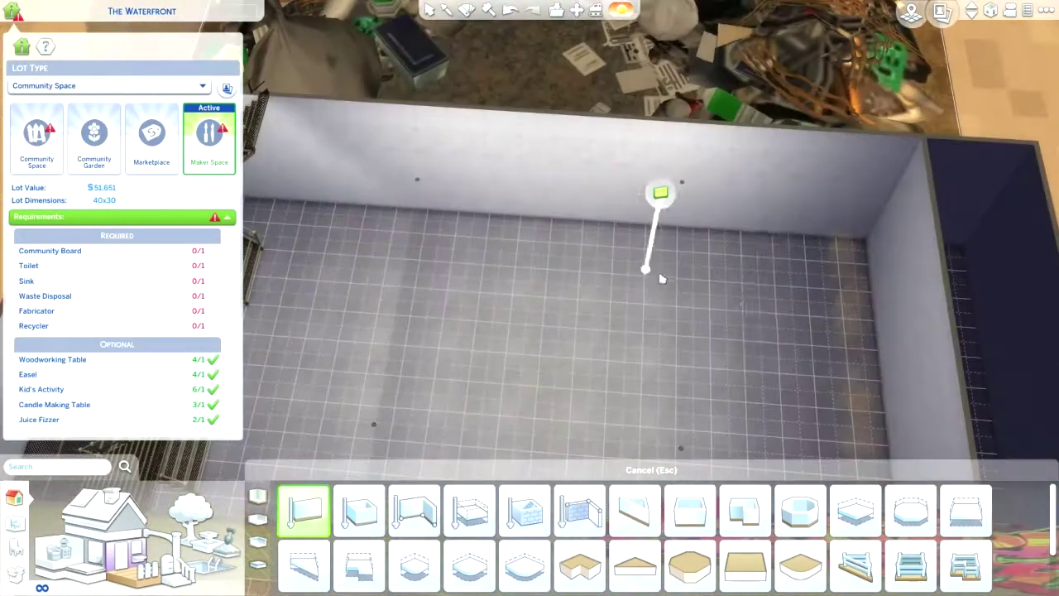
Wall off a long narrow room along the side wall of the upper floor, from the end strip toward the stairs
drag(875, 320, 479, 286)
drag(461, 326, 359, 288)
key(period)
key(period)
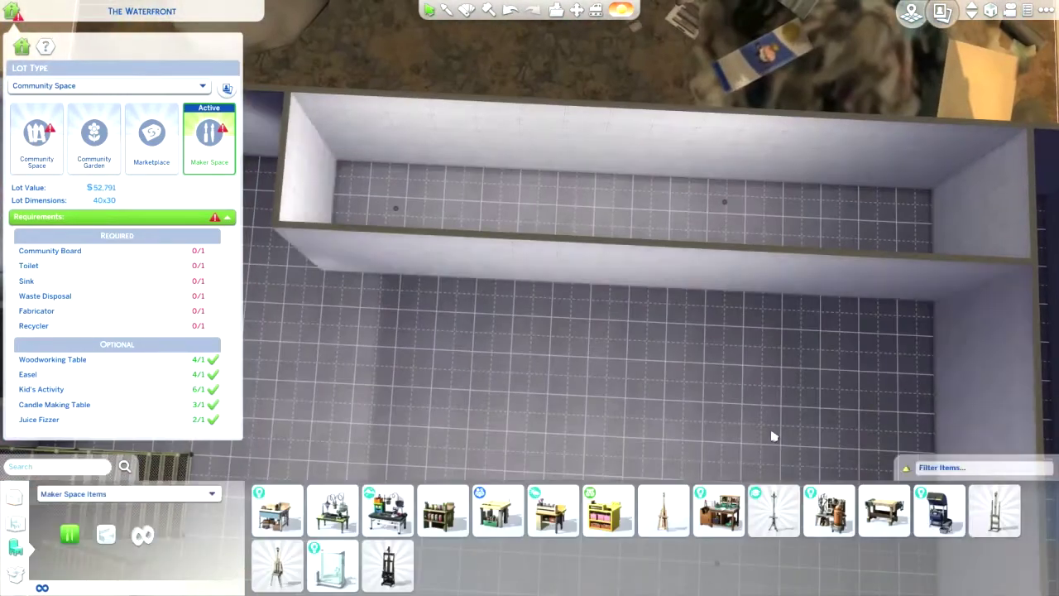
Place eight recyclers in a row along the narrow upper-floor room and color them in a repeating red, yellow, green and blue sequence
click(939, 511)
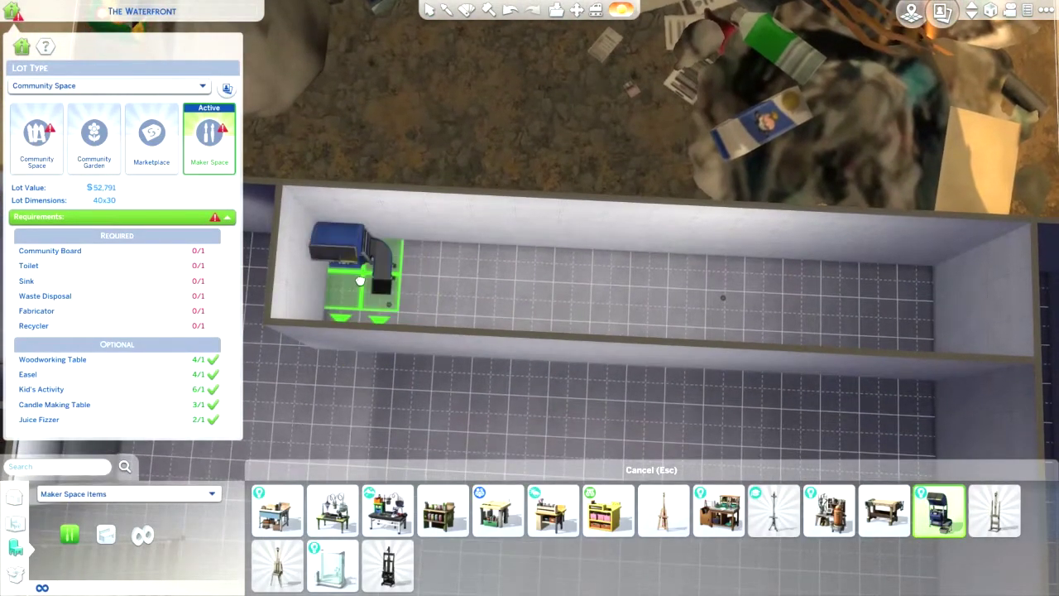
click(360, 281)
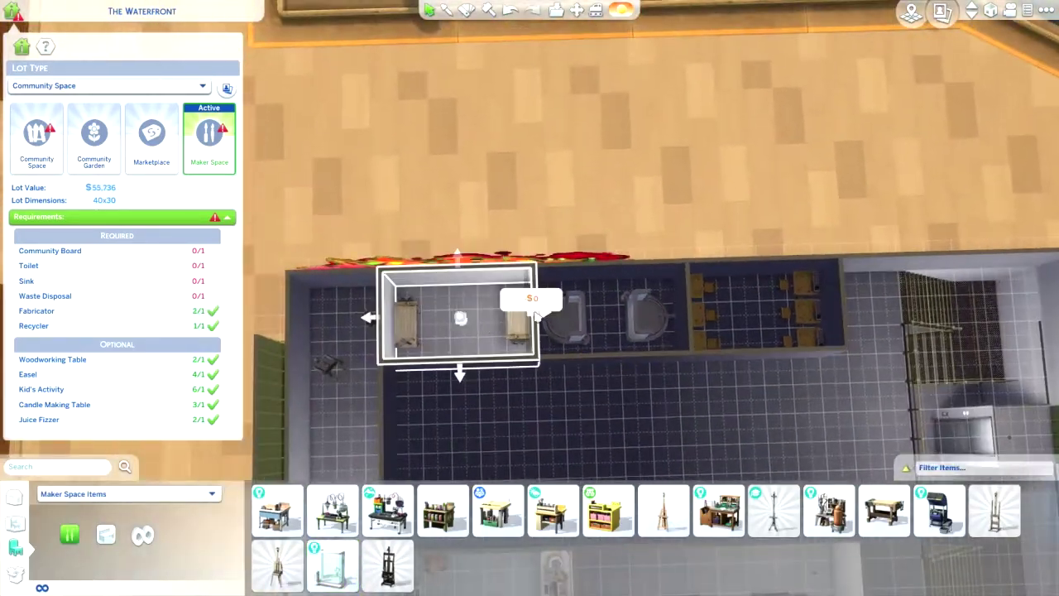
click(539, 419)
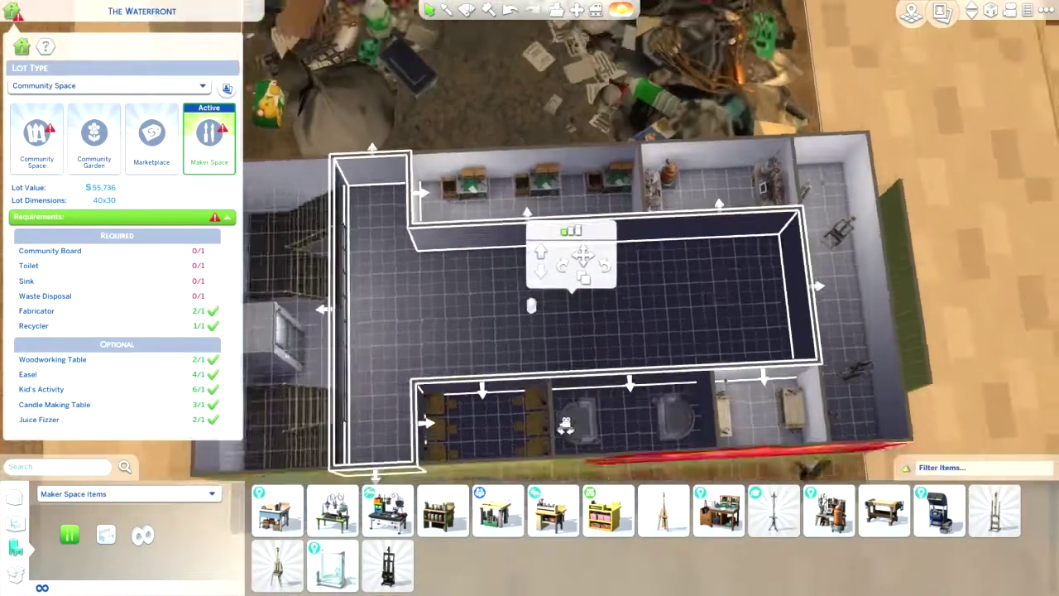
scroll(565, 424, up, 2)
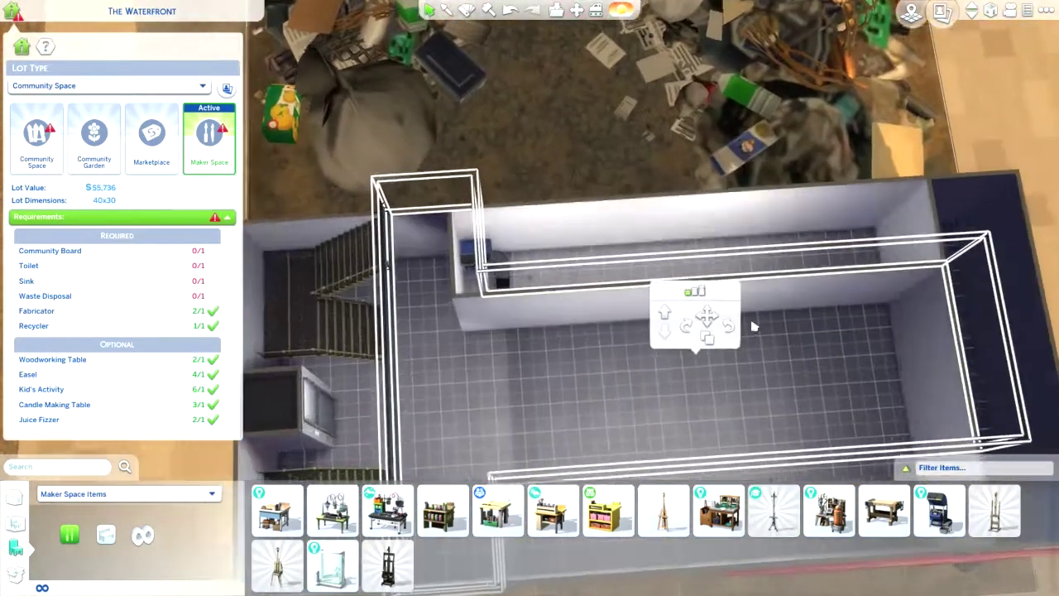
click(690, 335)
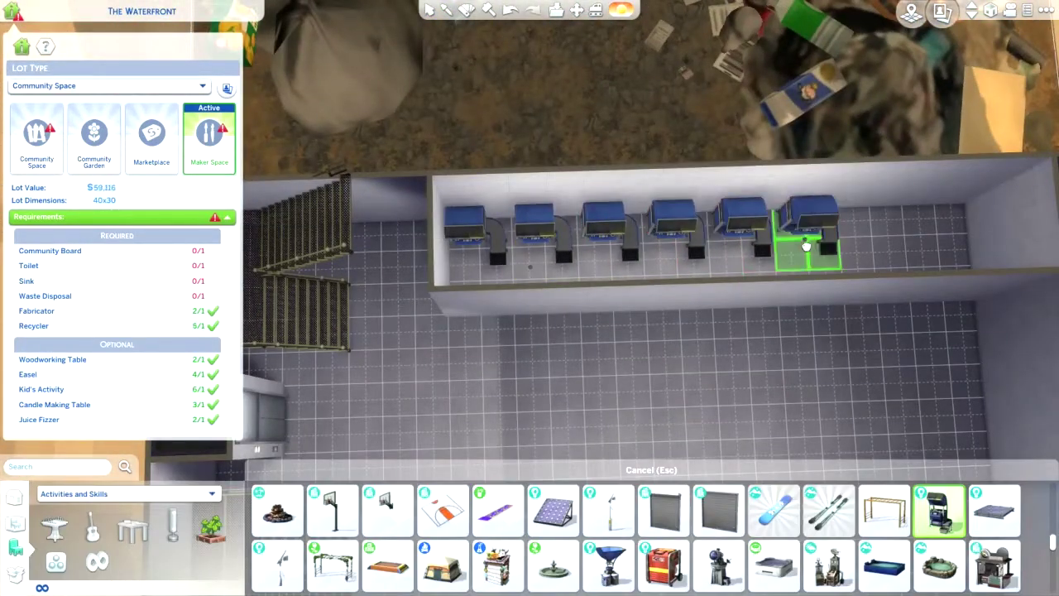
click(944, 234)
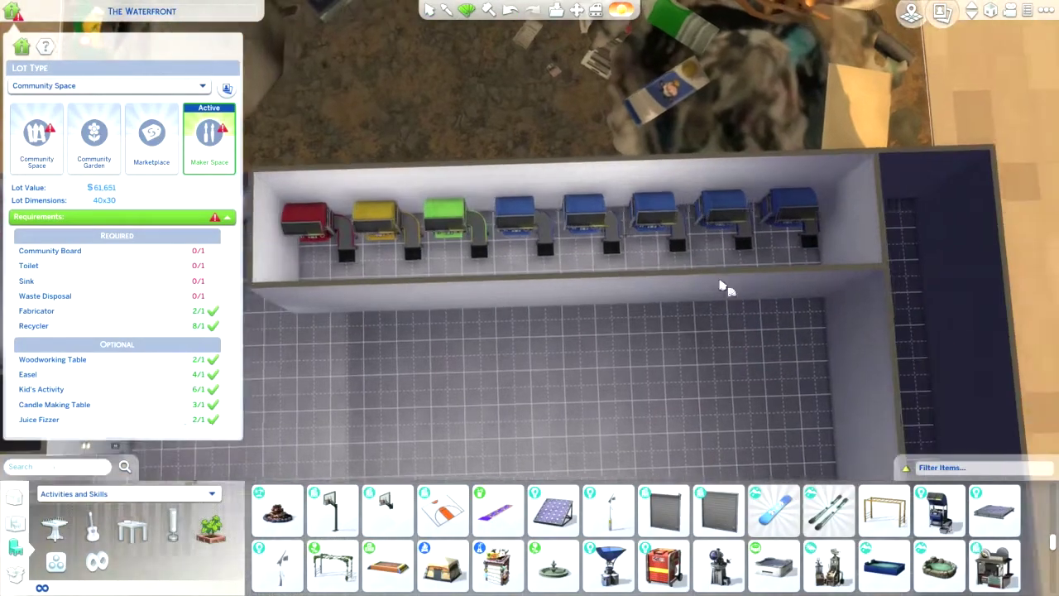
click(643, 207)
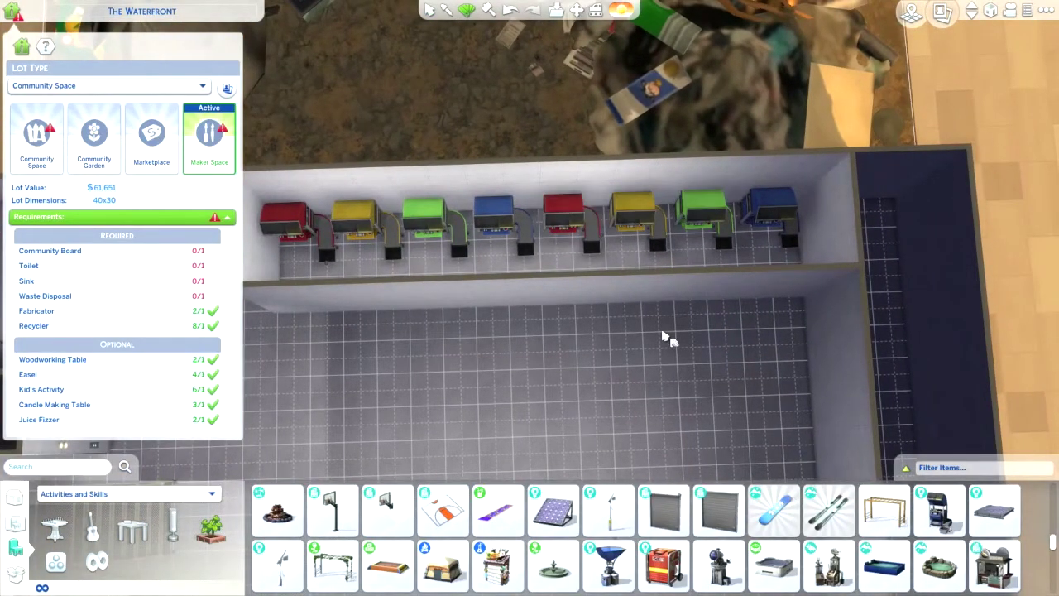
Divide the narrow recycler room with seven partition walls so each recycler has its own cubicle
key(period)
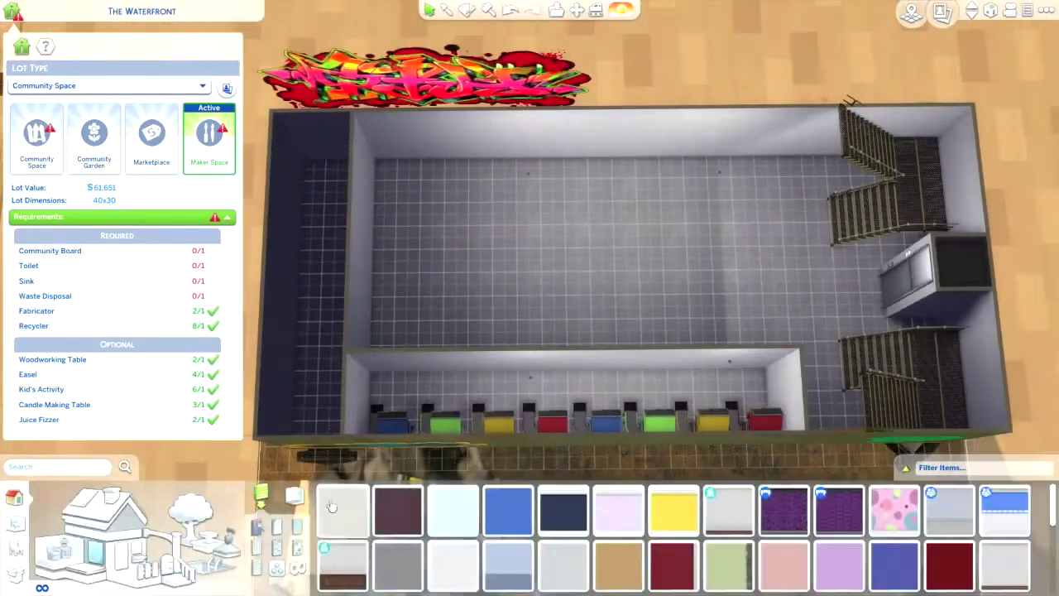
click(130, 510)
scroll(331, 300, up, 3)
drag(600, 405, 596, 298)
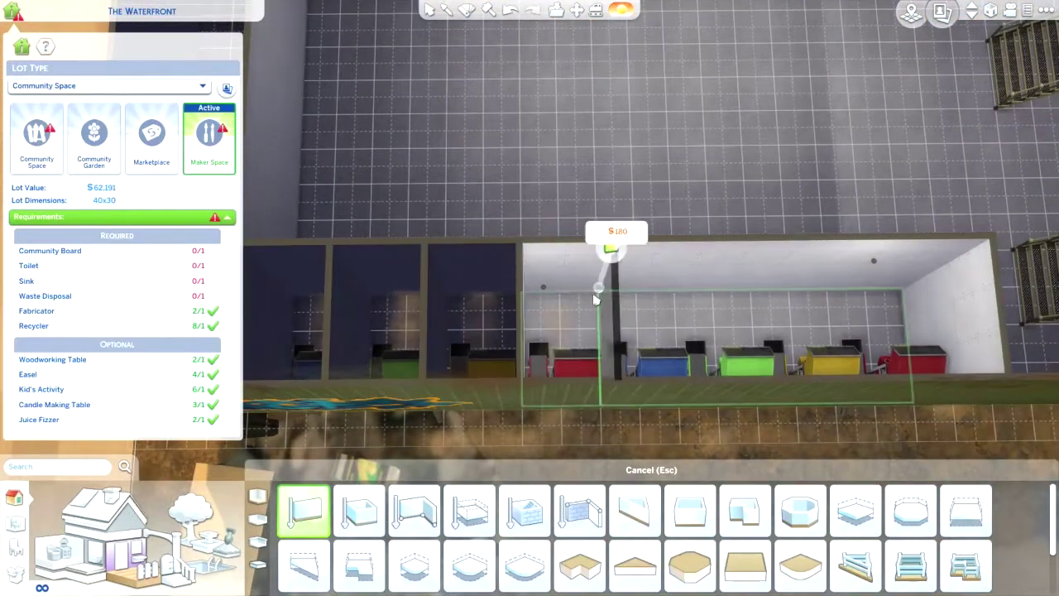
drag(745, 397, 759, 286)
scroll(441, 417, down, 5)
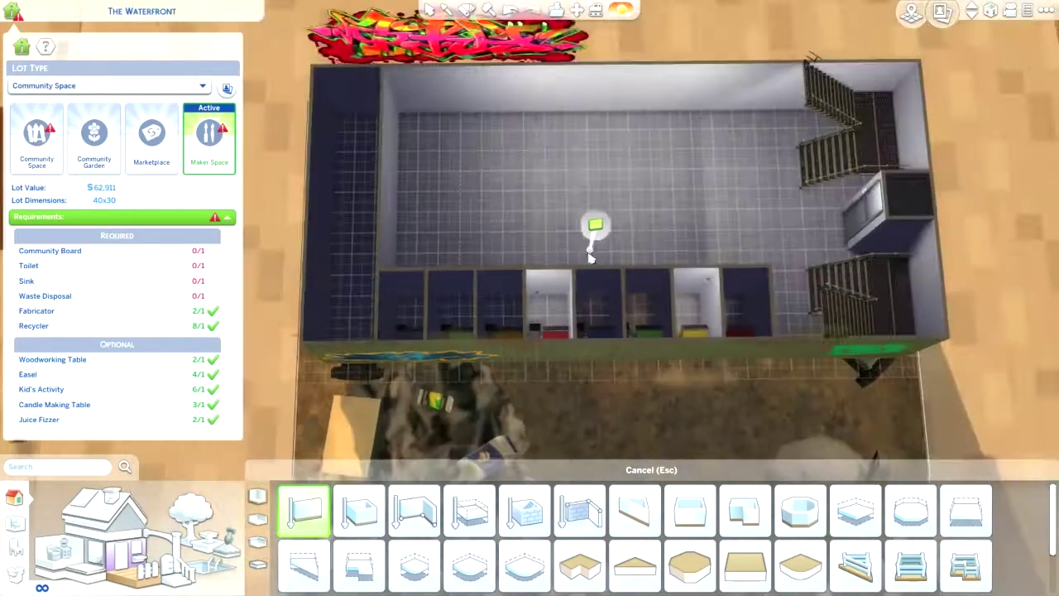
Add a black open doorway to the hall side of each of the eight recycler cubicles
click(121, 554)
scroll(357, 539, down, 10)
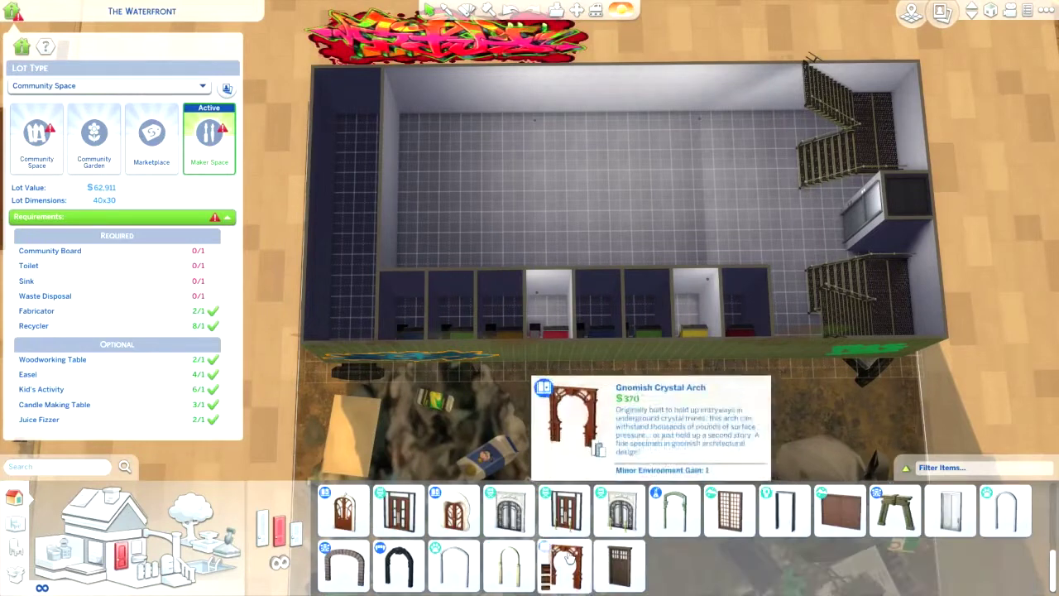
click(785, 510)
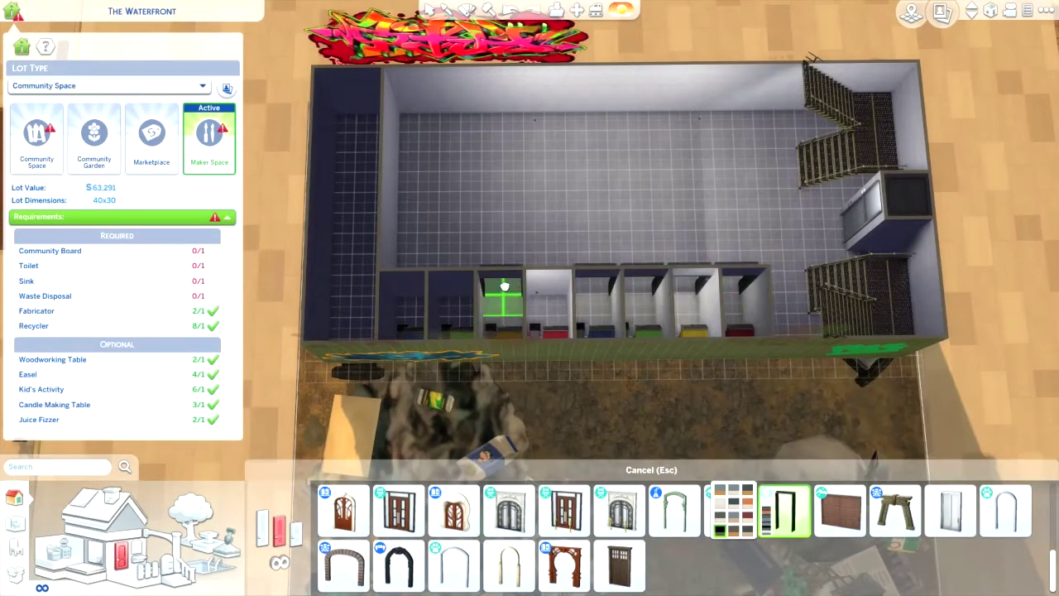
click(452, 288)
Add dark open doorways from the lower floor's central hall into the surrounding workshop rooms and the easel room
key(Page_Down)
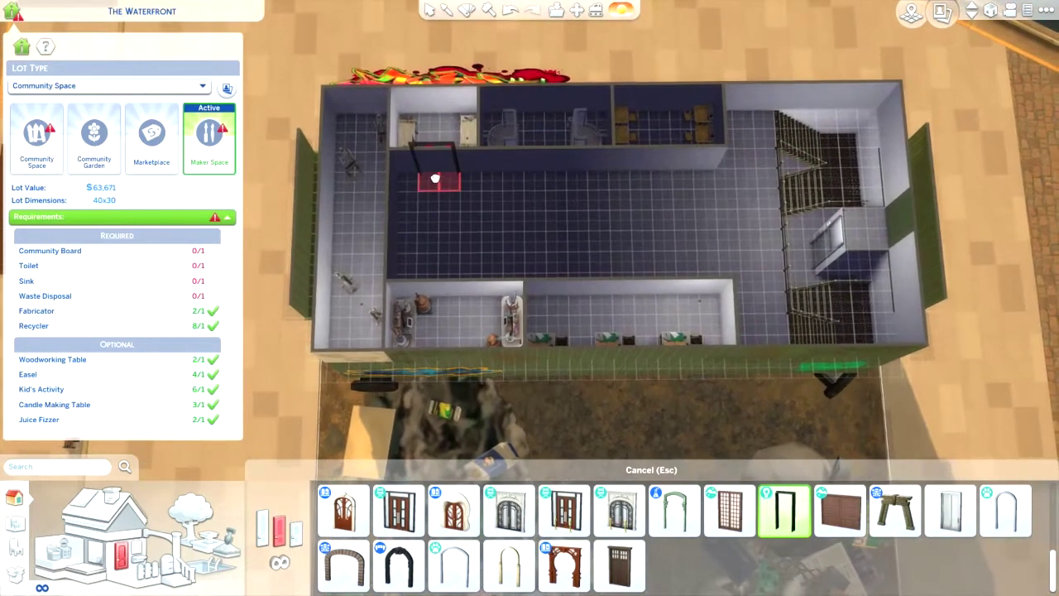
scroll(496, 529, down, 5)
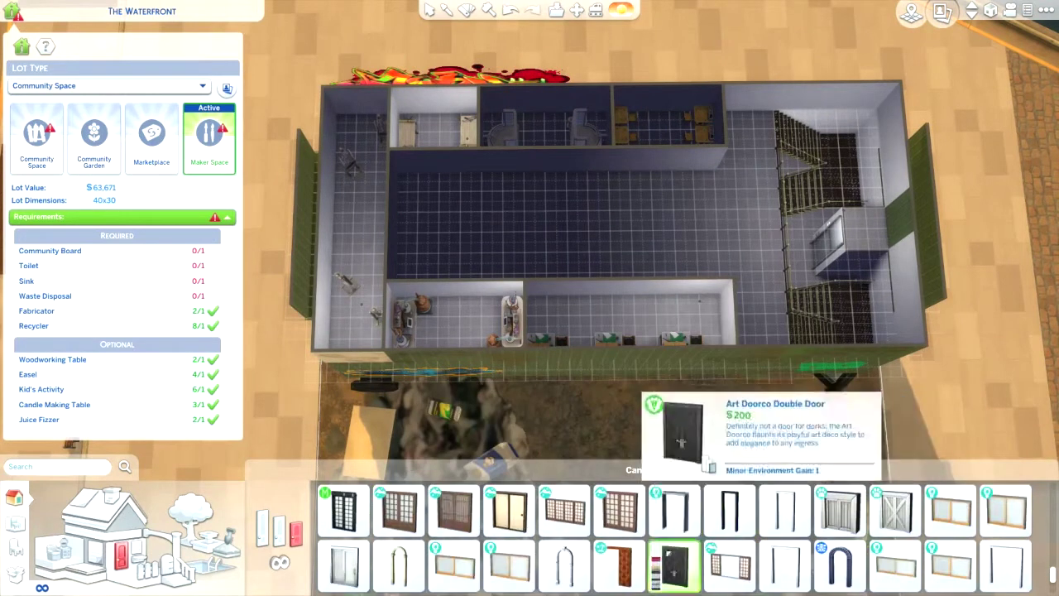
click(675, 511)
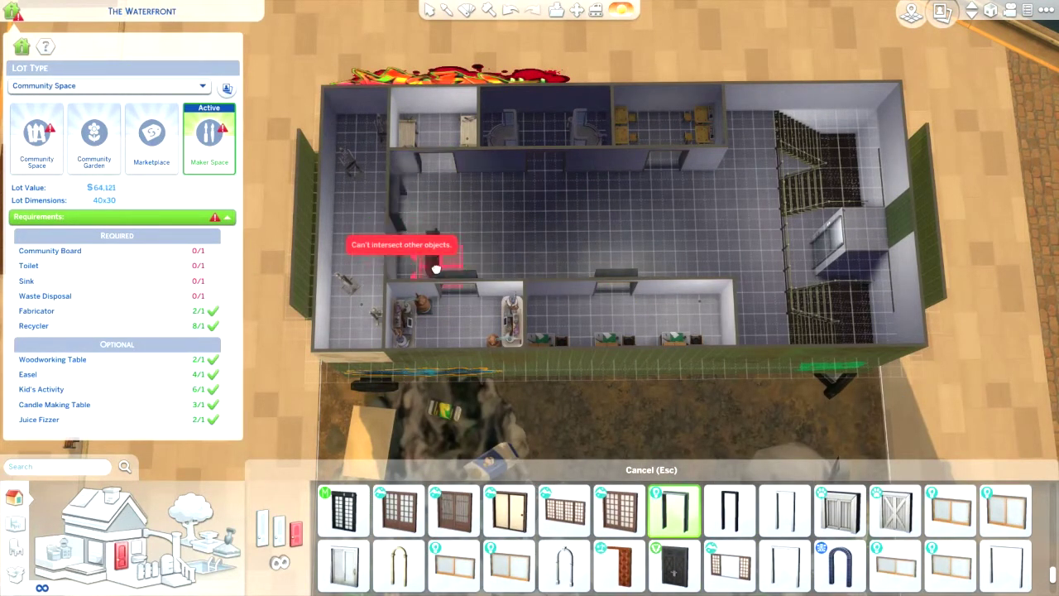
key(Escape)
key(e)
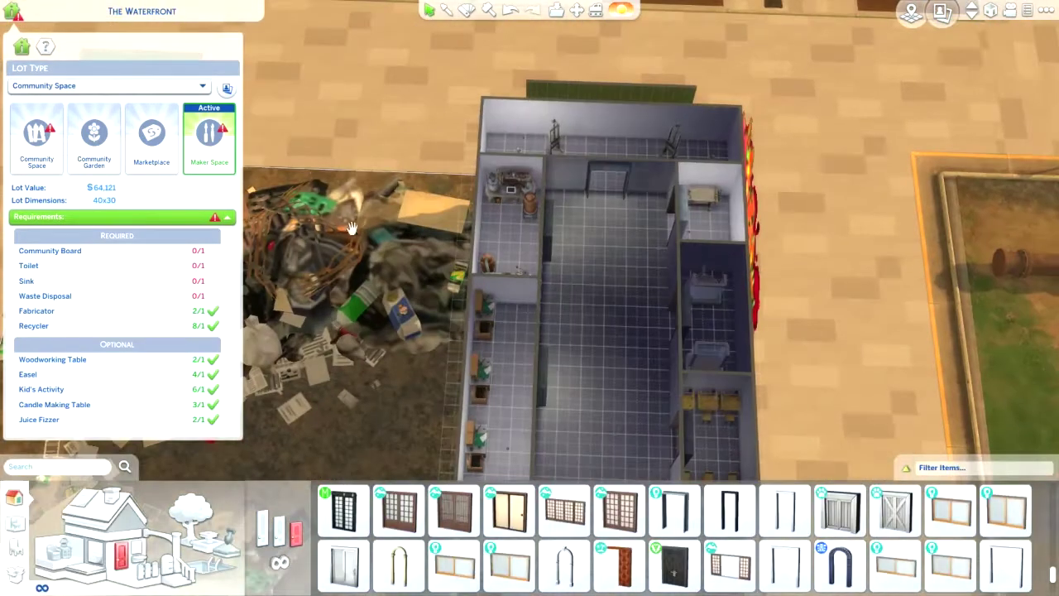
scroll(621, 290, up, 5)
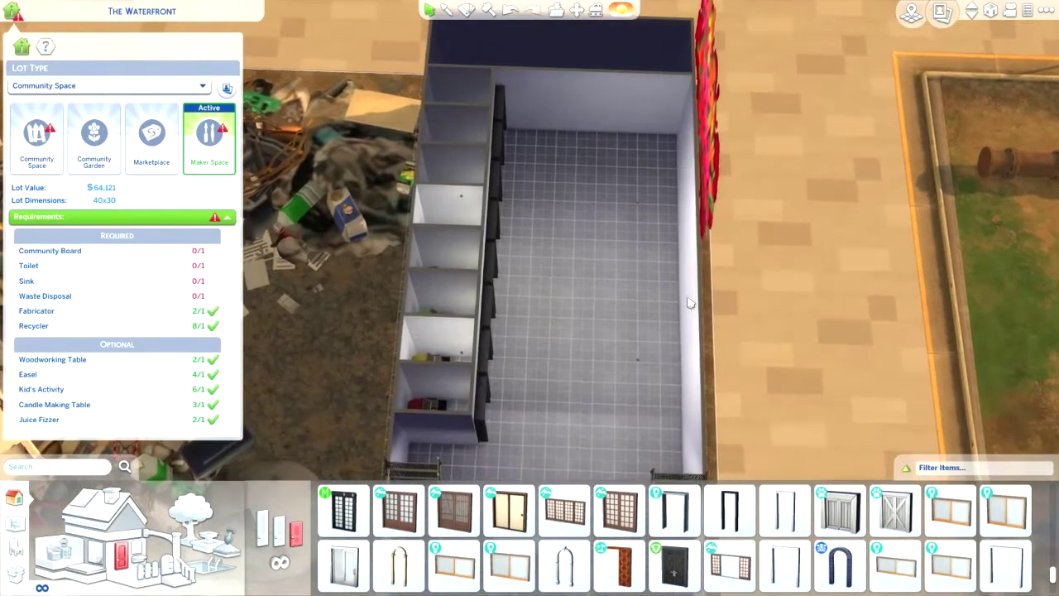
key(e)
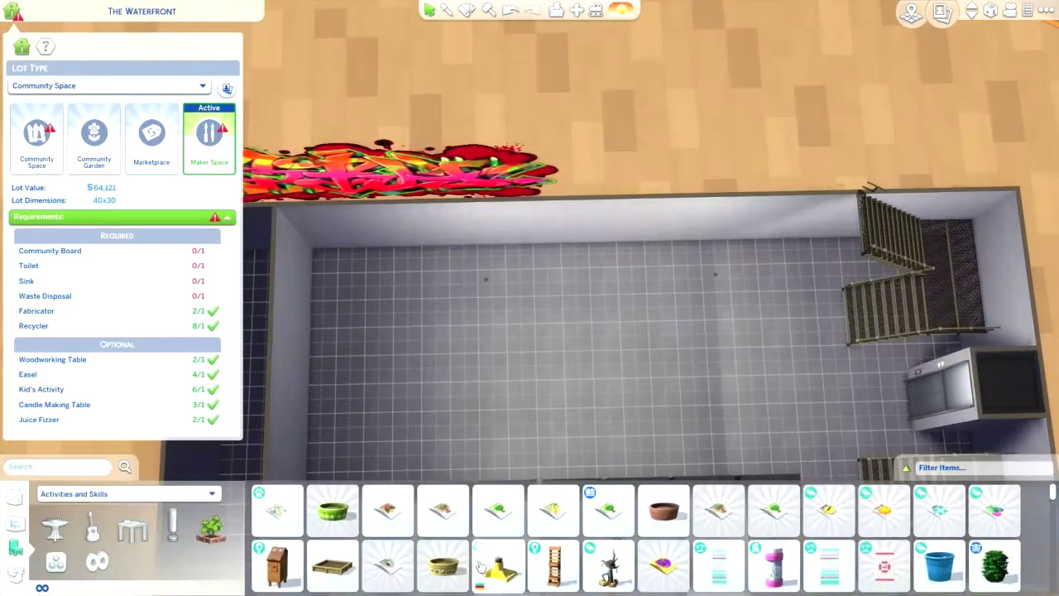
click(75, 478)
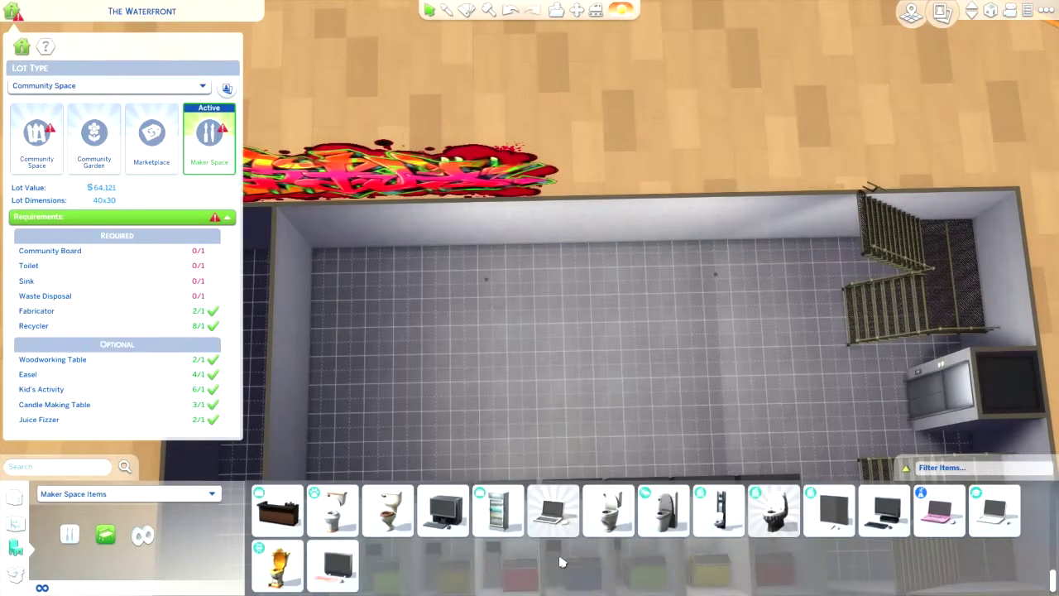
scroll(579, 538, up, 1)
click(609, 538)
key(e)
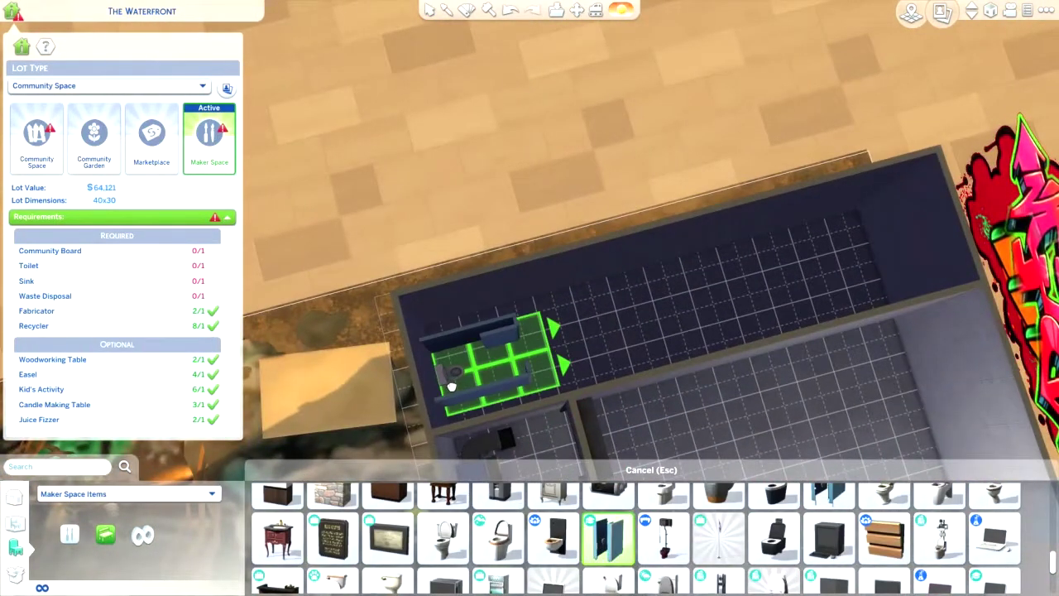
key(Escape)
scroll(614, 563, down, 1)
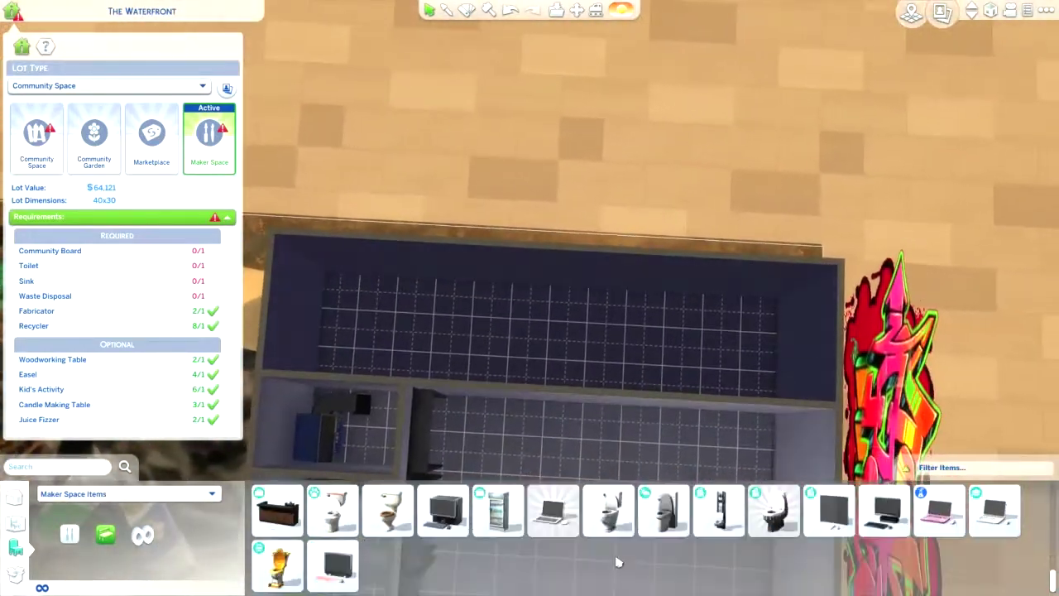
Look through the appliances and the activities and skills items for objects the lot still requires
key(e)
click(70, 419)
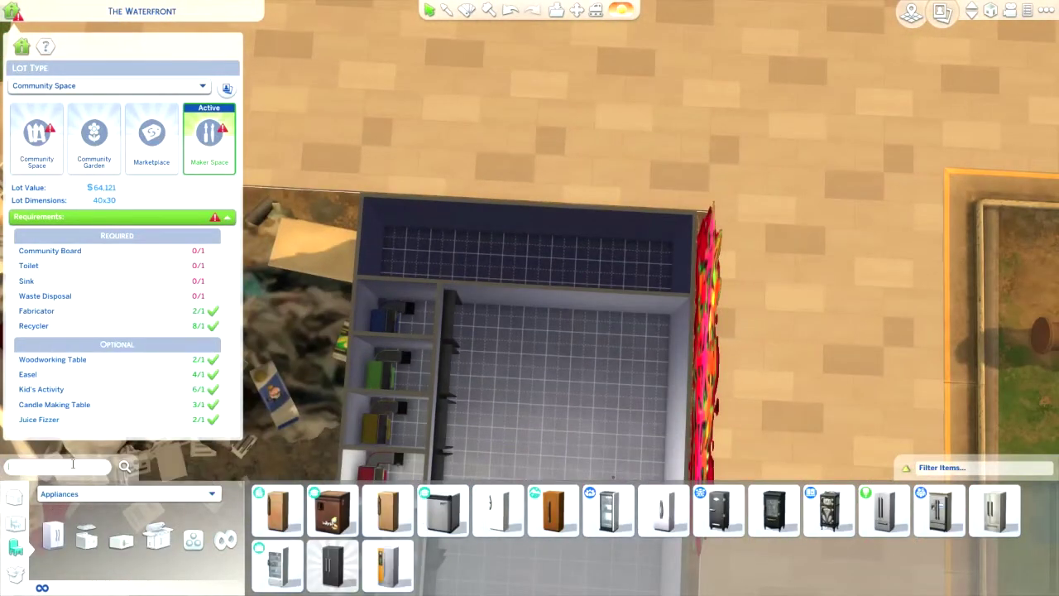
click(193, 539)
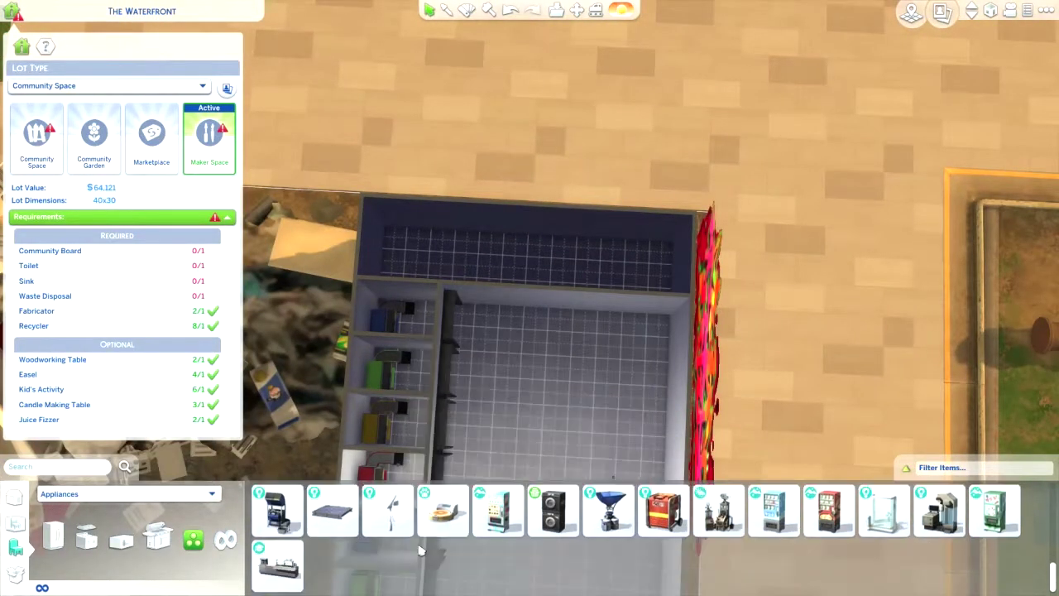
click(158, 541)
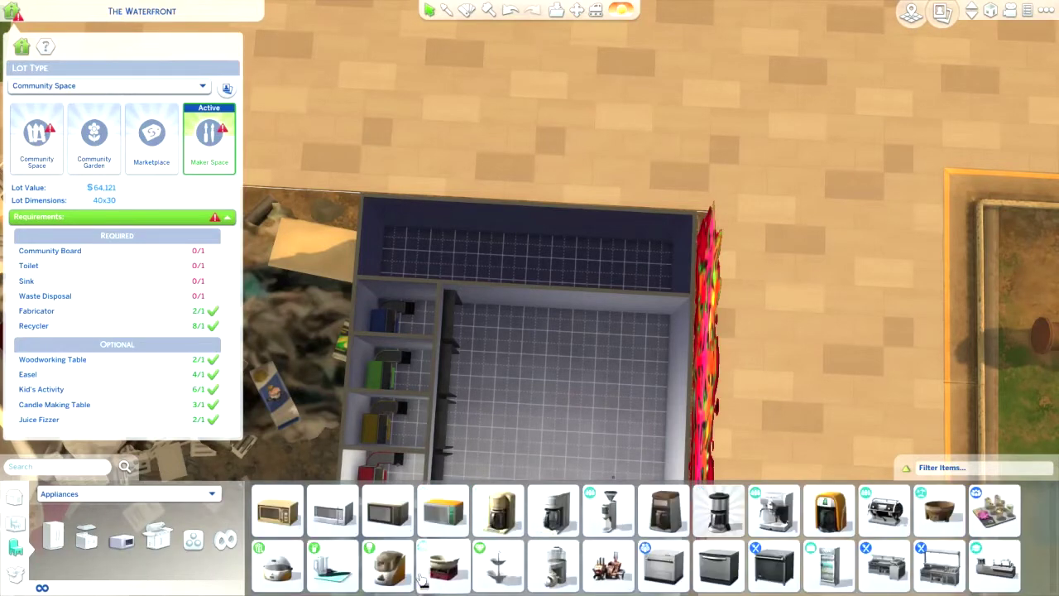
click(74, 328)
scroll(304, 568, down, 3)
scroll(645, 555, down, 8)
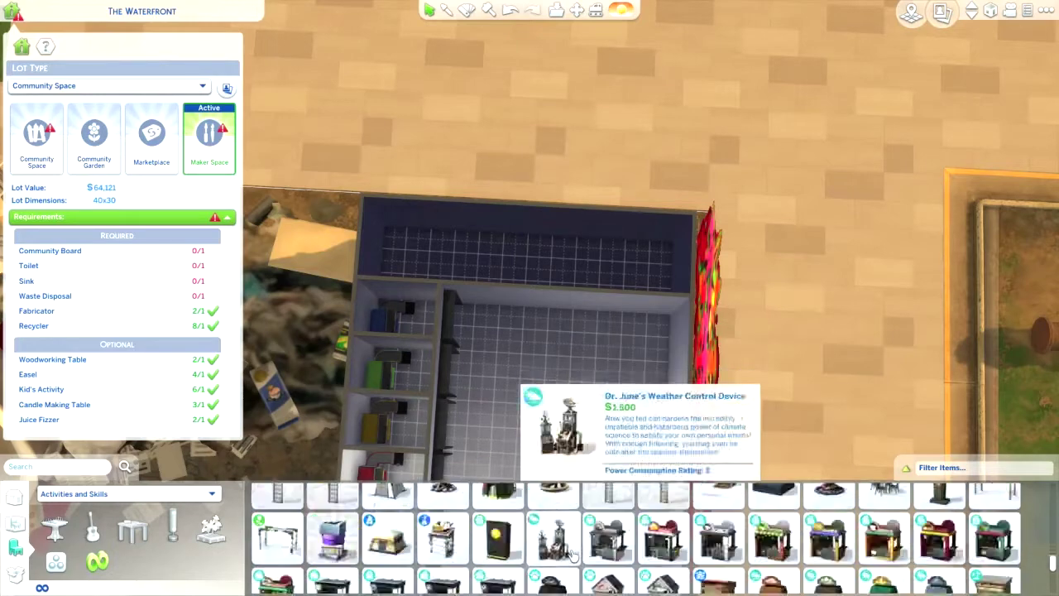
scroll(573, 556, up, 3)
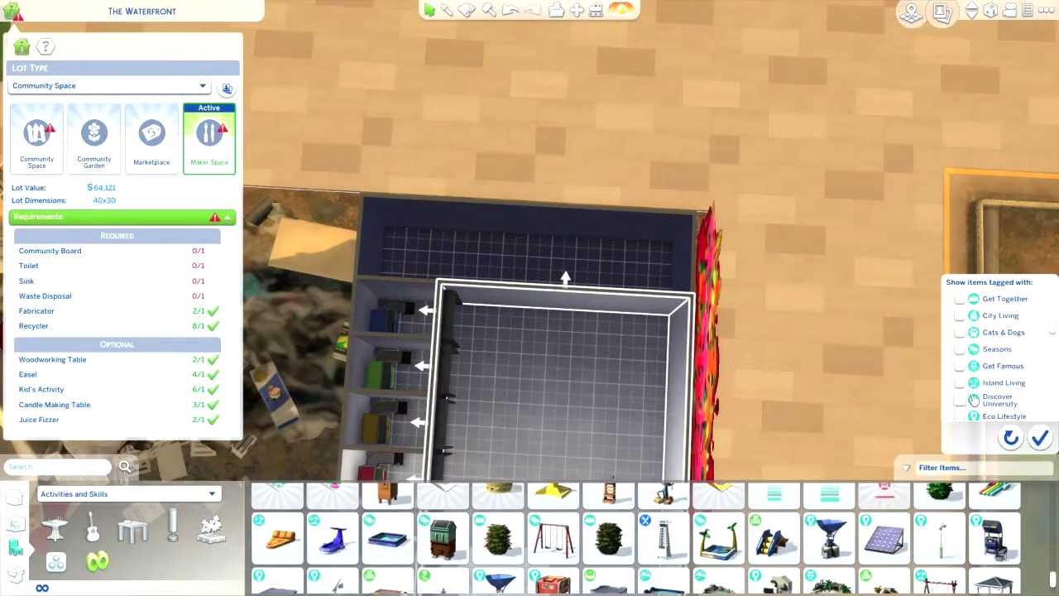
Filter the catalog to Eco Lifestyle items and browse them across all categories
click(975, 414)
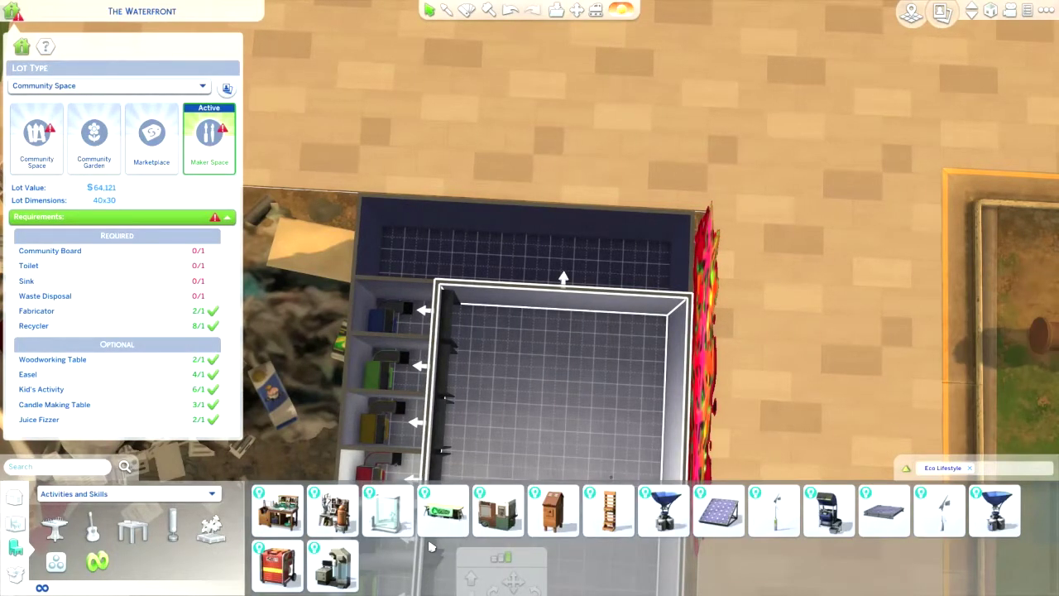
click(106, 272)
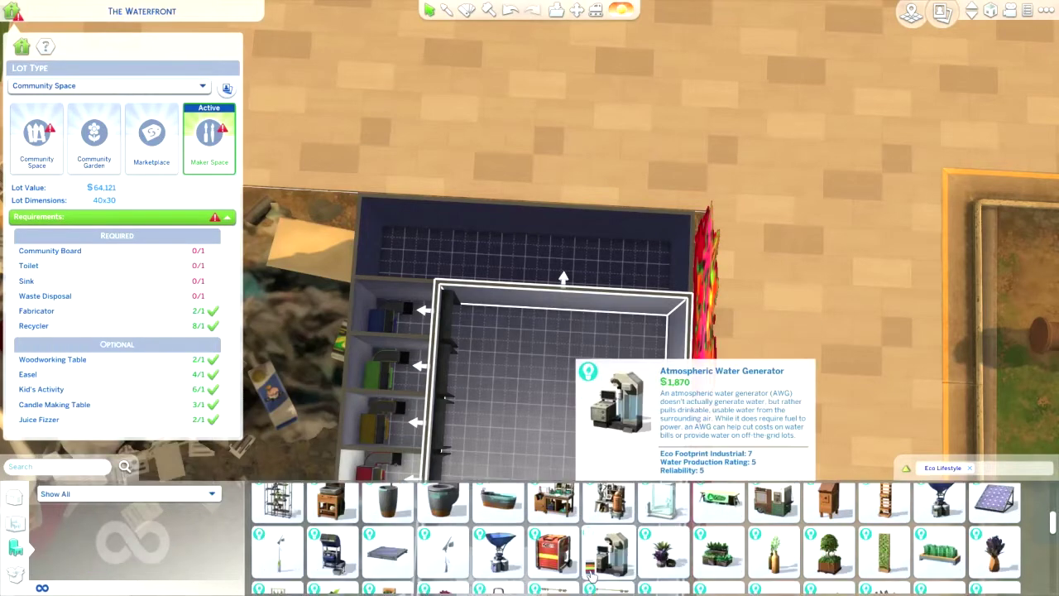
scroll(590, 575, down, 5)
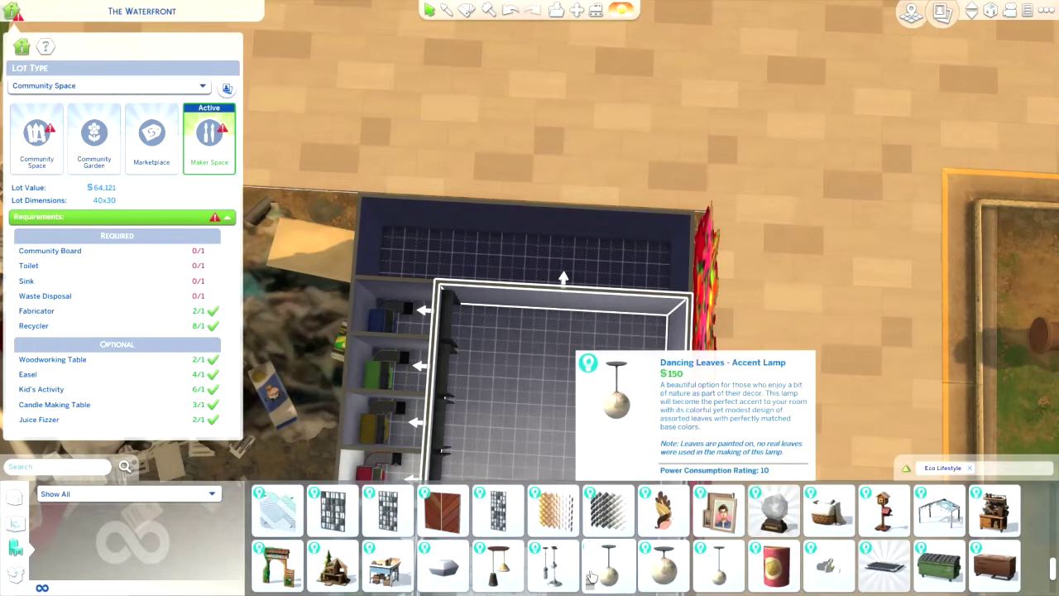
scroll(590, 577, down, 1)
click(277, 511)
scroll(546, 381, up, 5)
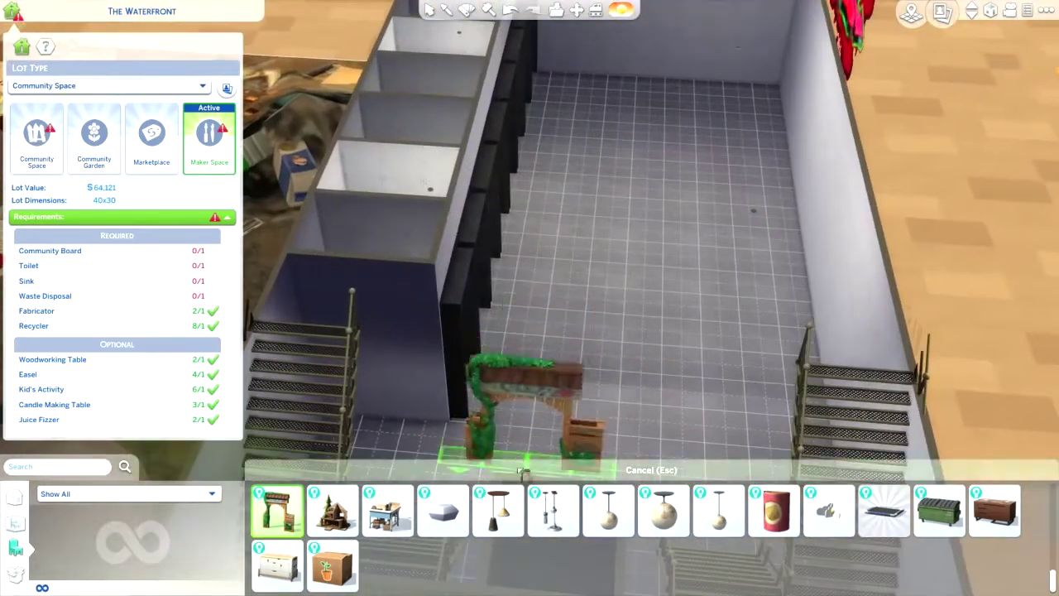
scroll(814, 402, down, 5)
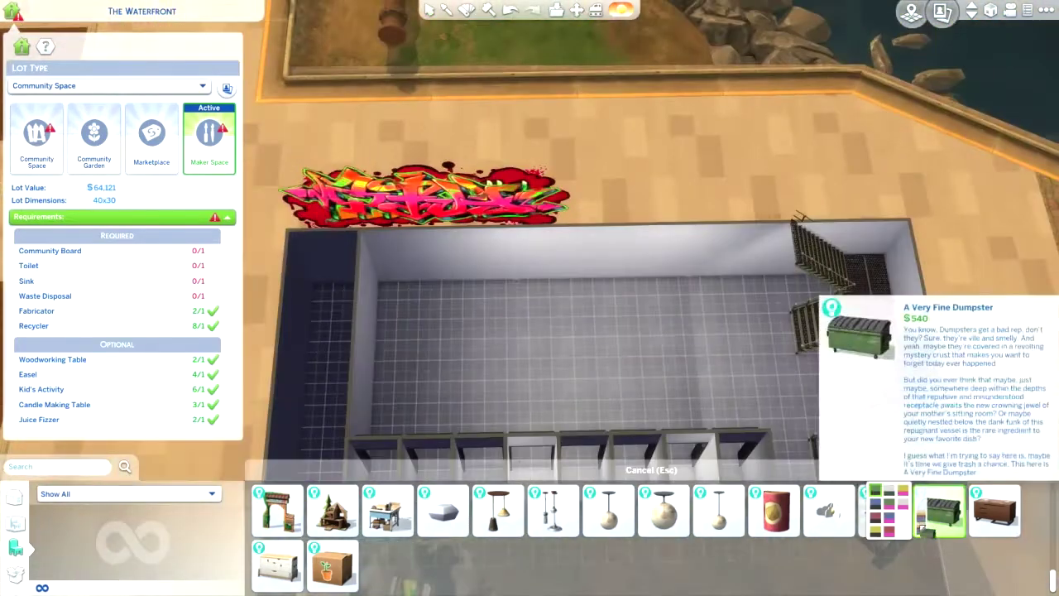
Line up five Very Fine Dumpsters in different colours along the wall opposite the recycler cubicles
click(939, 510)
scroll(402, 284, up, 3)
click(414, 285)
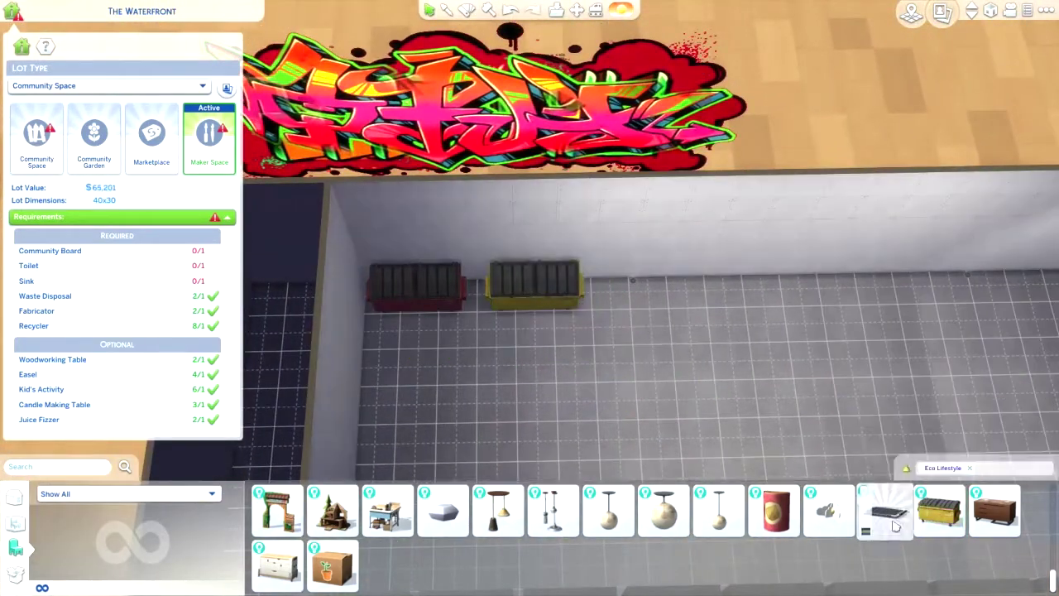
click(886, 511)
click(653, 285)
click(887, 513)
click(770, 285)
click(888, 495)
click(886, 285)
scroll(816, 389, down, 2)
scroll(718, 158, down, 3)
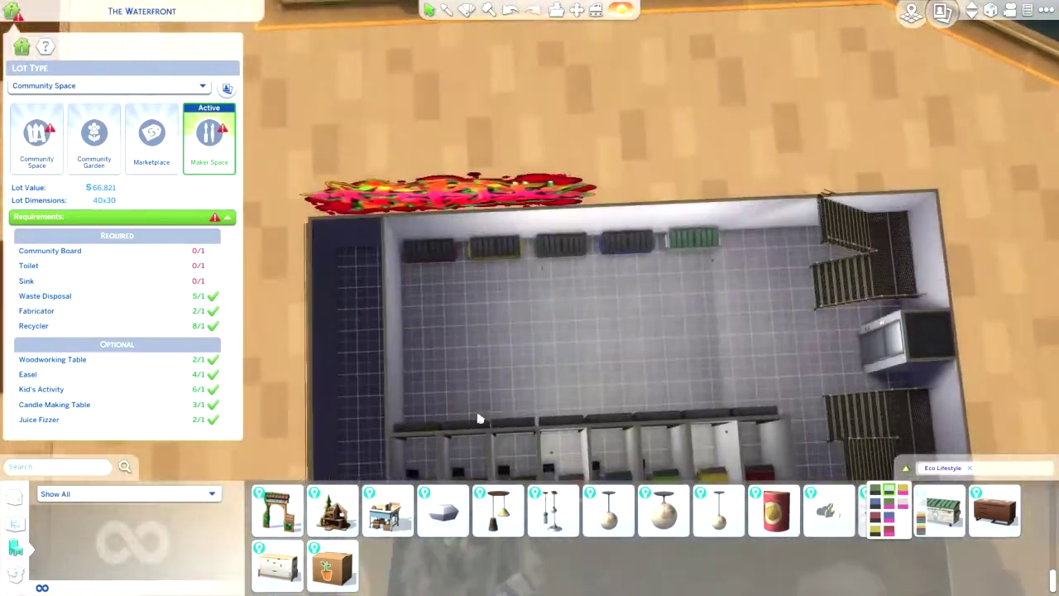
Build walls around the five dumpsters so each stands in its own cubicle facing the hall
key(w)
drag(649, 168, 285, 170)
scroll(553, 73, up, 3)
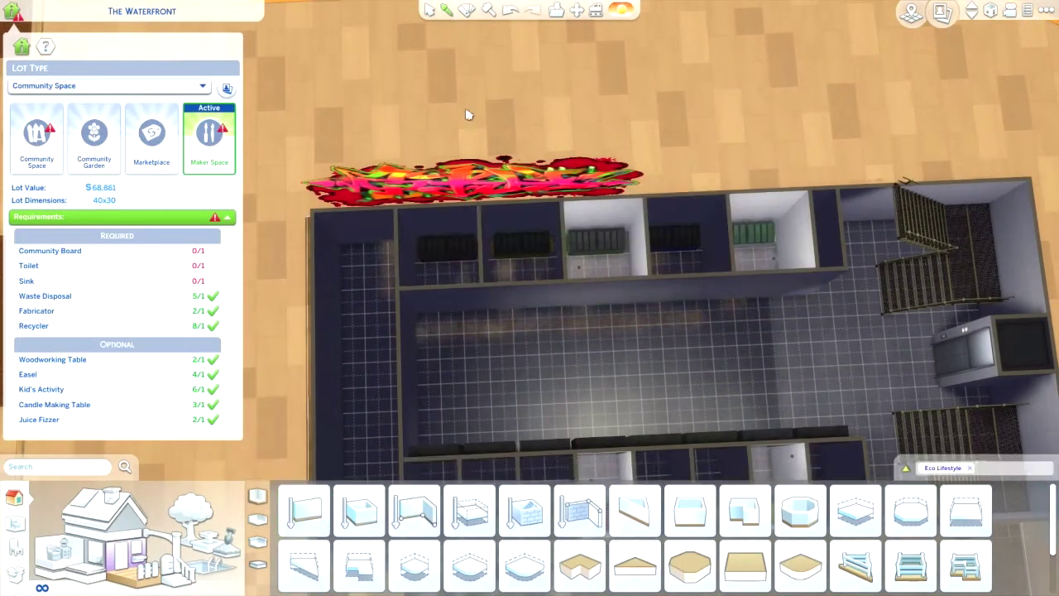
Add a black open doorway to each dumpster cubicle and two side by side into the hall's end room
key(Down)
key(d)
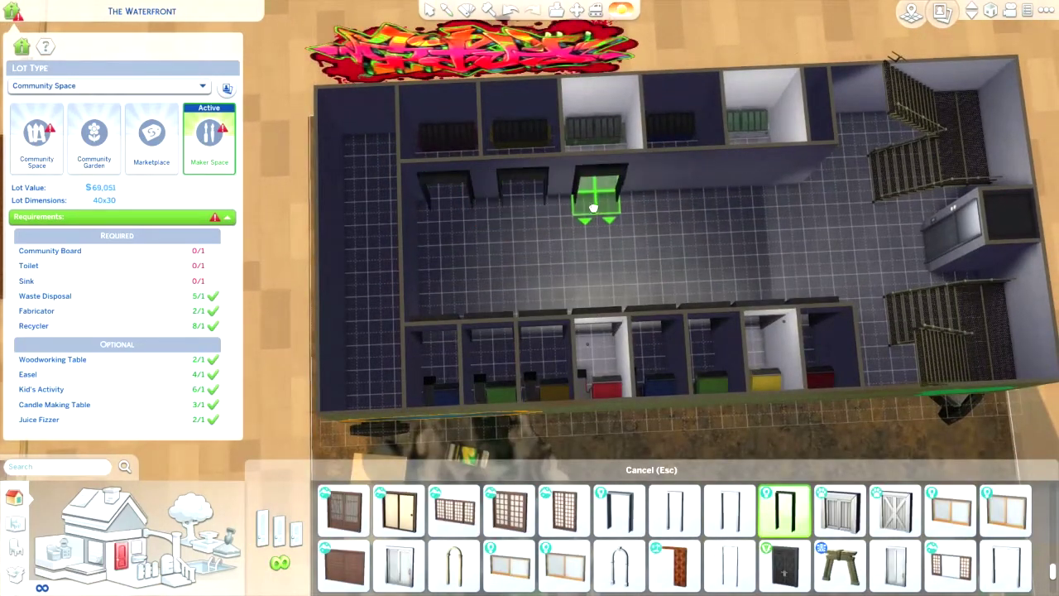
click(741, 202)
key(period)
scroll(567, 220, up, 3)
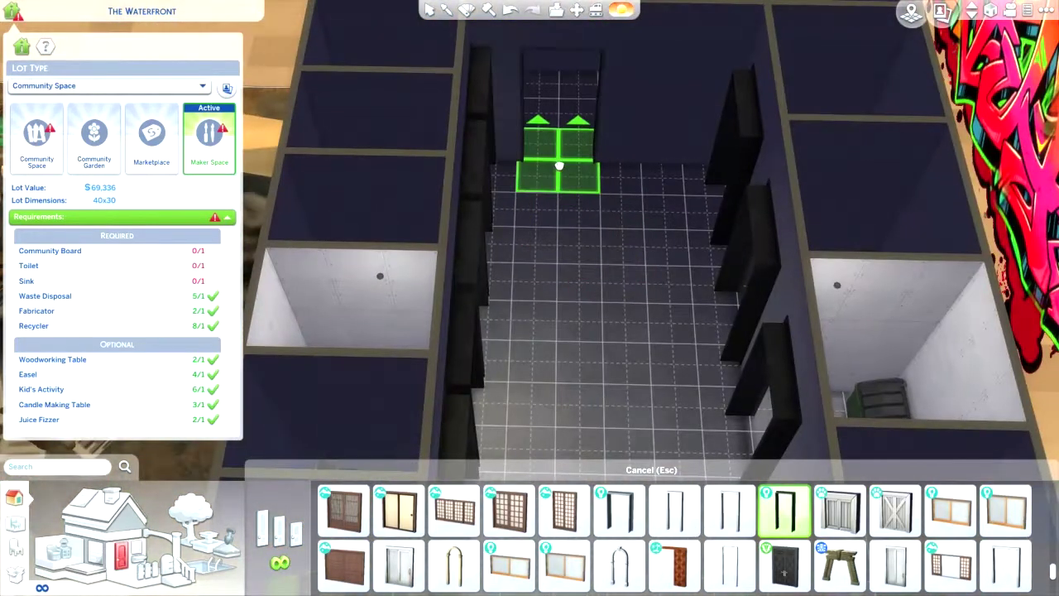
click(658, 172)
scroll(568, 101, down, 5)
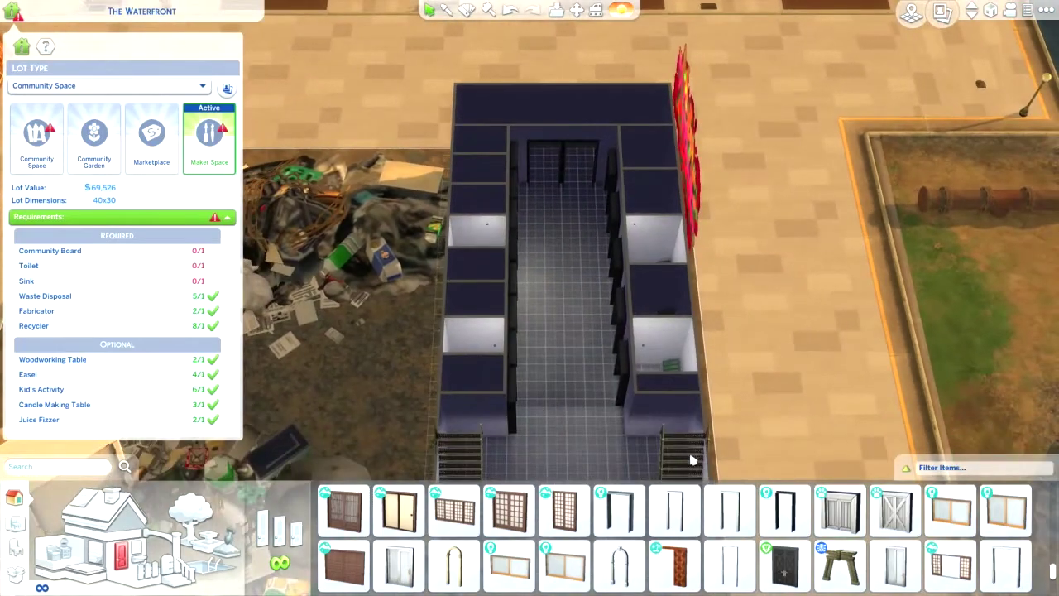
Split the long room at the end of the hall into two rooms with a dividing wall
key(w)
scroll(693, 460, up, 5)
scroll(555, 273, down, 5)
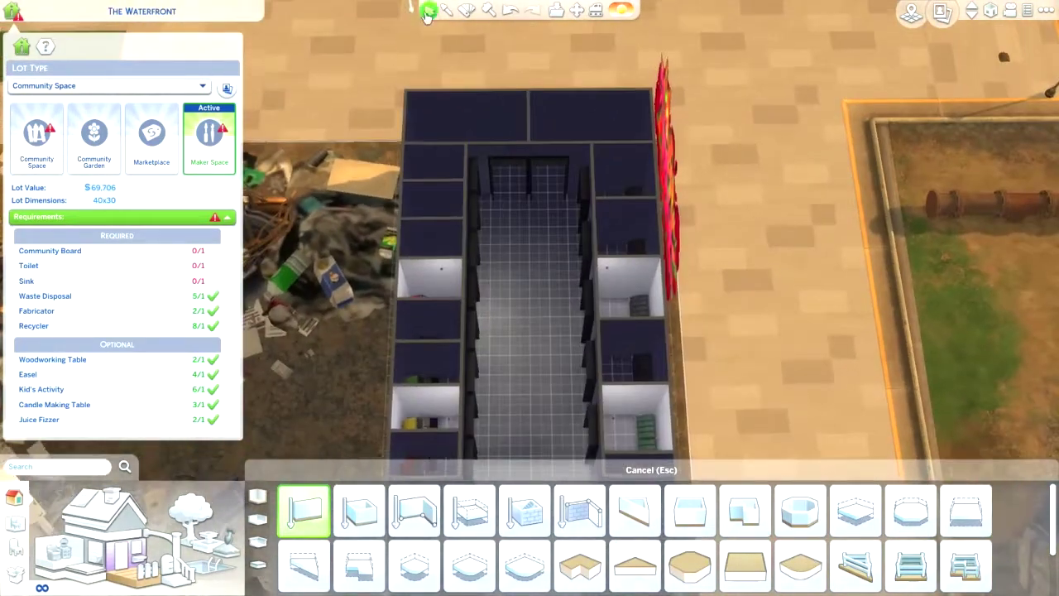
click(428, 14)
Place four small square tables down the middle of the hall, each surrounded by blue, red, yellow and green chairs
key(period)
scroll(525, 359, up, 5)
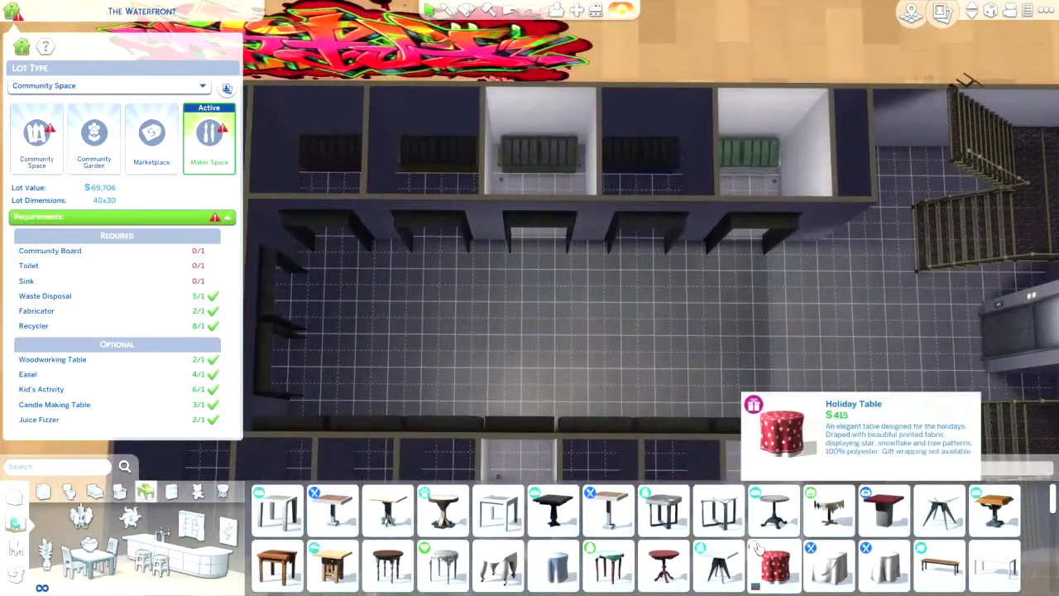
scroll(758, 548, down, 4)
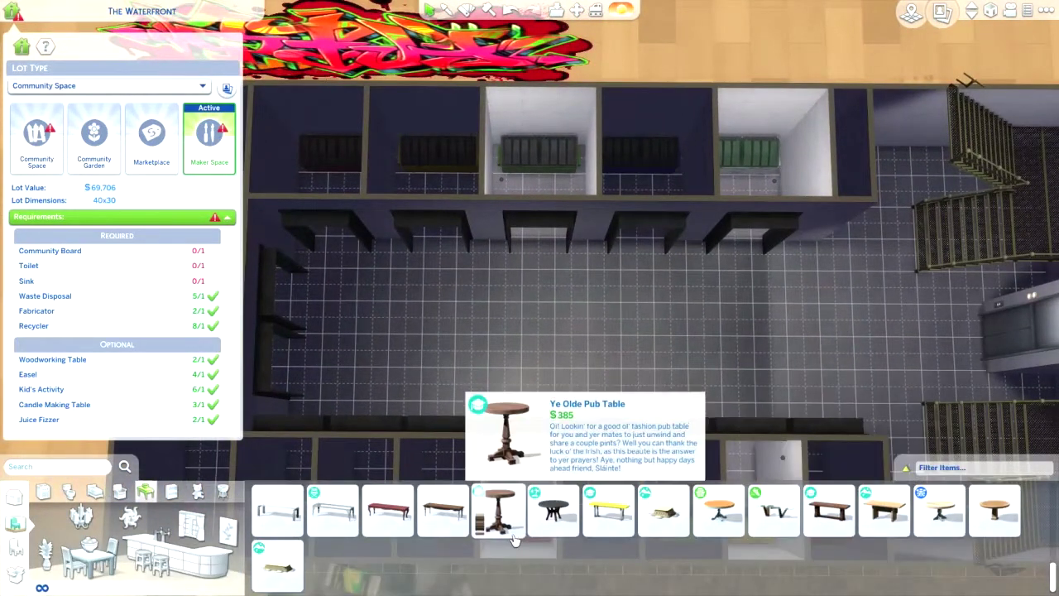
scroll(708, 540, up, 5)
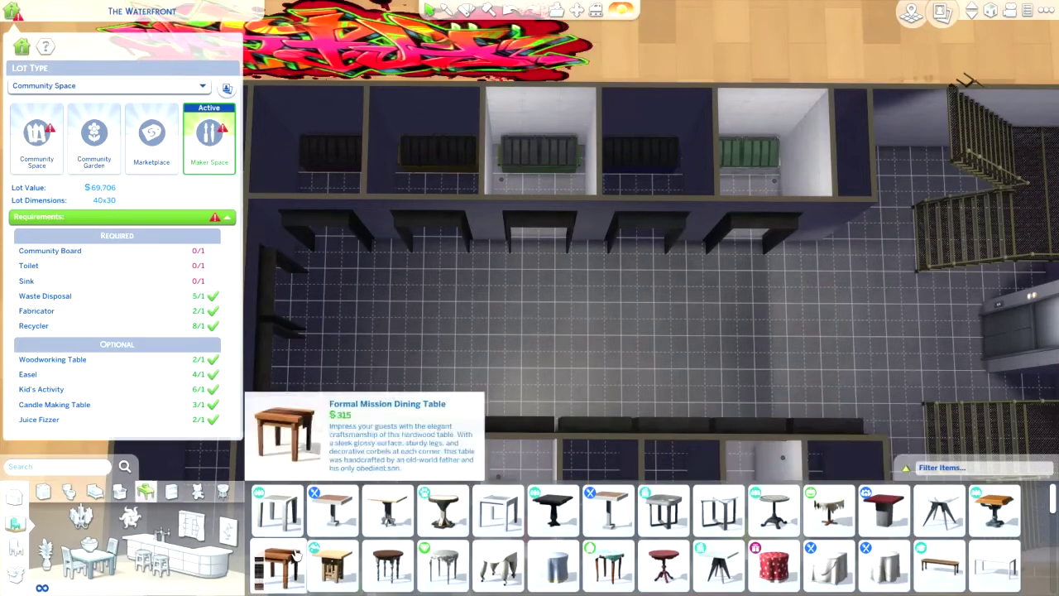
click(387, 510)
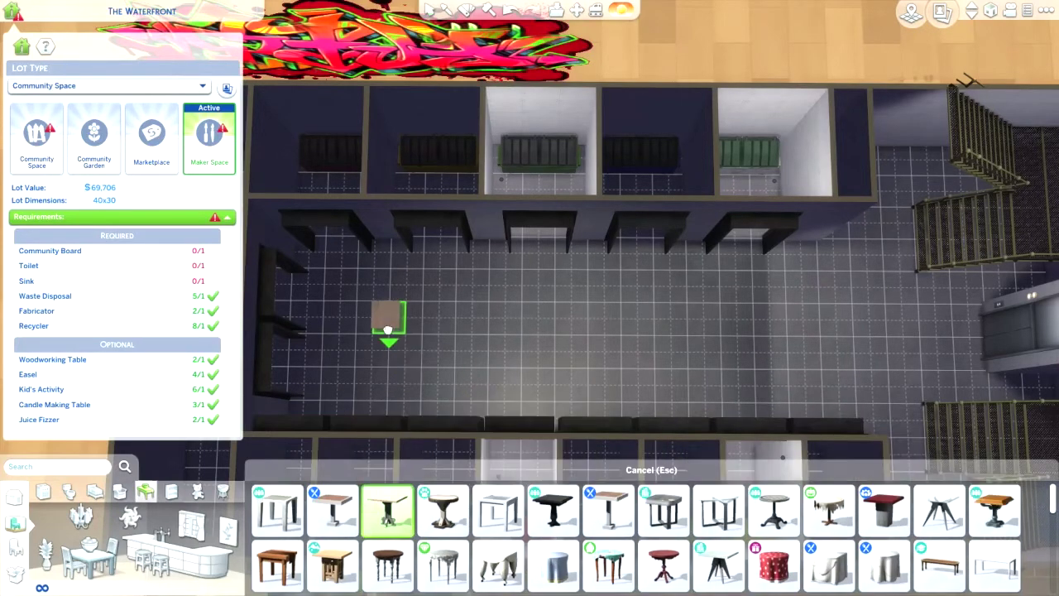
click(681, 506)
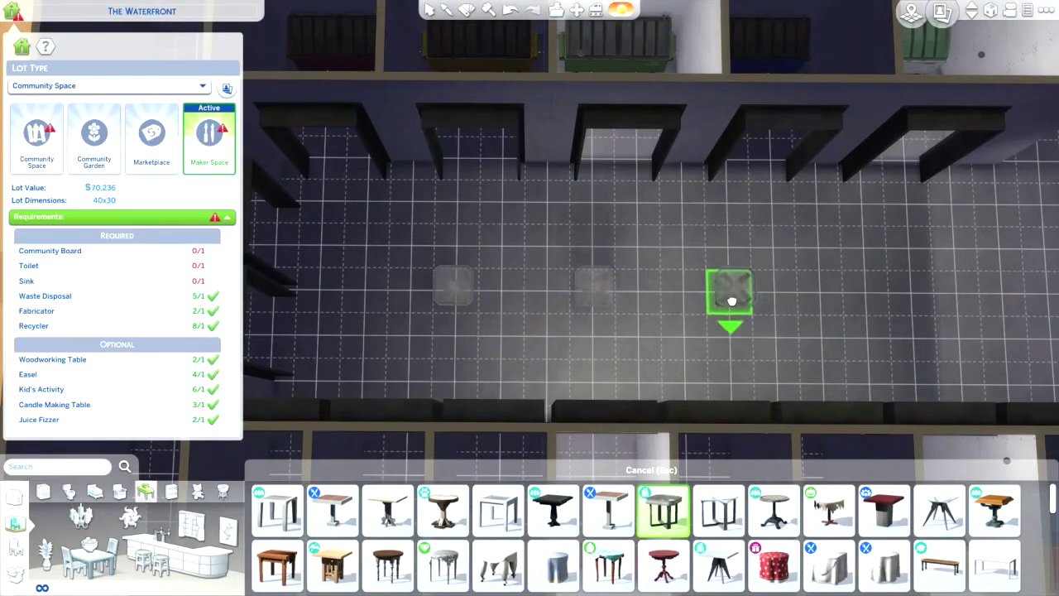
click(870, 301)
click(83, 563)
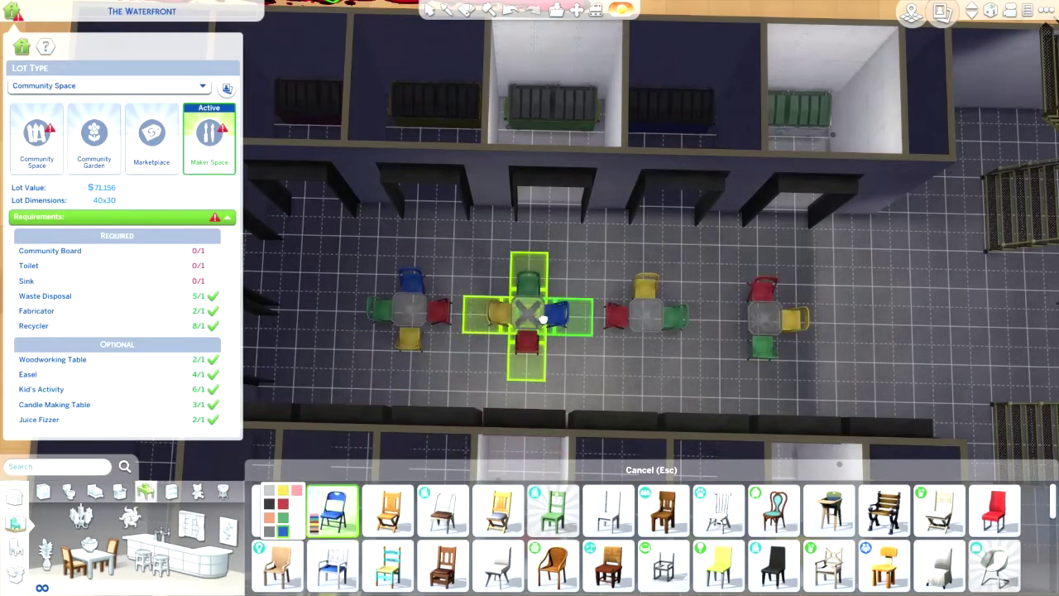
scroll(527, 320, down, 3)
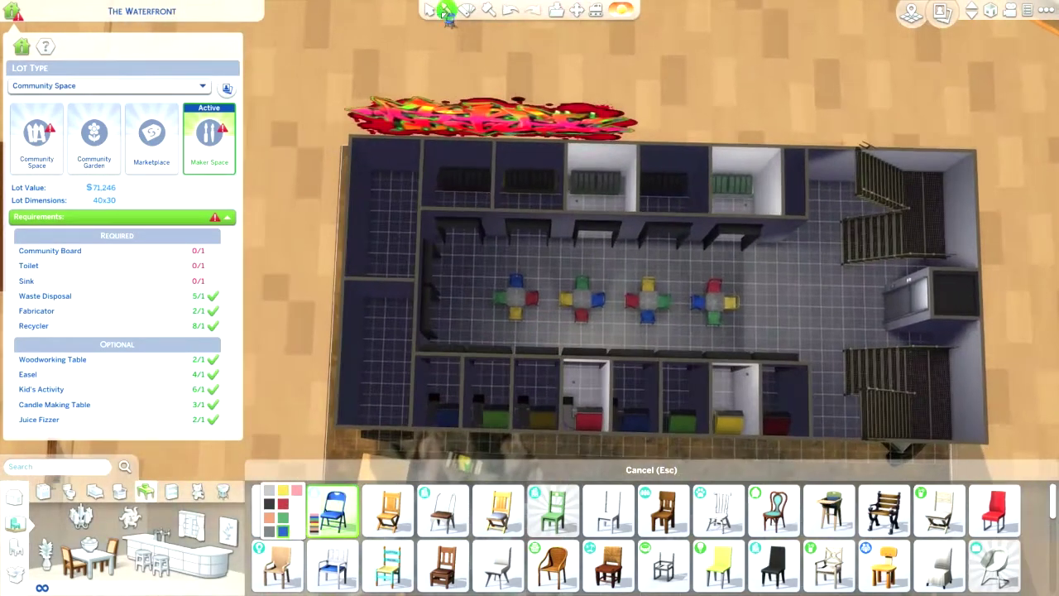
Place copies of the Super Subtle Saucer Light in the hall and in the dumpster and recycler cubicles
click(579, 208)
scroll(554, 365, up, 3)
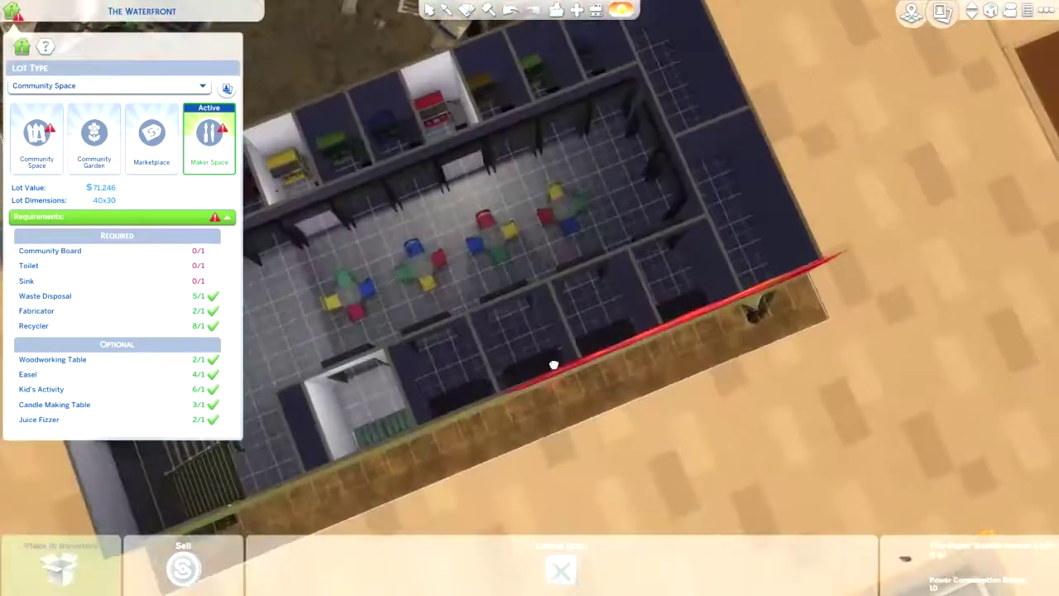
scroll(553, 365, up, 3)
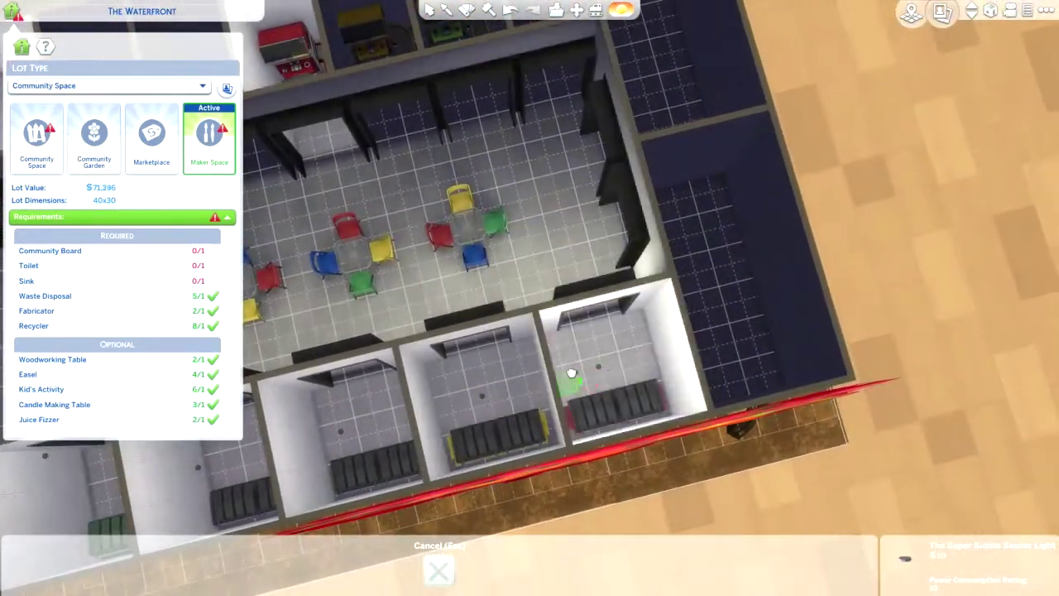
key(period)
scroll(517, 333, down, 2)
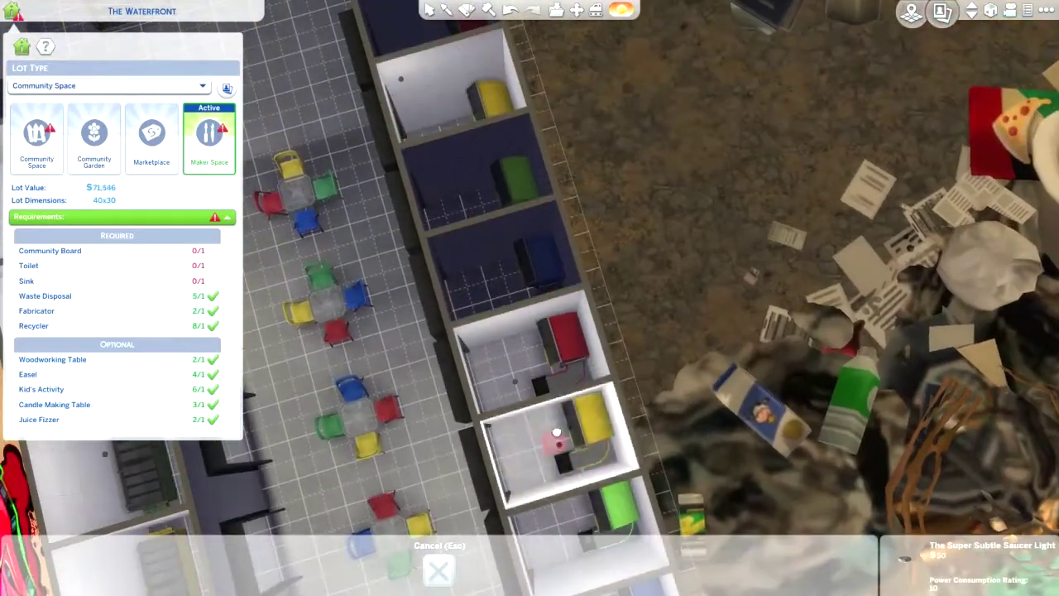
scroll(505, 306, up, 3)
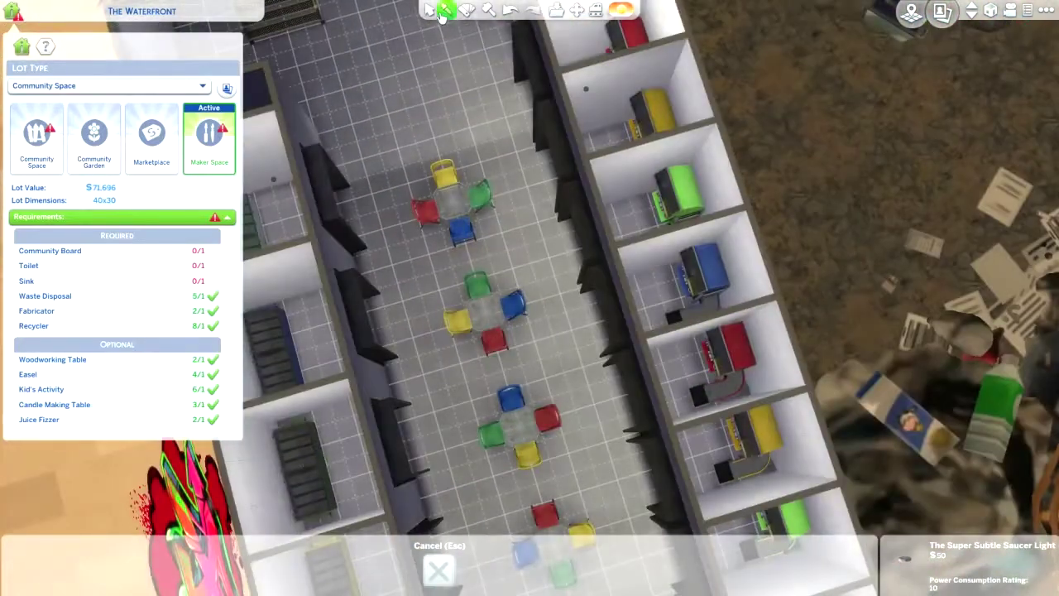
key(Escape)
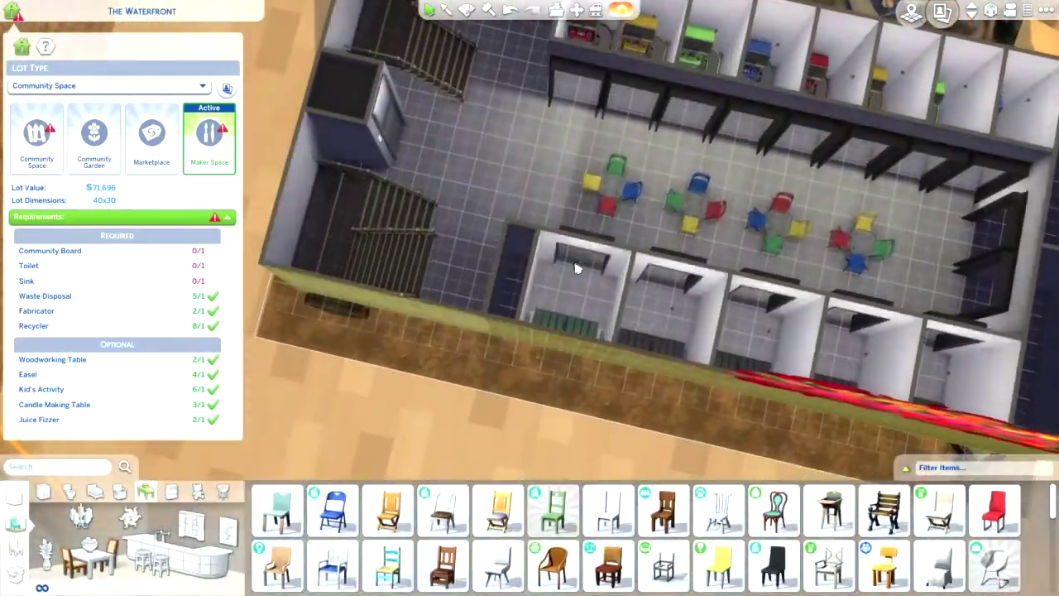
Place an L-shaped run of dark kitchen counters in the corner of the end room beside the dumpster cubicles
scroll(577, 267, down, 3)
key(comma)
scroll(542, 392, up, 4)
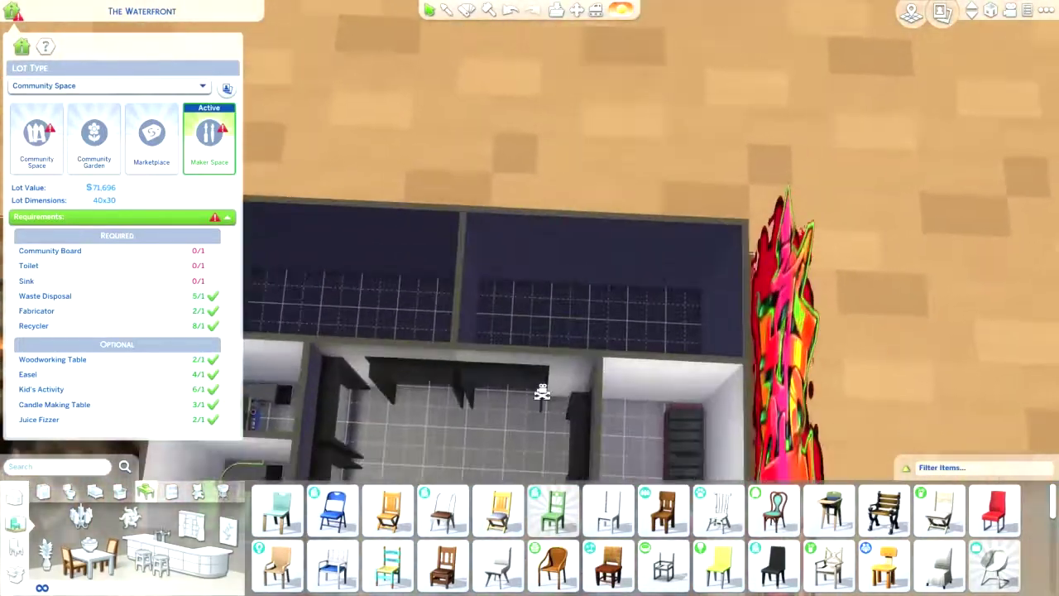
click(182, 554)
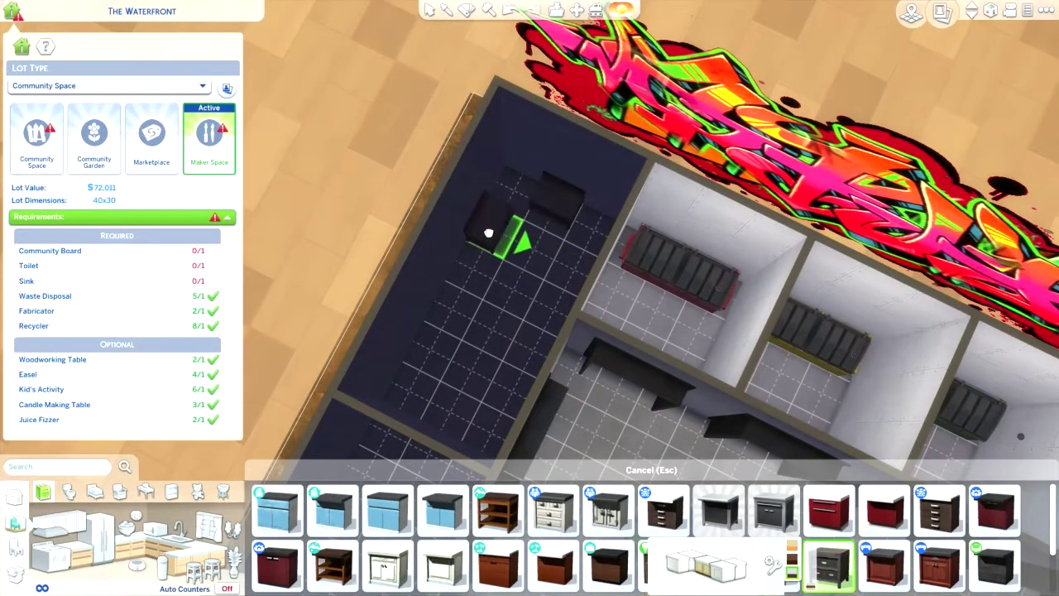
scroll(497, 240, up, 3)
key(comma)
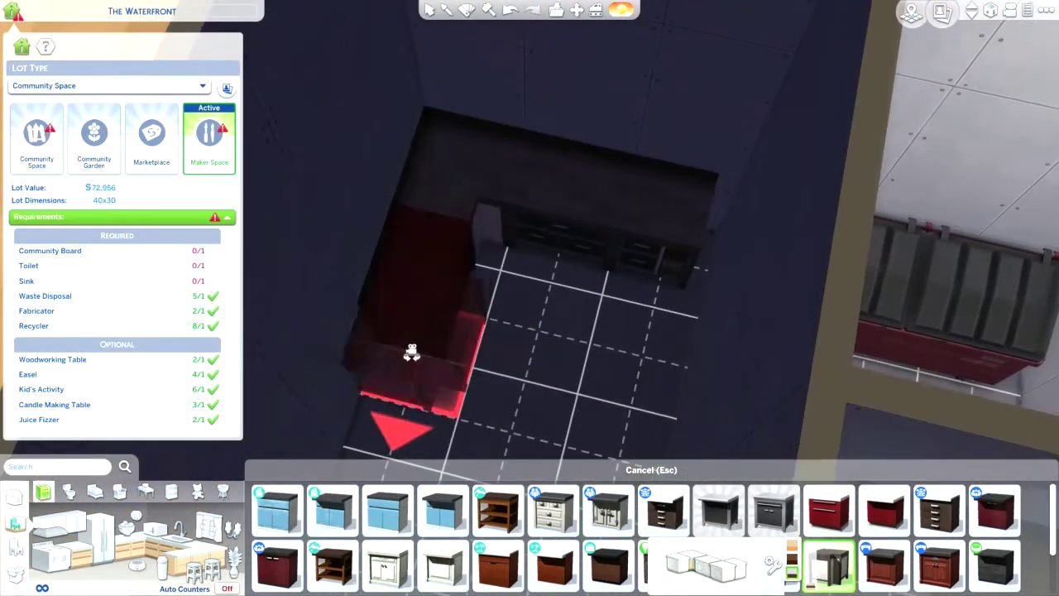
scroll(412, 352, up, 2)
key(Page_Down)
scroll(618, 328, up, 2)
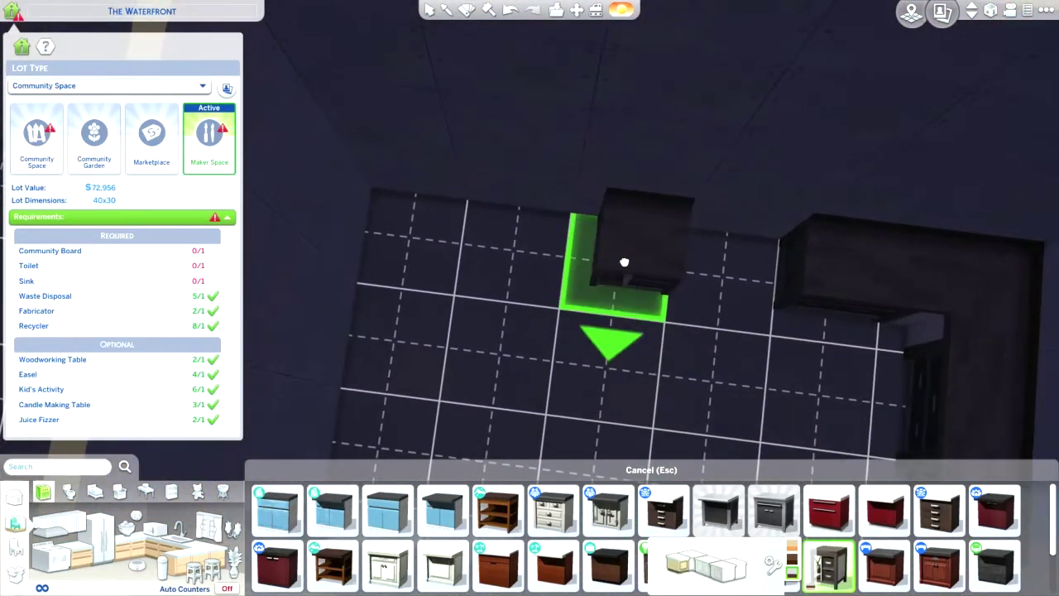
Try a second two-piece counter run with a London's Choice stove in the gap and a fridge beside it
scroll(624, 263, down, 3)
click(485, 307)
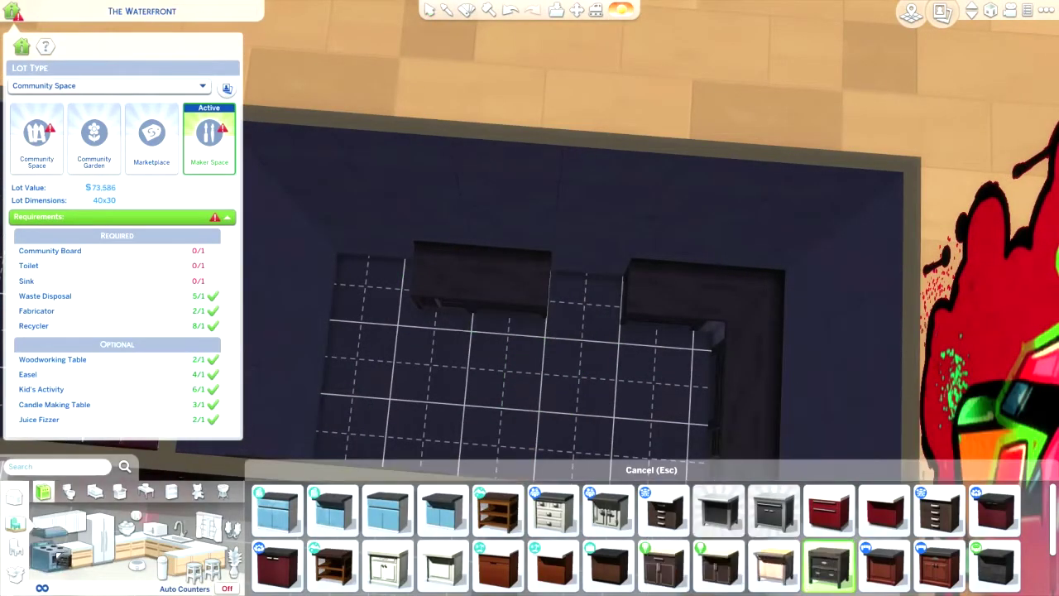
click(530, 318)
click(58, 559)
click(592, 532)
click(586, 302)
click(101, 538)
click(499, 517)
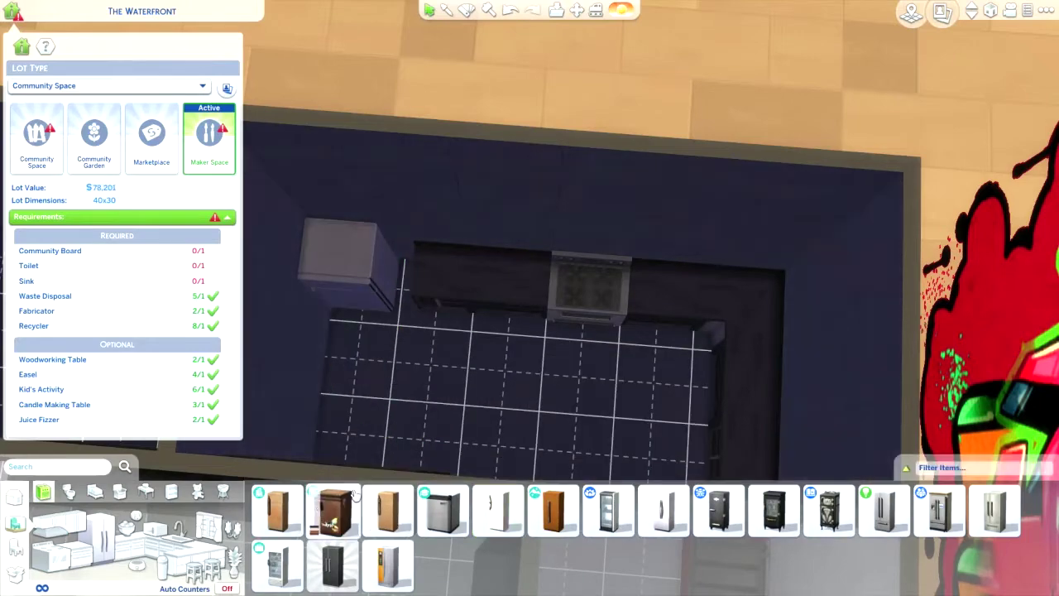
Install a sink in the side leg of the L-shaped kitchen counter
click(172, 536)
click(579, 513)
click(695, 377)
Delete the stove, the fridge and the separate two-piece counter run from the kitchen
click(590, 290)
scroll(403, 512, up, 3)
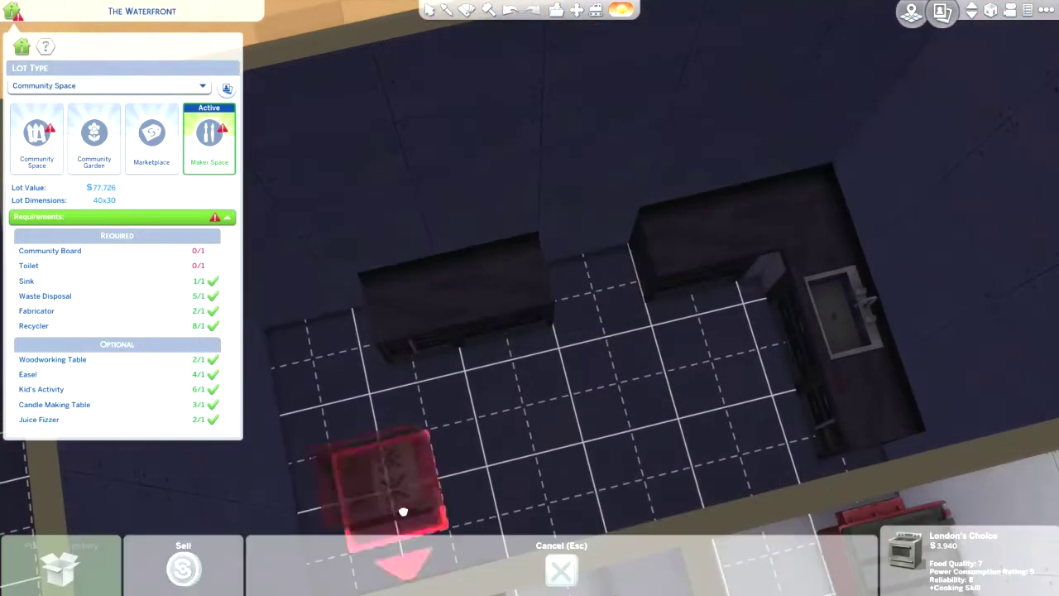
key(Delete)
scroll(587, 347, down, 2)
click(503, 260)
key(Delete)
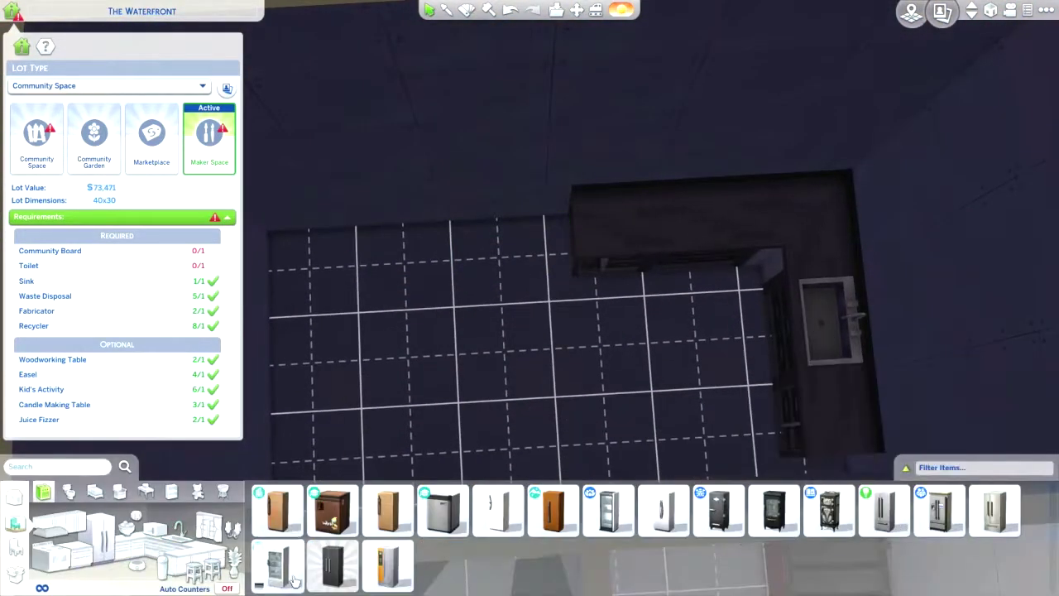
Place a glass-front refrigerator against the wall next to the L-shaped counter
click(278, 571)
click(516, 253)
scroll(516, 254, down, 2)
Add a blue and a red vending machine along the kitchen wall beside the refrigerator
click(54, 555)
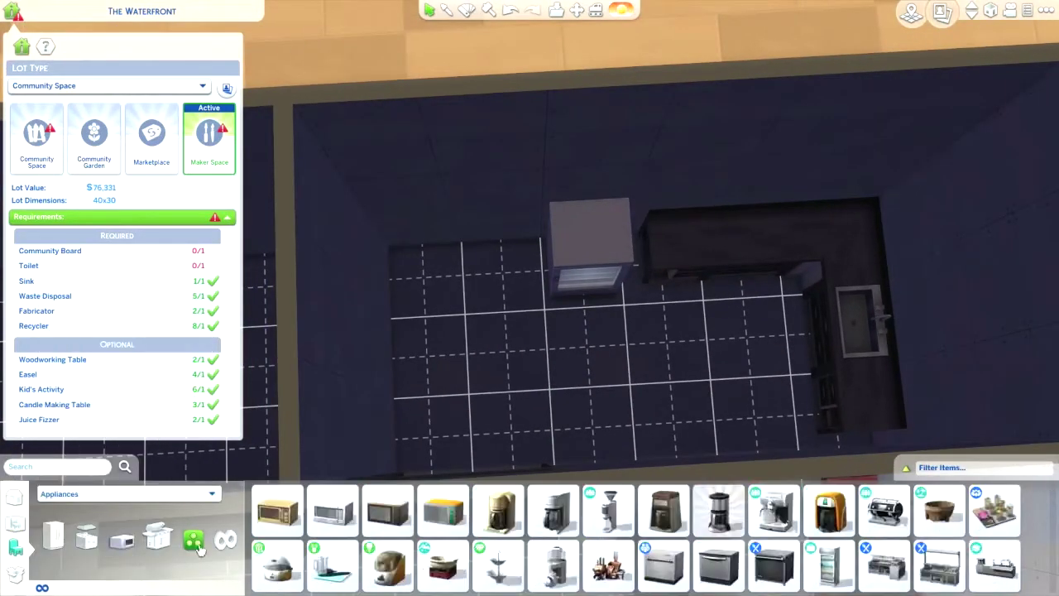
scroll(311, 556, down, 5)
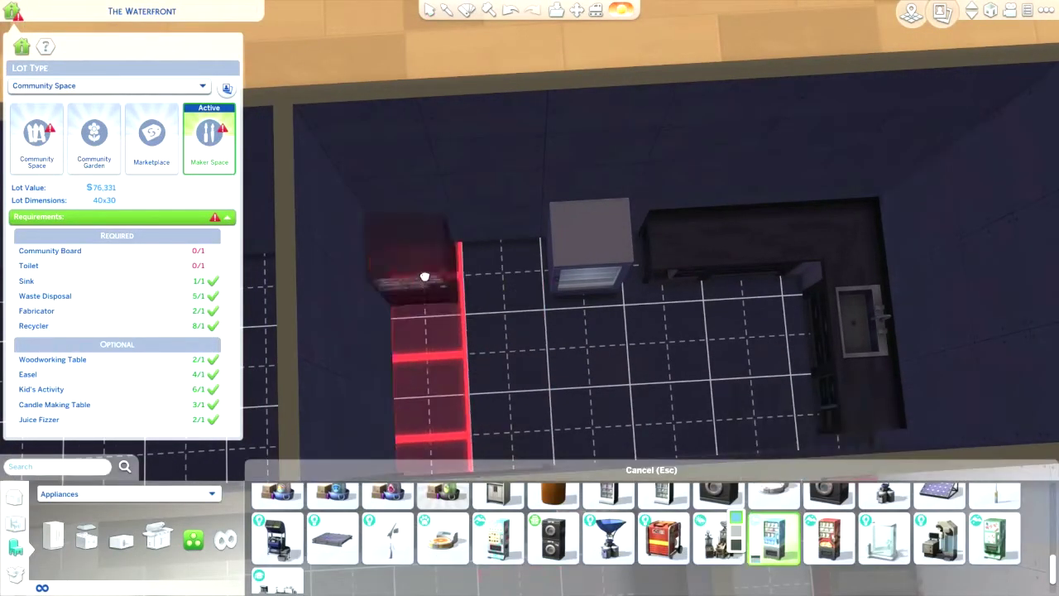
scroll(424, 275, down, 2)
click(426, 287)
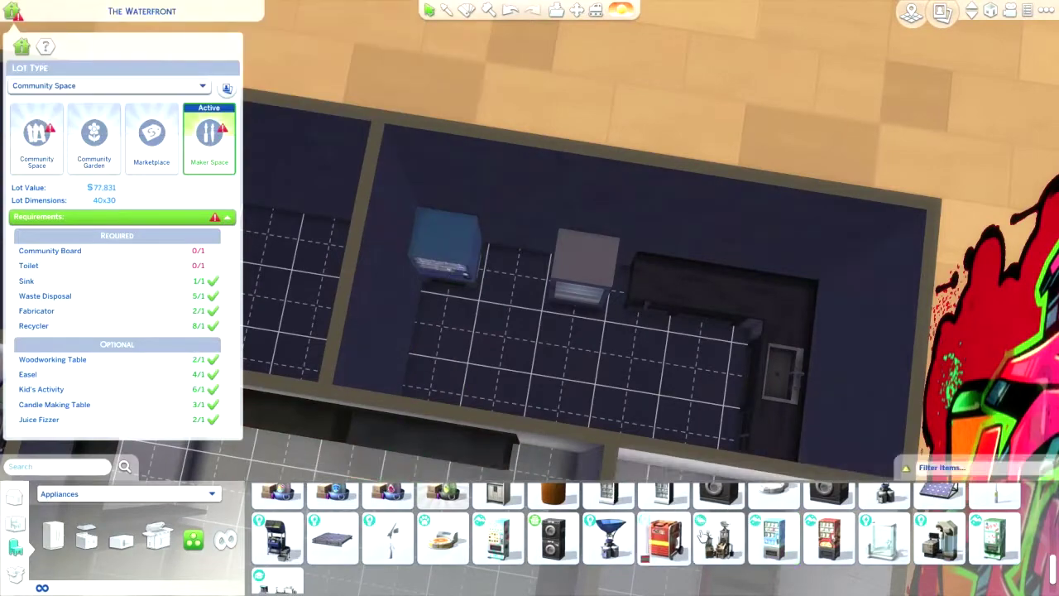
scroll(574, 366, down, 2)
Put The Omniwaver microwave on the kitchen counter
scroll(496, 538, up, 3)
click(389, 510)
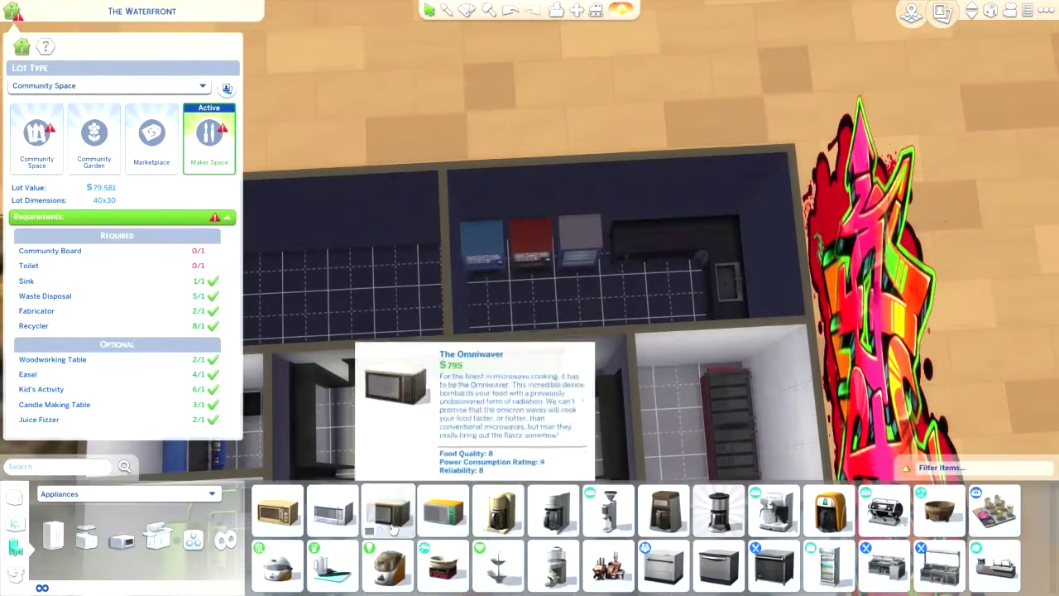
click(672, 225)
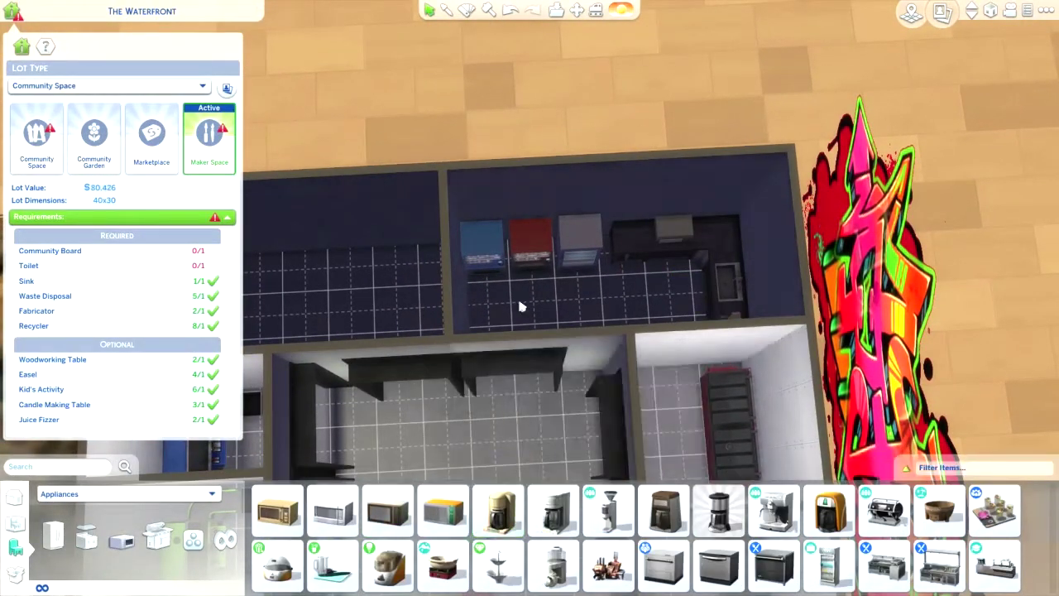
Place Super Subtle Saucer ceiling lights in the kitchen, the empty room beside it and the main hall on the ground floor
key(e)
click(721, 350)
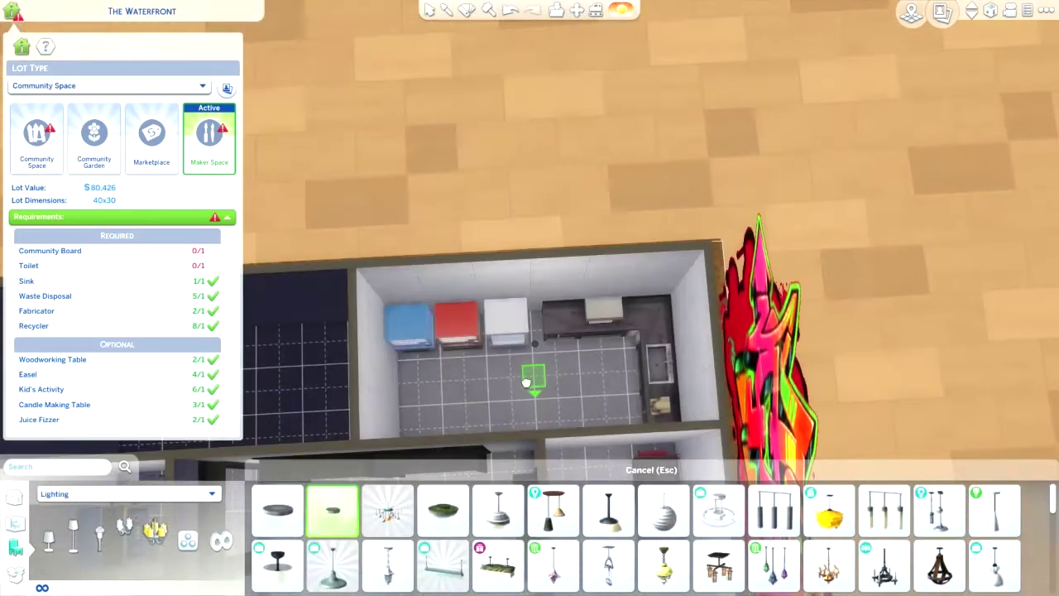
click(471, 46)
key(s)
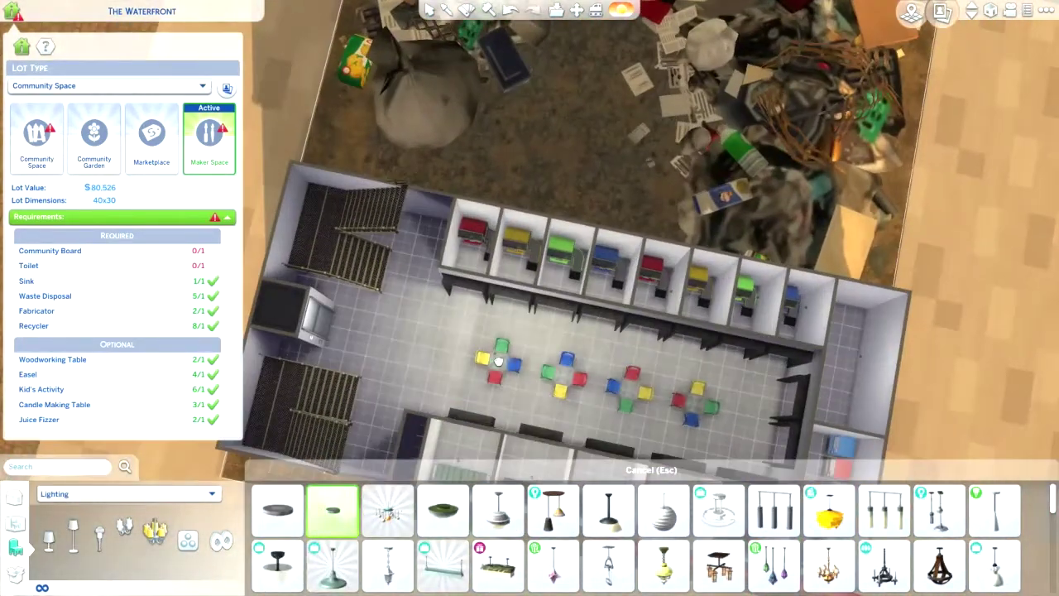
click(564, 379)
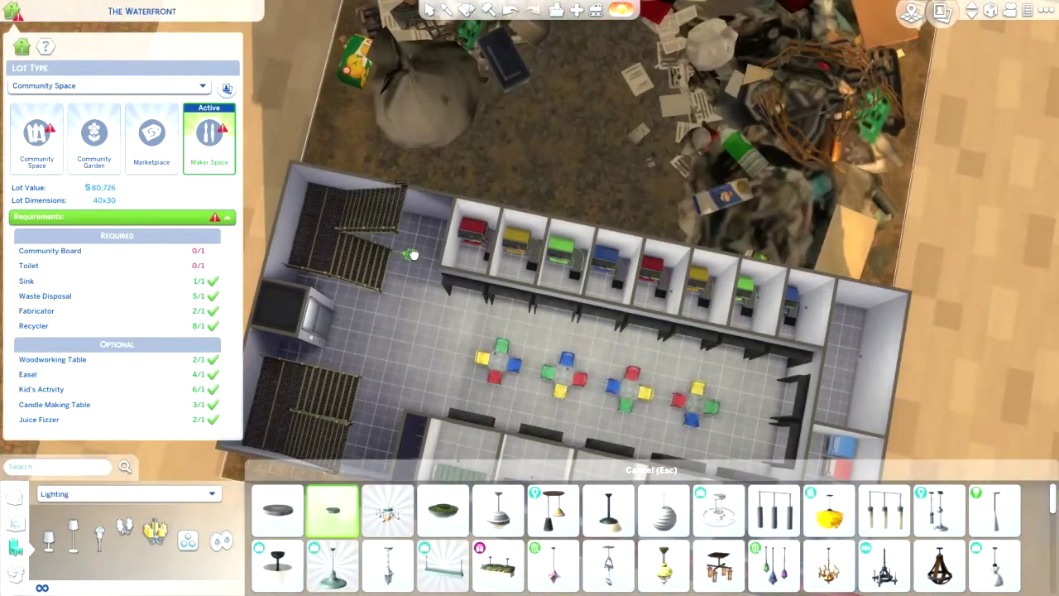
Place the same saucer ceiling lights in the upper floor's stair area, central hall, workshop rooms and easel room
key(e)
click(496, 362)
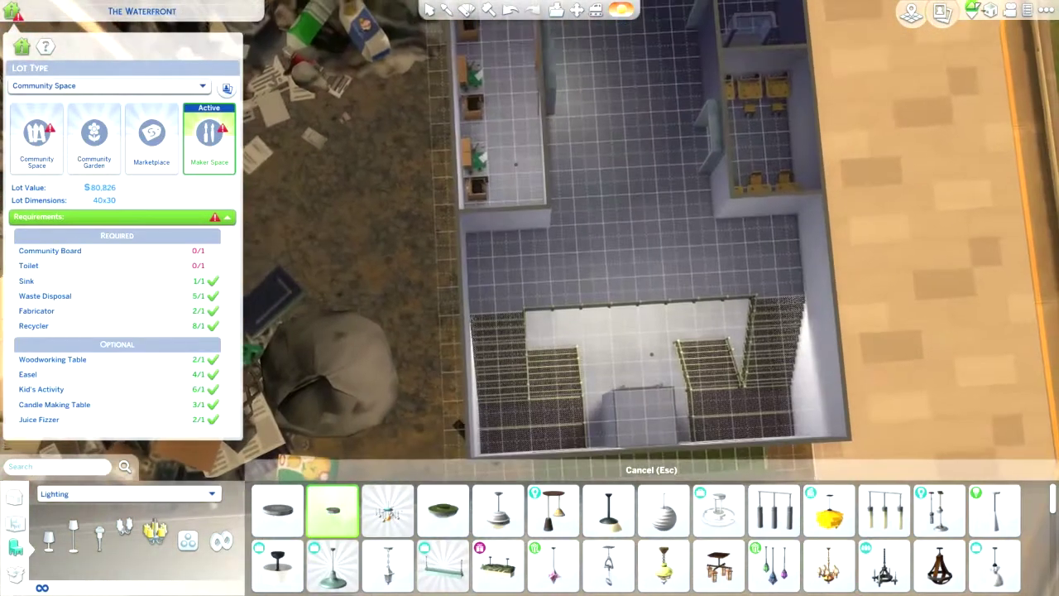
click(505, 267)
key(e)
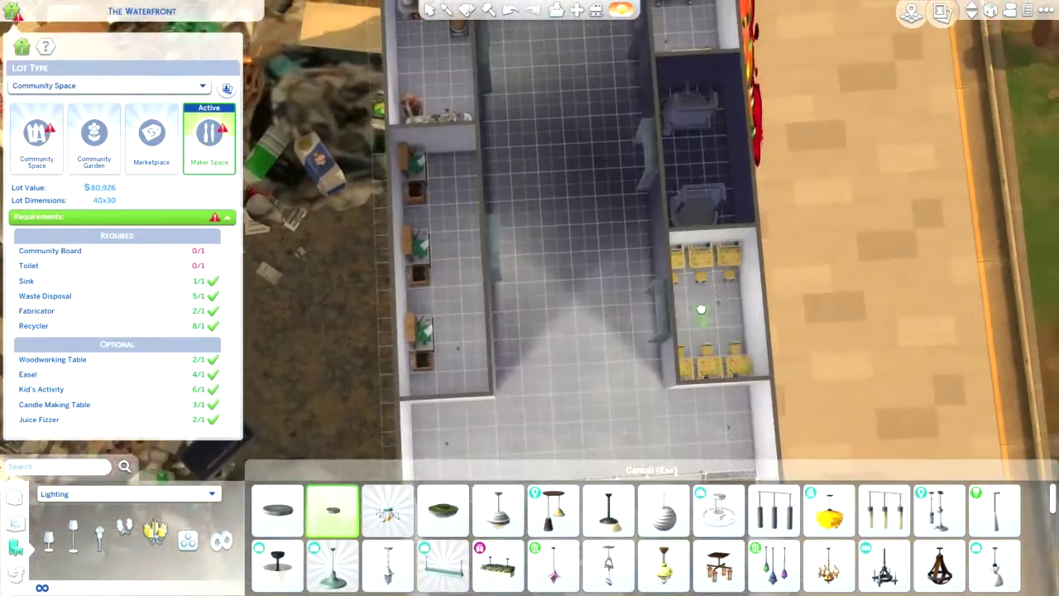
key(e)
scroll(591, 230, down, 3)
click(539, 406)
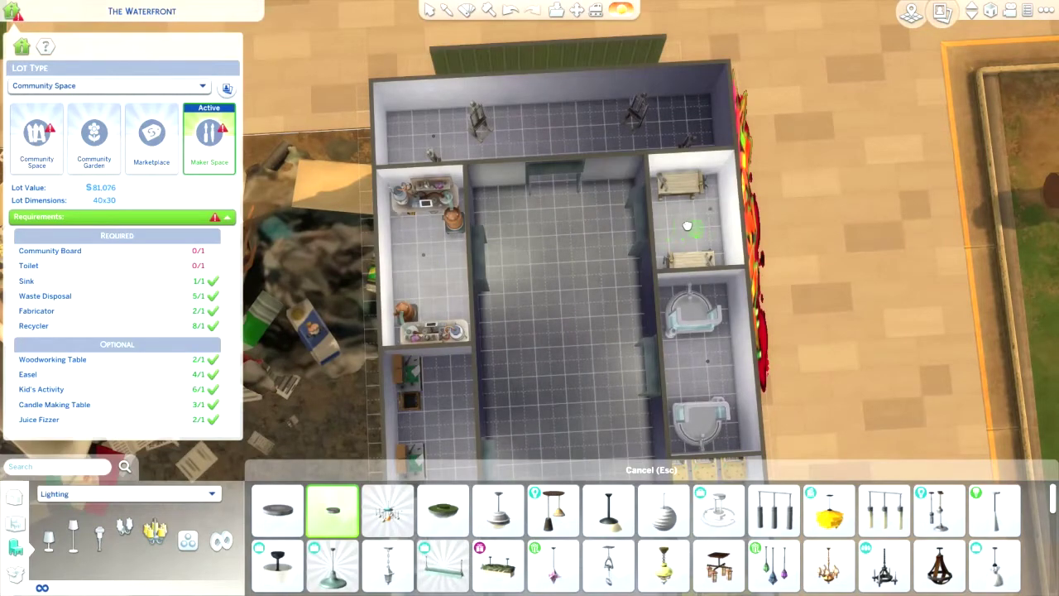
key(e)
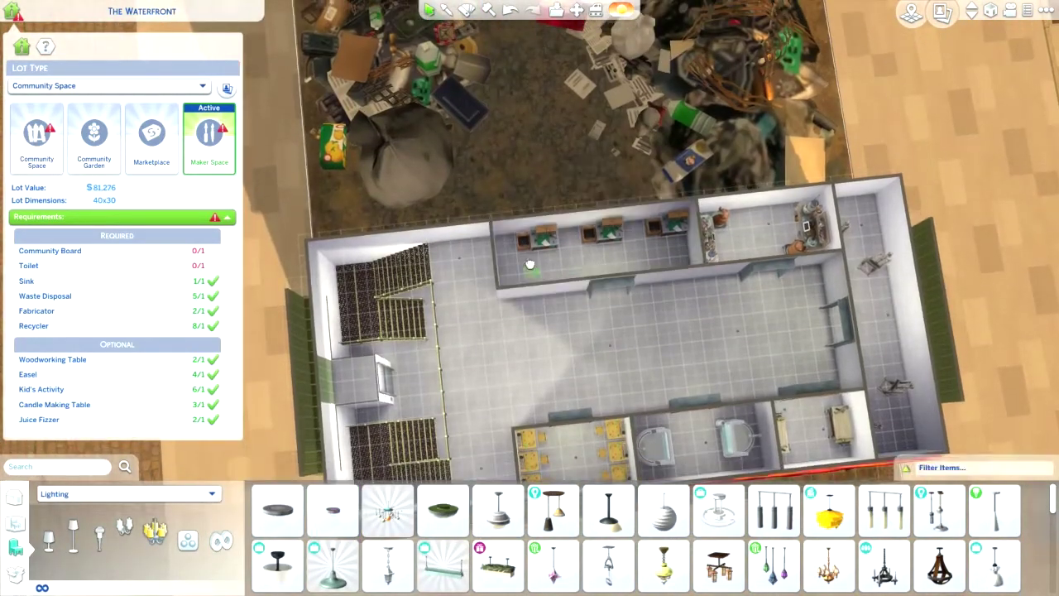
Move the saucer light in the upstairs room with three worktables to the middle of that room
click(531, 265)
scroll(540, 263, up, 4)
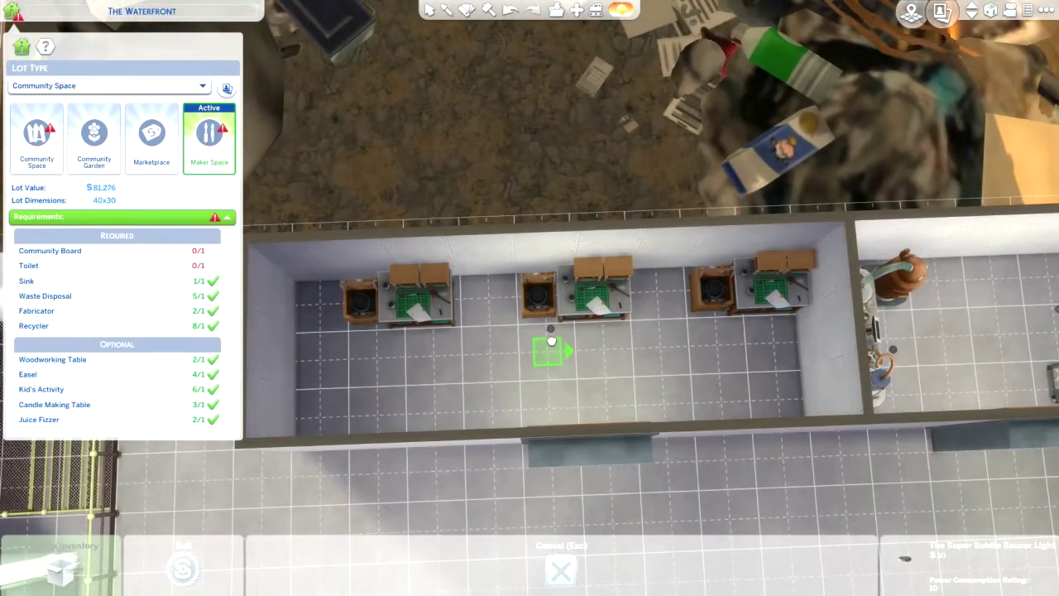
click(552, 340)
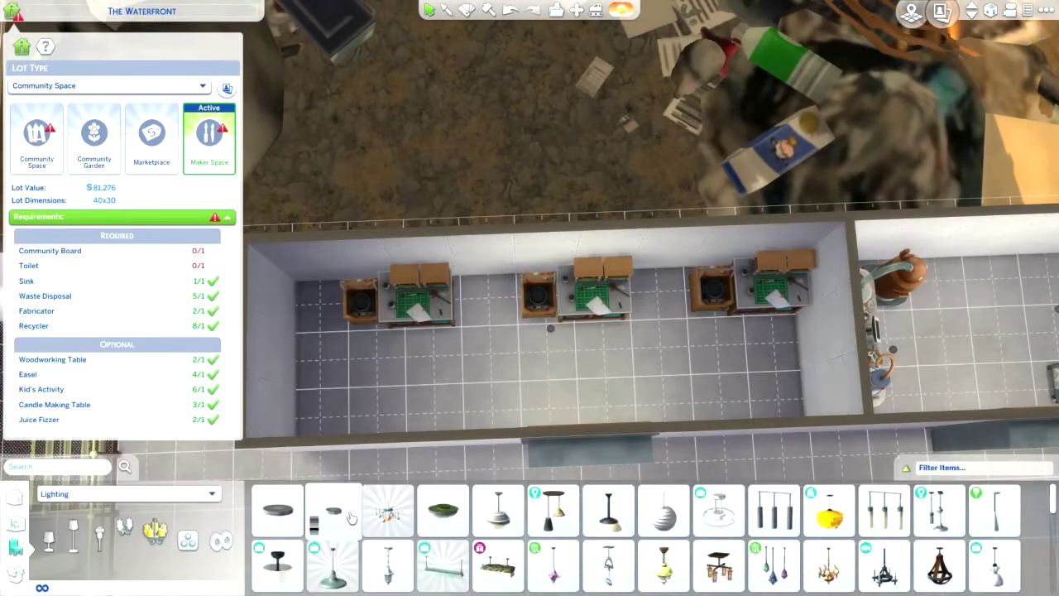
scroll(557, 386, down, 2)
key(Escape)
Build interior walls at one end of the empty ground-floor room to form three small toilet stalls
drag(558, 385, 546, 283)
scroll(546, 283, up, 3)
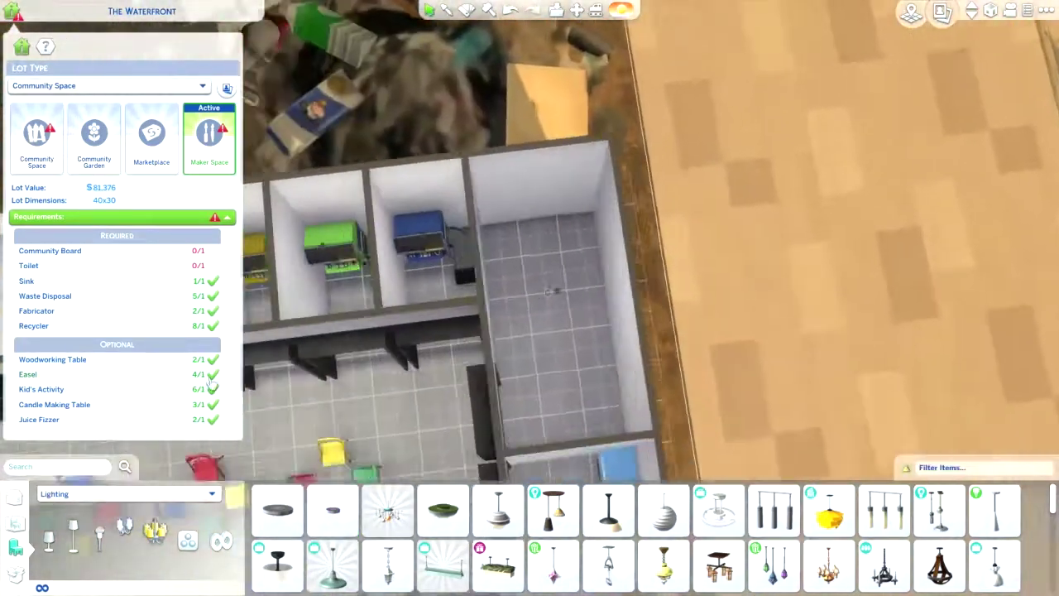
click(15, 497)
click(290, 520)
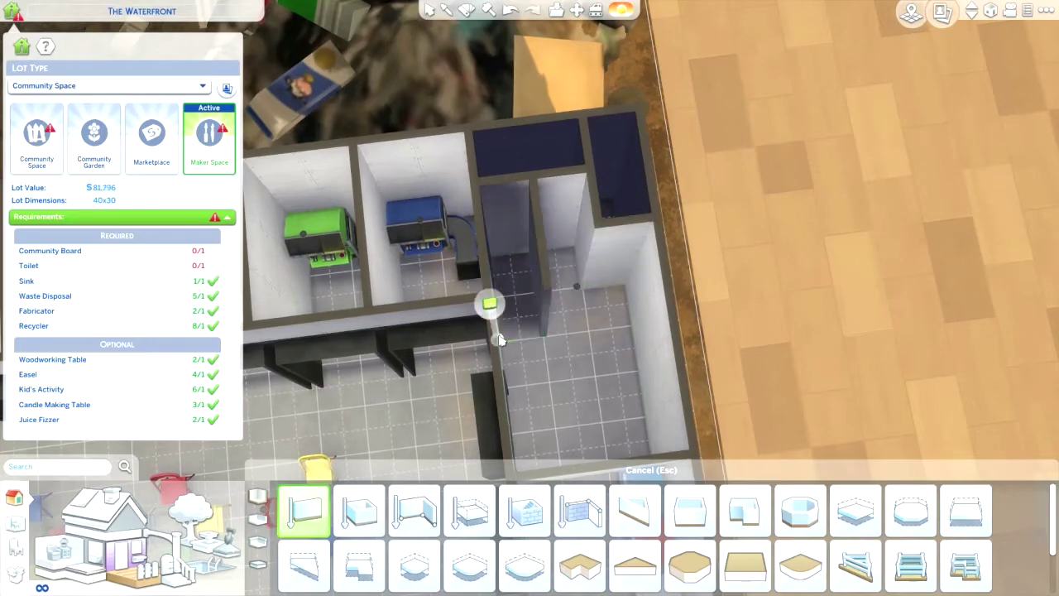
mouse_move(530, 340)
mouse_down()
mouse_move(571, 346)
mouse_move(542, 331)
mouse_up()
Fit a matching single door with a blue-grey frame to each of the three toilet stalls
click(132, 553)
scroll(653, 496, down, 2)
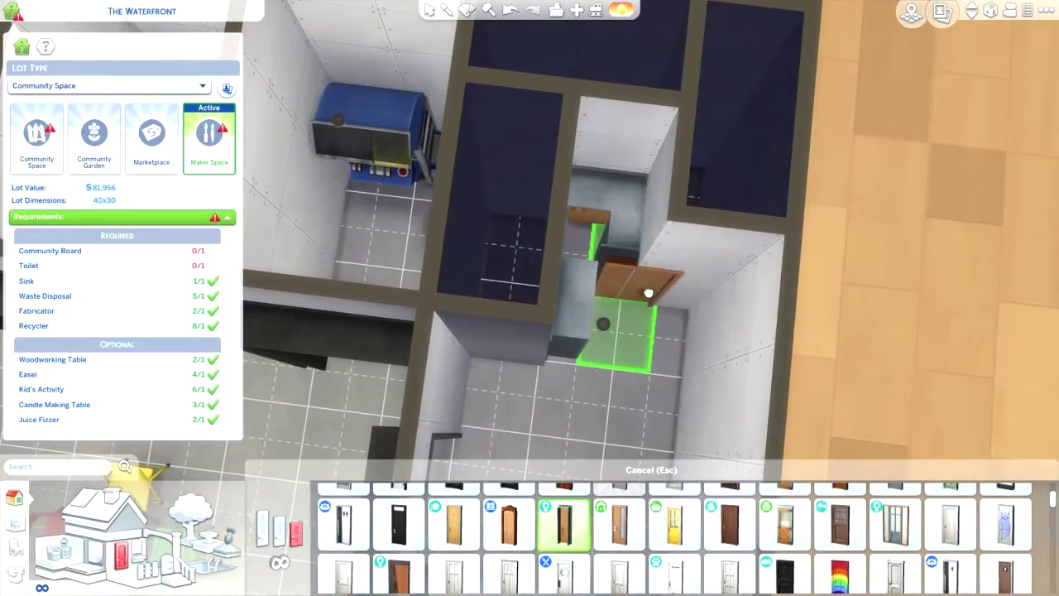
click(665, 296)
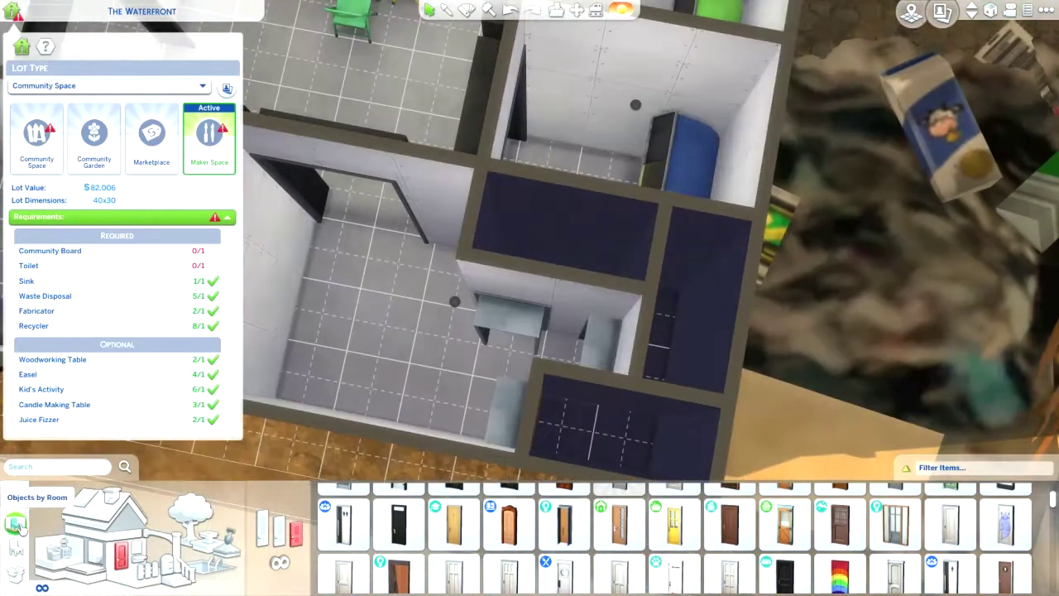
Place a white toilet in each of the three stalls and add saucer ceiling lights inside them
click(79, 518)
click(608, 511)
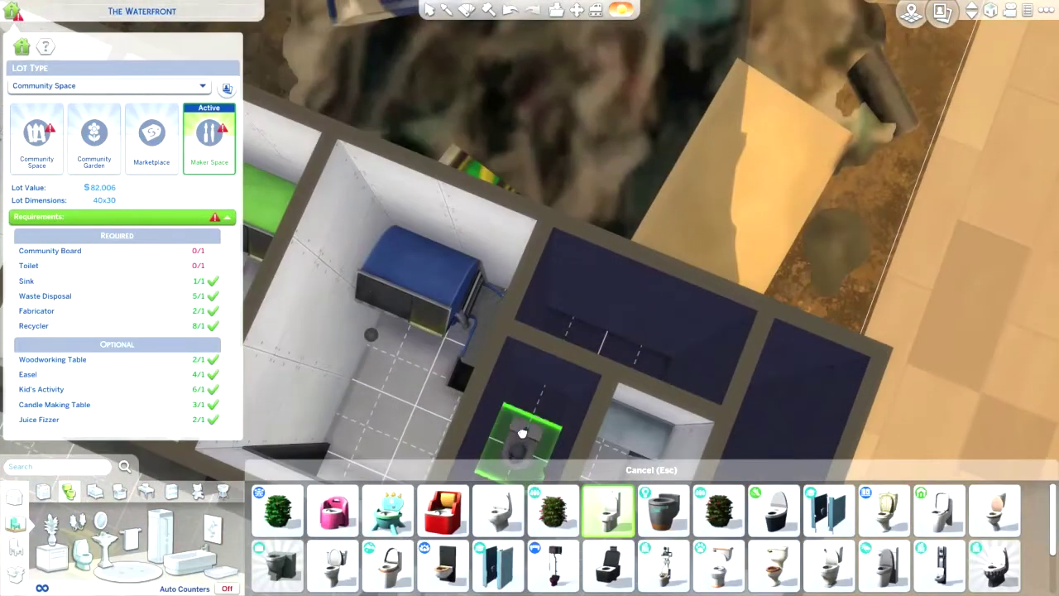
click(522, 433)
click(441, 278)
click(333, 510)
click(436, 335)
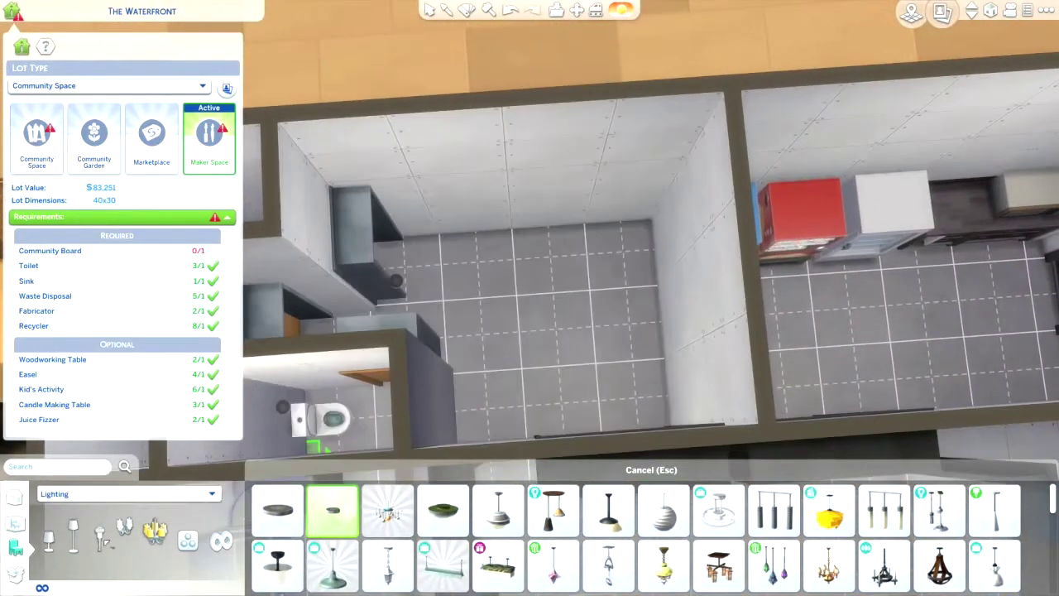
Place three white pedestal sinks in the washroom and choose a dark rectangular framed mirror for its wall
key(Escape)
click(190, 518)
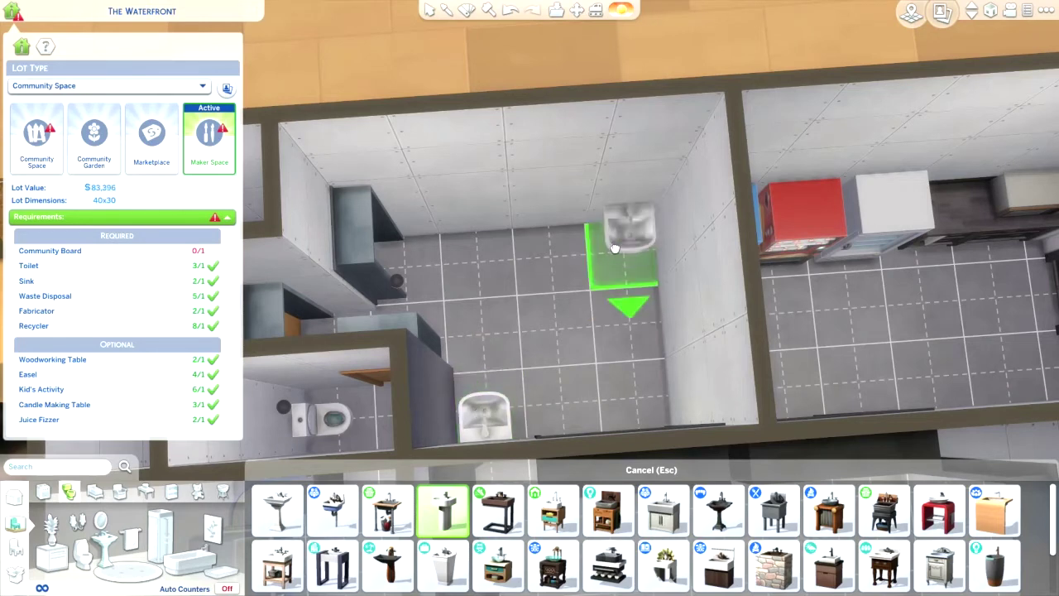
scroll(423, 548, down, 5)
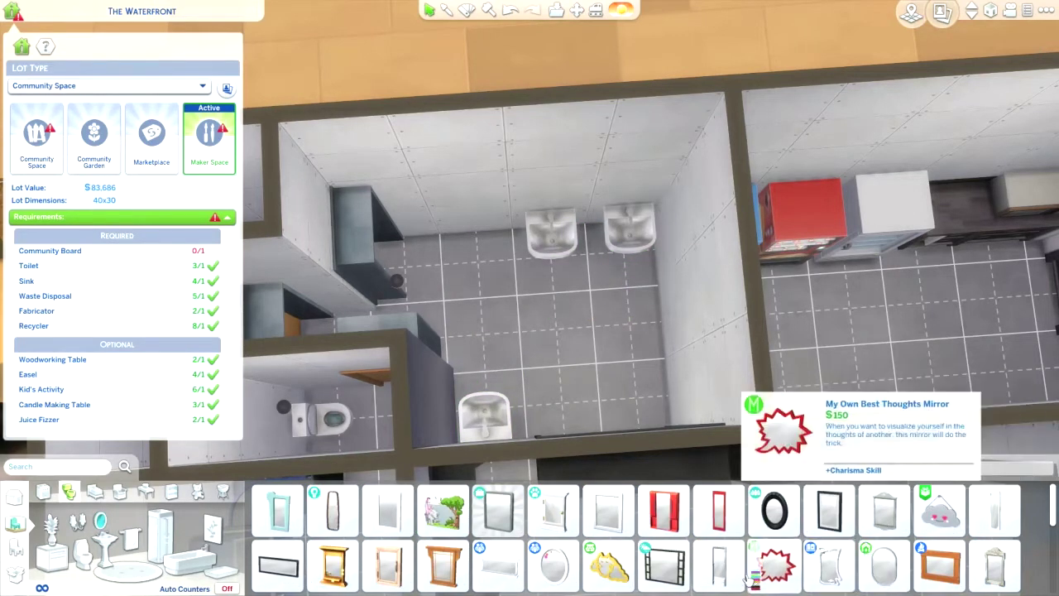
scroll(371, 505, down, 5)
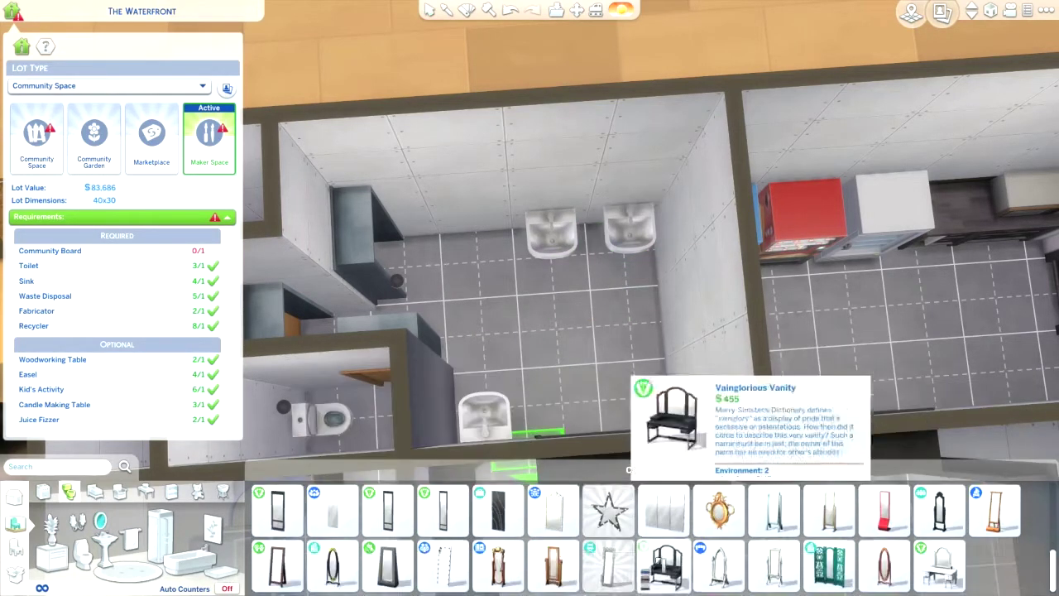
scroll(579, 538, up, 5)
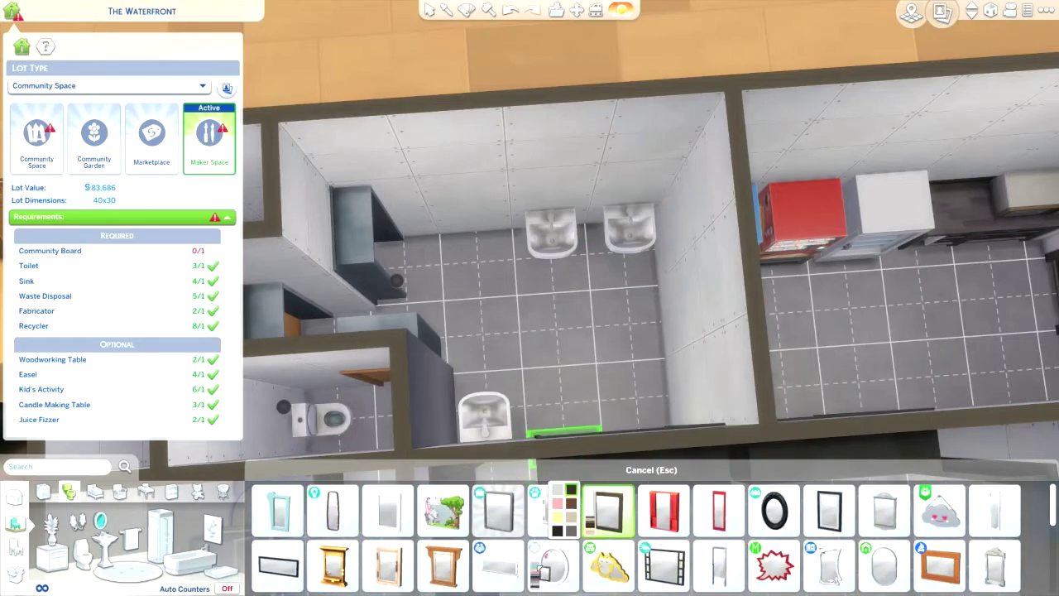
Hang small dark-framed mirrors on the walls above the washroom sinks
scroll(530, 249, up, 5)
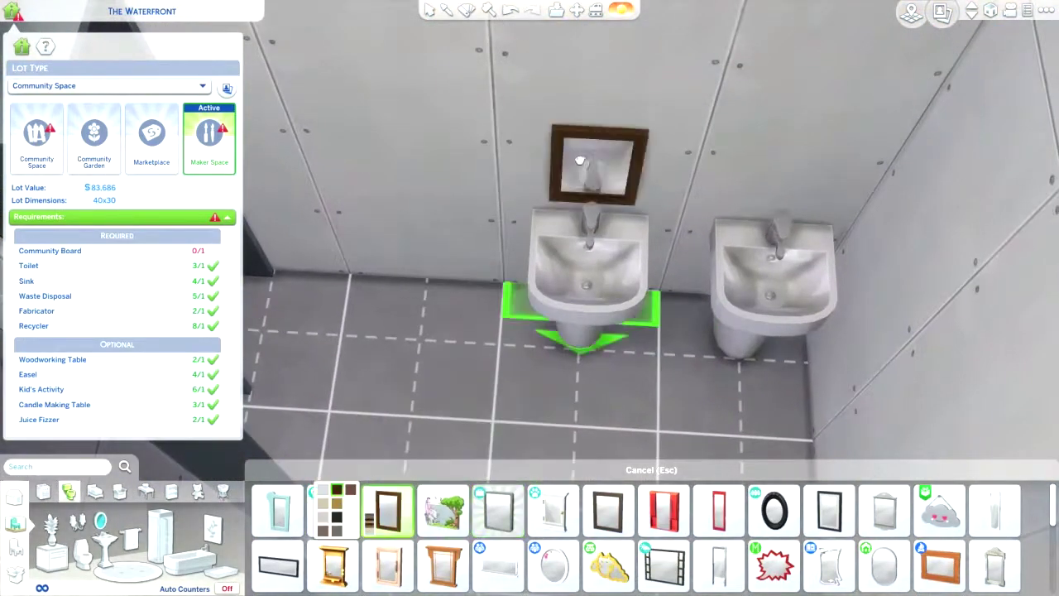
click(580, 335)
scroll(579, 331, down, 10)
click(531, 337)
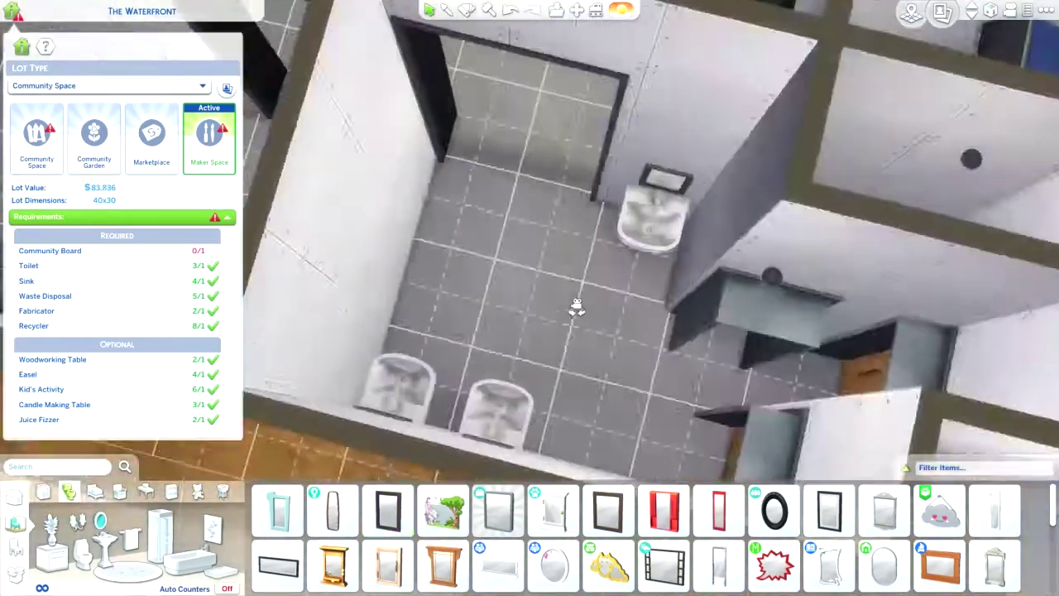
scroll(530, 337, up, 10)
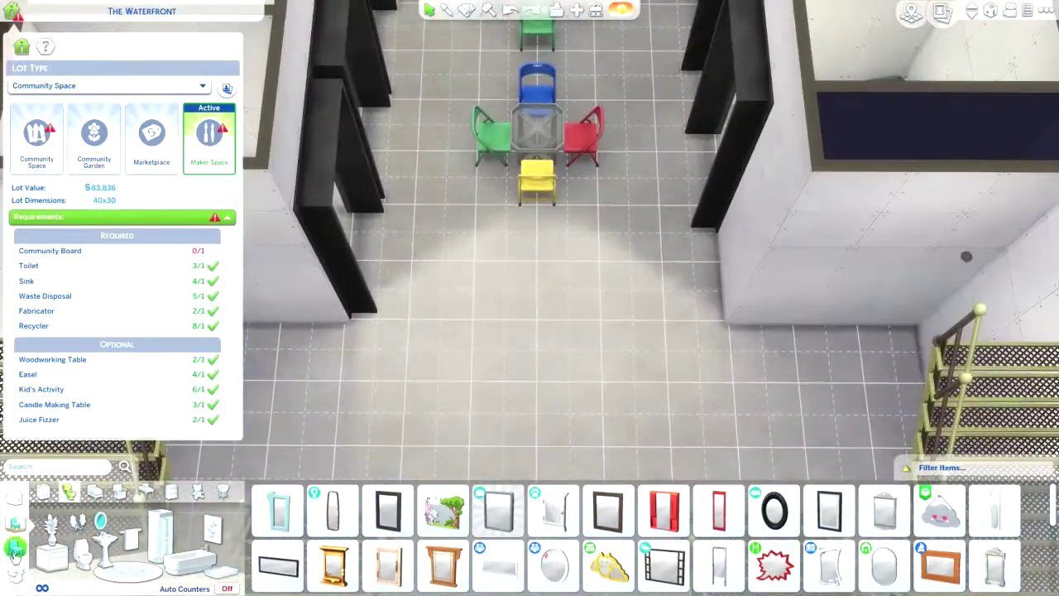
Search the build catalog for "community board" to cover the missing lot requirement
click(15, 547)
click(50, 513)
scroll(501, 571, down, 2)
click(50, 256)
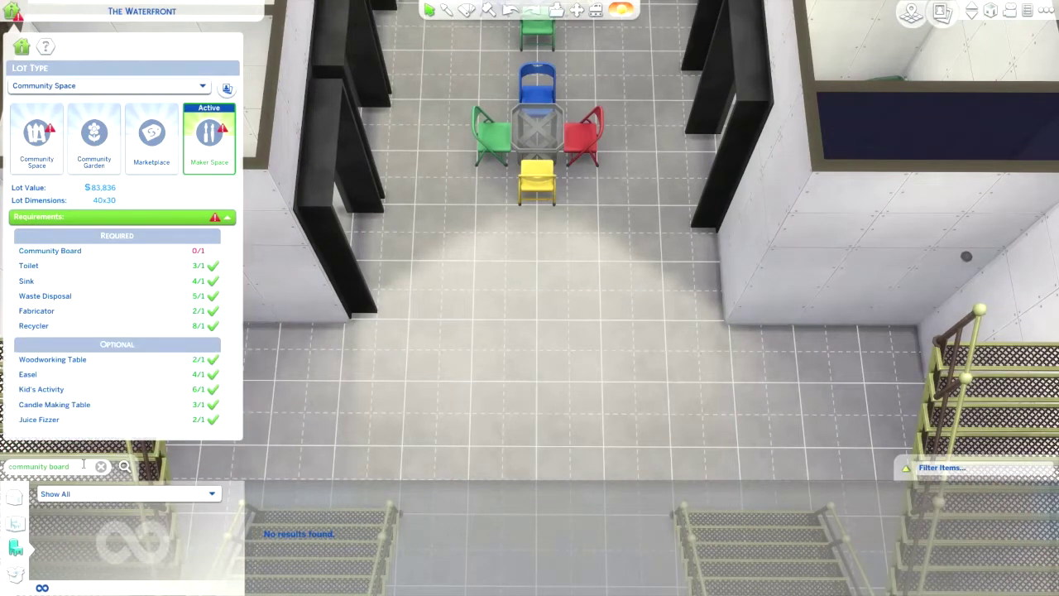
click(50, 251)
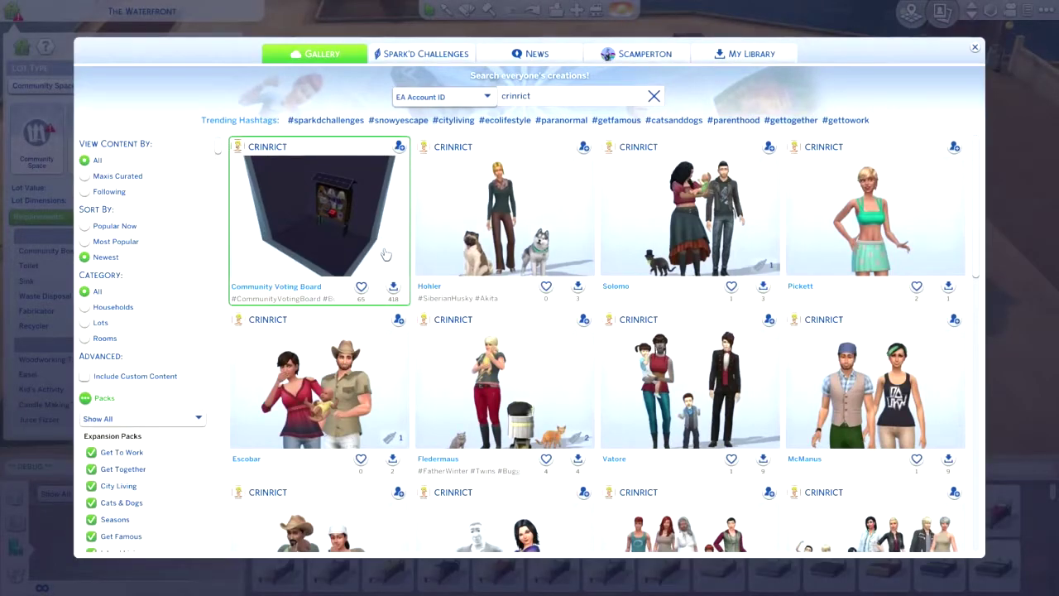
Place the Community Voting Board room from the Gallery on the empty part of the lot
click(385, 254)
click(813, 491)
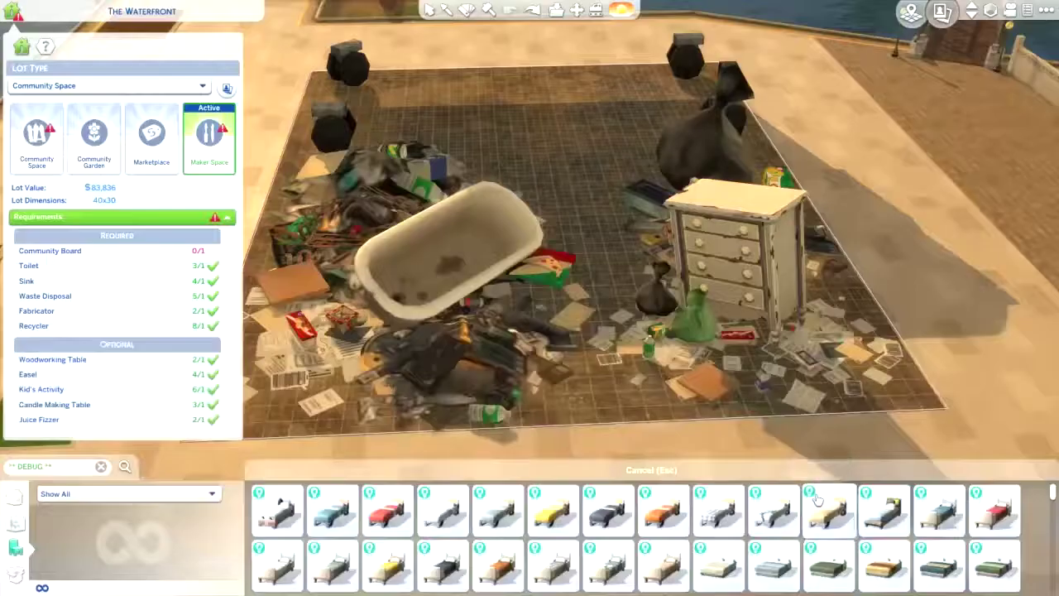
click(567, 157)
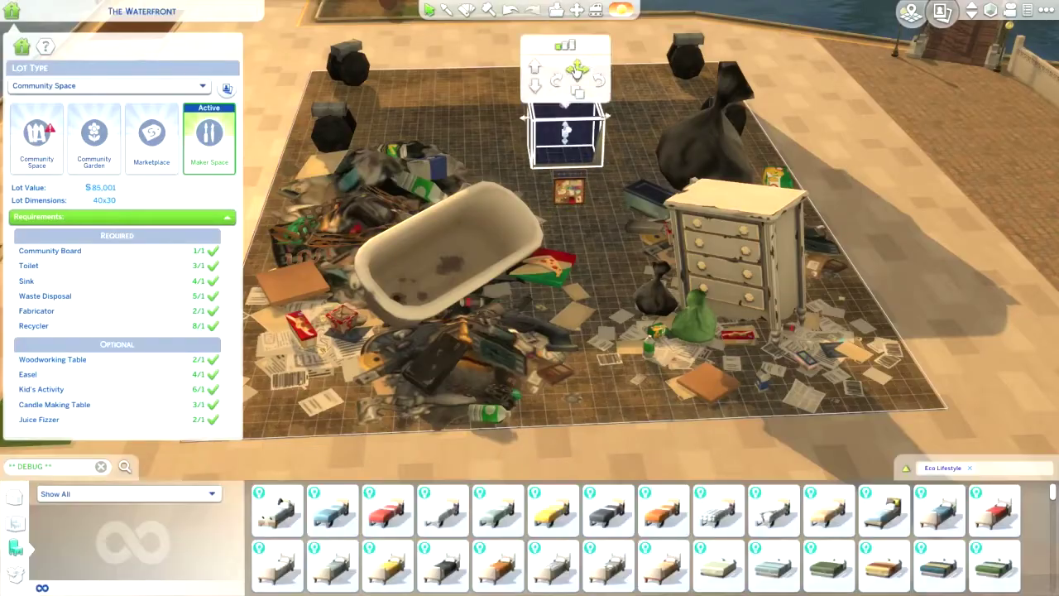
Move the Community Voting Board into the building's hall, between the staircases and the first table, facing the entrance area
click(568, 190)
click(568, 190)
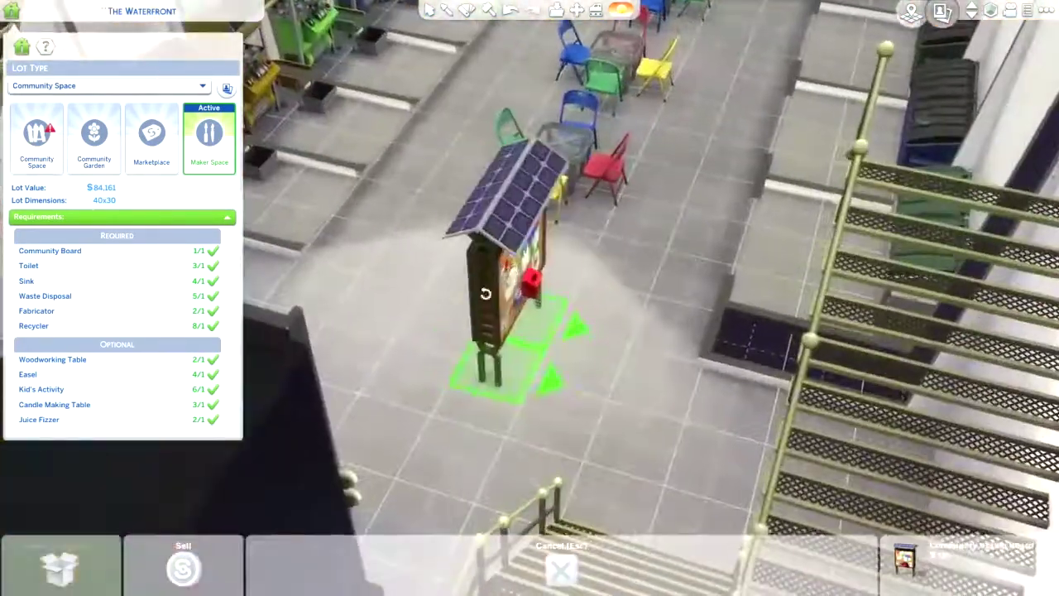
click(523, 249)
click(523, 248)
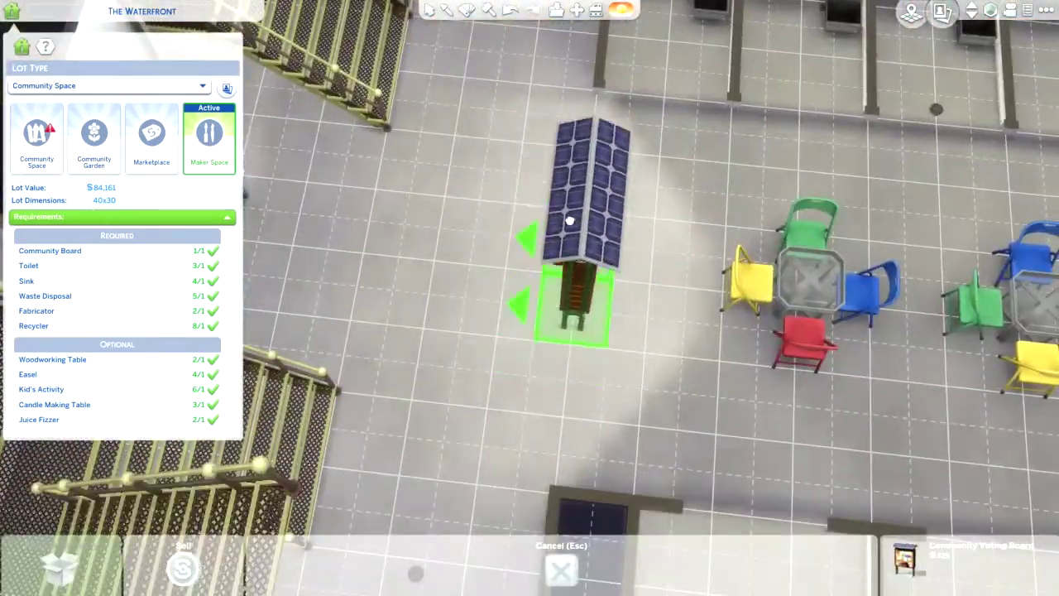
click(523, 249)
Assign the Eco Lot, Landfill Lot and recycling traits to the lot
click(227, 217)
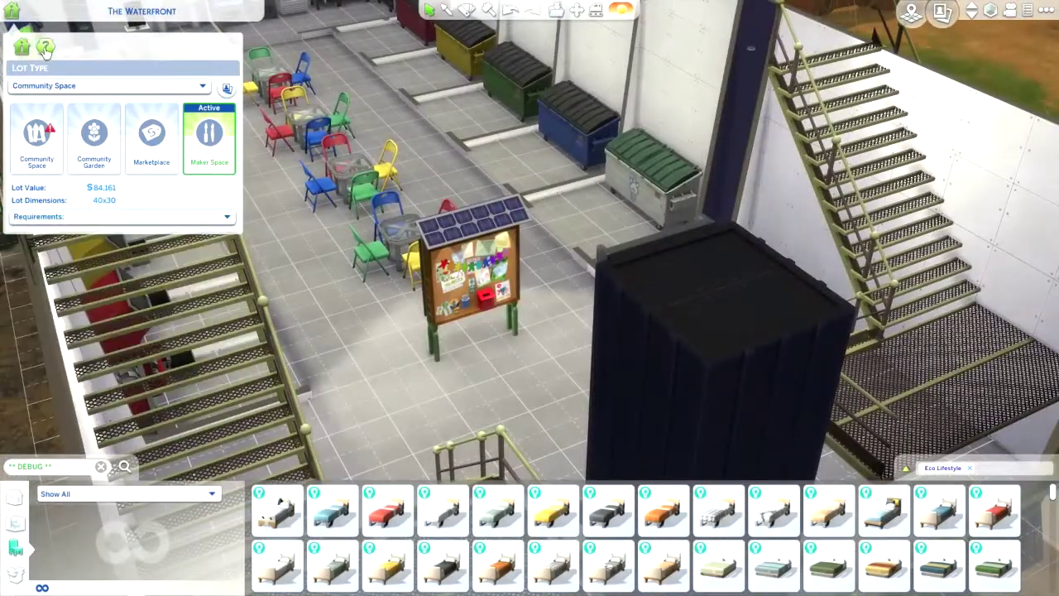
click(46, 46)
click(118, 388)
scroll(132, 339, down, 5)
scroll(202, 346, up, 5)
scroll(202, 346, down, 10)
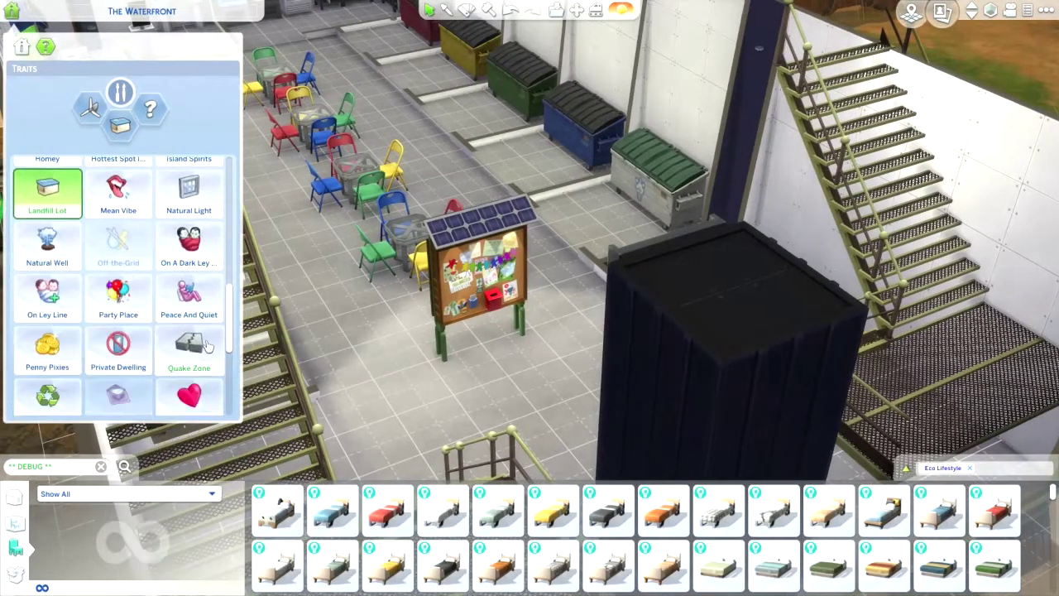
scroll(207, 346, up, 10)
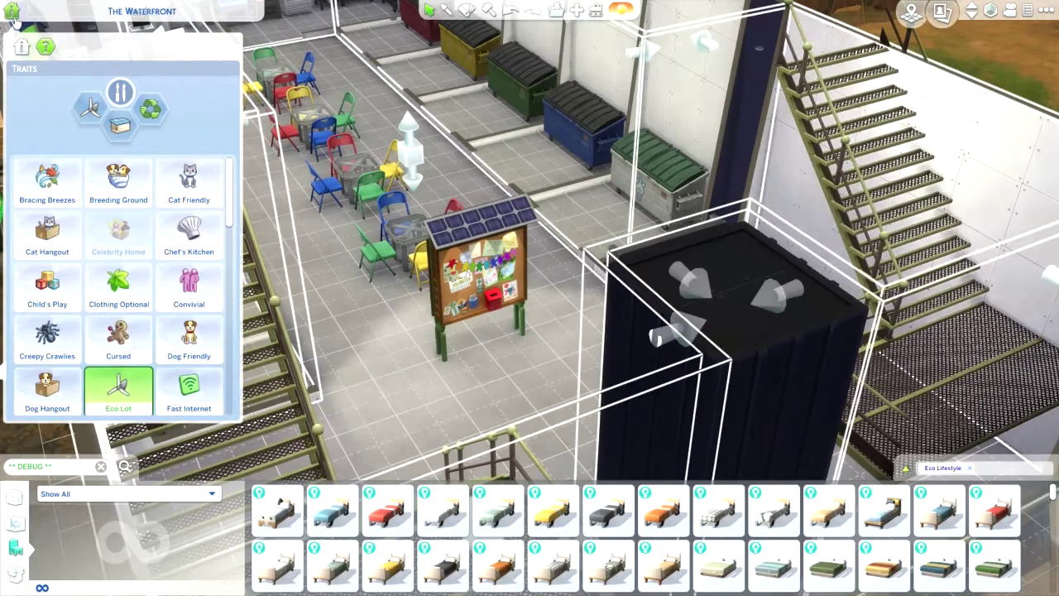
Cover the hall and kitchen walls on the dumpster floor with dark grey corrugated metal
key(e)
key(e)
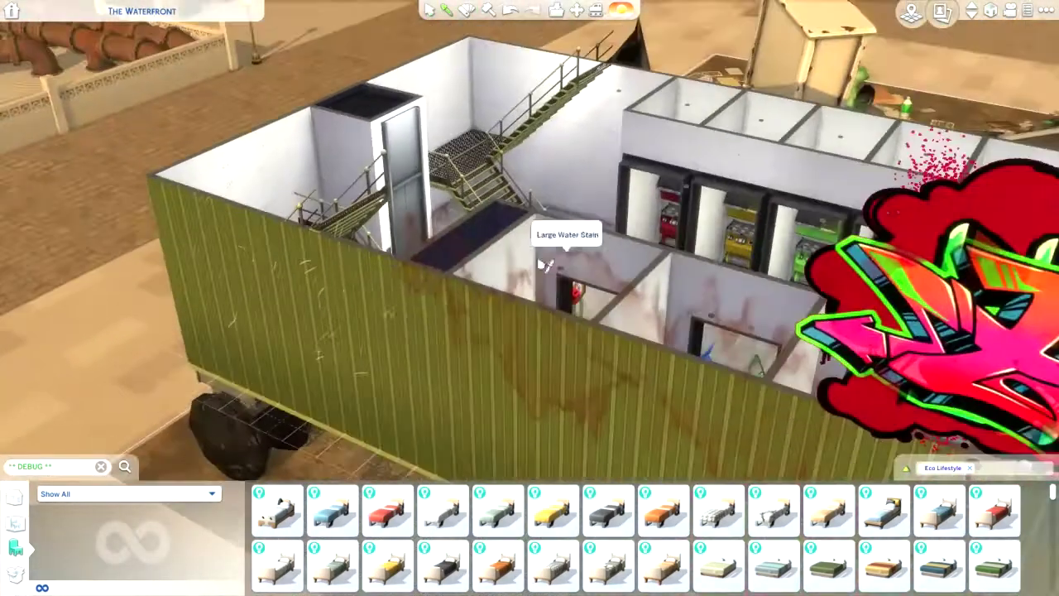
key(e)
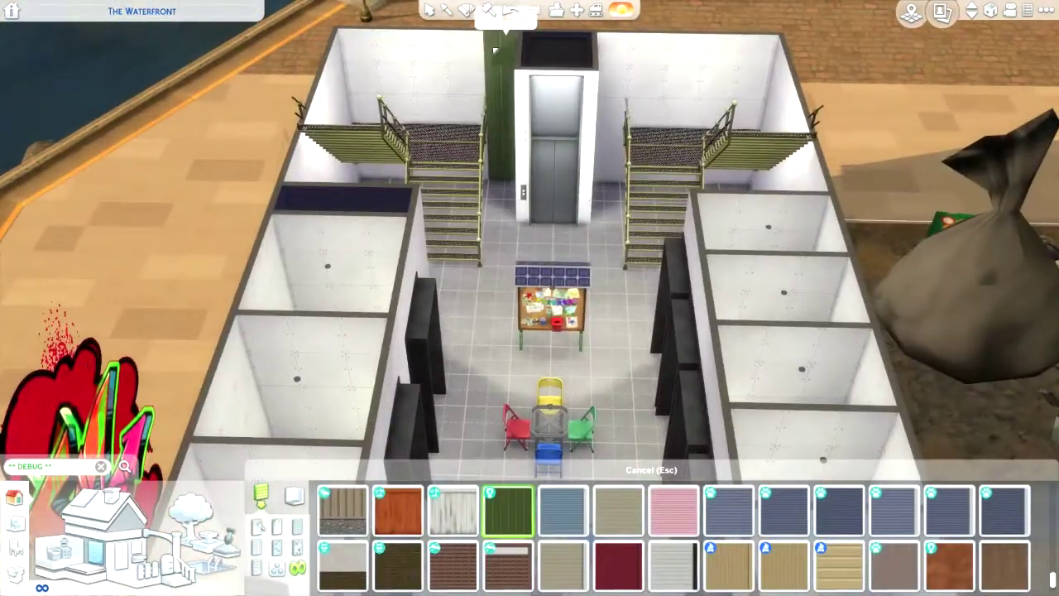
key(e)
scroll(317, 348, down, 3)
scroll(373, 331, up, 2)
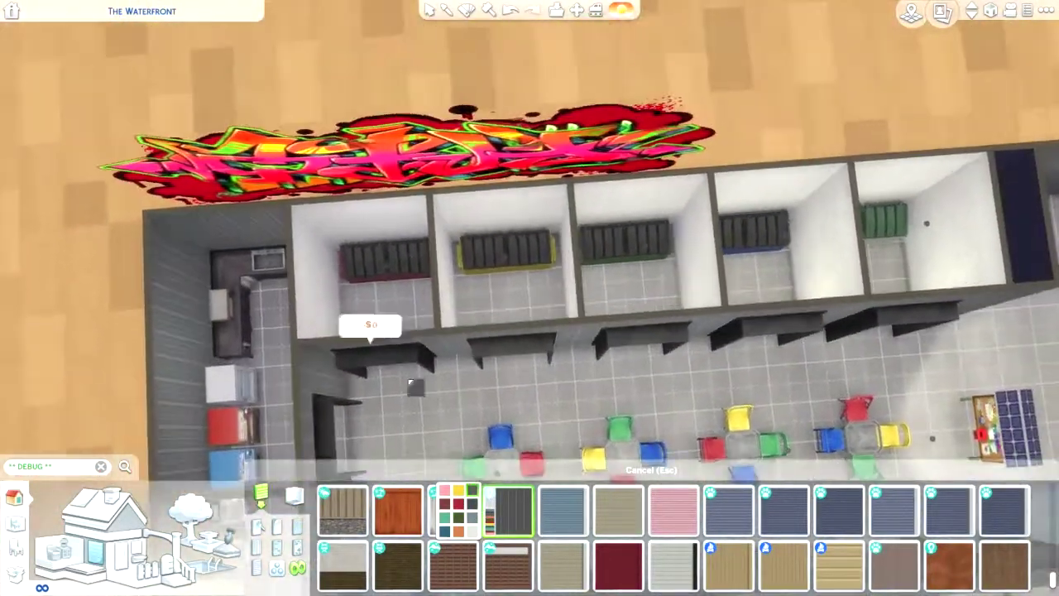
Cover the dumpster stalls' interior walls with red, yellow, teal and blue corrugated metal, one colour per stall
key(e)
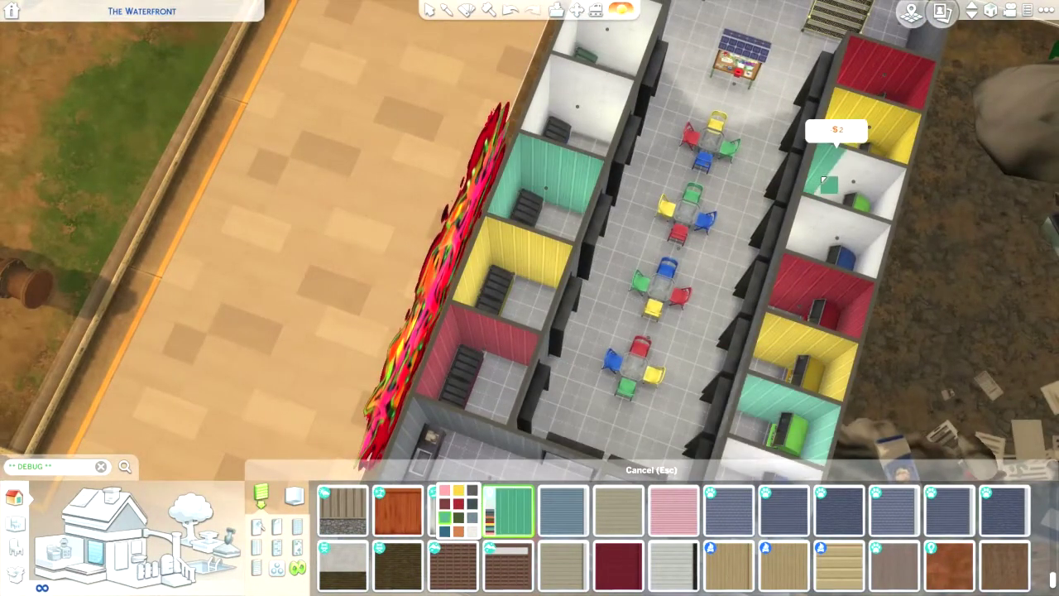
key(e)
key(e)
key(e)
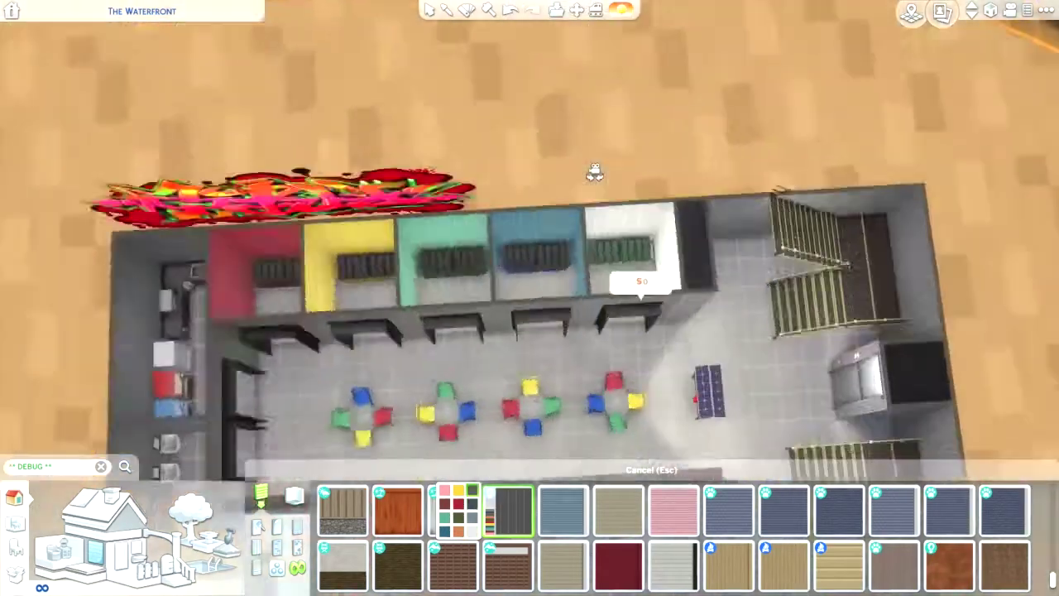
Cover the interior walls of the floor below, including hall, craft rooms and easel room, with dark grey corrugated metal
scroll(595, 172, down, 3)
key(Page_Down)
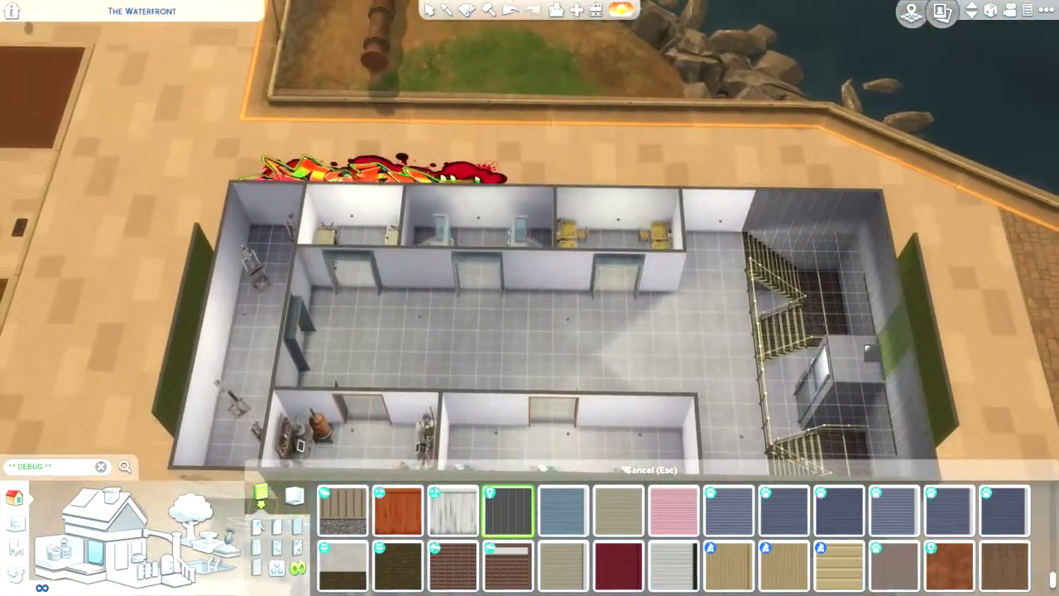
scroll(469, 307, up, 3)
key(e)
key(e)
key(e)
scroll(638, 303, up, 3)
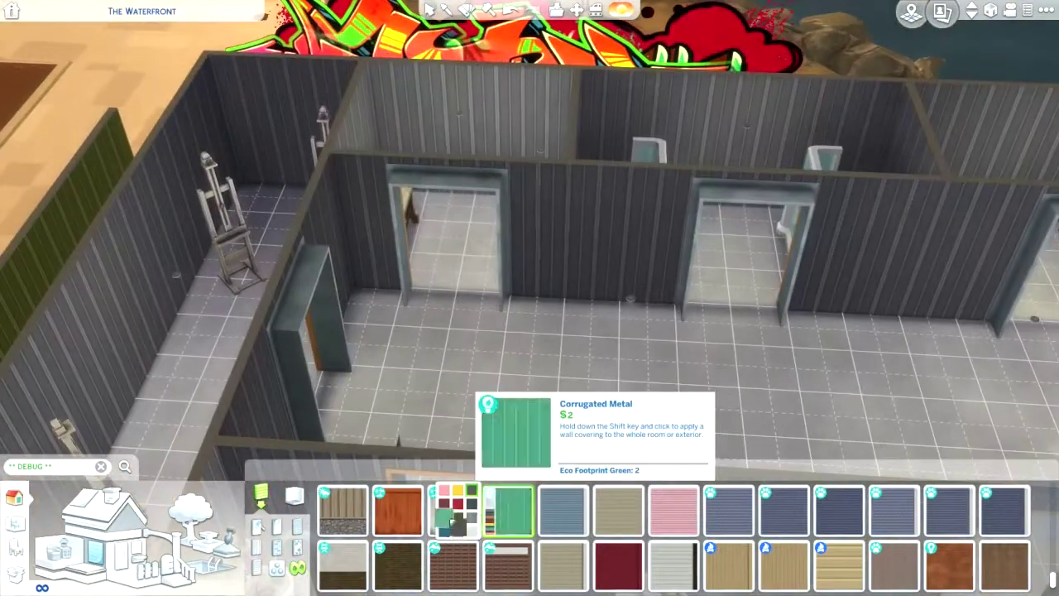
Start striped back walls with red corrugated metal in the woodworking, fabricator and kids' activity rooms, adding orange in the last two
click(457, 503)
scroll(561, 346, up, 2)
click(416, 260)
key(d)
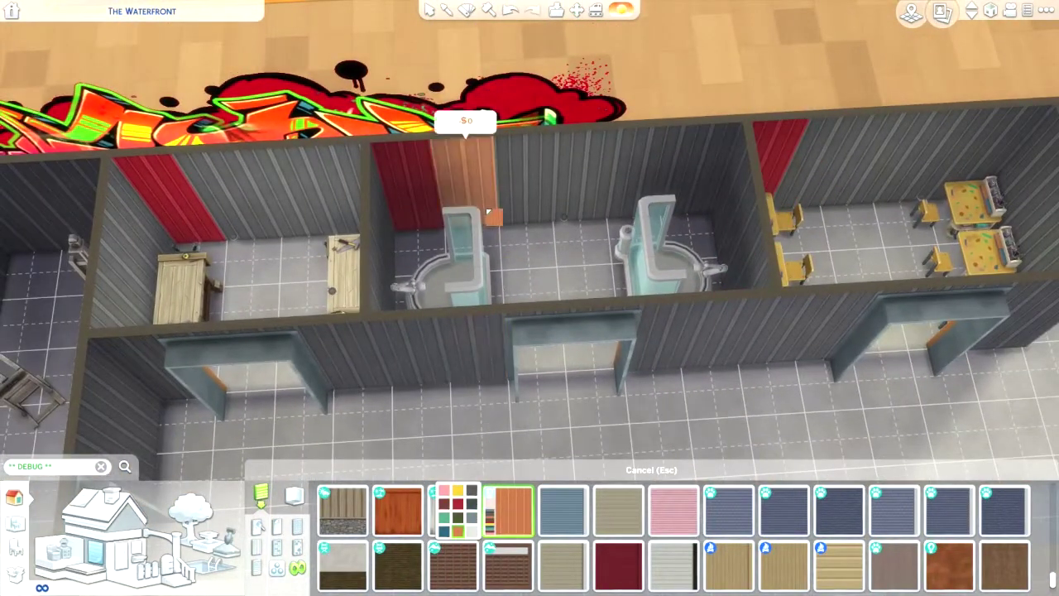
key(d)
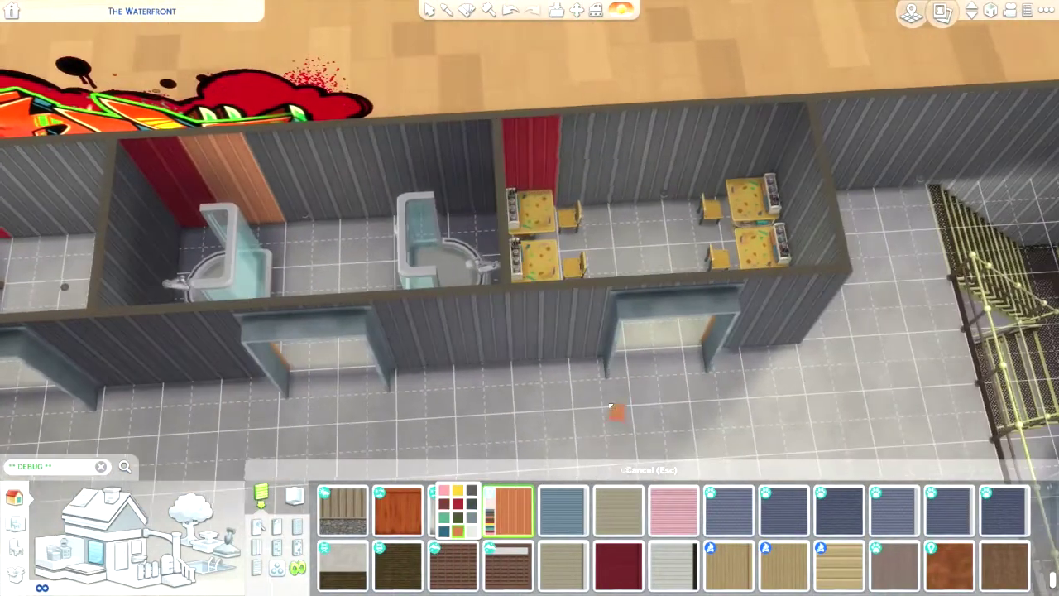
key(a)
Add yellow, teal and blue corrugated metal stripes to the three rooms' back walls, plus pink in the fabricator room
click(458, 491)
click(376, 190)
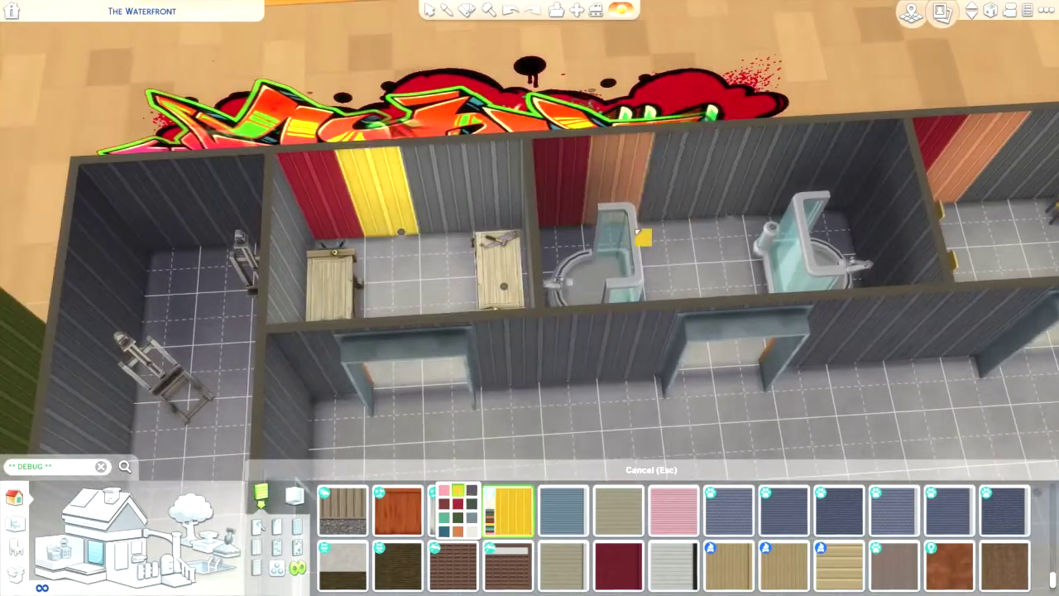
click(644, 237)
click(447, 520)
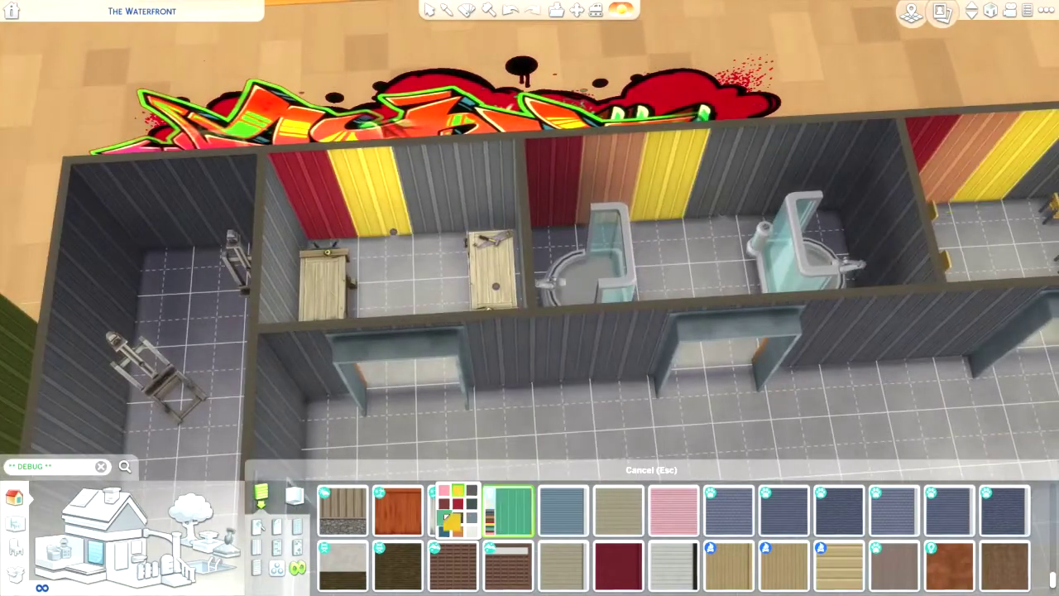
key(d)
click(445, 530)
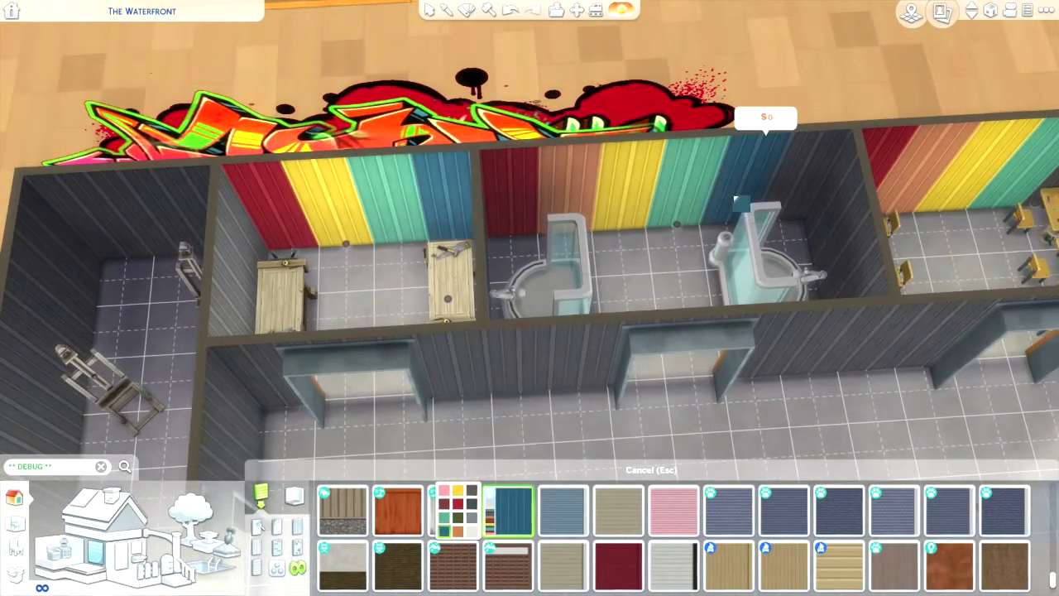
key(d)
key(a)
Cover the wall behind the candle-making stations in red, yellow and blue, and the juice-fizzing room's end walls in red and blue
click(458, 503)
key(e)
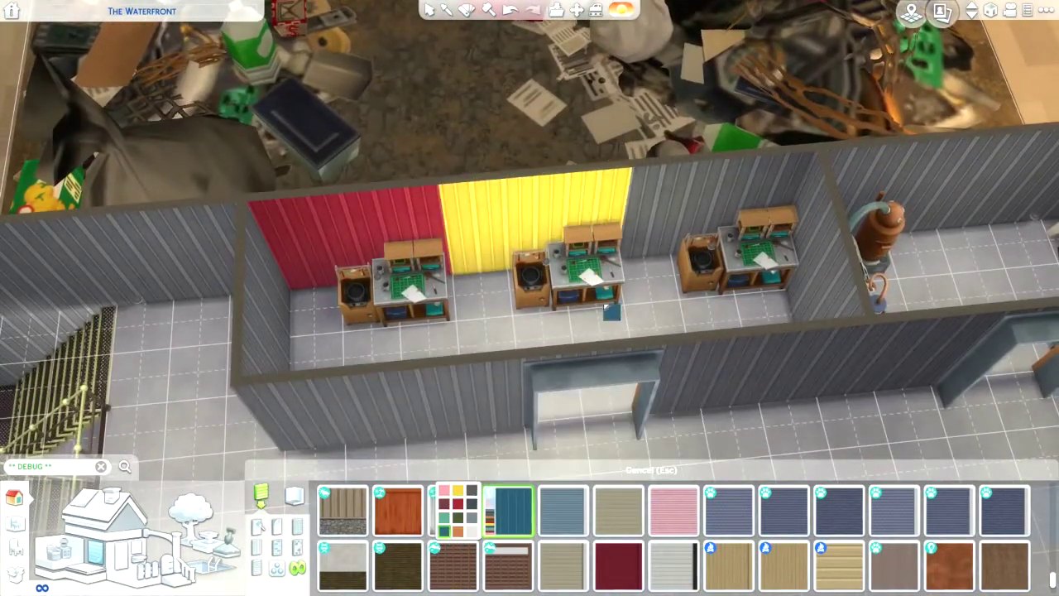
click(630, 268)
key(d)
click(458, 503)
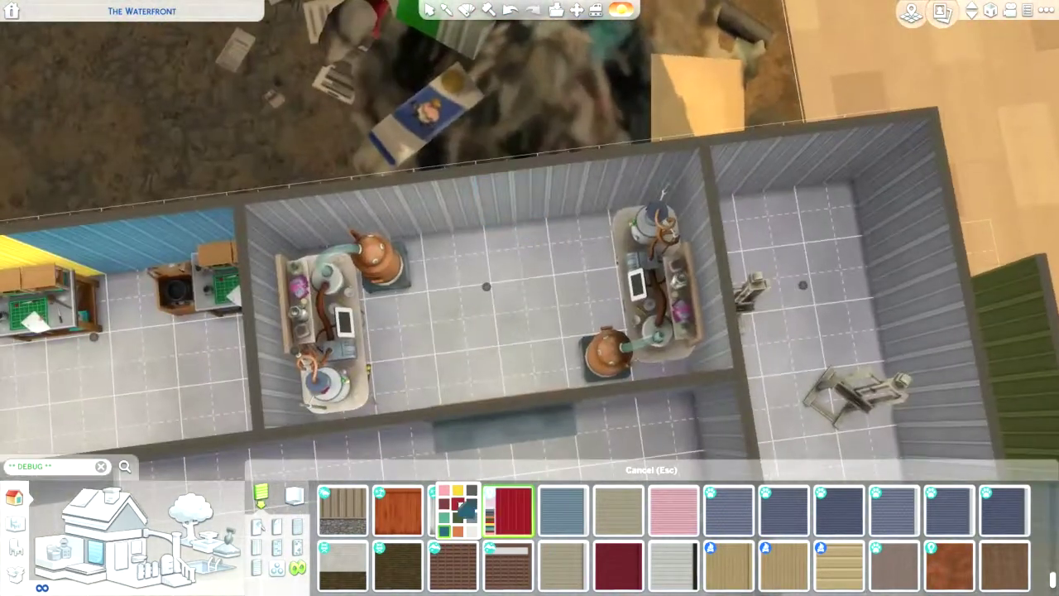
key(q)
Lay dark grey Corrugated Metal Floor throughout the hall, the craft rooms and the easel room
click(166, 569)
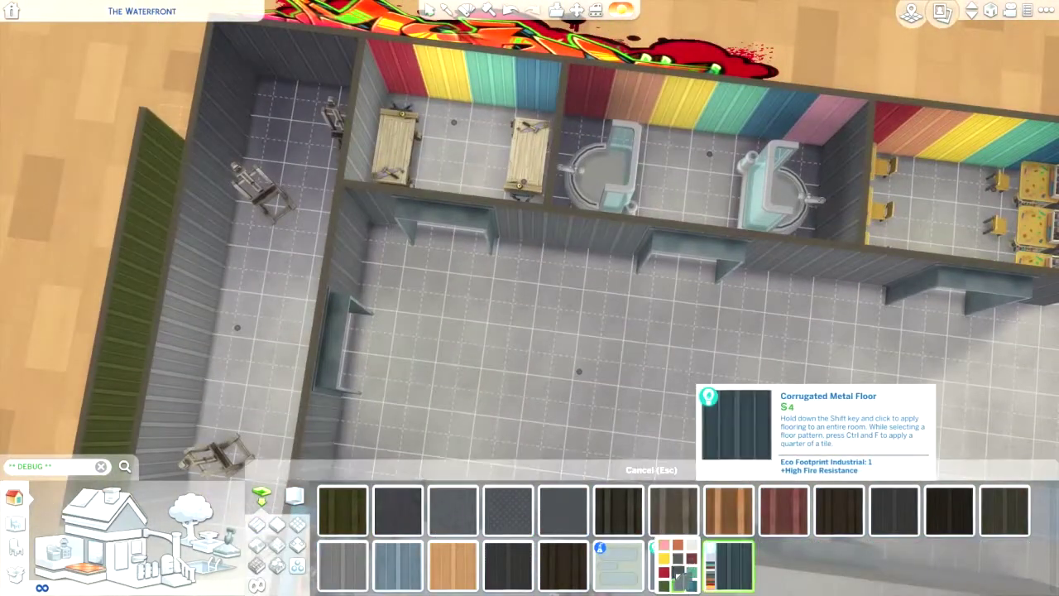
scroll(594, 263, up, 3)
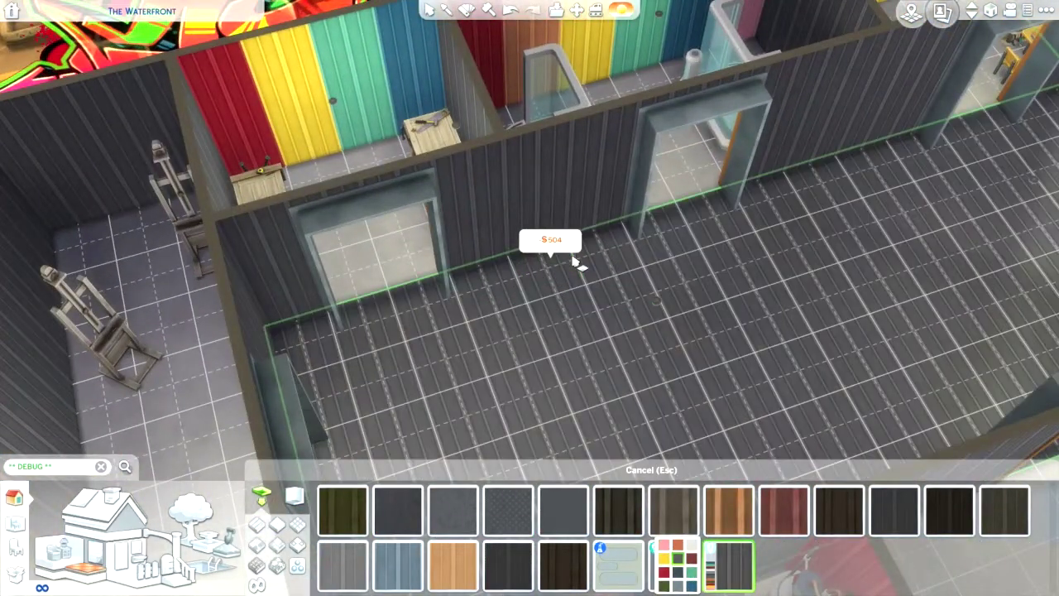
scroll(576, 261, down, 5)
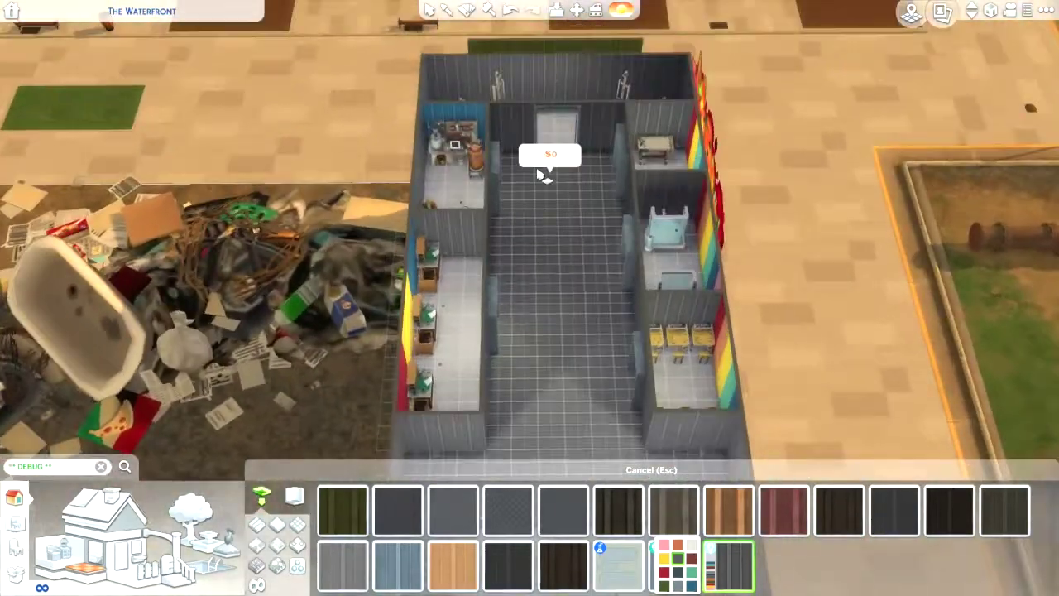
scroll(579, 249, up, 3)
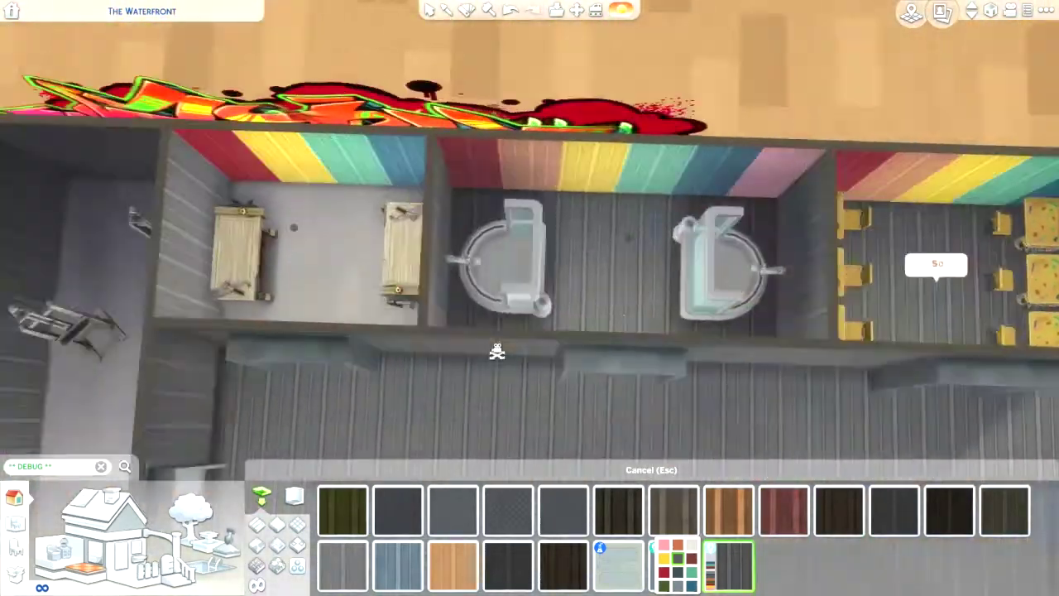
scroll(496, 352, down, 3)
scroll(416, 349, up, 3)
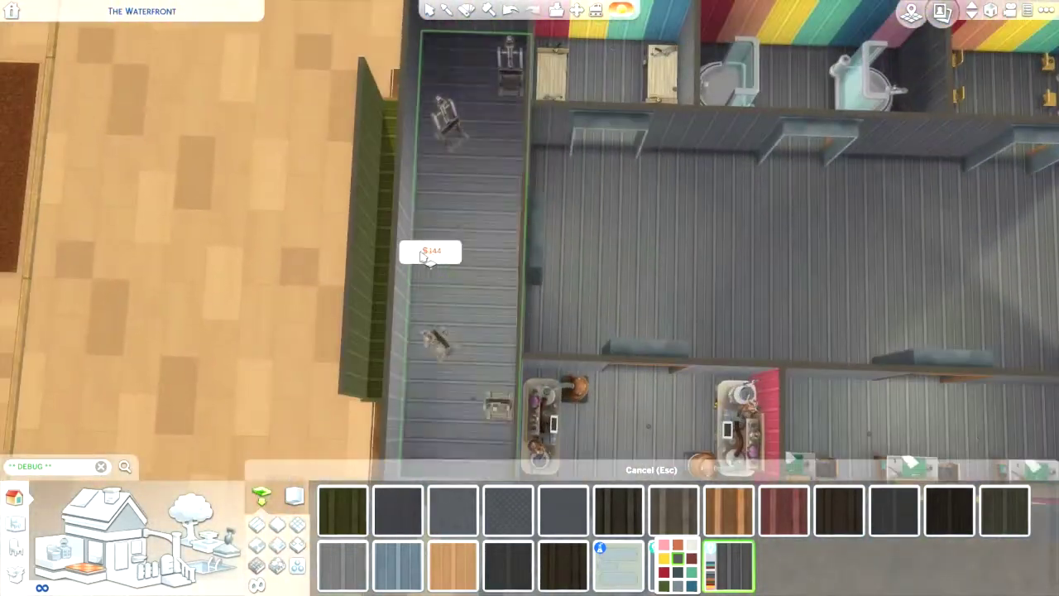
Lay yellow corrugated metal floor strips in the woodworking and fabricator rooms, in line with the yellow wall stripes
scroll(496, 281, down, 3)
scroll(496, 265, up, 3)
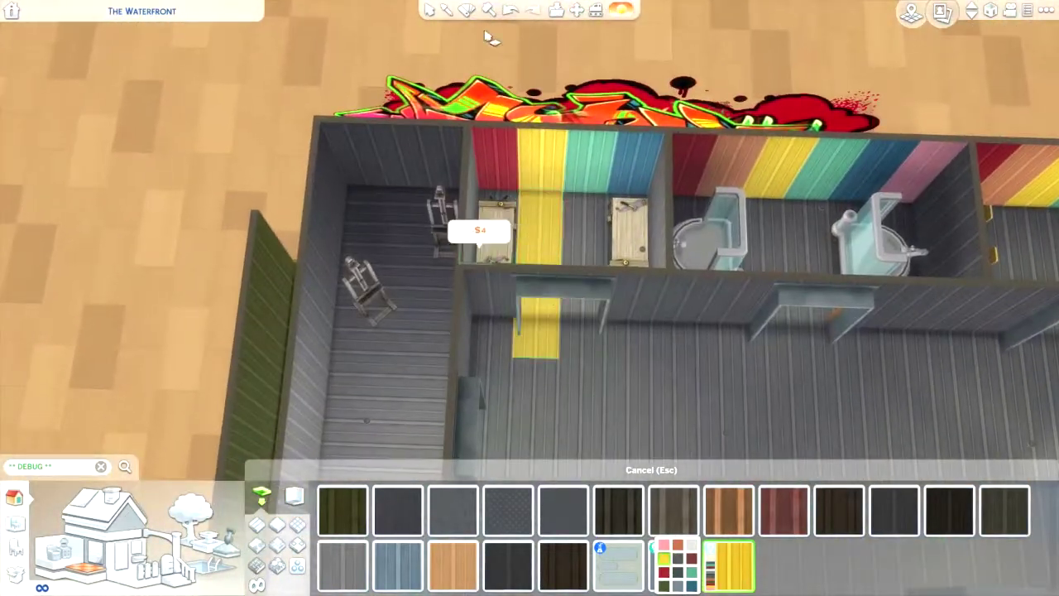
key(e)
scroll(589, 331, up, 2)
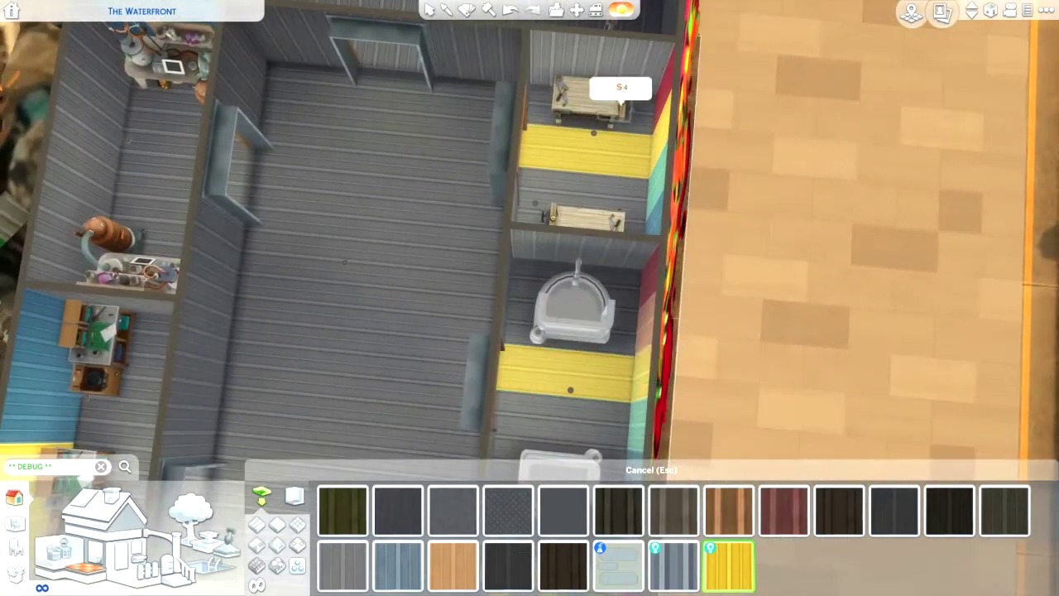
Lay red corrugated metal floor strips in the craft rooms and finish the other half of the juice-fizzing room's floor in blue
scroll(539, 360, down, 3)
scroll(466, 372, up, 3)
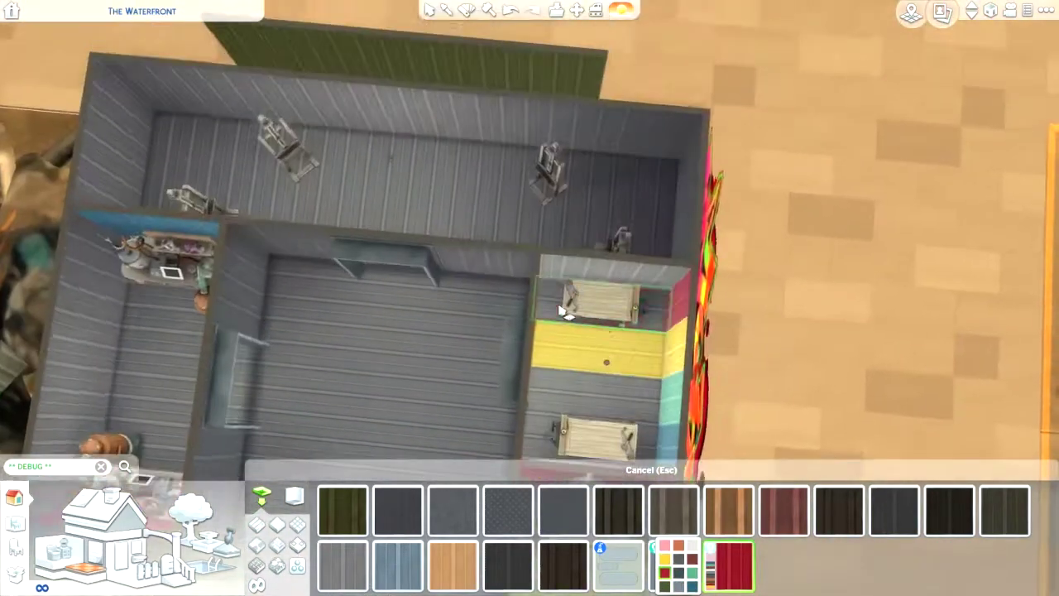
key(a)
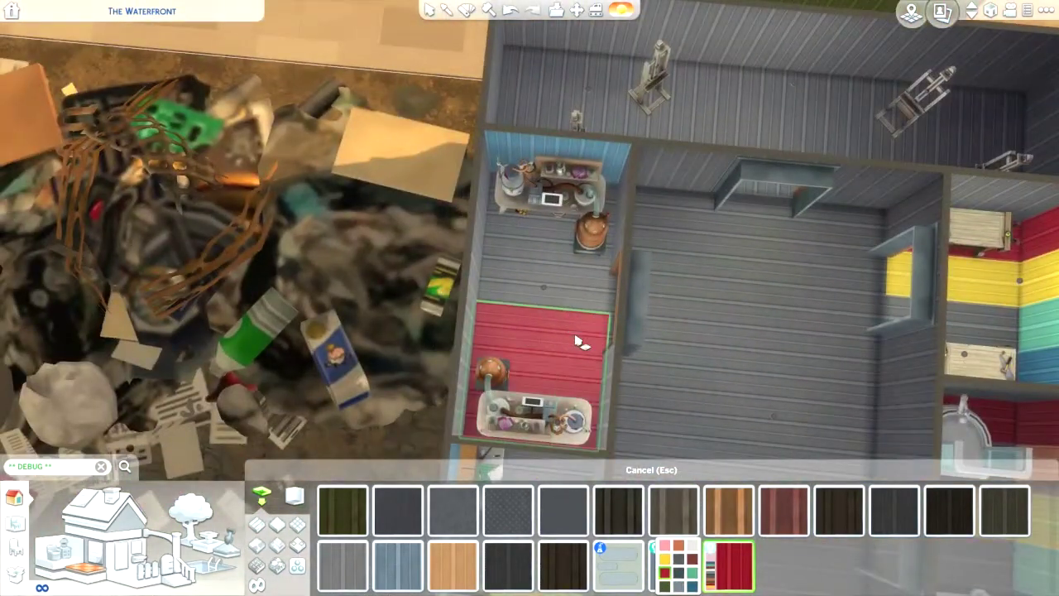
key(period)
scroll(617, 311, up, 3)
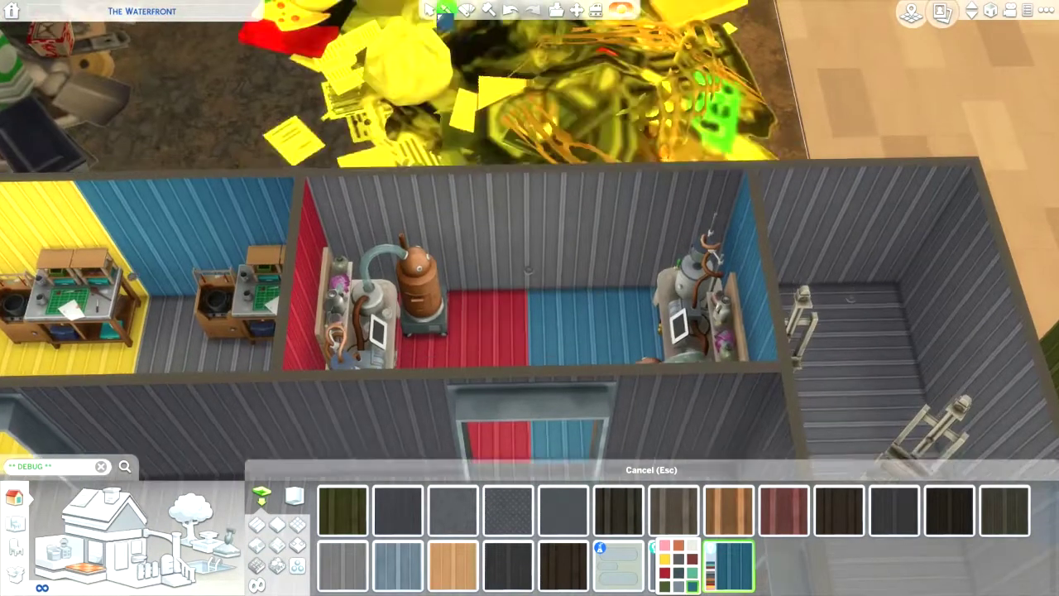
Cover the juice-fizzing room's back wall half in blue and half in red corrugated metal, matching its floor
click(568, 165)
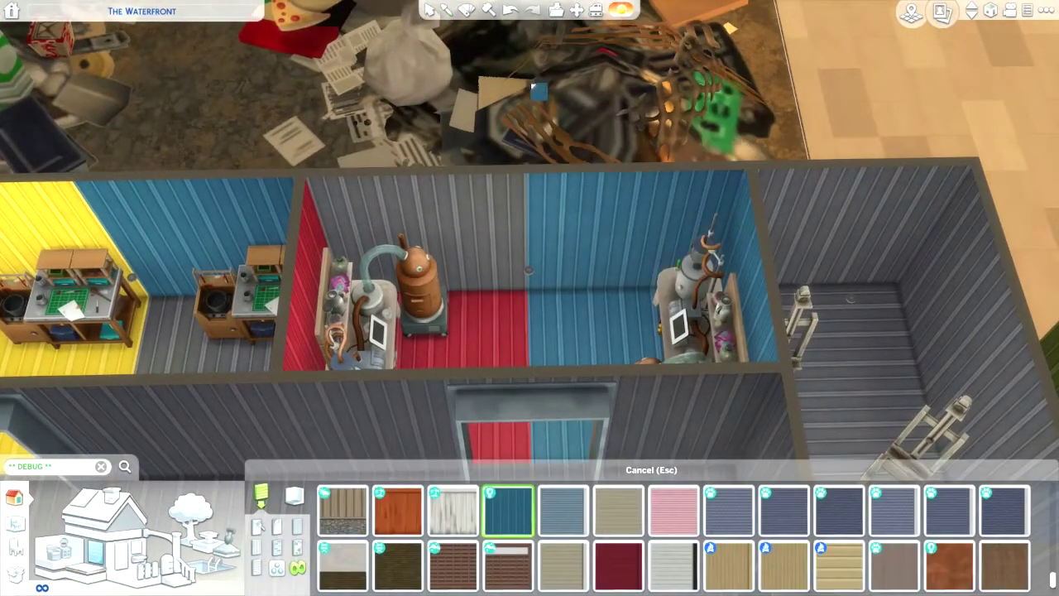
click(348, 210)
key(period)
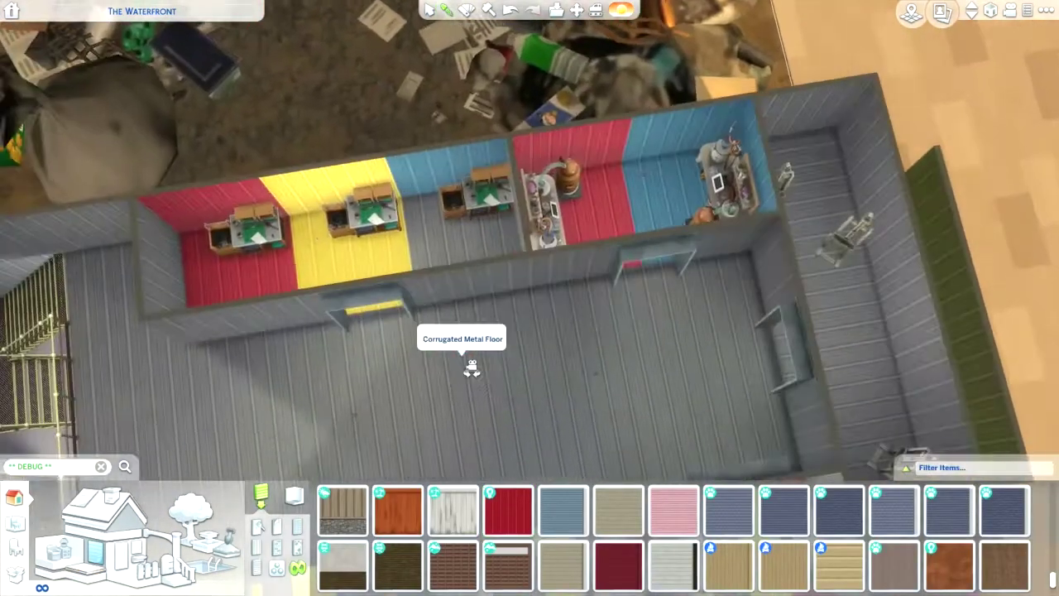
Cover the red ends of the craft rooms' doorway-side and partition walls in red corrugated metal, in line with the back-wall stripes
scroll(826, 300, up, 2)
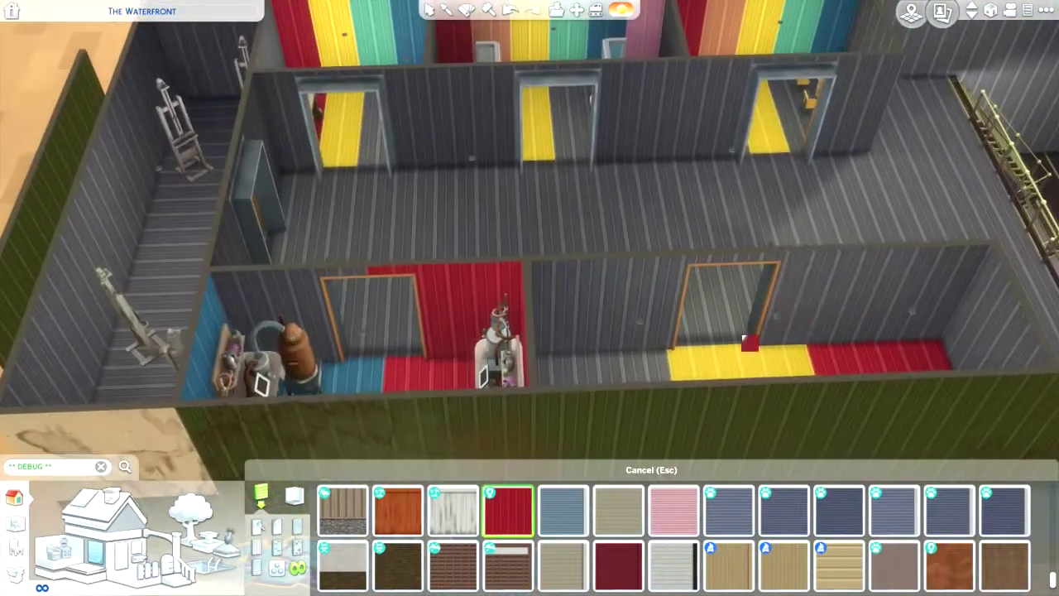
scroll(981, 317, down, 2)
key(period)
key(period)
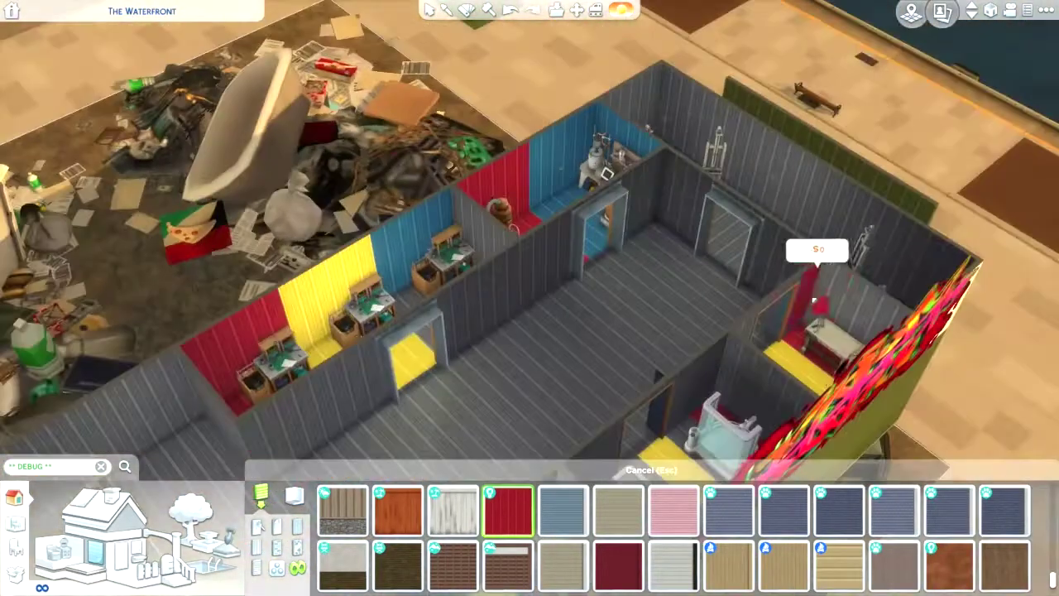
scroll(821, 315, up, 2)
scroll(821, 314, down, 1)
key(period)
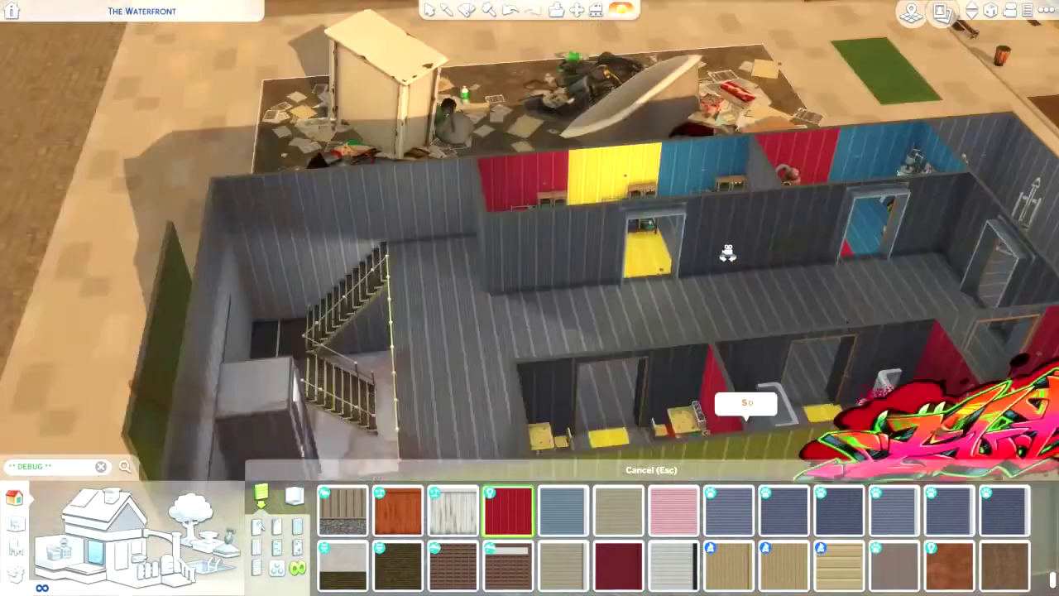
scroll(901, 397, up, 2)
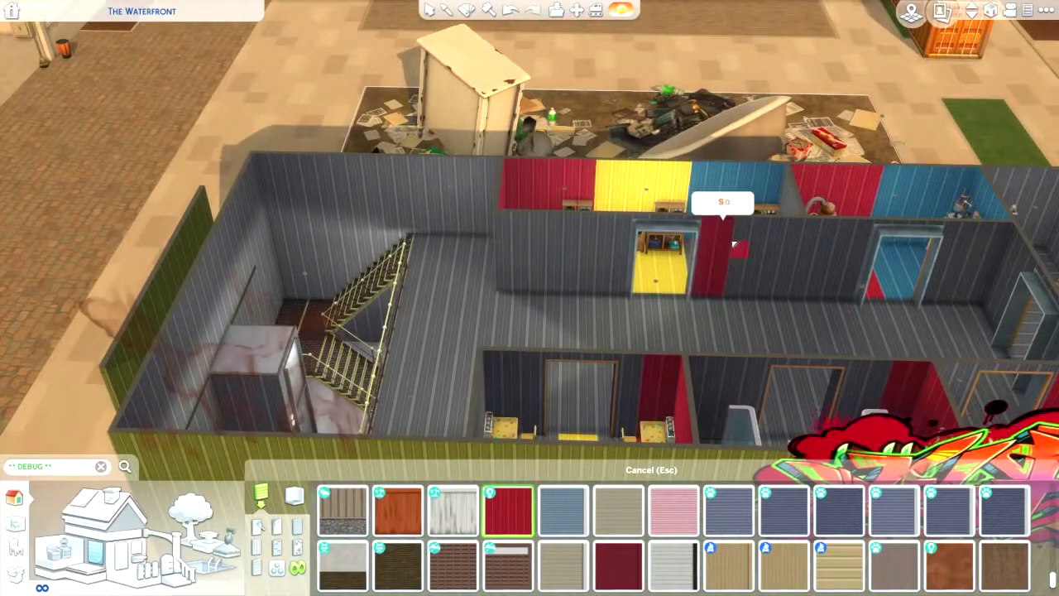
key(period)
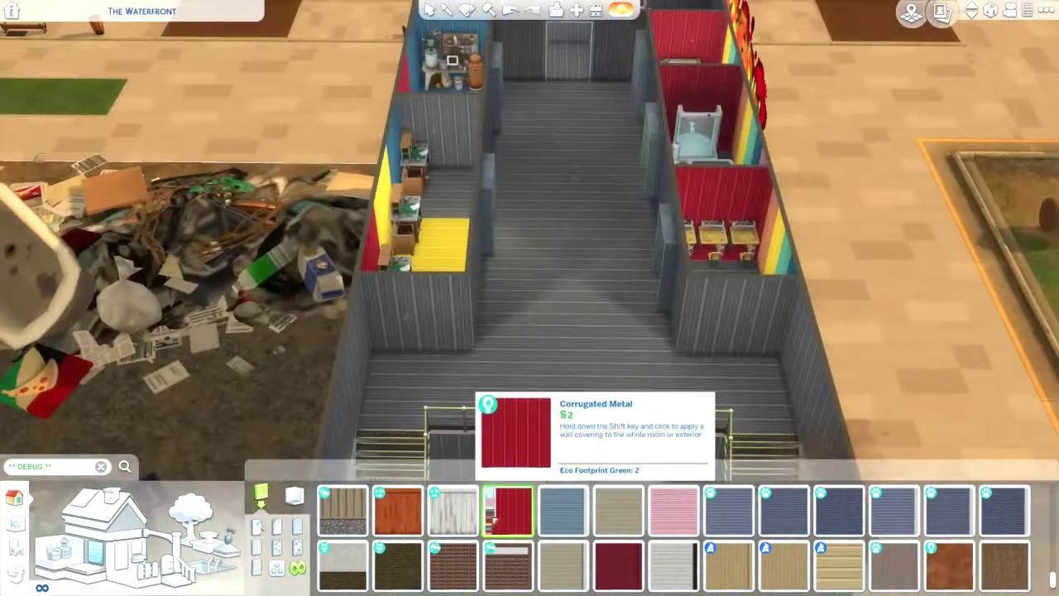
Add orange stripes to the doorway walls of the fabricator and yellow-table rooms, and yellow stripes around the craft rooms' doorways
click(460, 531)
key(period)
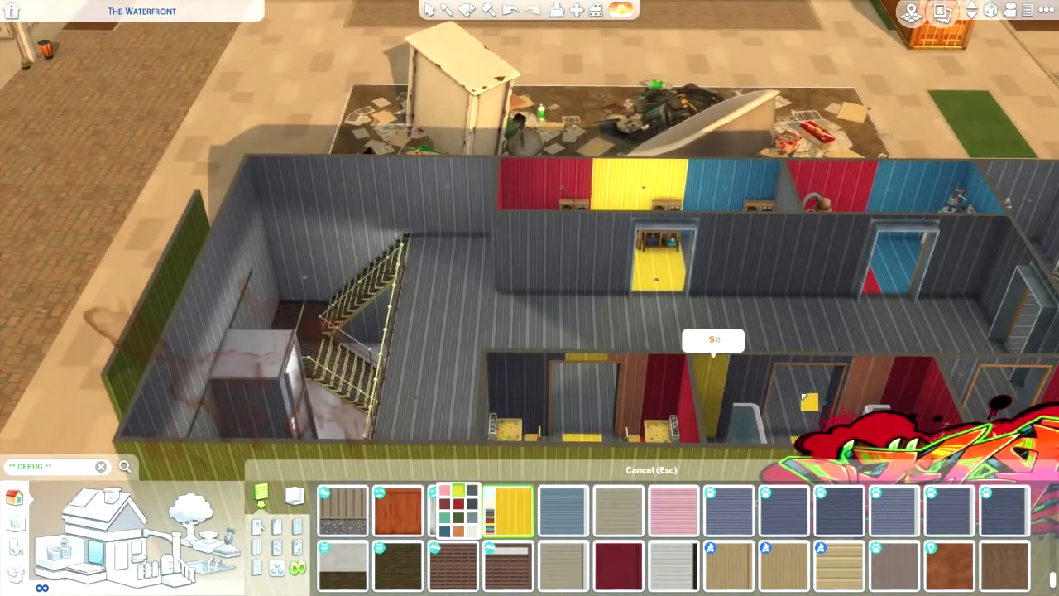
key(period)
key(period)
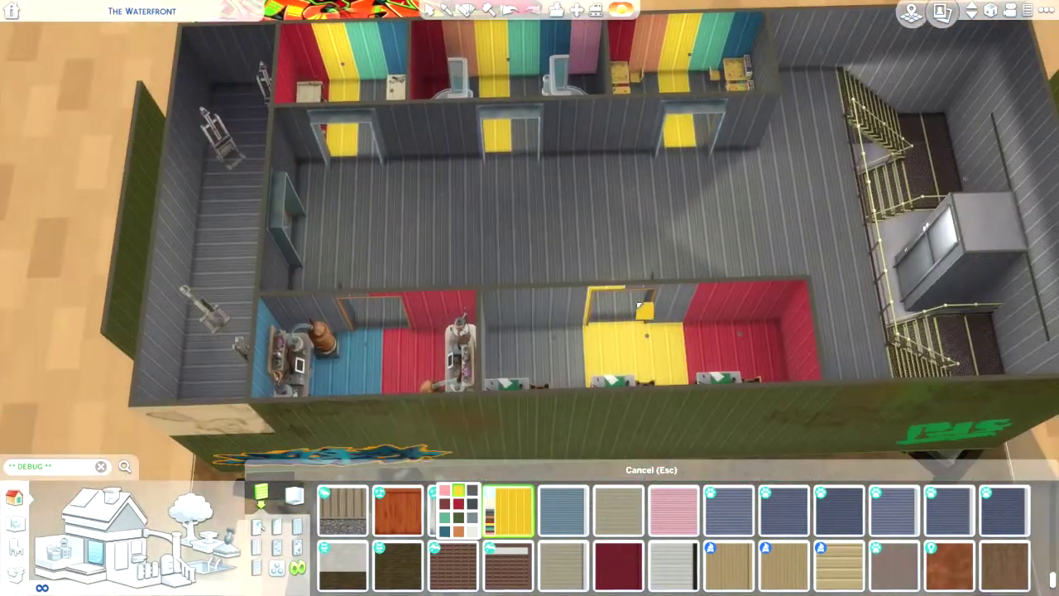
Complete the craft rooms' doorway-side and end walls with blue and teal corrugated metal, plus pink in the fabricator room
key(e)
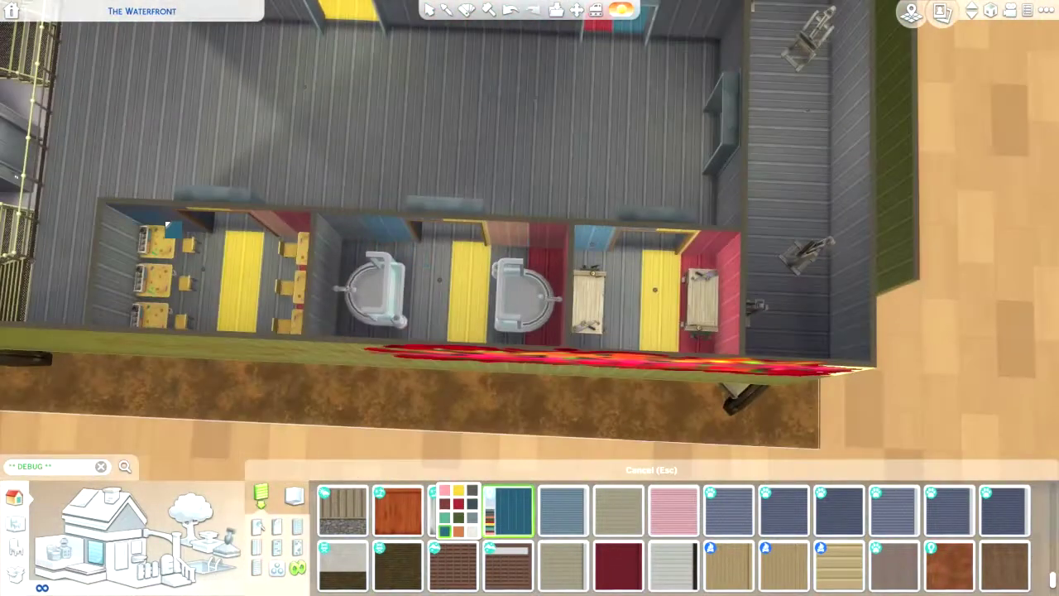
scroll(538, 285, up, 5)
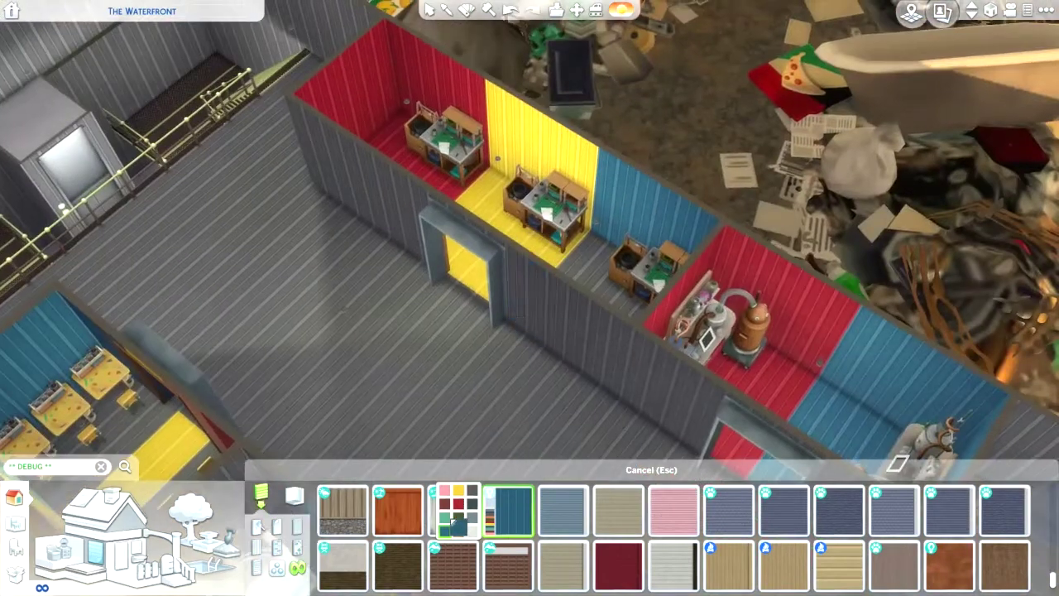
scroll(334, 402, down, 3)
scroll(568, 237, down, 2)
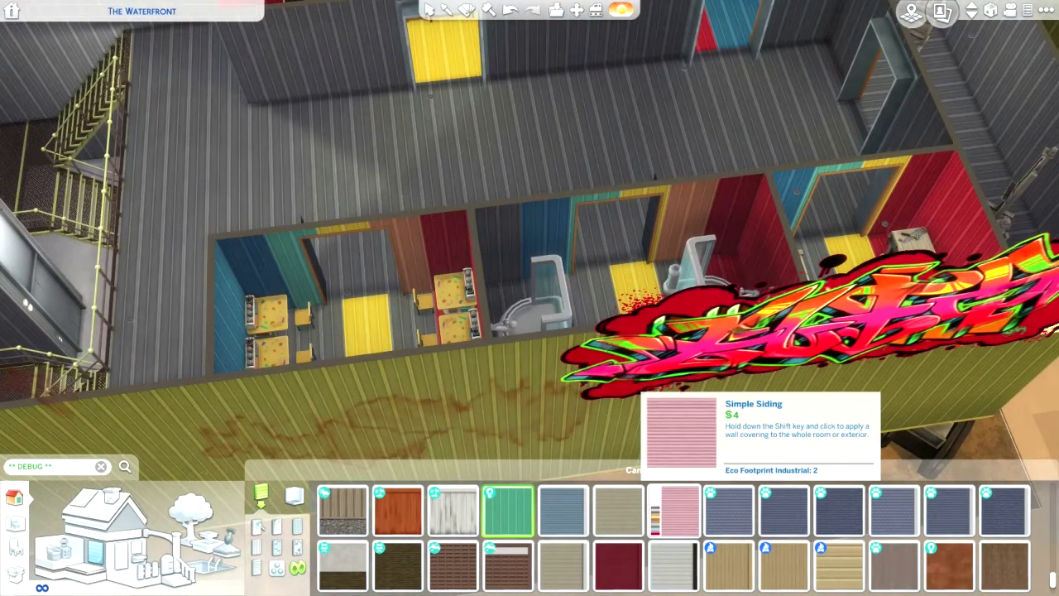
key(e)
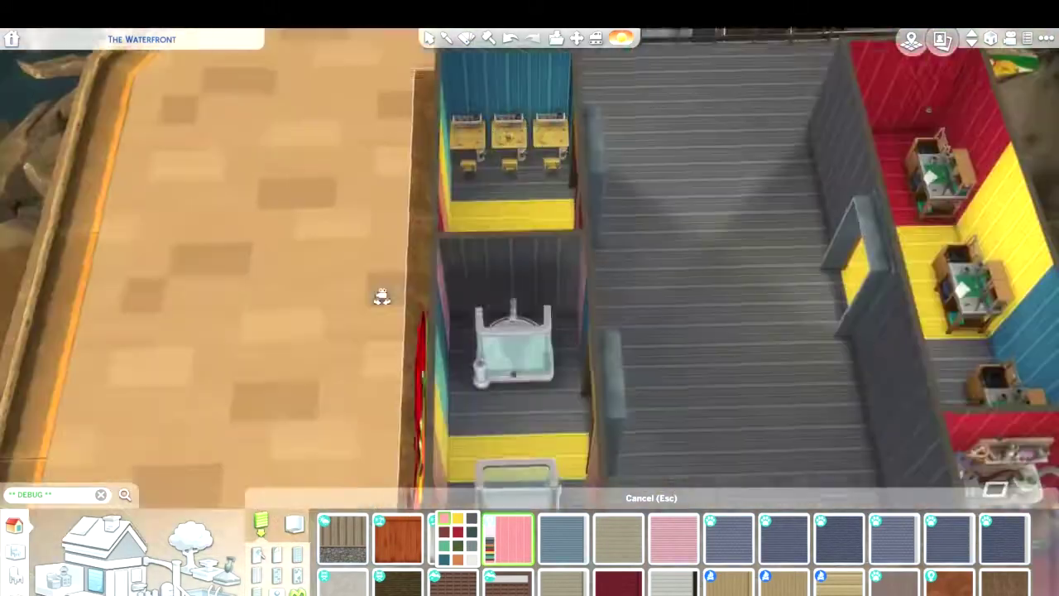
key(e)
key(e)
key(e)
key(e)
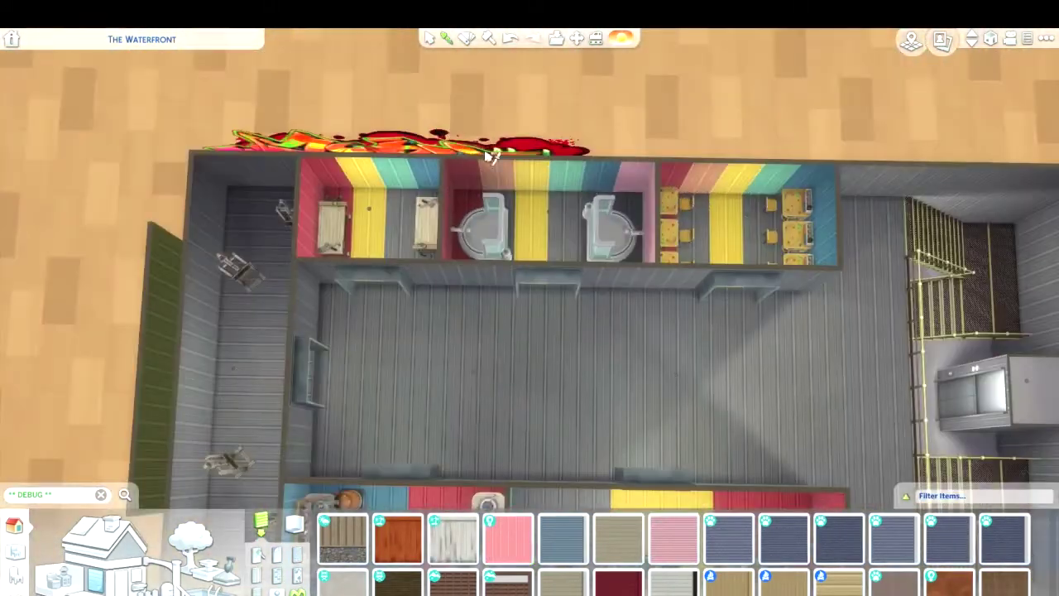
Continue the wall stripes across the craft rooms' floors with orange, teal, blue and pink corrugated metal strips
click(336, 214)
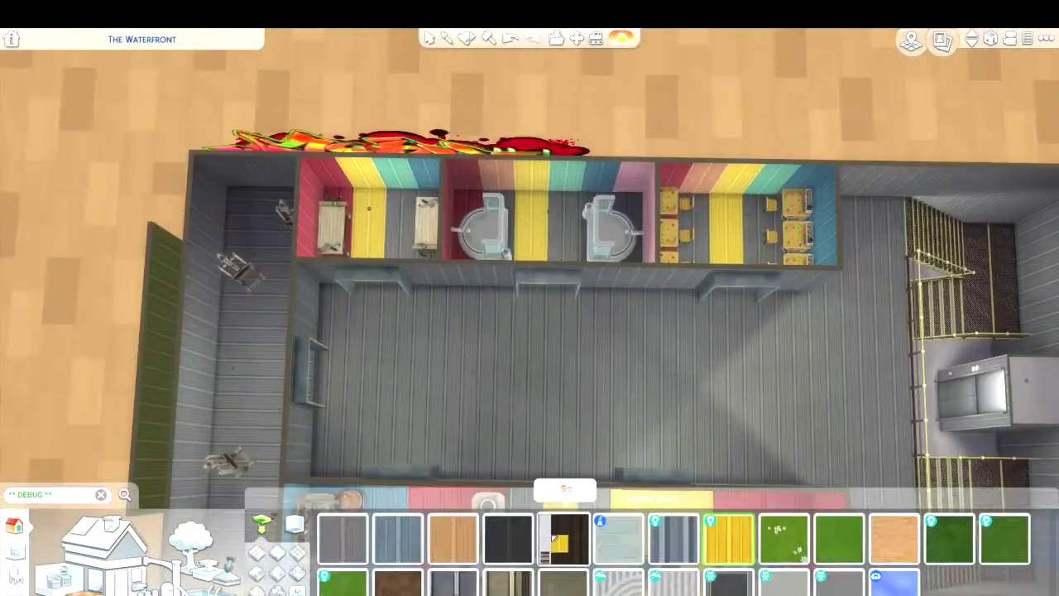
drag(669, 222, 669, 312)
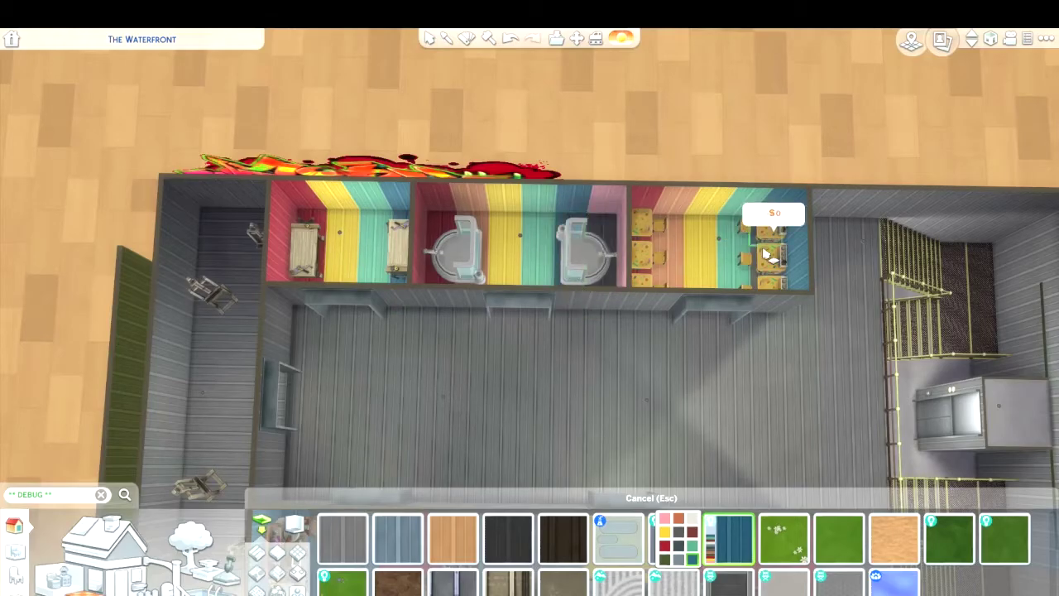
key(e)
key(e)
key(e)
key(e)
key(e)
key(e)
key(e)
key(e)
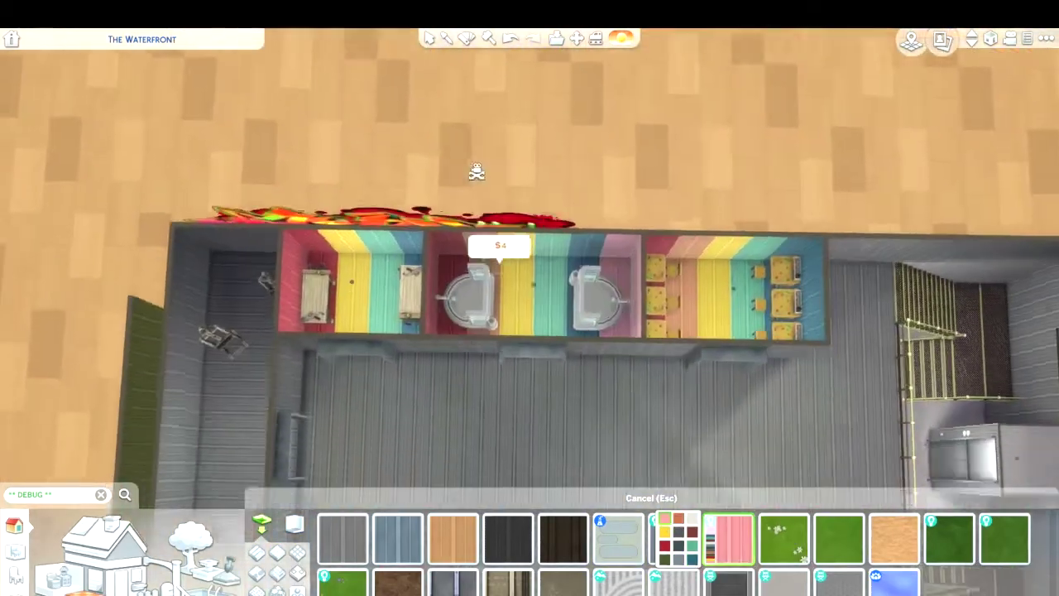
key(e)
key(e)
key(e)
key(e)
scroll(414, 243, up, 5)
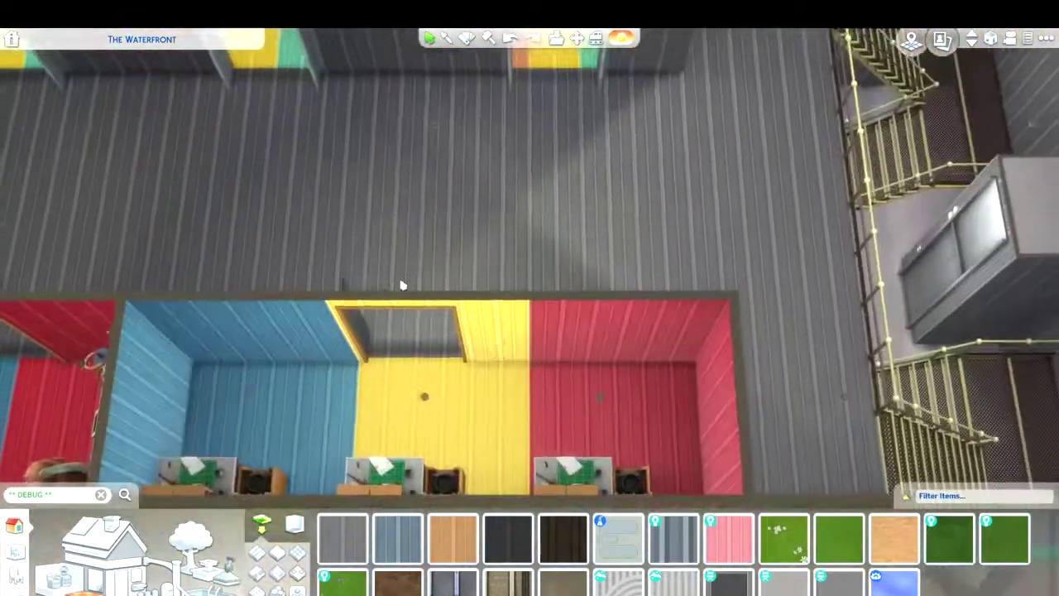
Place short half walls as dividers between the candle-making stations
scroll(400, 285, down, 3)
key(e)
key(e)
key(e)
key(e)
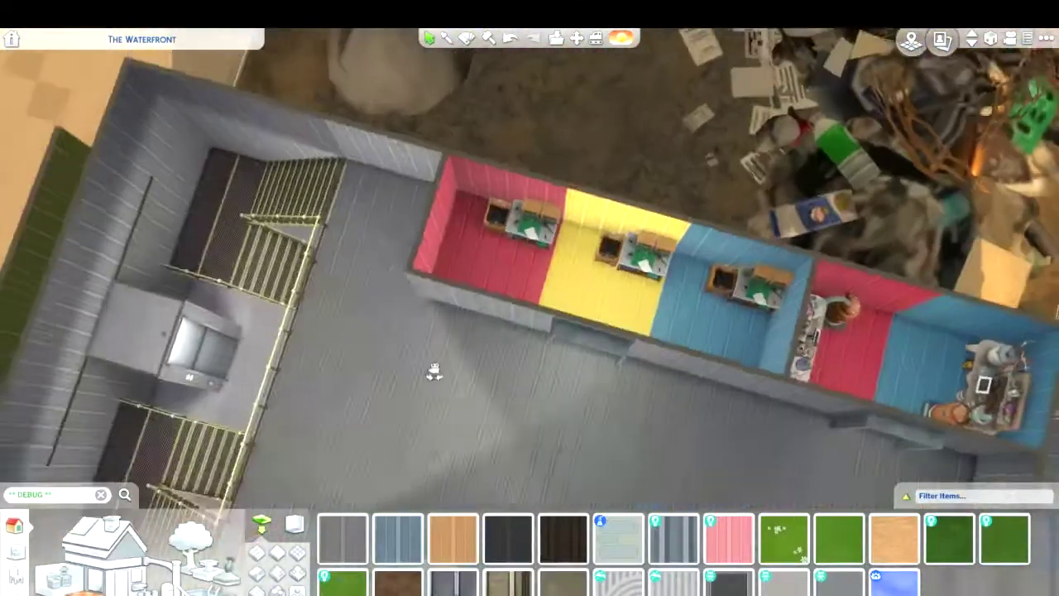
scroll(433, 372, up, 2)
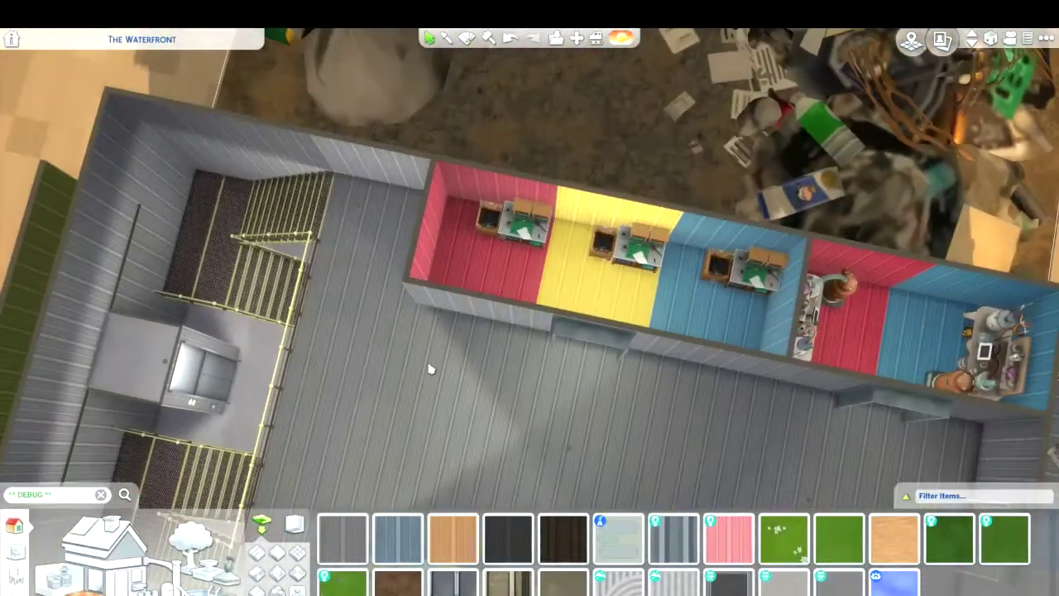
click(107, 518)
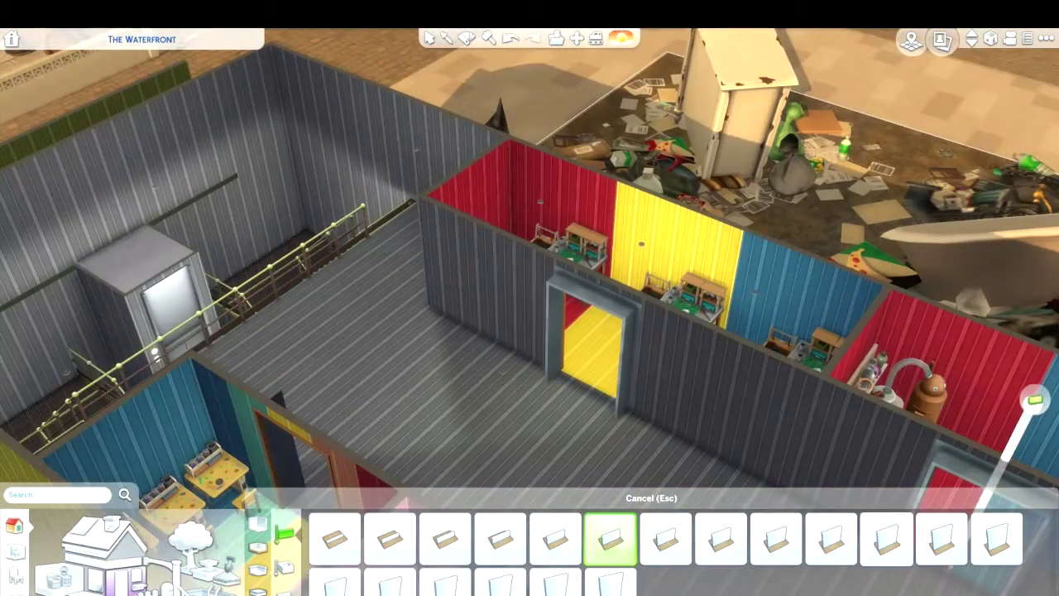
scroll(610, 301, up, 4)
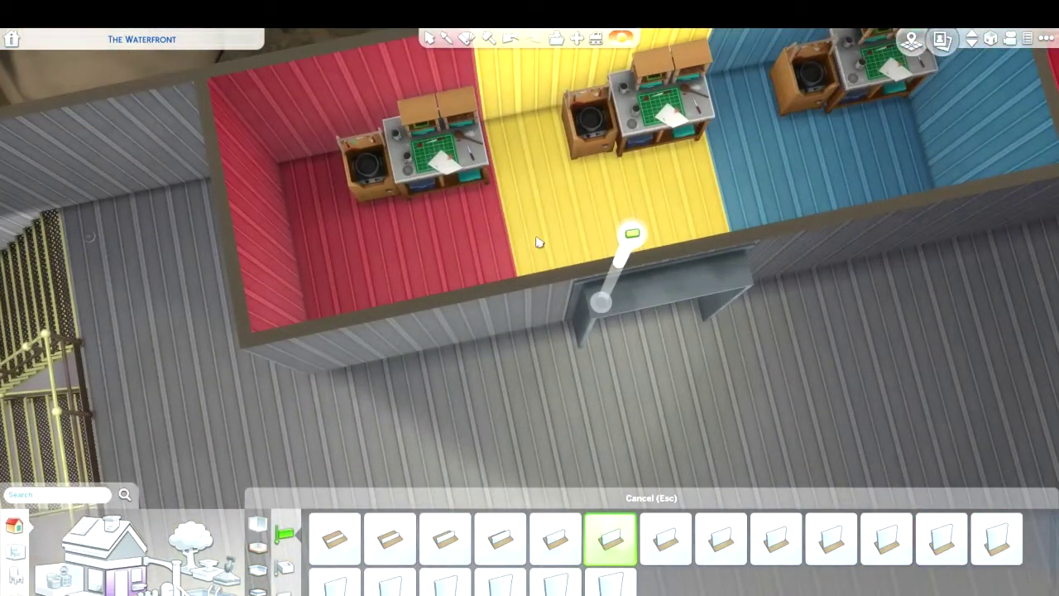
key(period)
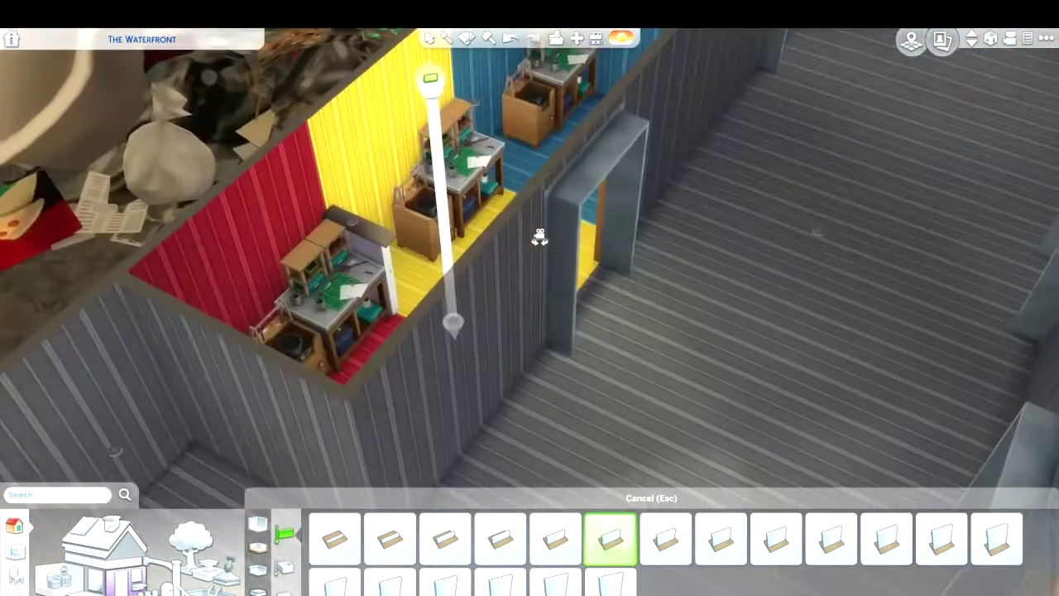
Place low half walls between the yellow tables, and finish the dividers with matching corrugated metal and dark trim
key(period)
key(s)
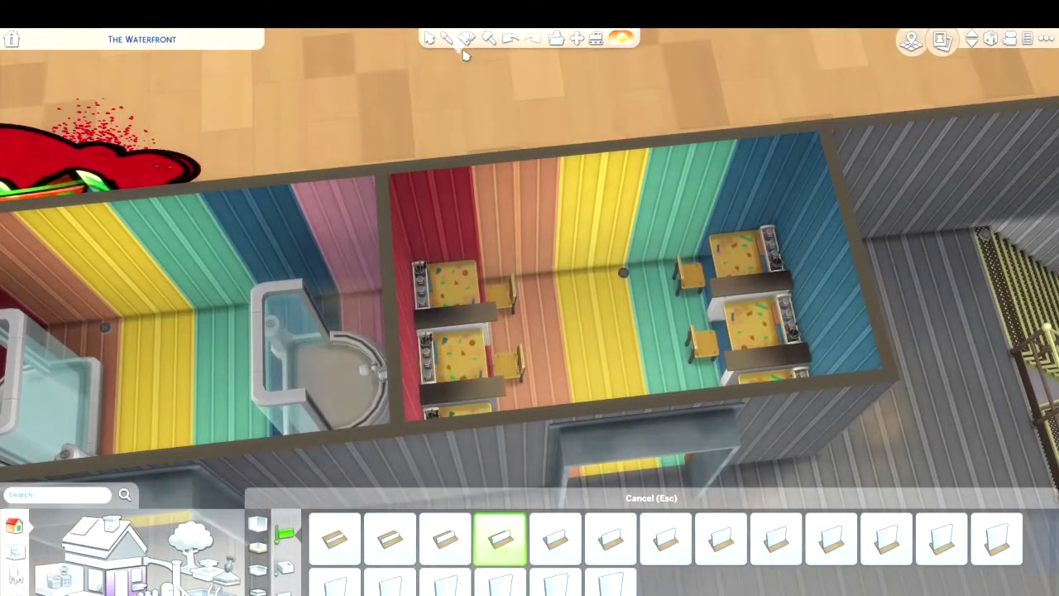
click(451, 43)
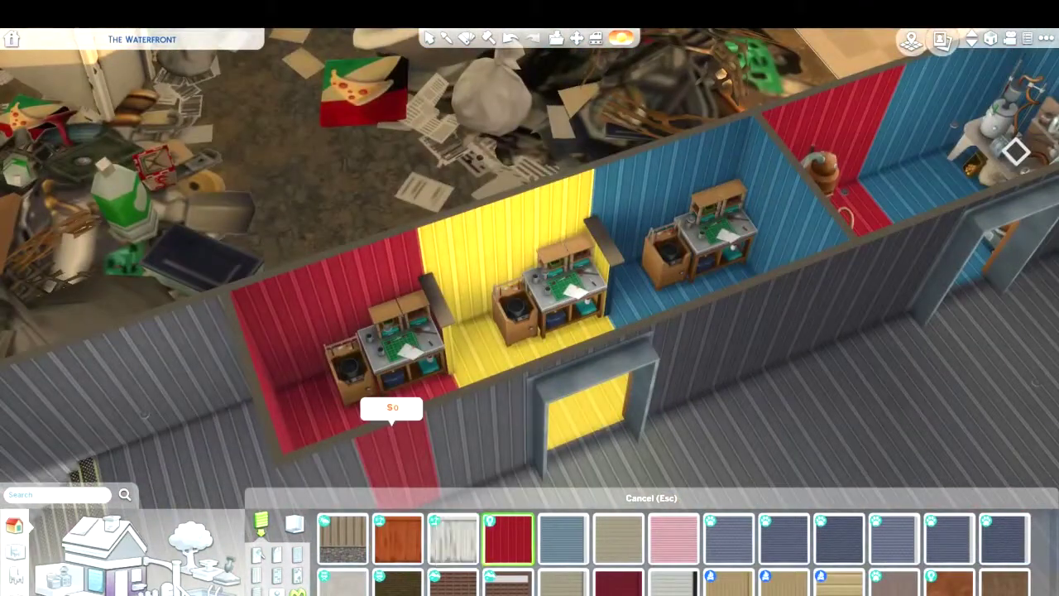
click(277, 555)
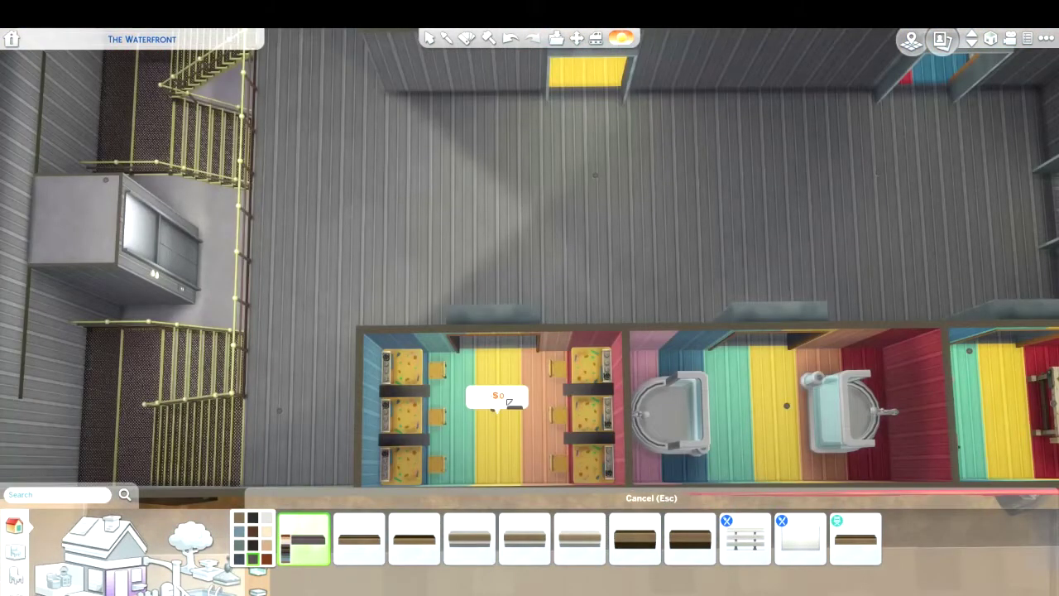
Find the leaf wall decorations among the decorations and hang a row of them along the fabricator room's striped back wall
click(137, 553)
scroll(674, 296, down, 4)
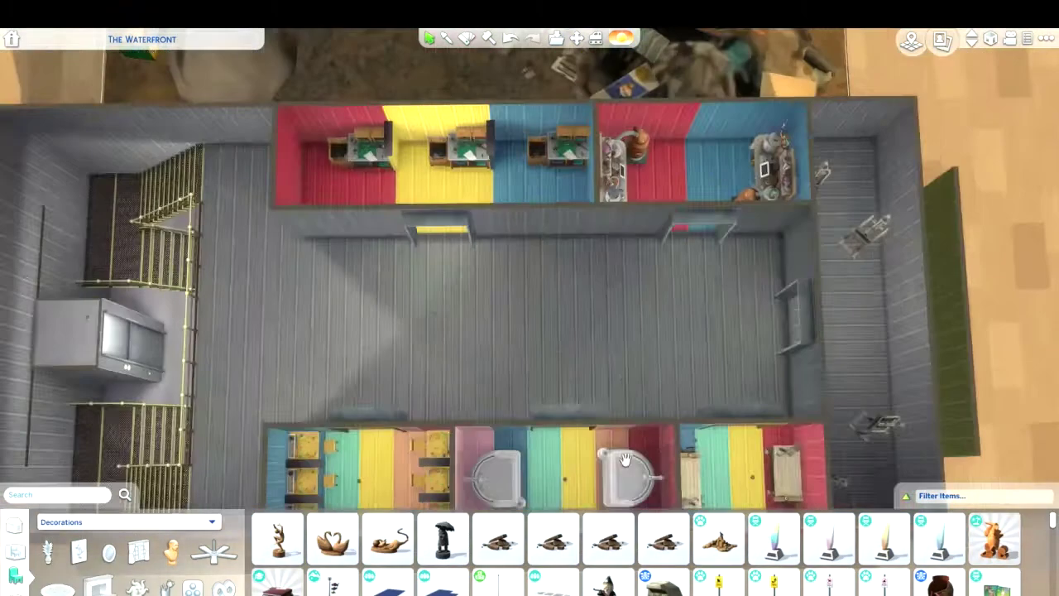
scroll(596, 563, down, 1)
scroll(596, 563, down, 3)
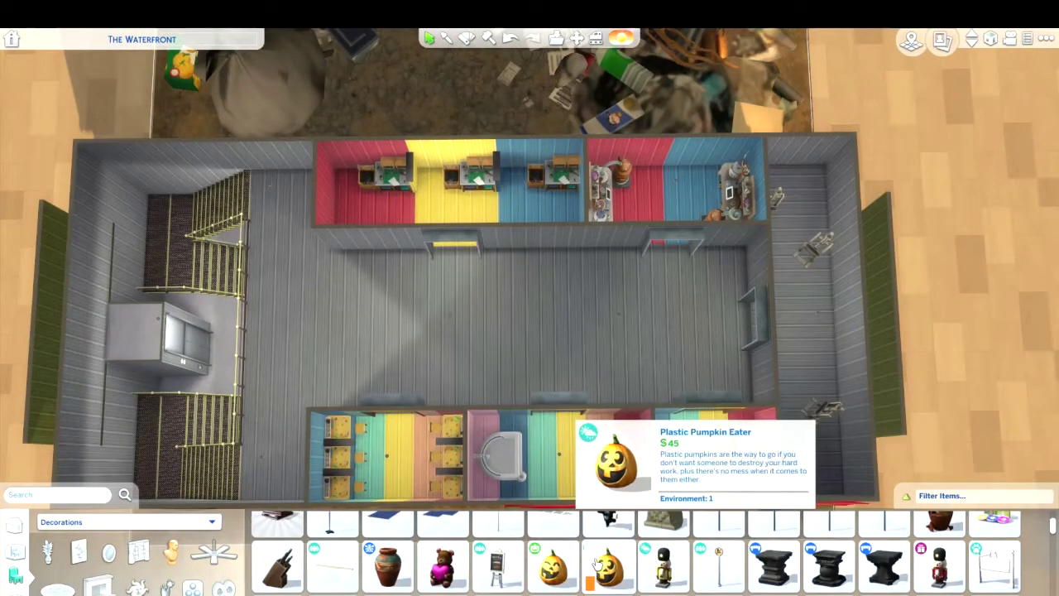
scroll(596, 562, down, 2)
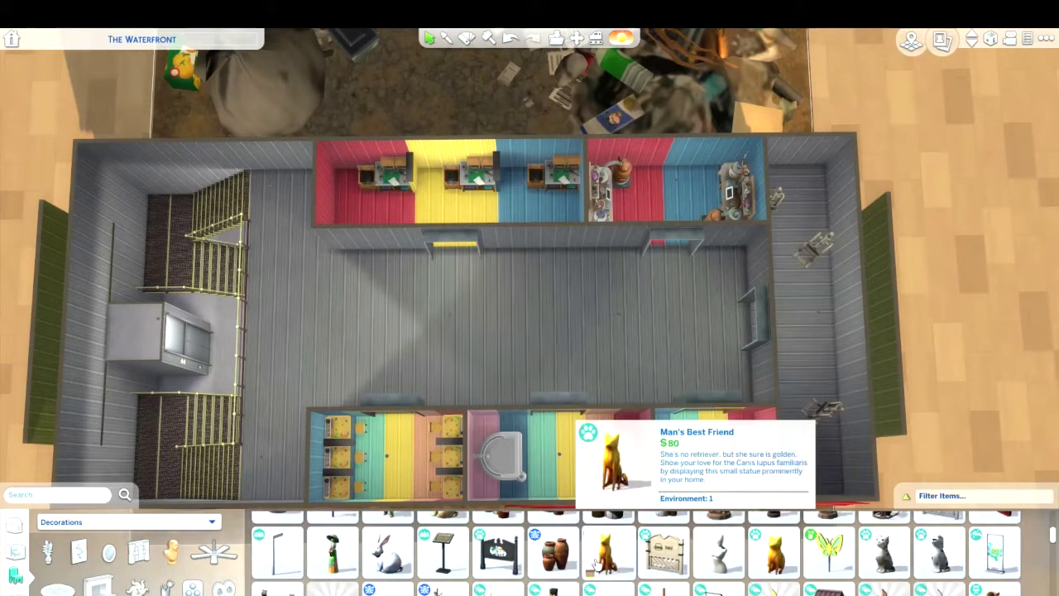
scroll(596, 564, down, 4)
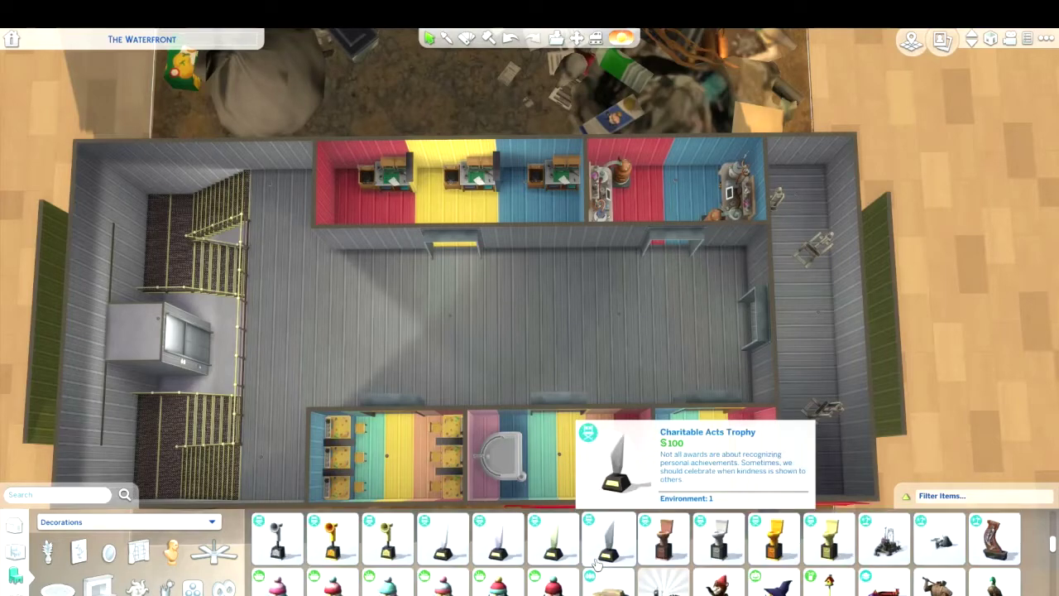
scroll(596, 563, down, 6)
scroll(497, 447, up, 3)
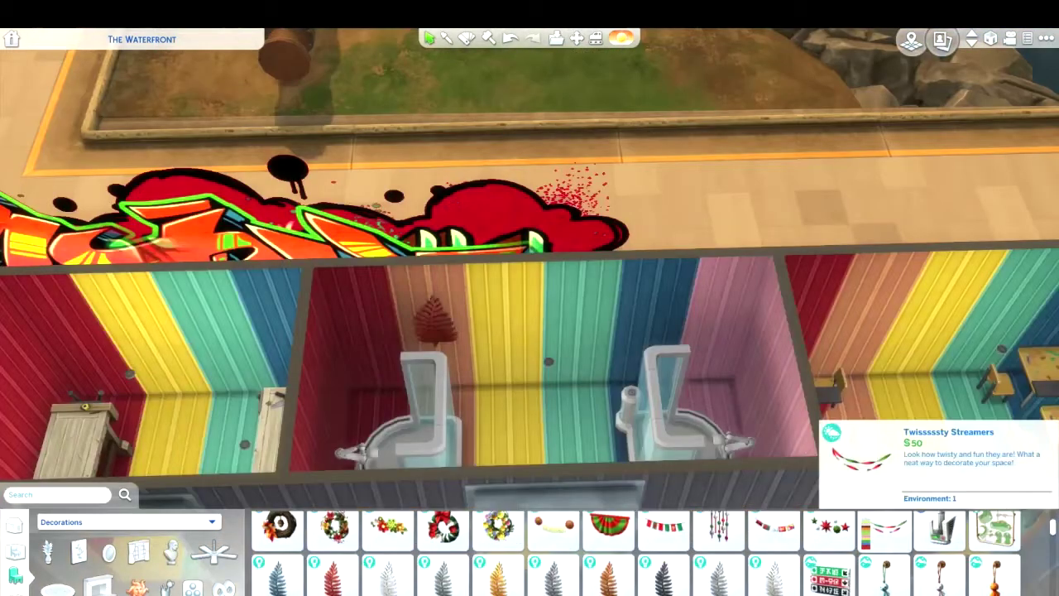
scroll(657, 372, down, 3)
scroll(572, 394, up, 3)
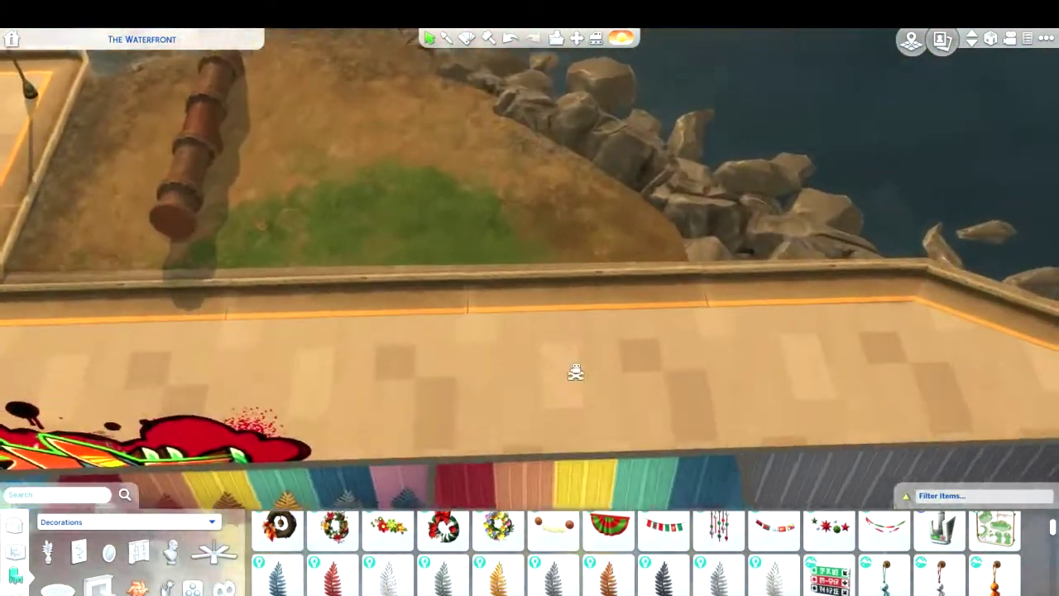
Place a set of open paint cans with a brush on the floor beside the woodworking tables at both ends of the room
scroll(572, 394, down, 3)
scroll(549, 402, up, 3)
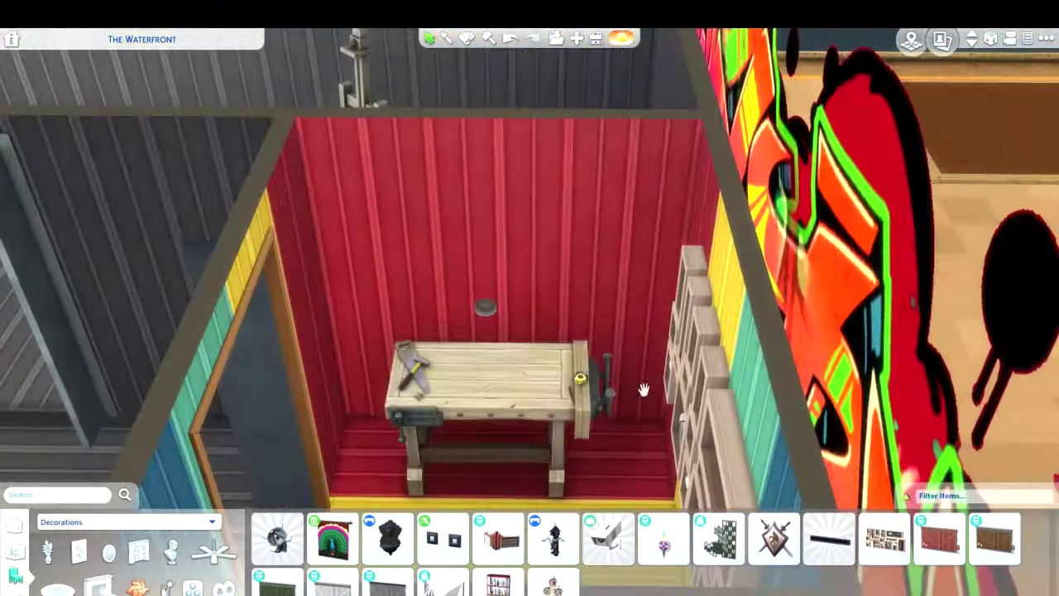
scroll(637, 550, down, 3)
click(829, 538)
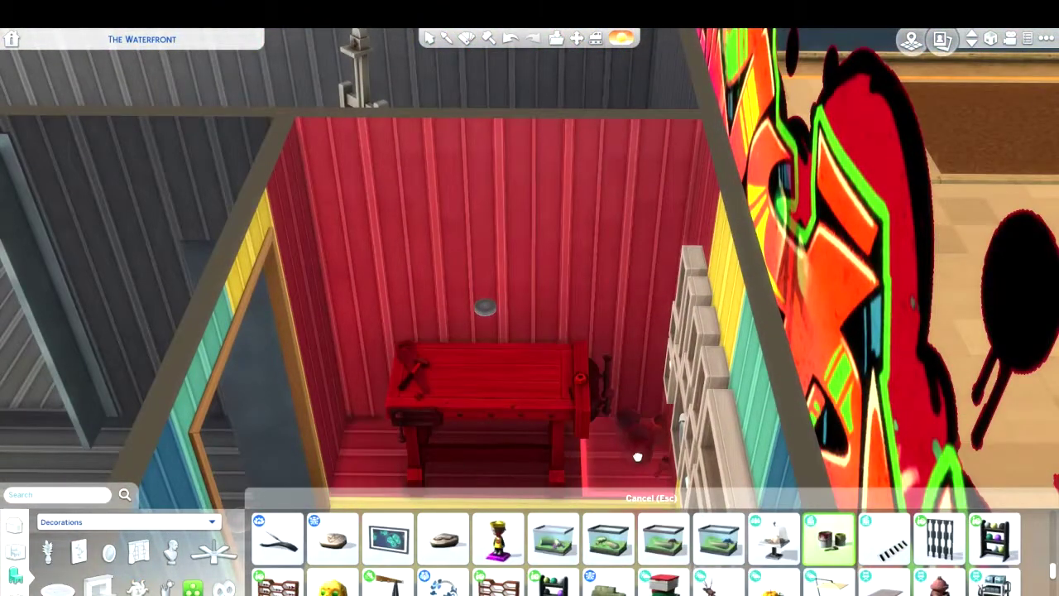
key(Return)
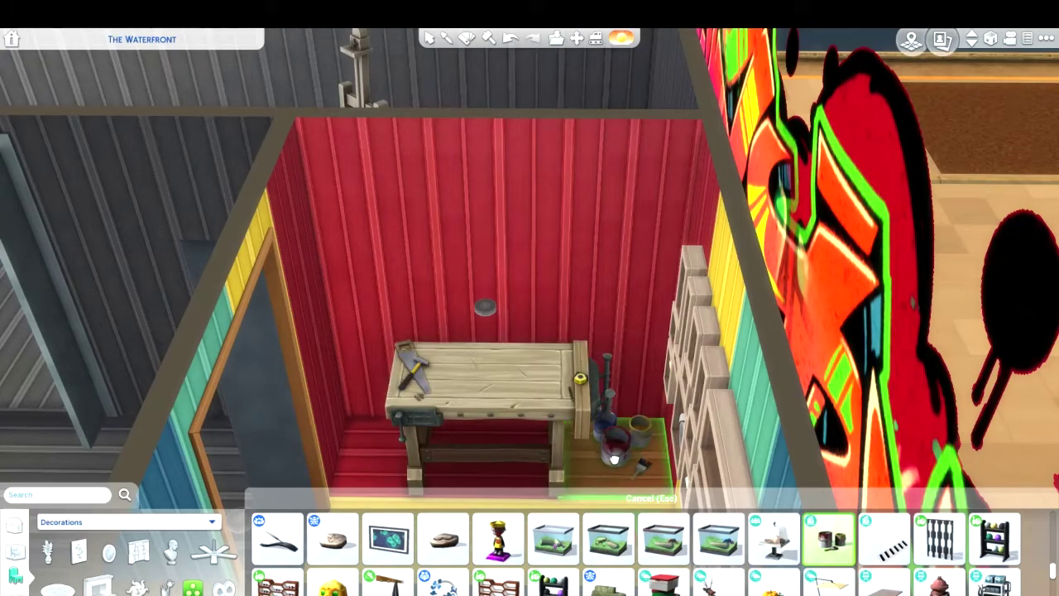
key(period)
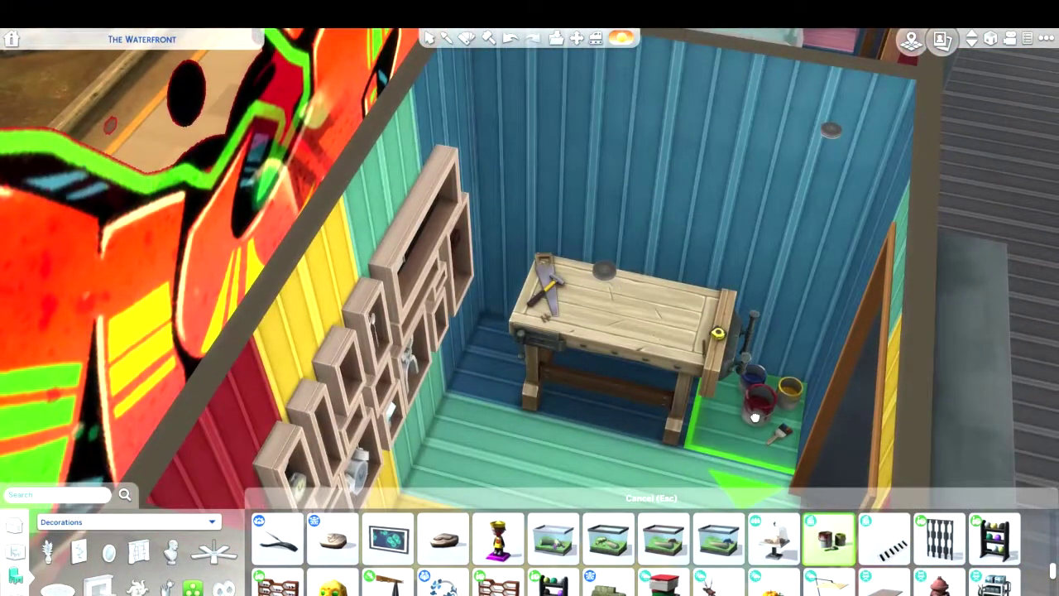
click(755, 418)
Reposition the woodworking table at the blue wall and set small white carts with open toolboxes beside the woodworking tables
scroll(755, 418, down, 3)
scroll(638, 551, down, 3)
click(995, 538)
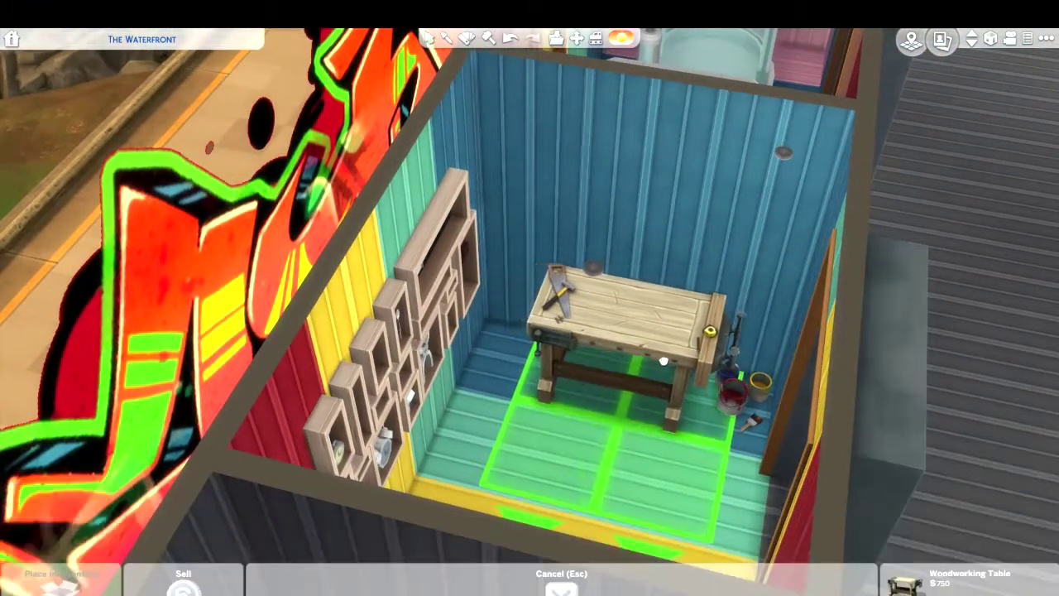
scroll(477, 426, up, 3)
click(477, 426)
key(comma)
key(period)
scroll(637, 550, down, 2)
key(comma)
key(period)
key(comma)
key(comma)
key(comma)
key(comma)
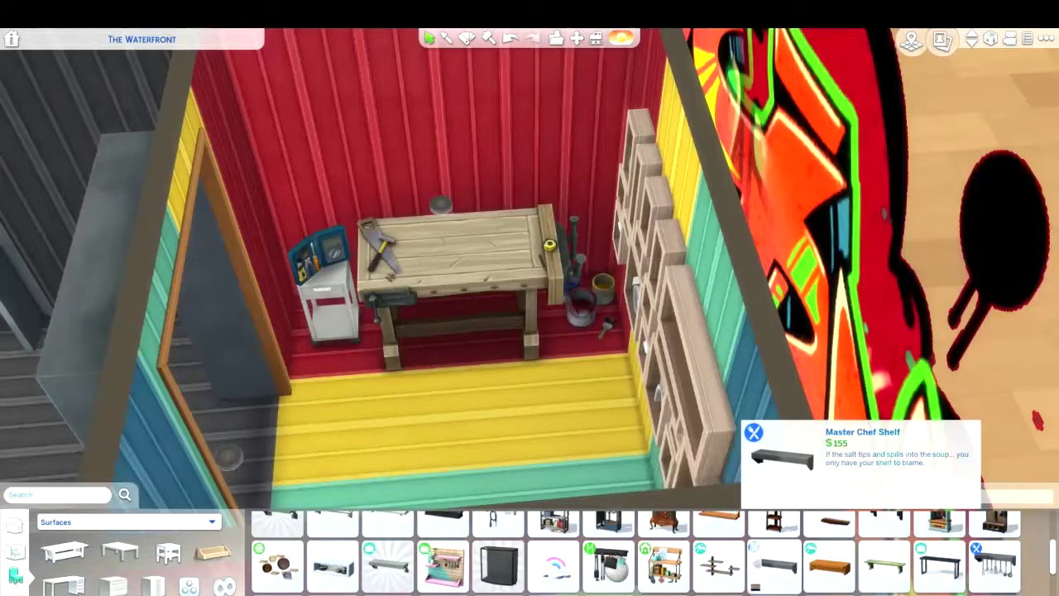
Hang three rows of grey Master Chef Shelves above the woodworking tables on the red and blue walls
scroll(409, 185, down, 3)
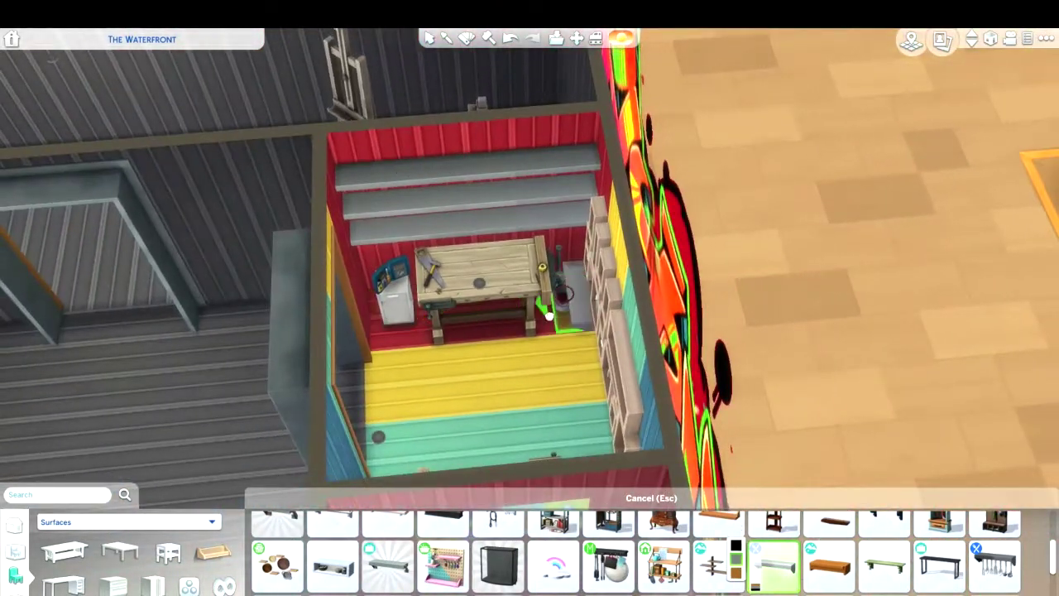
key(comma)
key(comma)
key(comma)
key(comma)
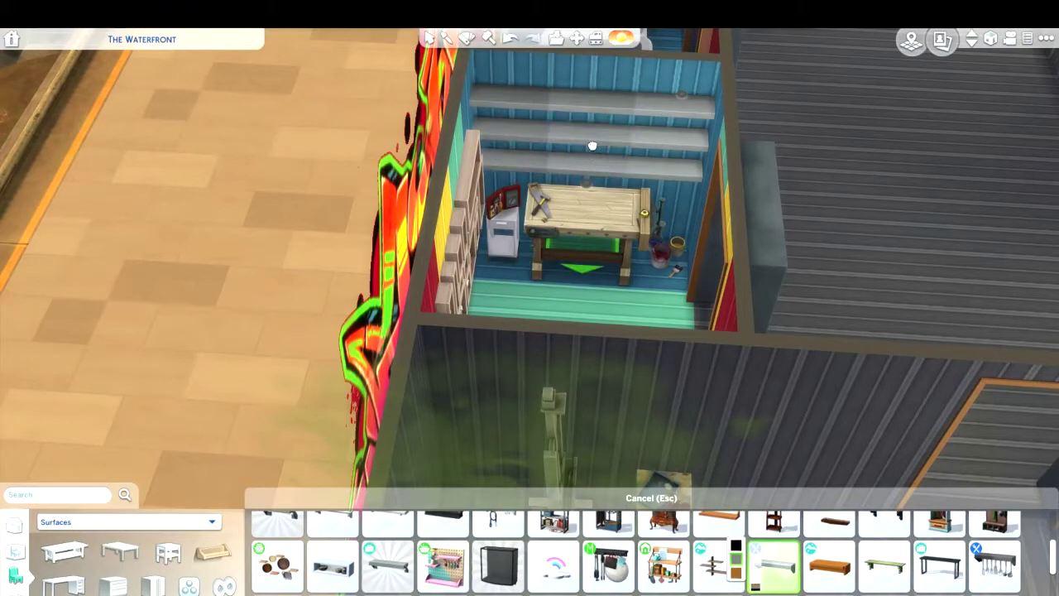
Search the catalogue for debug items and stock the grey shelves in the woodworking room with hand tools, containers and workshop clutter
key(z)
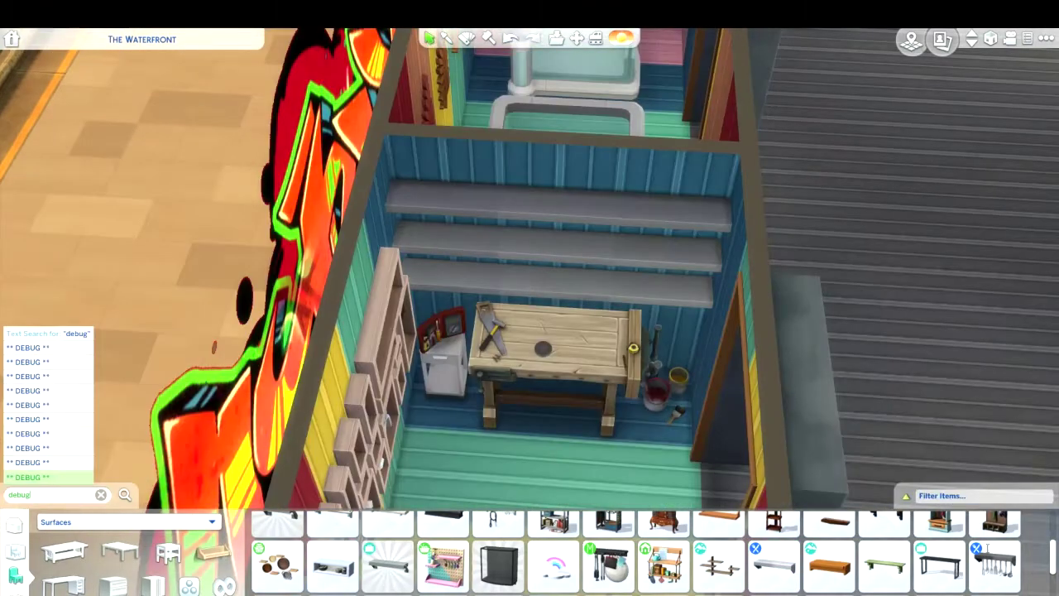
key(Return)
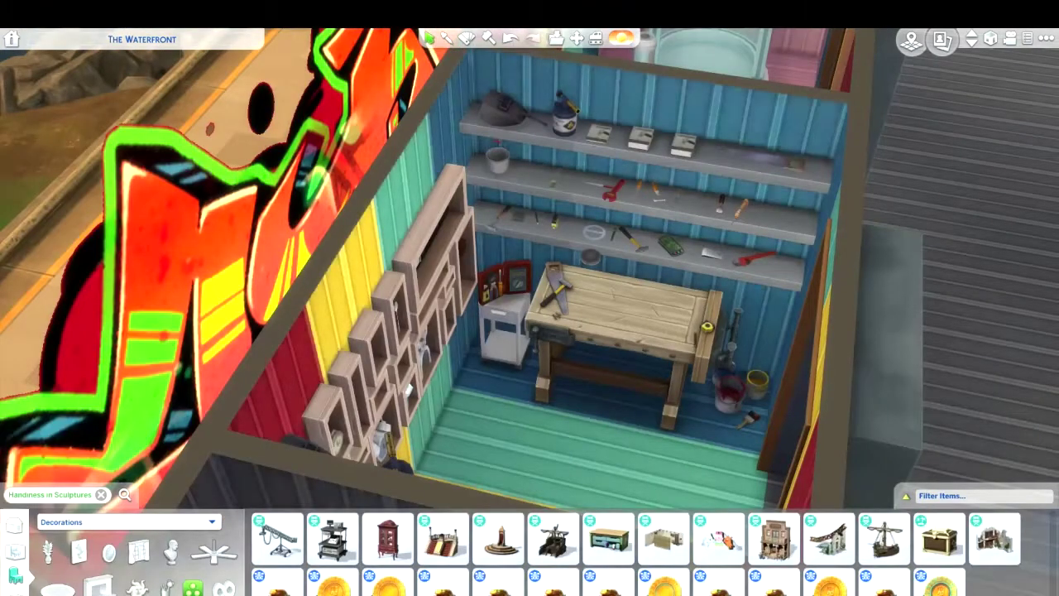
key(comma)
key(comma)
key(comma)
key(comma)
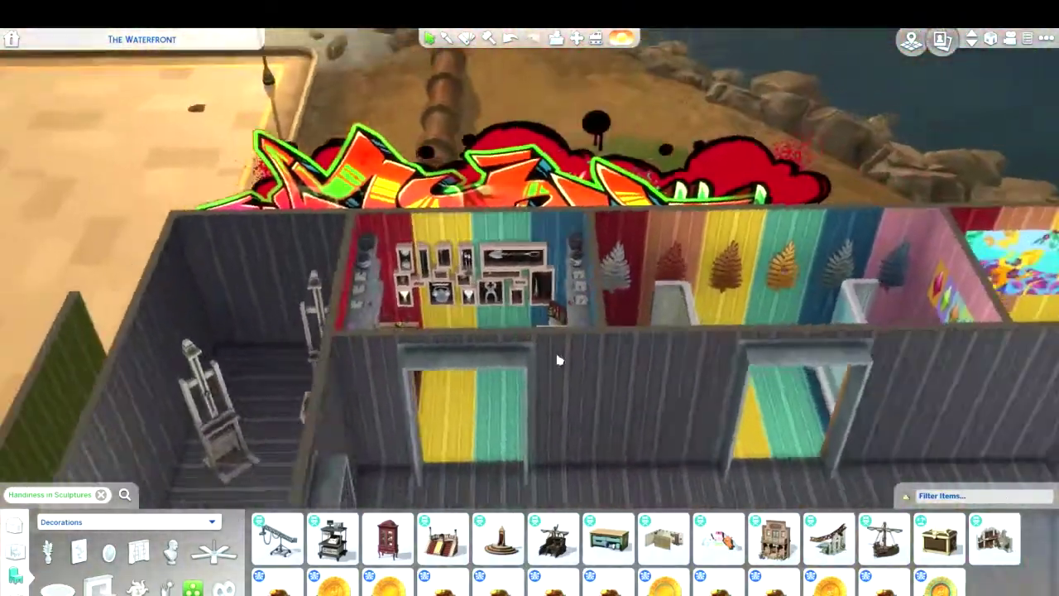
Hang the upper rows of Reclaimed Plank Shelves, three planks wide, across the red and blue back wall of the fizzing room
key(comma)
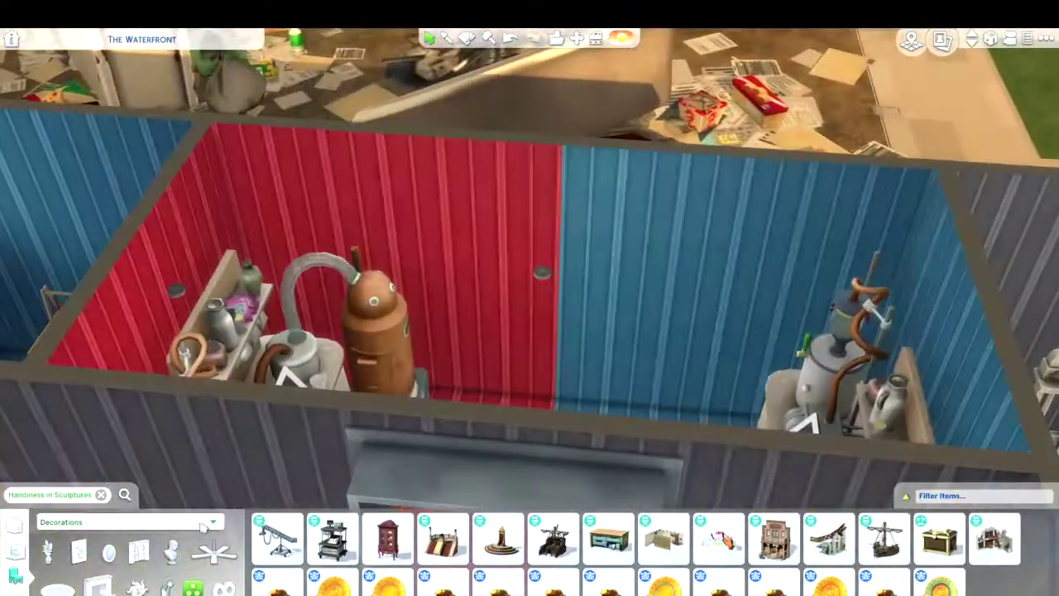
click(124, 521)
click(58, 324)
scroll(702, 359, up, 3)
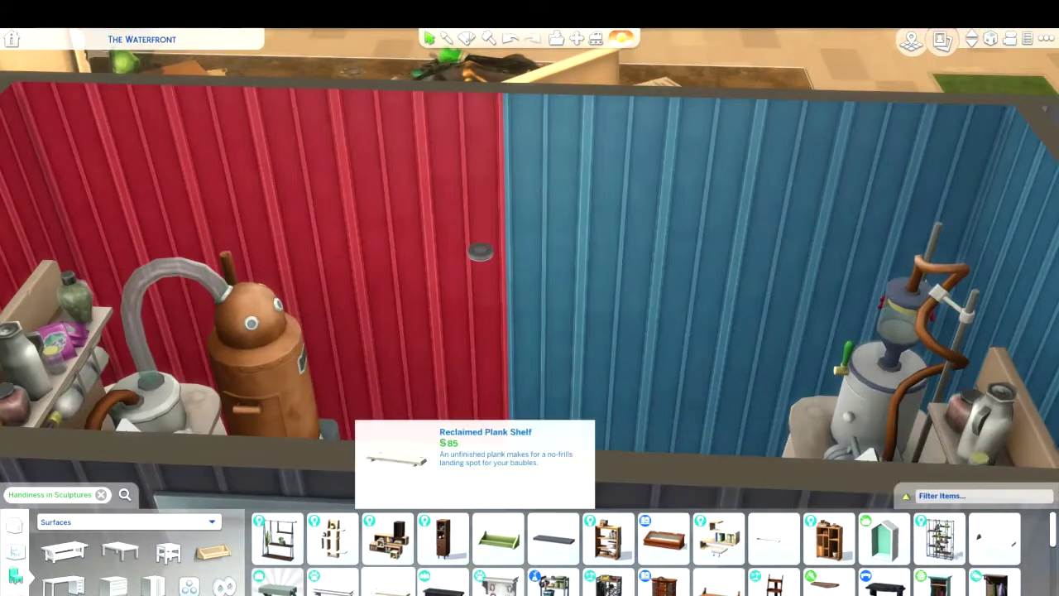
click(388, 582)
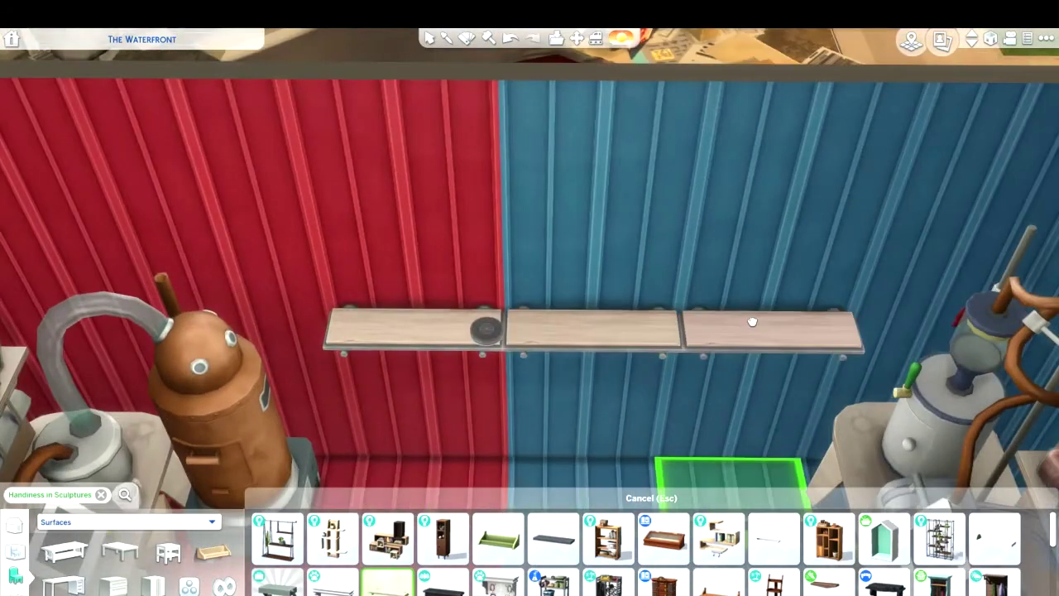
scroll(753, 321, down, 3)
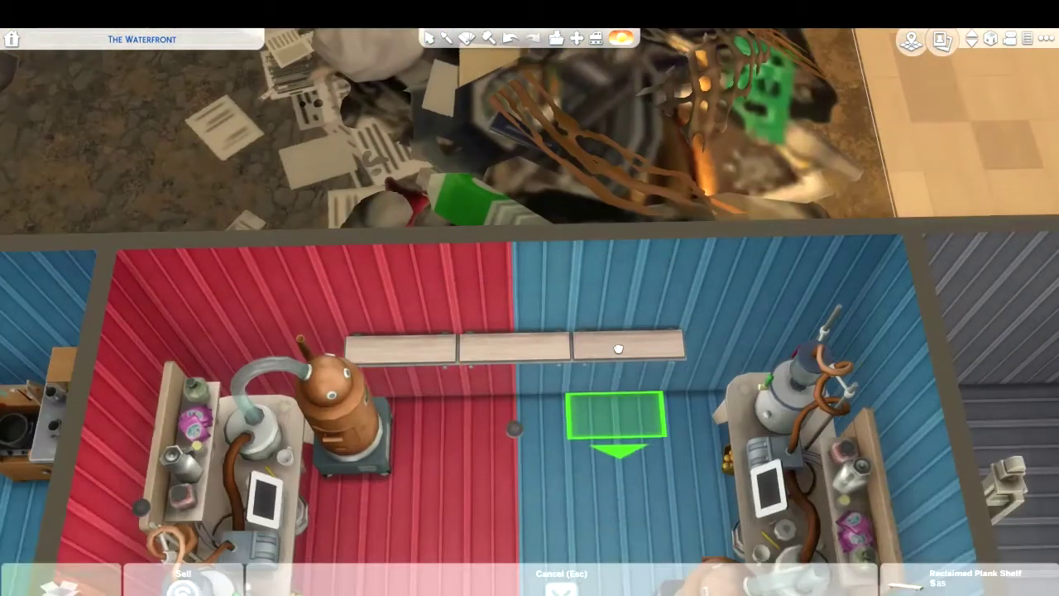
click(372, 299)
scroll(616, 364, up, 5)
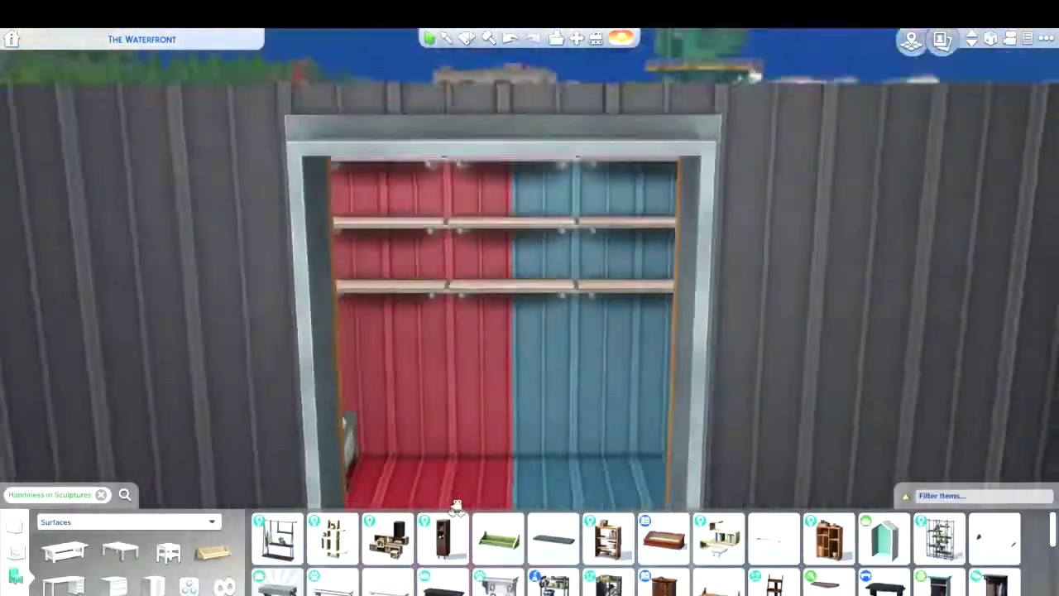
Add lower rows of Reclaimed Plank Shelves to complete five evenly spaced rows on the fizzing room's back wall
scroll(616, 364, down, 3)
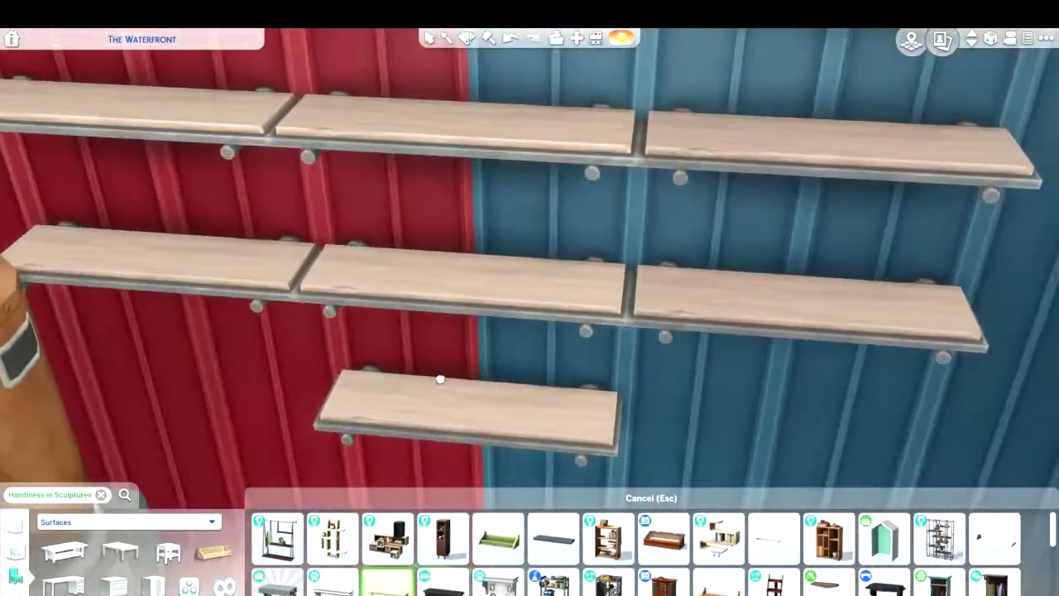
scroll(509, 384, down, 2)
scroll(561, 350, up, 3)
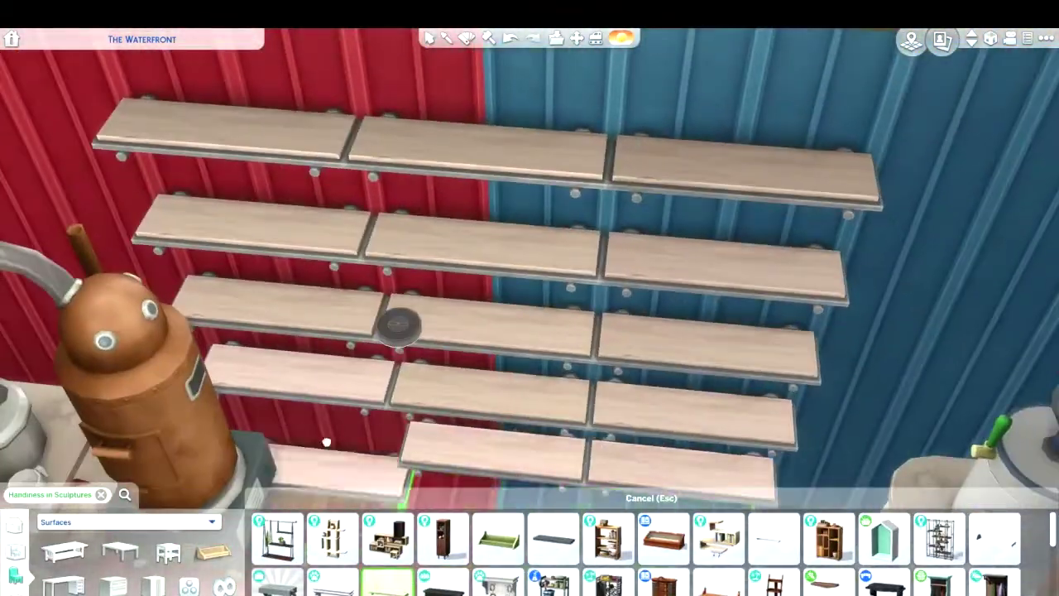
scroll(326, 442, down, 3)
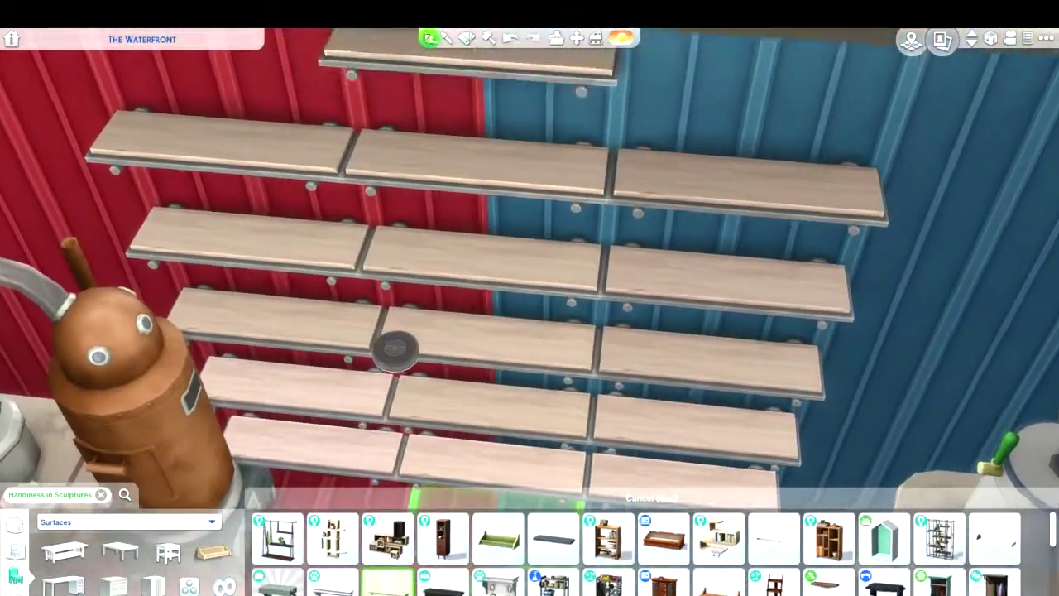
click(433, 343)
scroll(445, 272, up, 3)
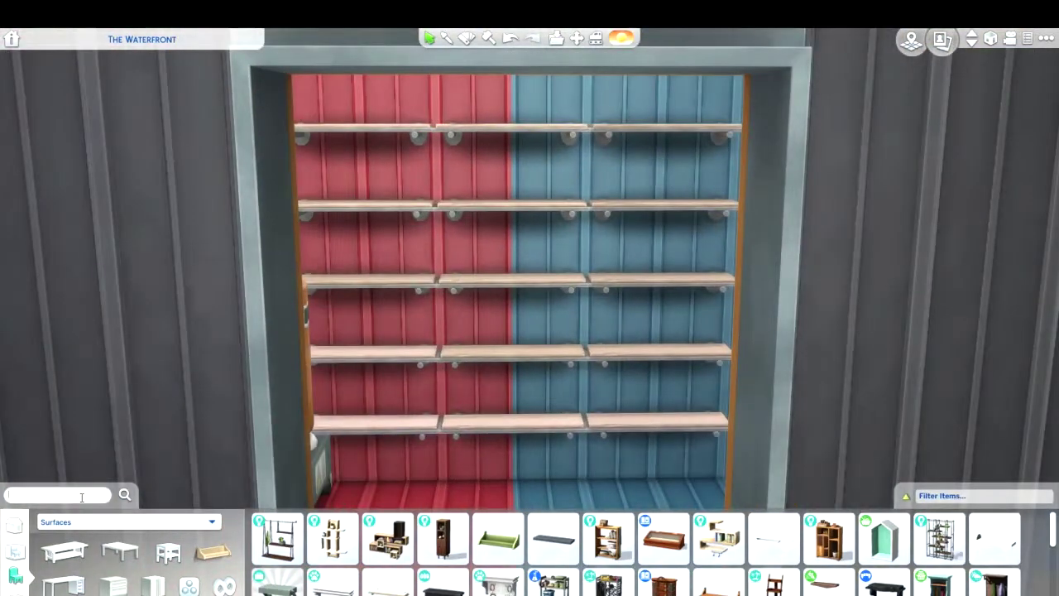
Search the catalogue for Zebra Fizz and for fizzy drinks to find bottles for the plank shelves
key(Return)
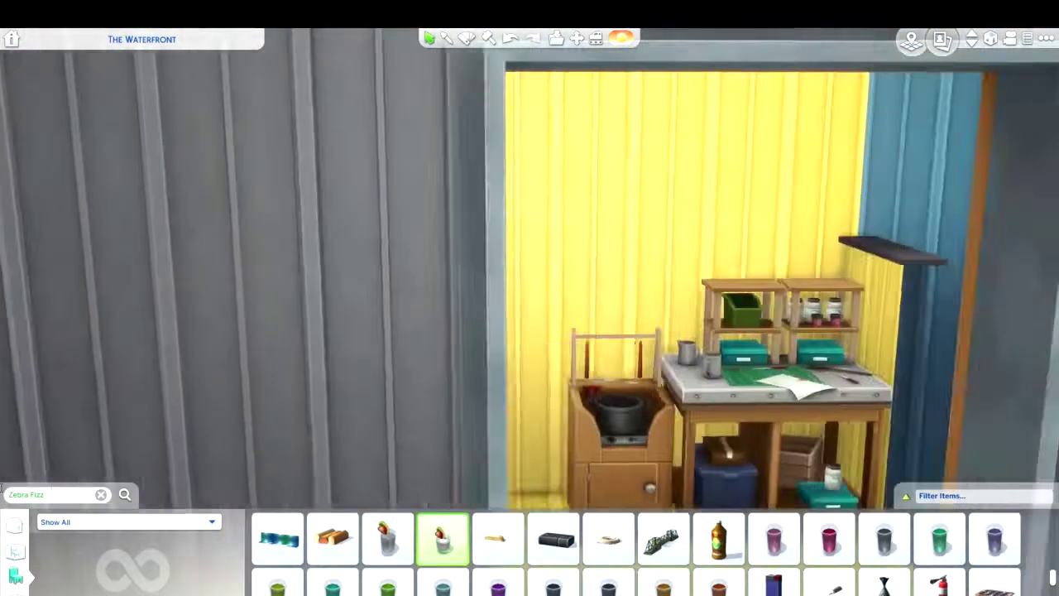
key(Left)
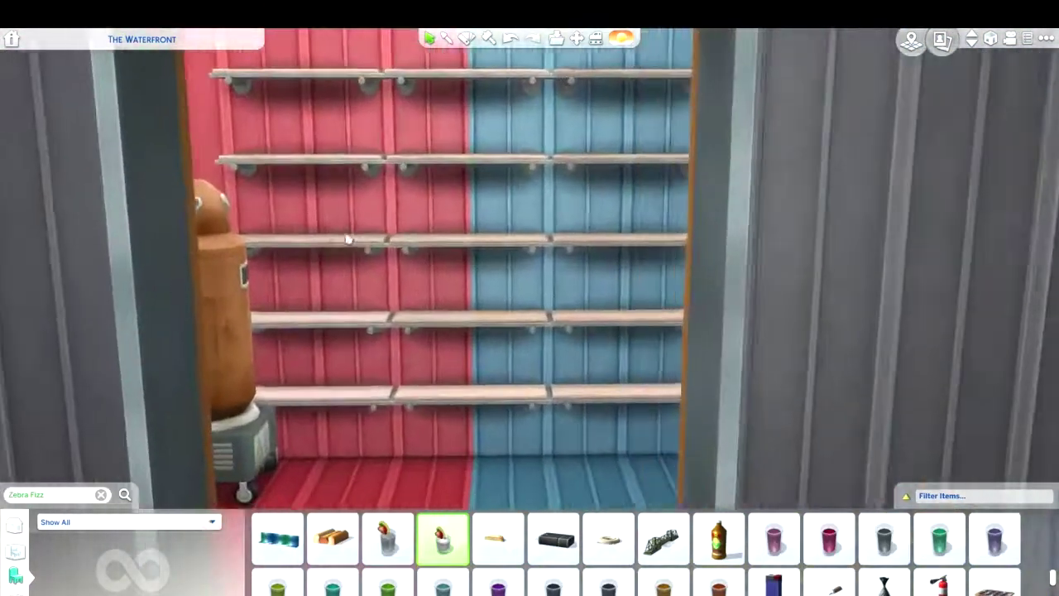
click(101, 494)
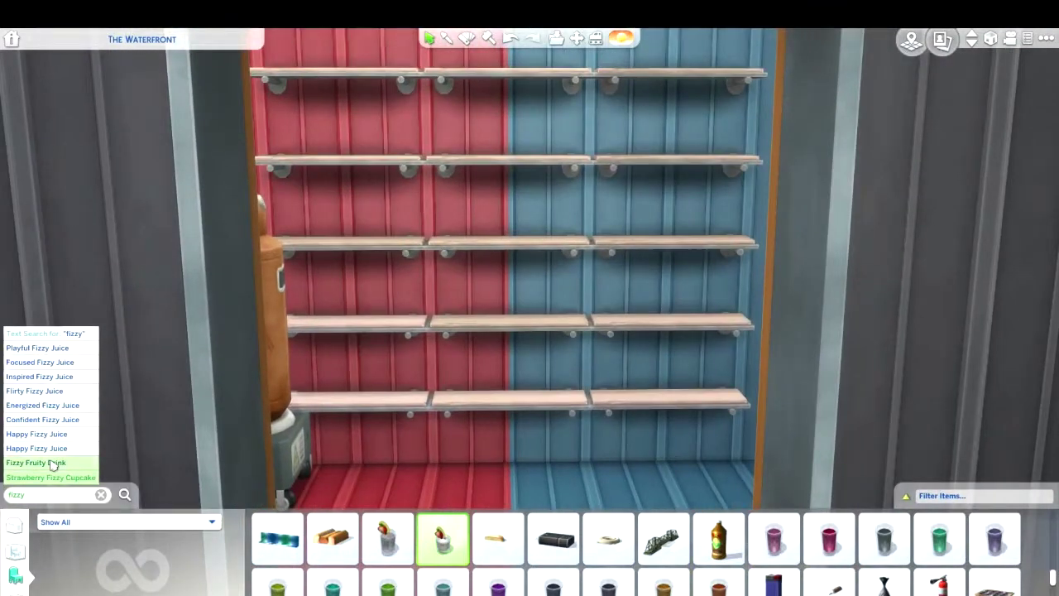
click(52, 464)
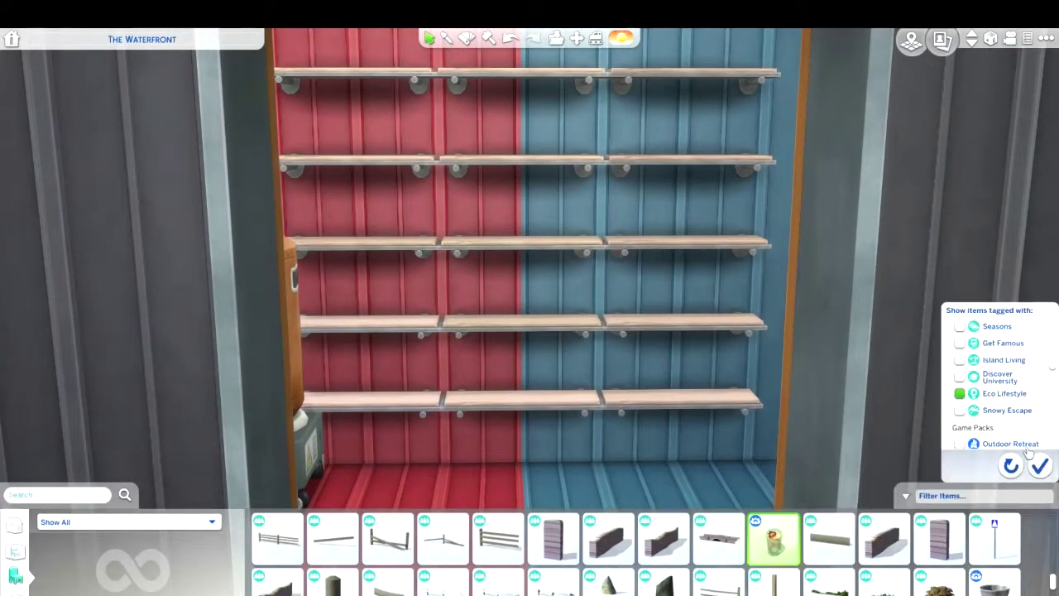
Filter the catalogue to Eco Lifestyle items and pick the Fizzy Honey bottle pack
click(960, 496)
click(955, 386)
scroll(598, 571, down, 2)
scroll(598, 571, down, 2)
click(498, 553)
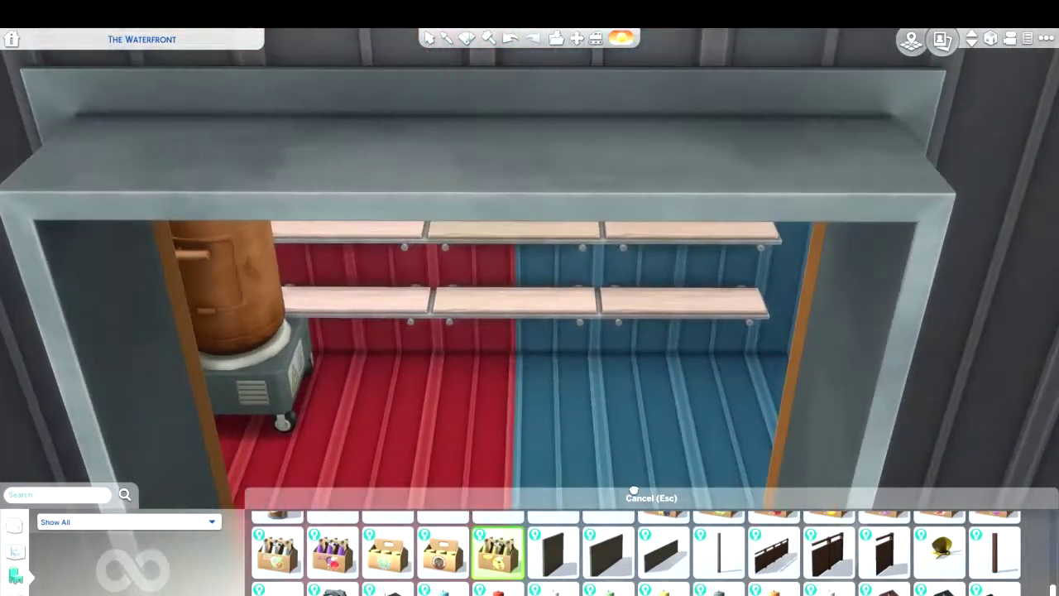
Place a Fizzy Honey pack at the outer end of the lowest plank shelf on the blue wall
scroll(473, 383, down, 2)
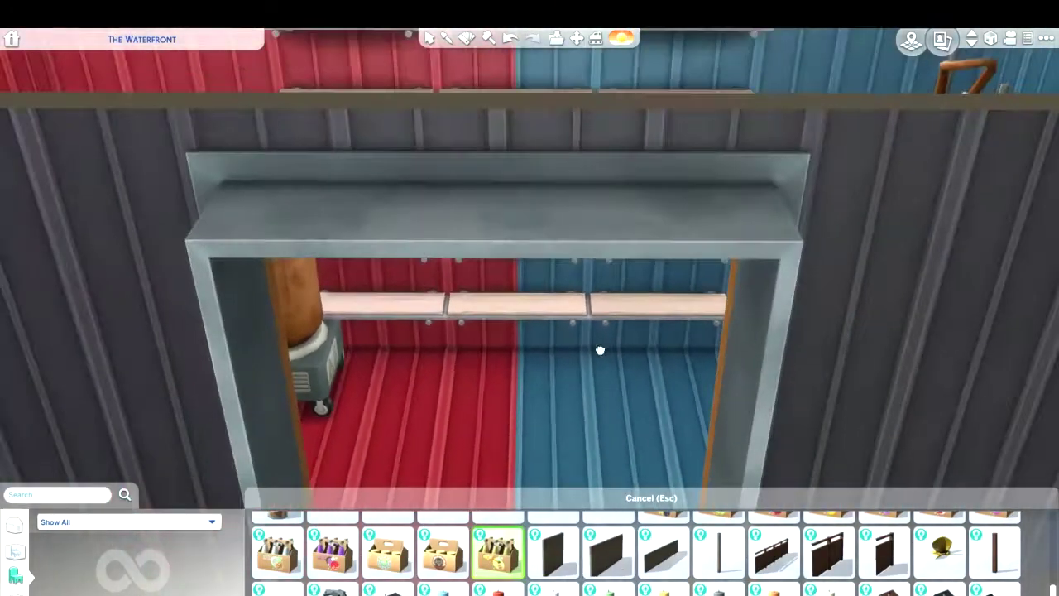
scroll(634, 442, up, 6)
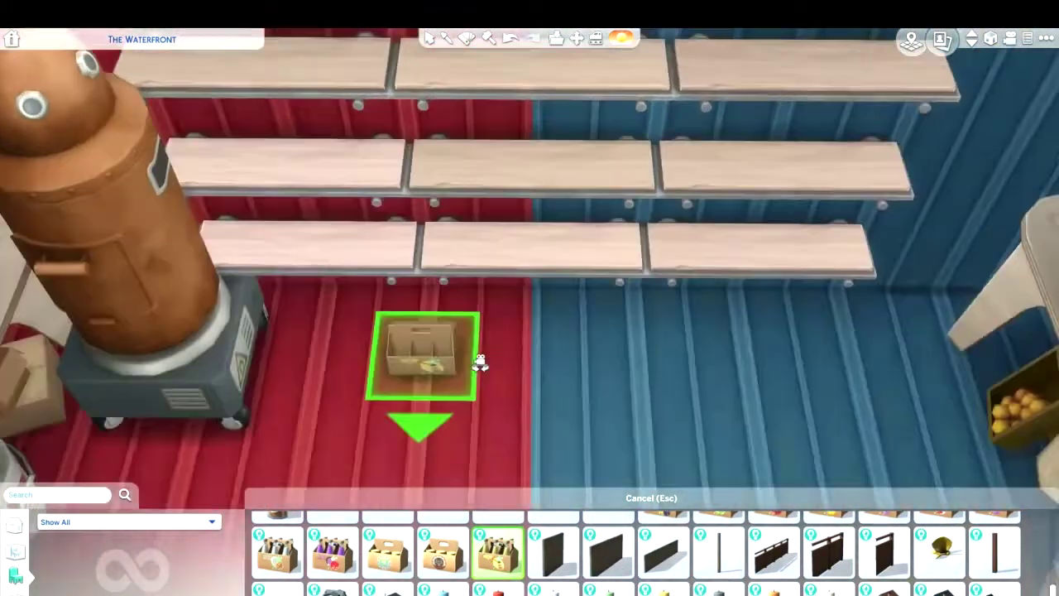
click(480, 362)
scroll(472, 373, down, 2)
click(501, 356)
scroll(662, 373, up, 3)
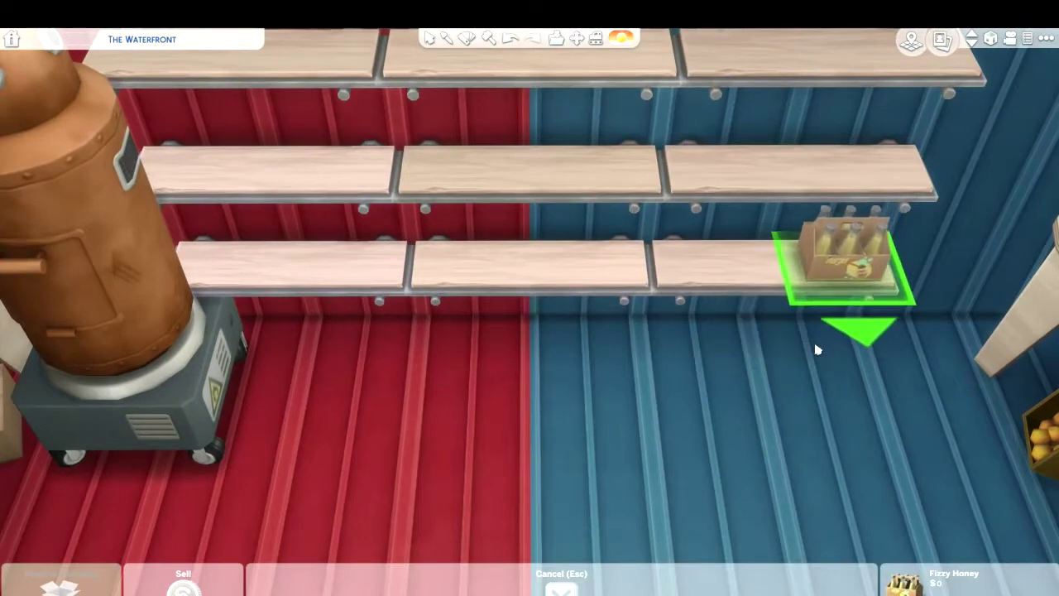
click(801, 351)
Add two more Fizzy Honey packs side by side to fill the lowest plank on the blue wall
scroll(785, 366, down, 2)
scroll(662, 389, up, 3)
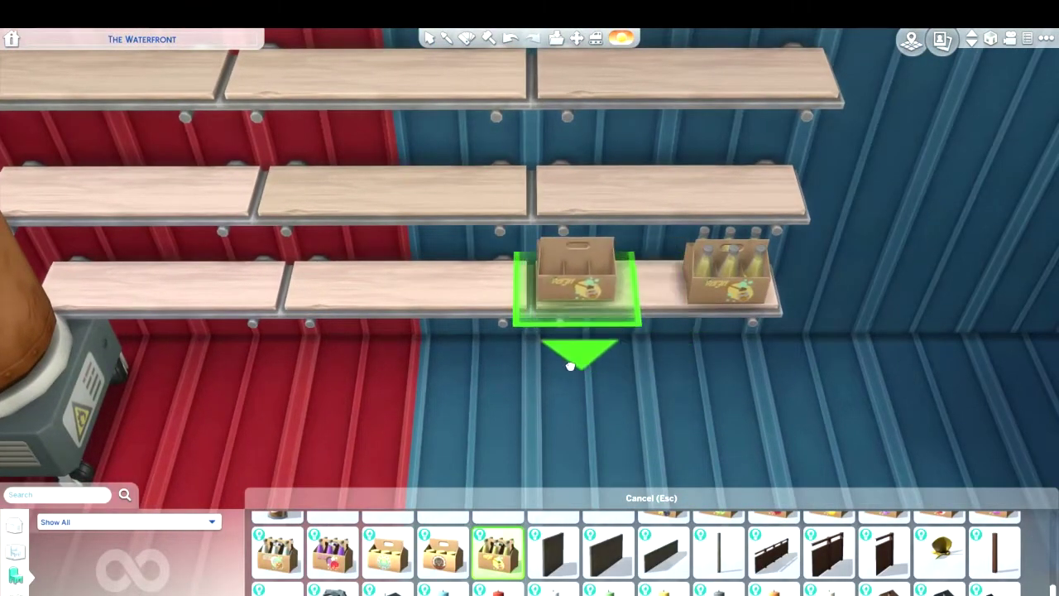
click(574, 367)
click(725, 282)
click(712, 377)
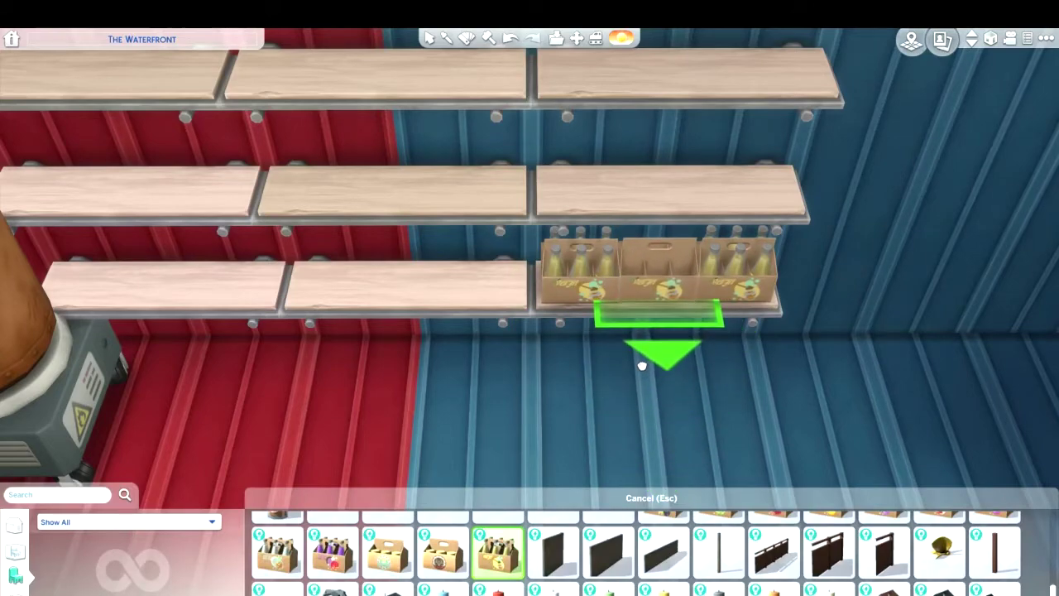
click(642, 368)
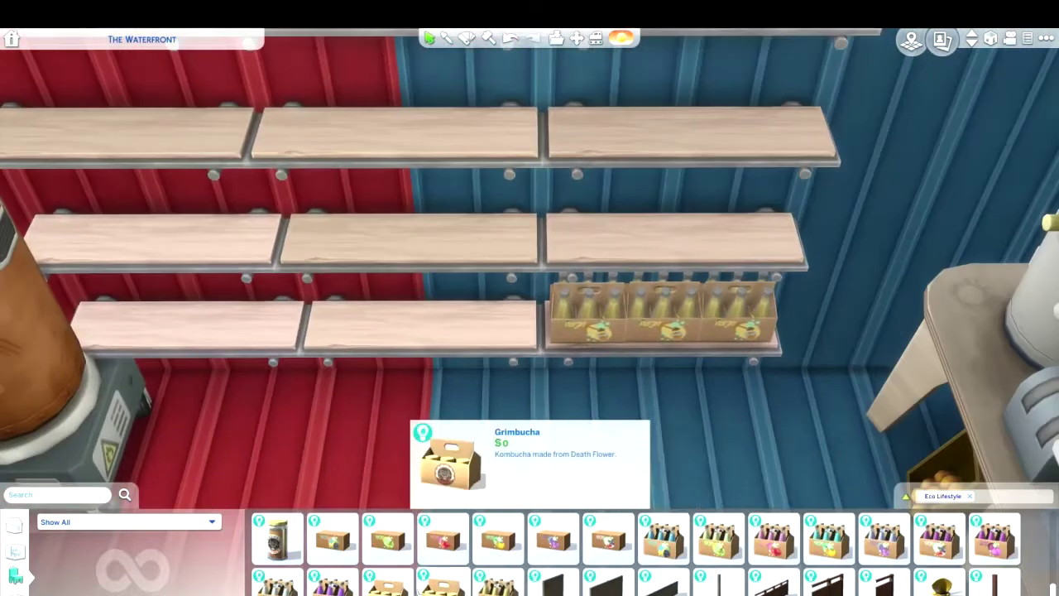
Fill the remaining planks of the two lowest shelf rows with Eco Lifestyle bottle packs, three packs of one flavour per plank
click(332, 583)
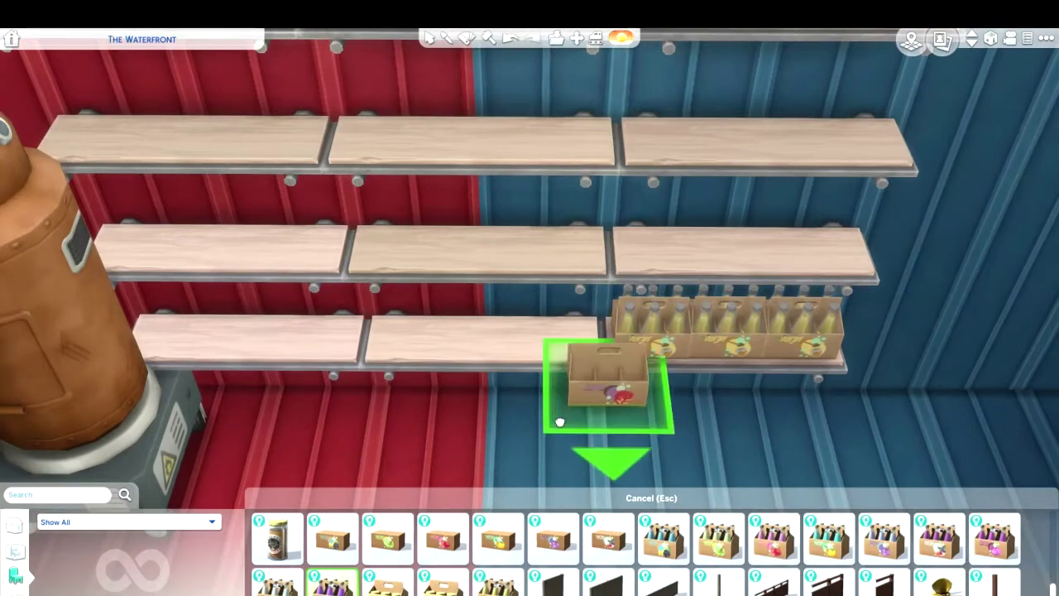
click(557, 418)
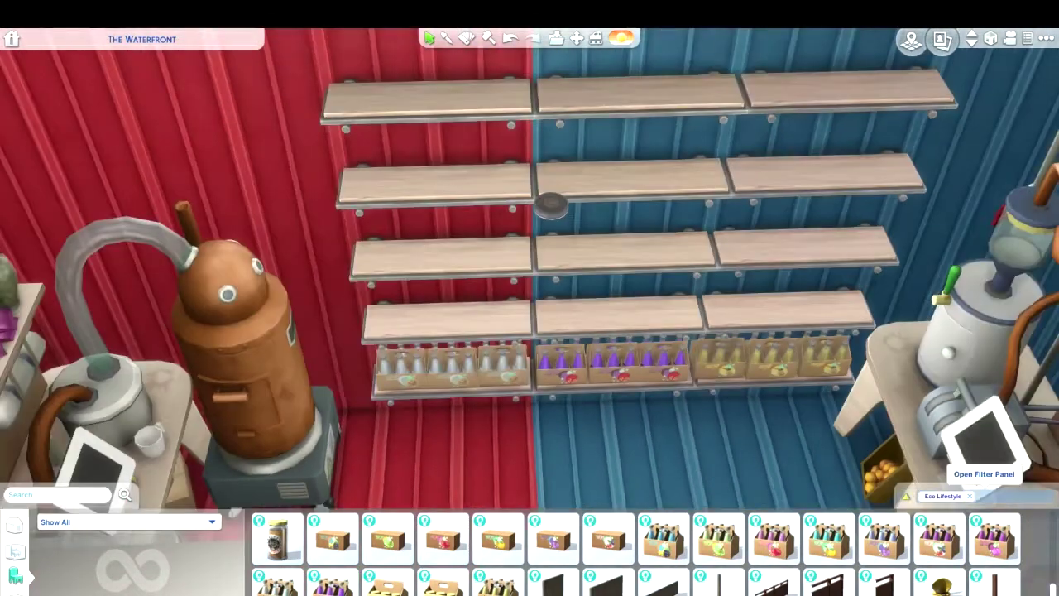
click(786, 339)
click(621, 347)
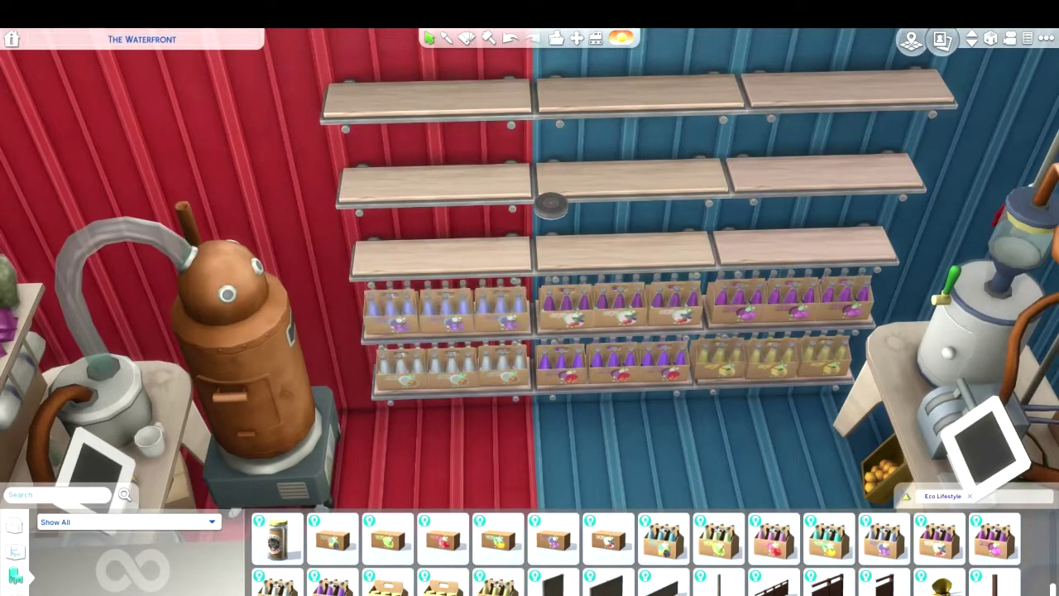
Stock the planks in the upper shelf rows with further drink packs, three of one kind on each plank
click(435, 174)
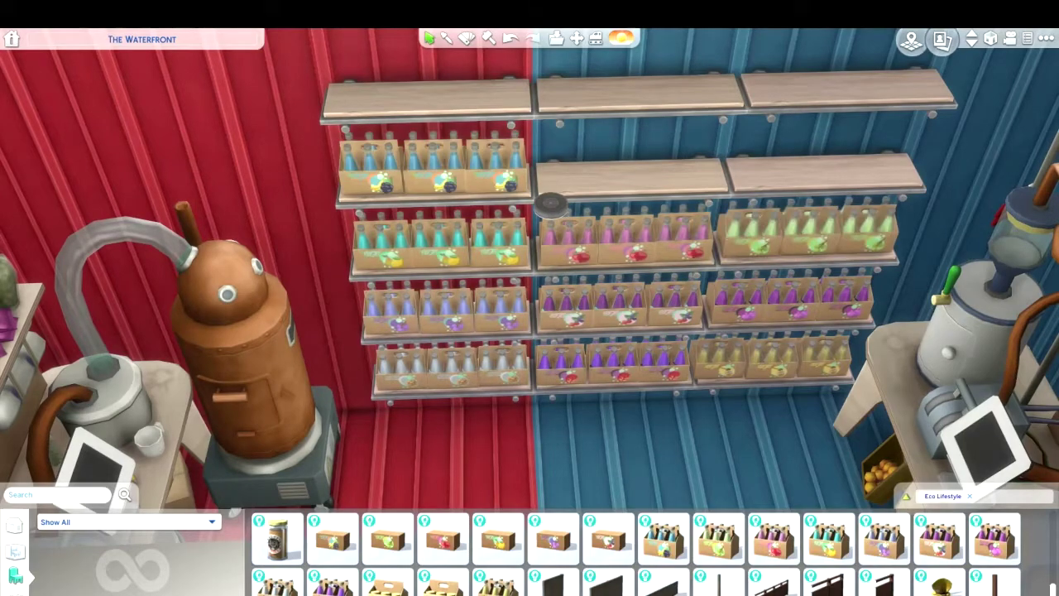
click(627, 170)
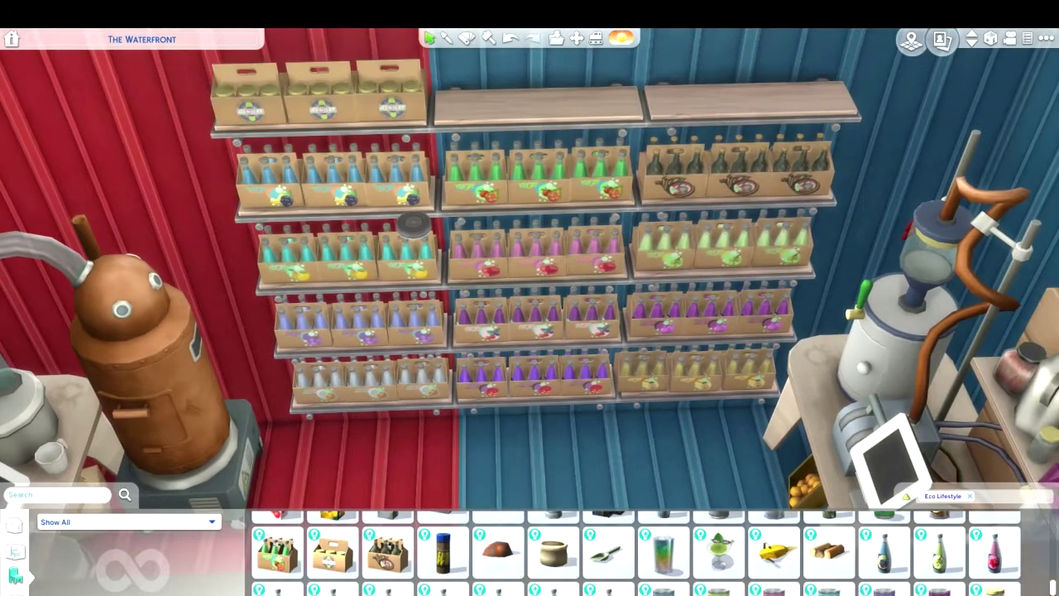
click(538, 103)
click(749, 103)
scroll(693, 355, down, 3)
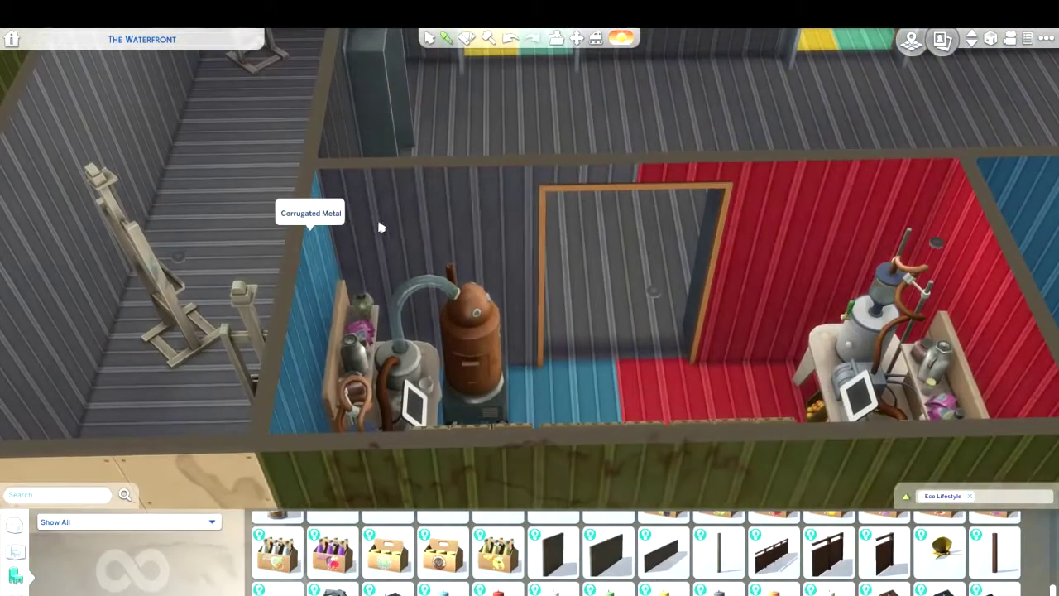
Cover the grey wall behind the copper machine, beside the doorway, with blue Corrugated Metal
click(386, 207)
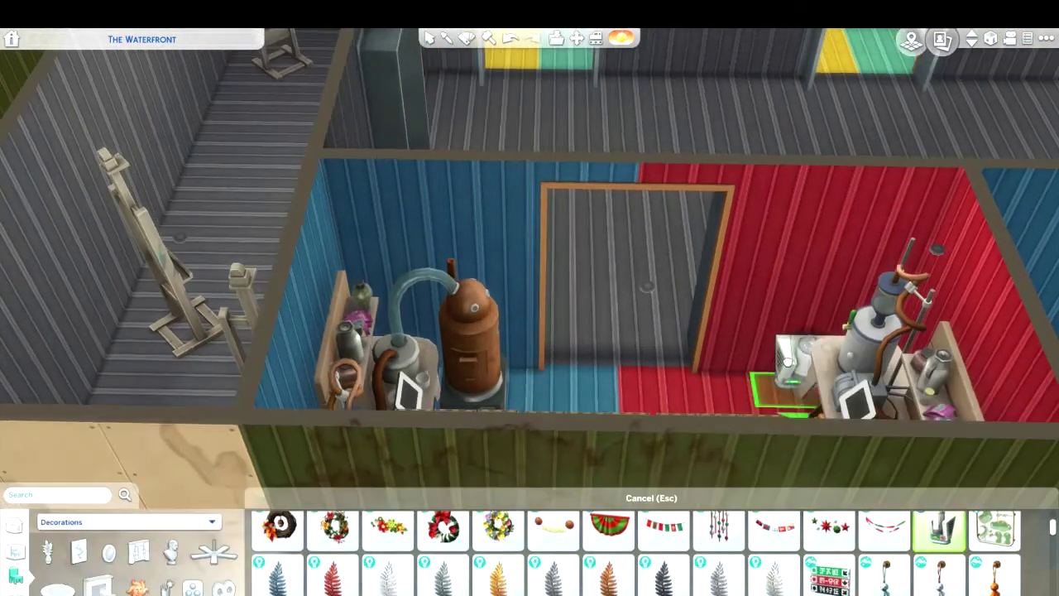
click(939, 567)
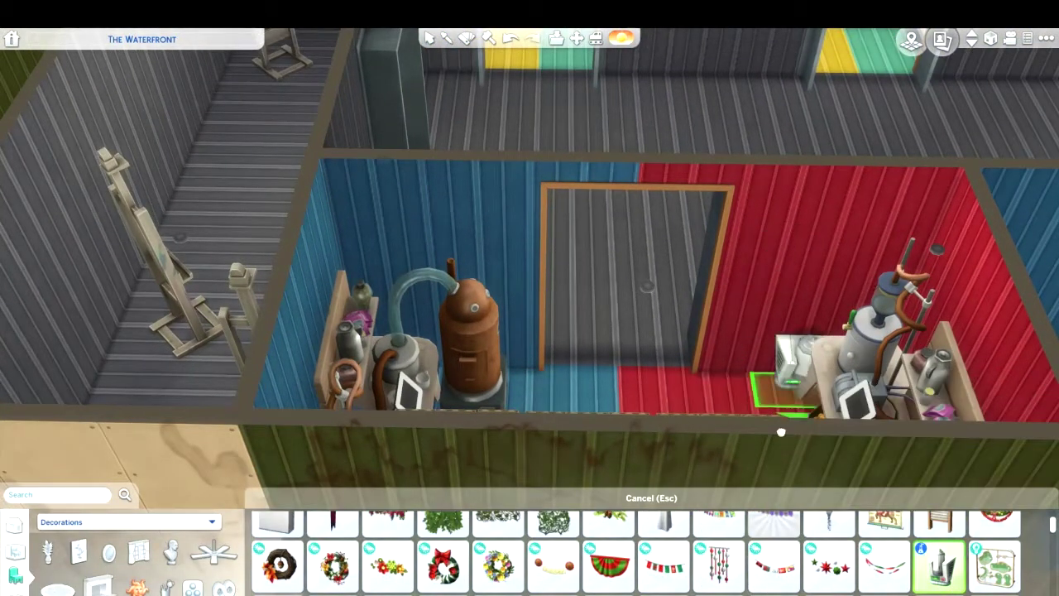
click(785, 501)
Mount Vinoteca Bottle Racks in vertical stacks on the red and blue walls on either side of the doorway
scroll(778, 567, down, 3)
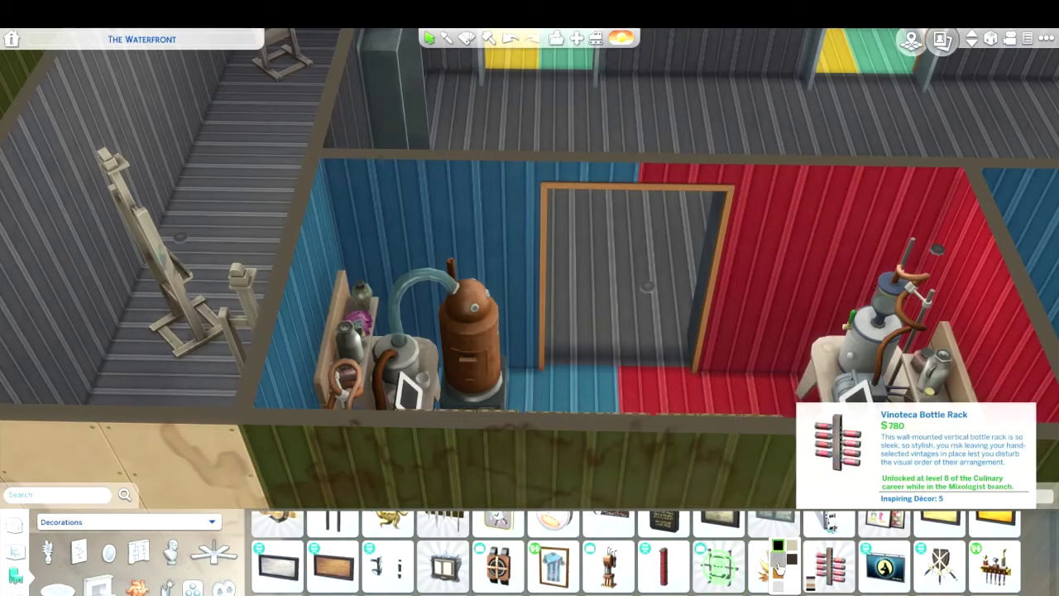
click(778, 569)
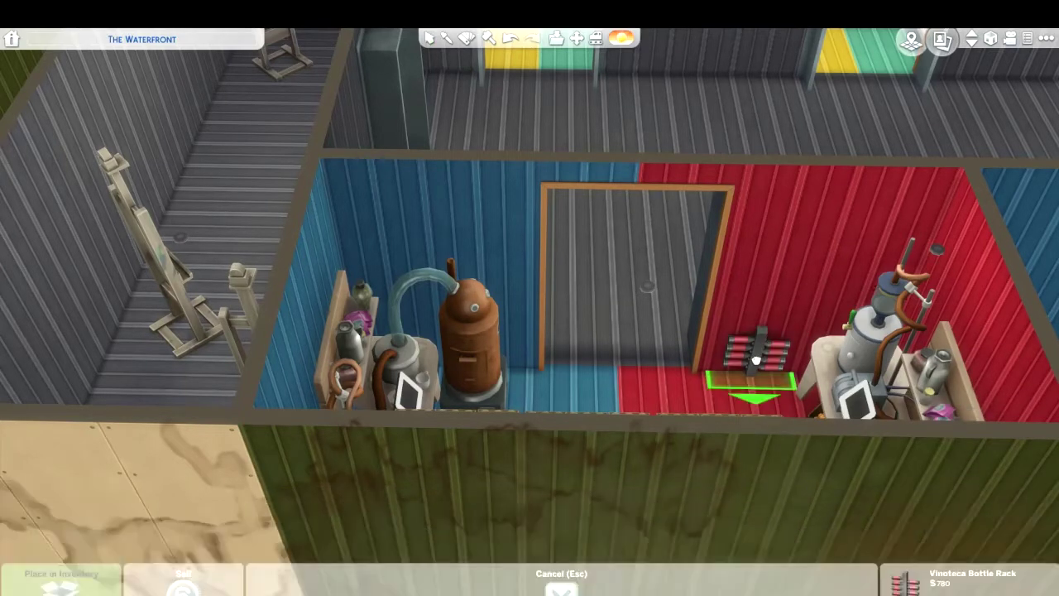
click(478, 294)
scroll(561, 323, up, 5)
click(440, 203)
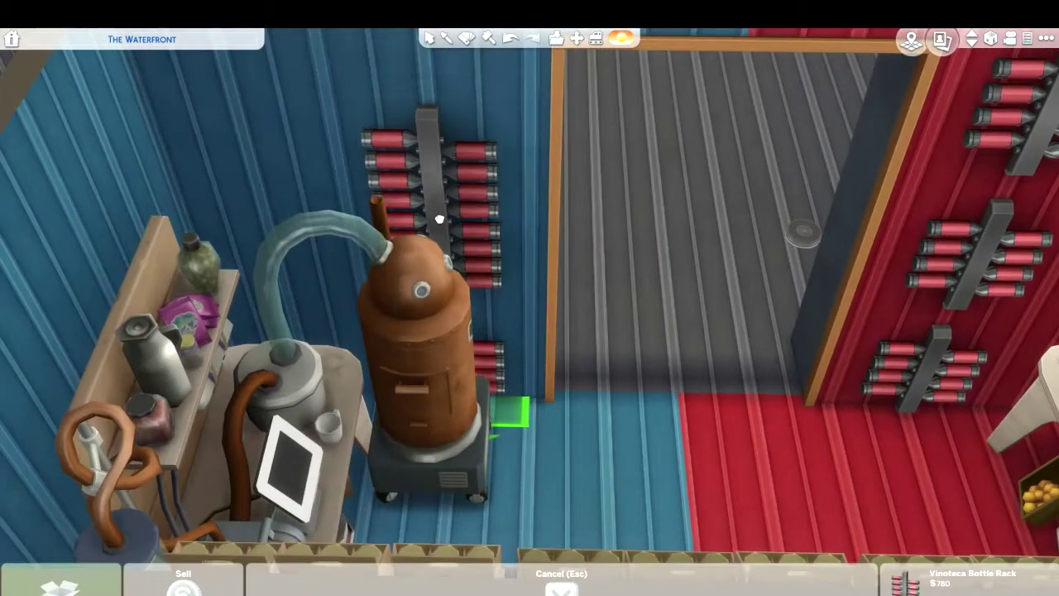
click(440, 219)
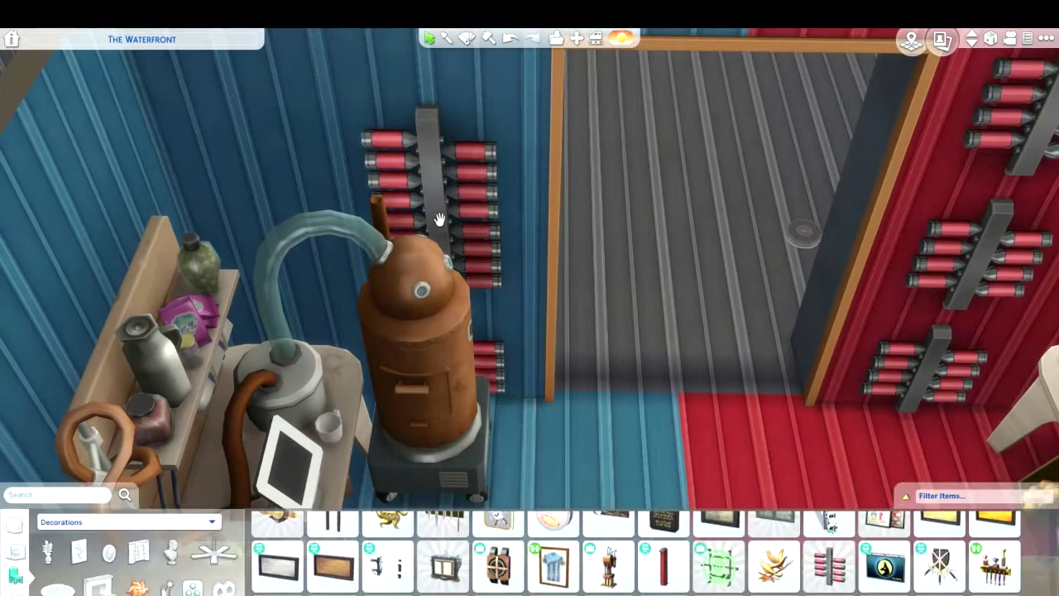
Close the gaps between the bottle racks so they form one continuous column on both the blue and the red wall
scroll(470, 265, up, 4)
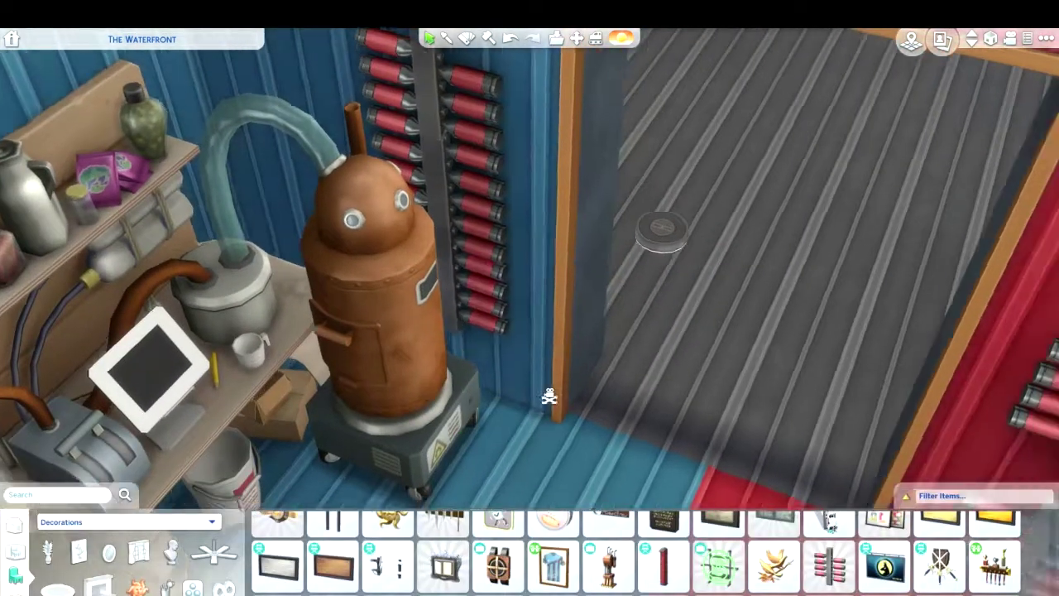
click(548, 398)
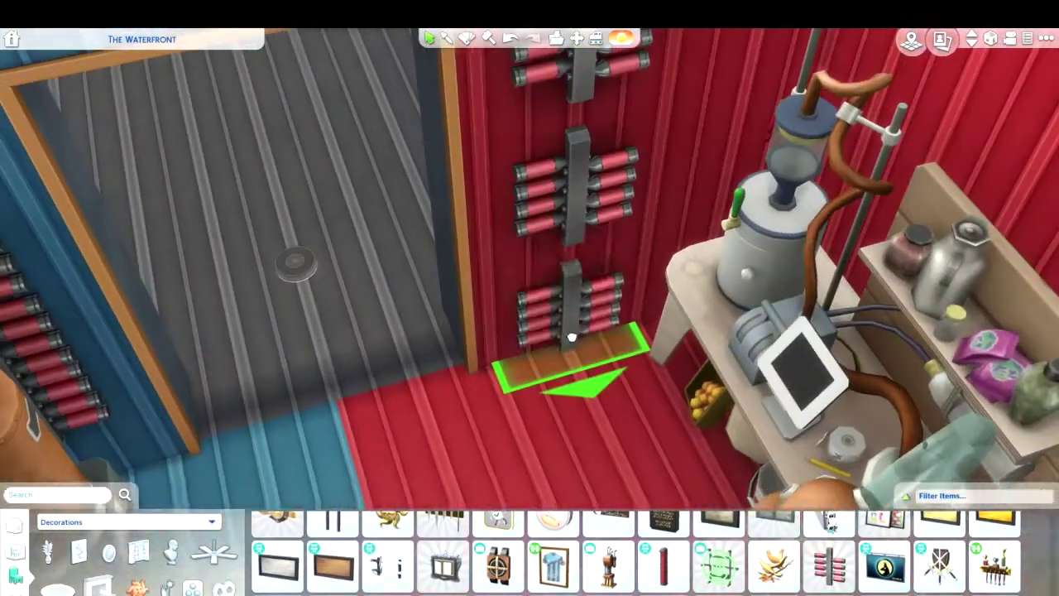
click(572, 284)
click(634, 101)
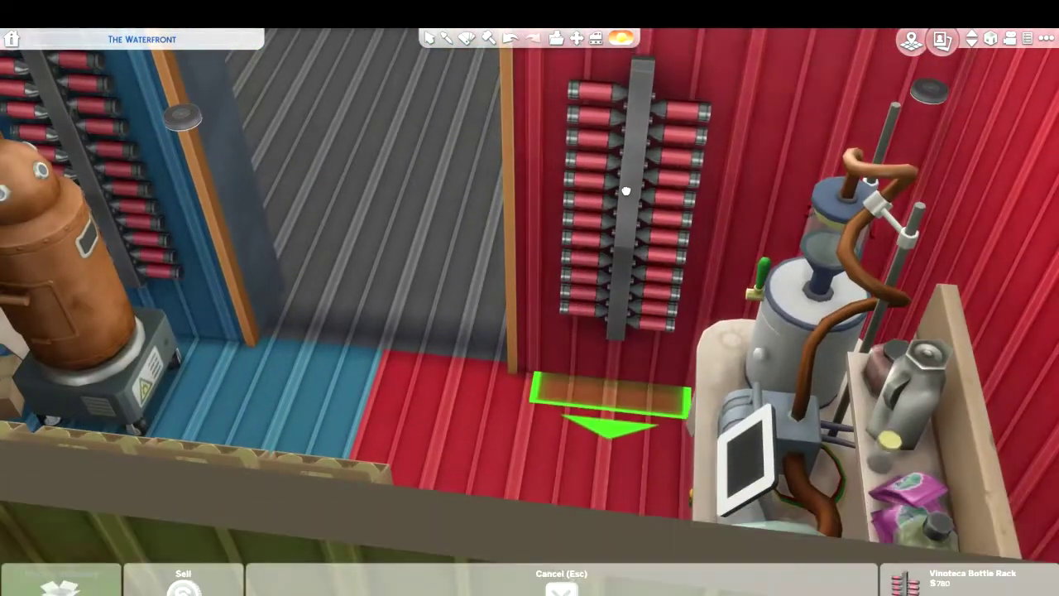
click(619, 189)
Stack short grey wall shelves beside the candle station on the blue wall of the three-colour craft room
scroll(662, 248, down, 5)
key(e)
scroll(714, 307, up, 5)
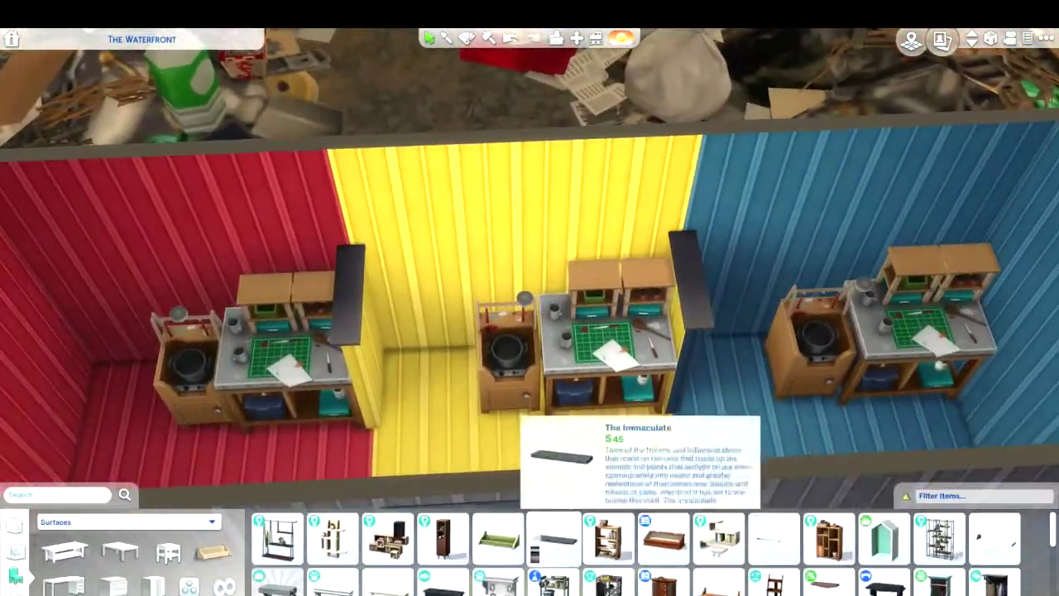
click(774, 567)
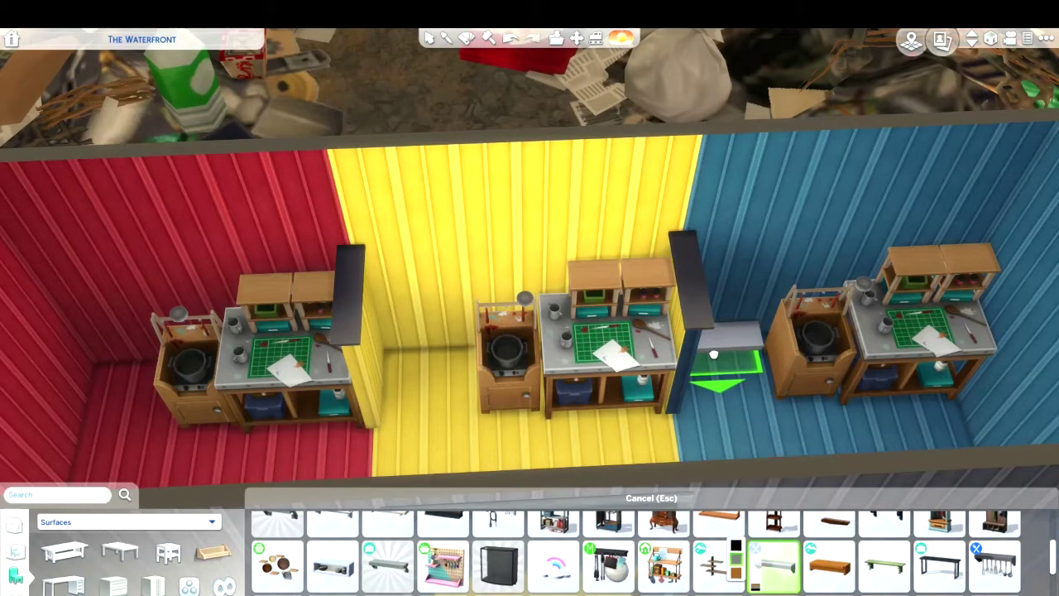
scroll(713, 354, down, 3)
scroll(744, 257, up, 3)
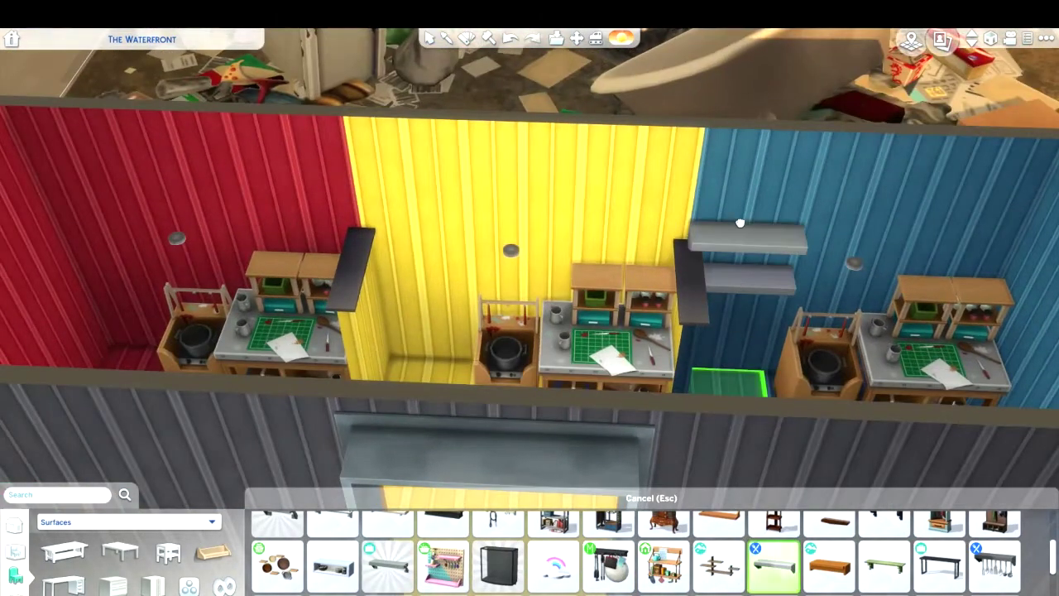
Run two long rows of grey shelves across the blue and yellow walls and stack three short shelves in the yellow bay
scroll(525, 199, down, 3)
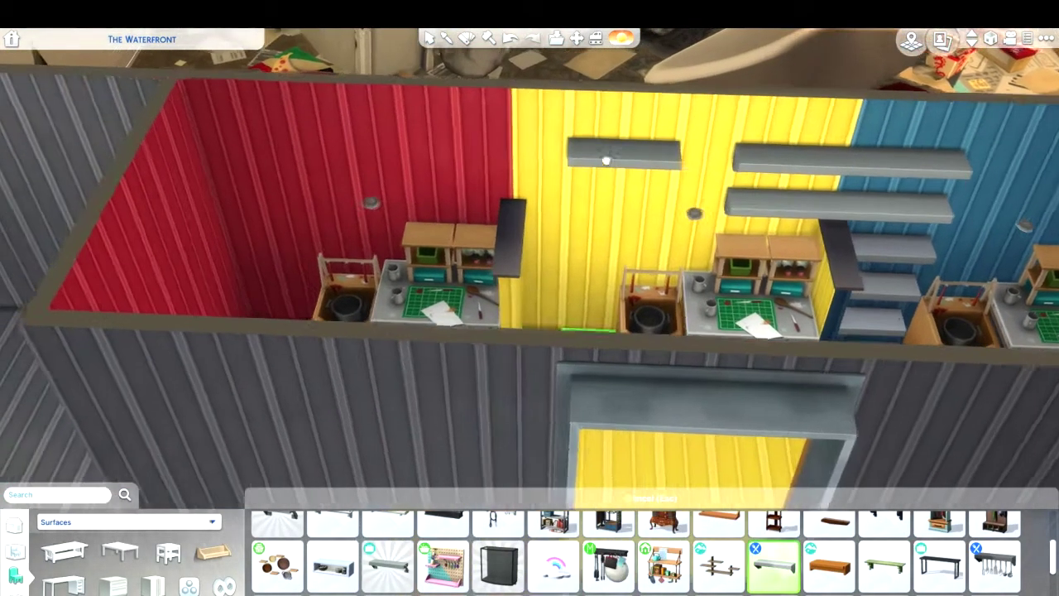
scroll(766, 258, up, 3)
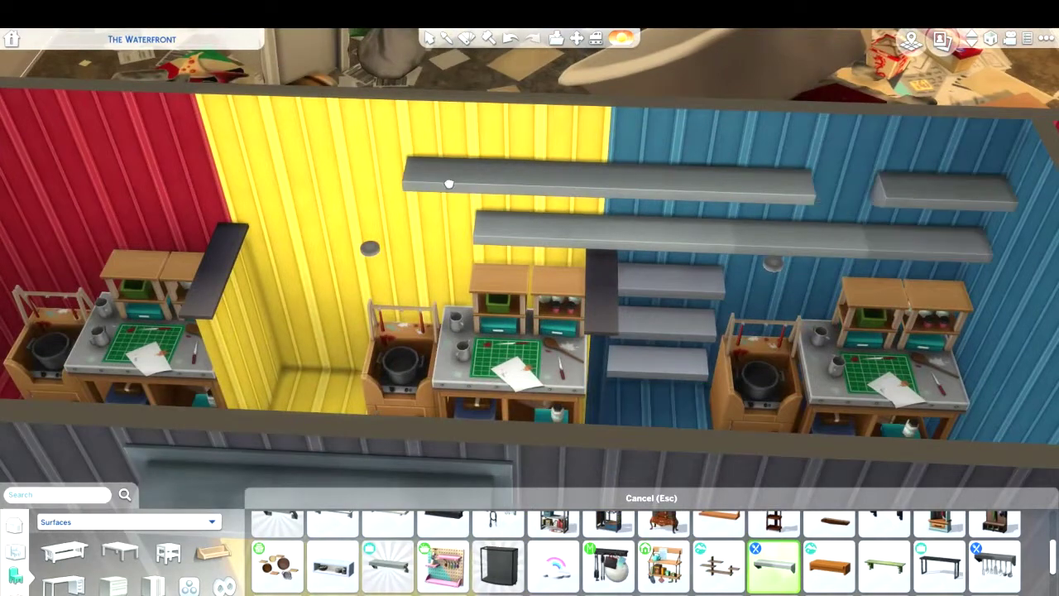
scroll(449, 184, down, 3)
scroll(770, 334, up, 3)
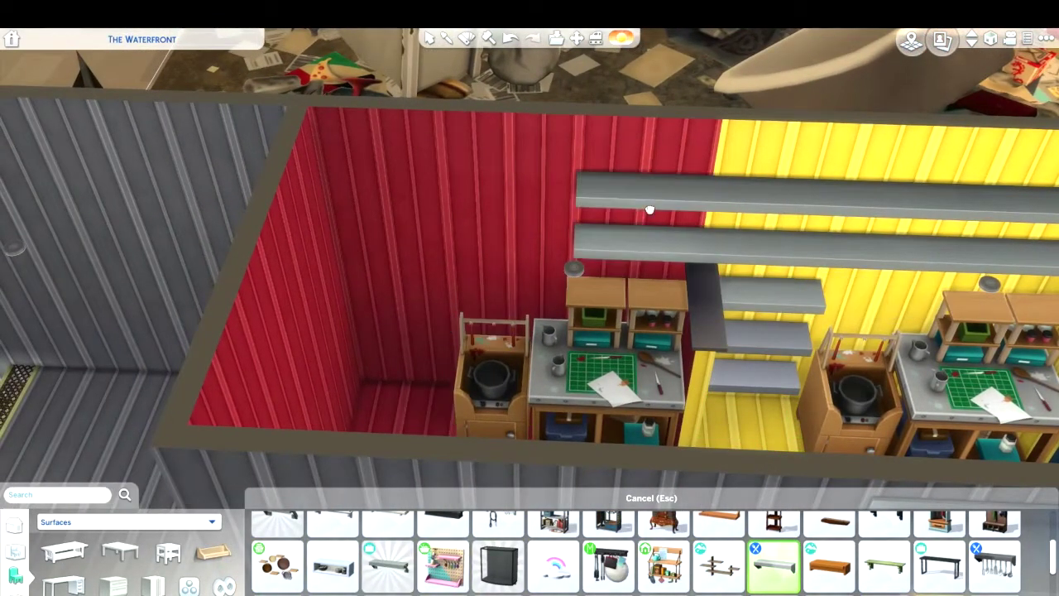
Extend both long shelf rows across the red wall and stack three short shelves beside its candle station
scroll(367, 229, down, 3)
scroll(757, 201, up, 3)
scroll(756, 201, down, 3)
scroll(509, 367, up, 3)
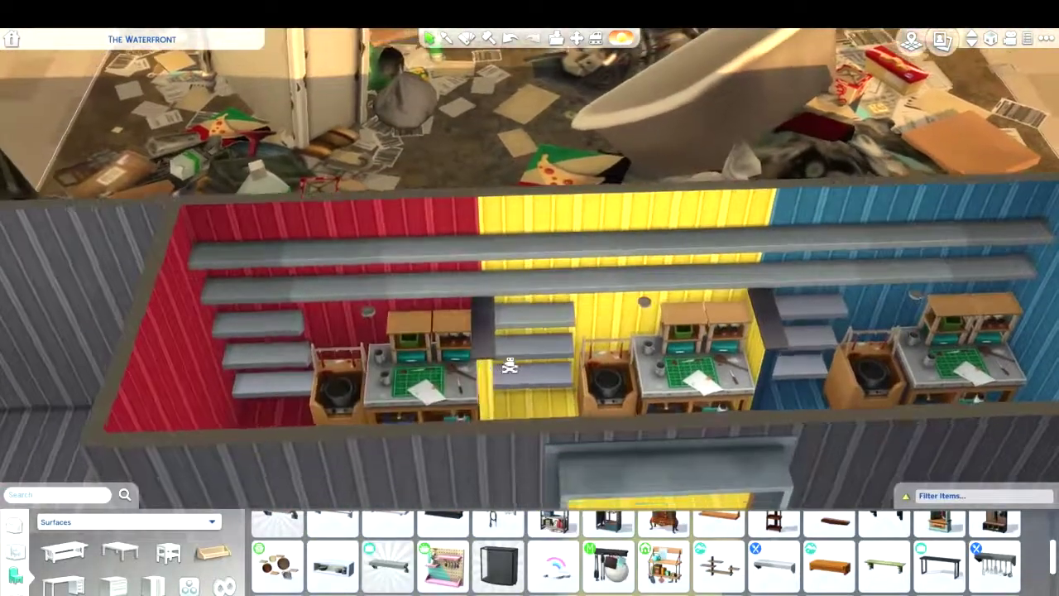
Filter the catalogue to Eco Lifestyle and search for the debug items
scroll(509, 367, down, 3)
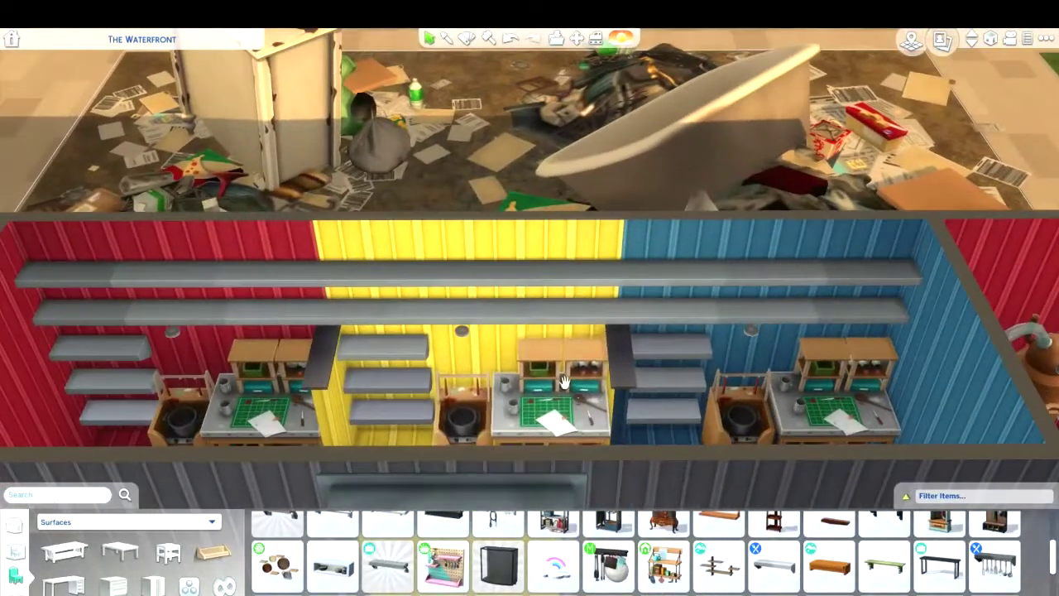
click(977, 495)
click(960, 372)
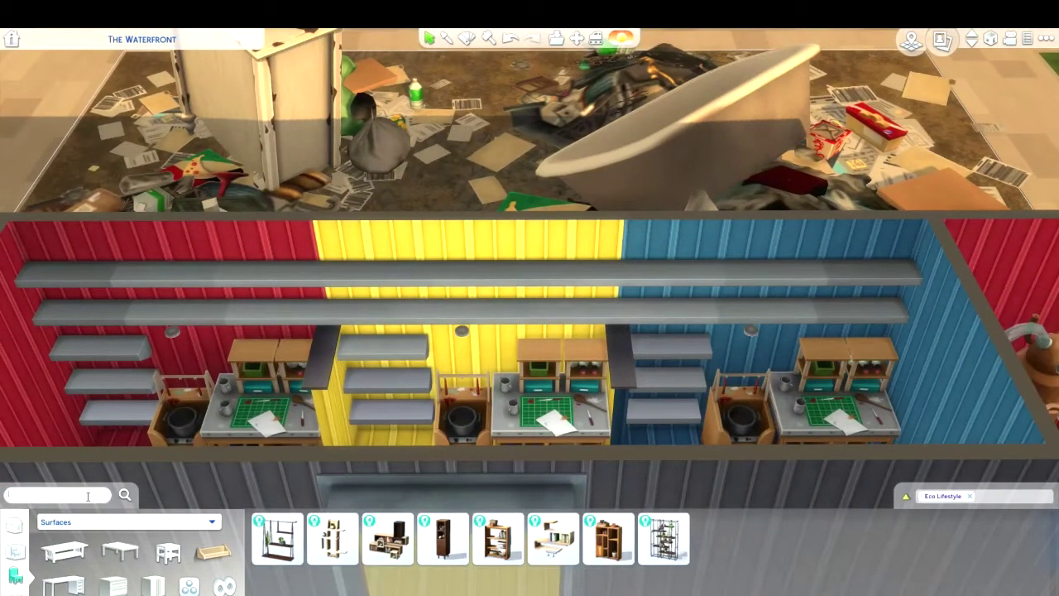
key(Return)
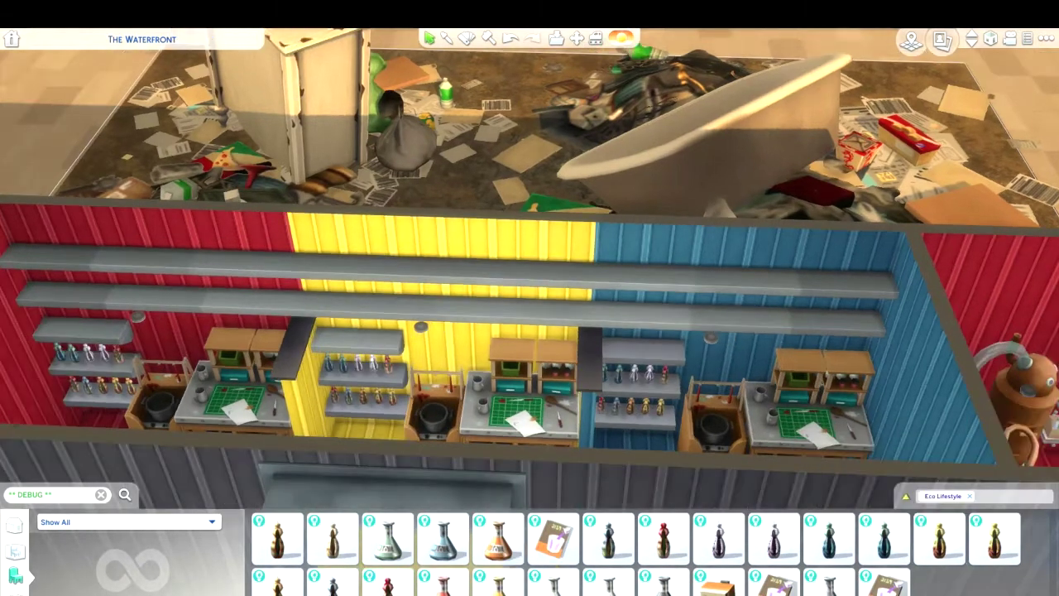
Stock the grey shelves in all three colour bays with small coloured bottles and groups of pillar candles
scroll(529, 331, up, 1)
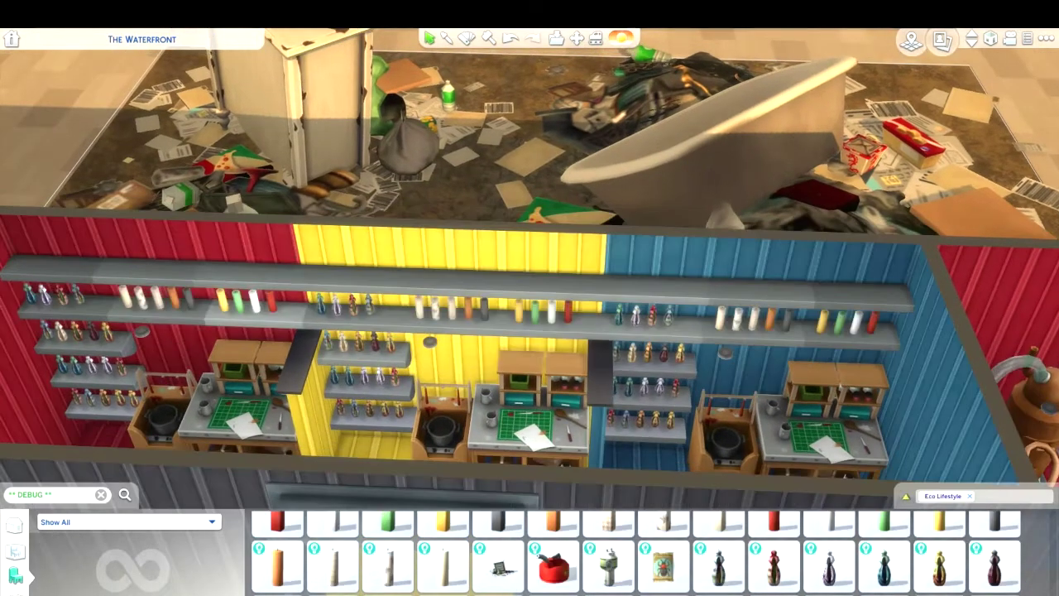
scroll(637, 555, up, 1)
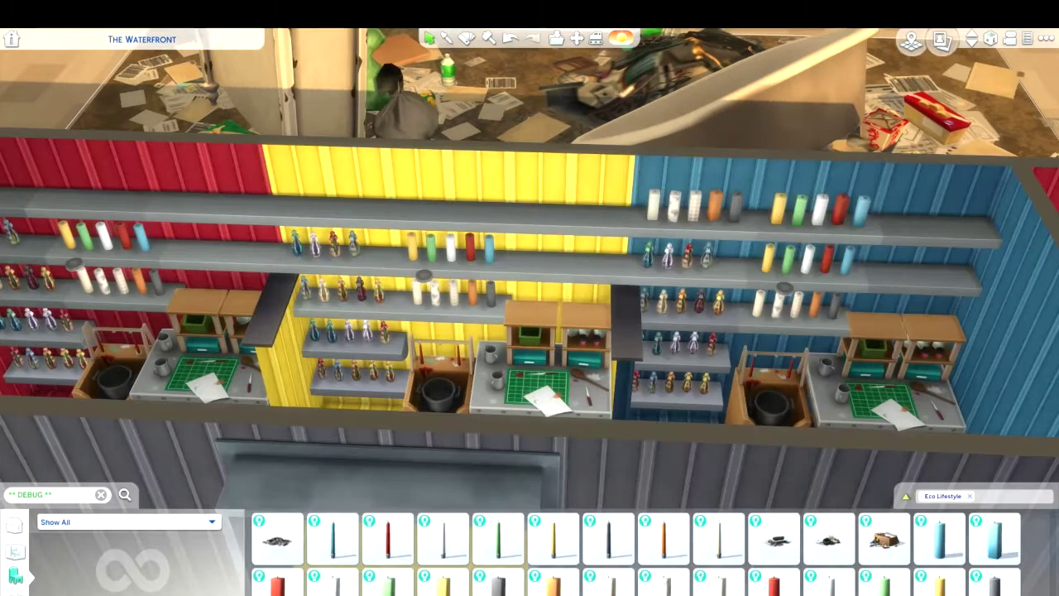
scroll(622, 256, down, 3)
Place an Artists Supply Taboret beside each of the four easels in the grey painting room
key(e)
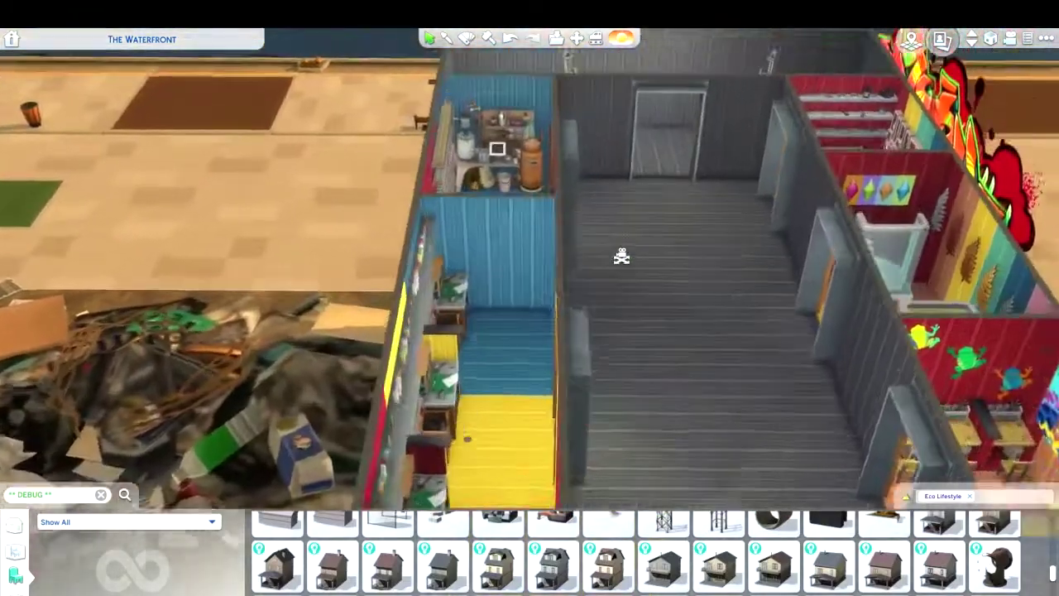
scroll(621, 256, down, 2)
key(w)
click(629, 379)
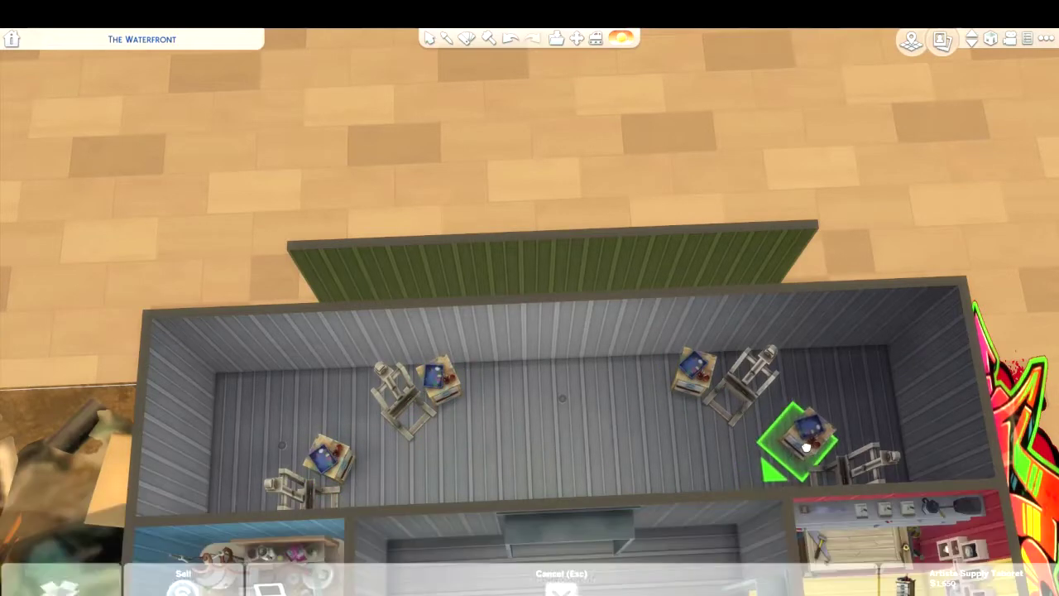
click(807, 447)
Place the Premium Prima Ballerina statue in the corner of the painting room behind the easels
scroll(903, 320, up, 3)
key(e)
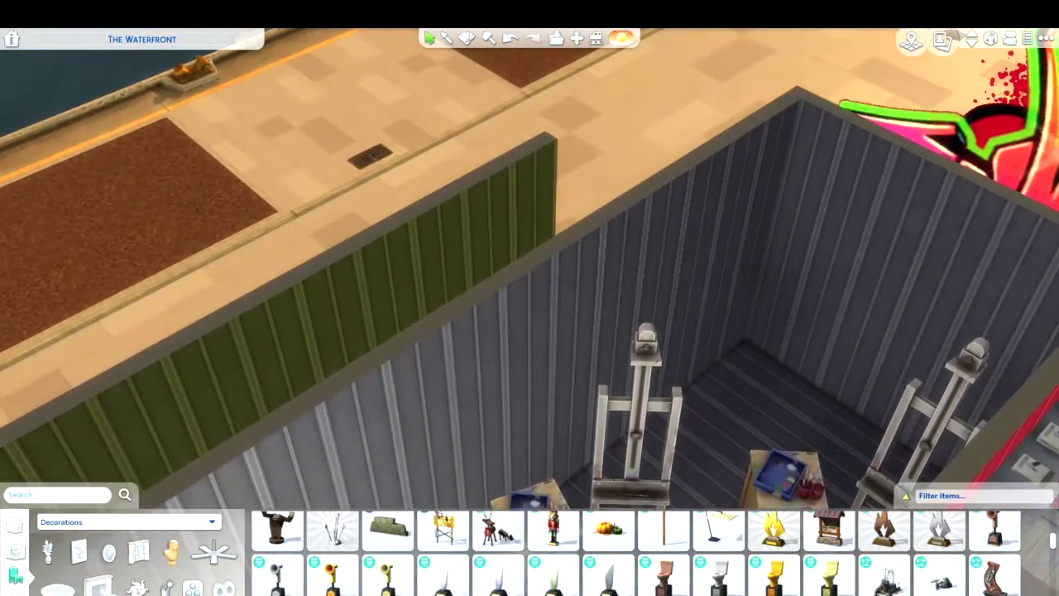
click(718, 538)
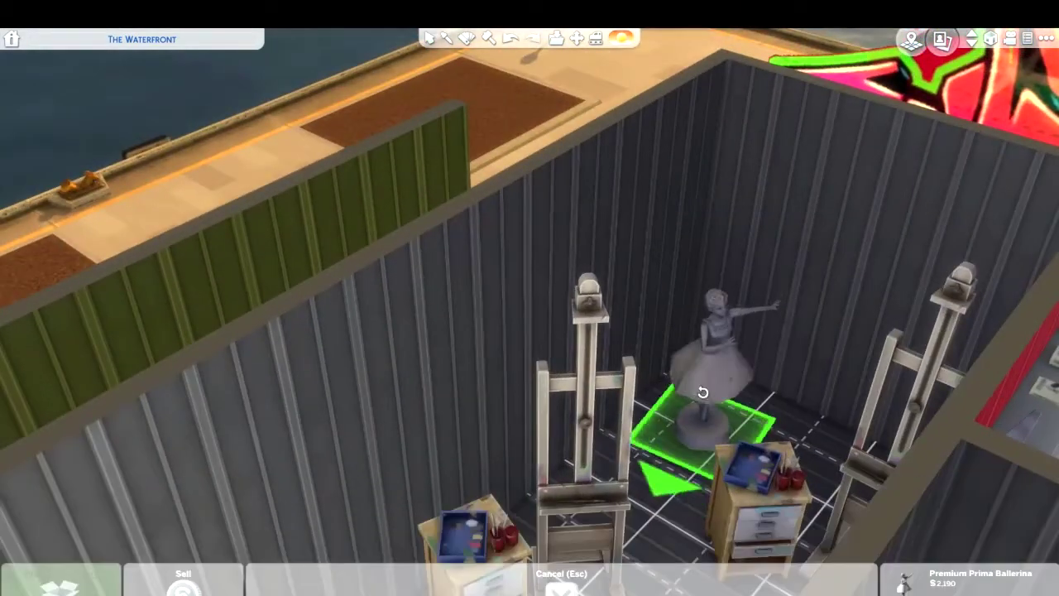
click(691, 410)
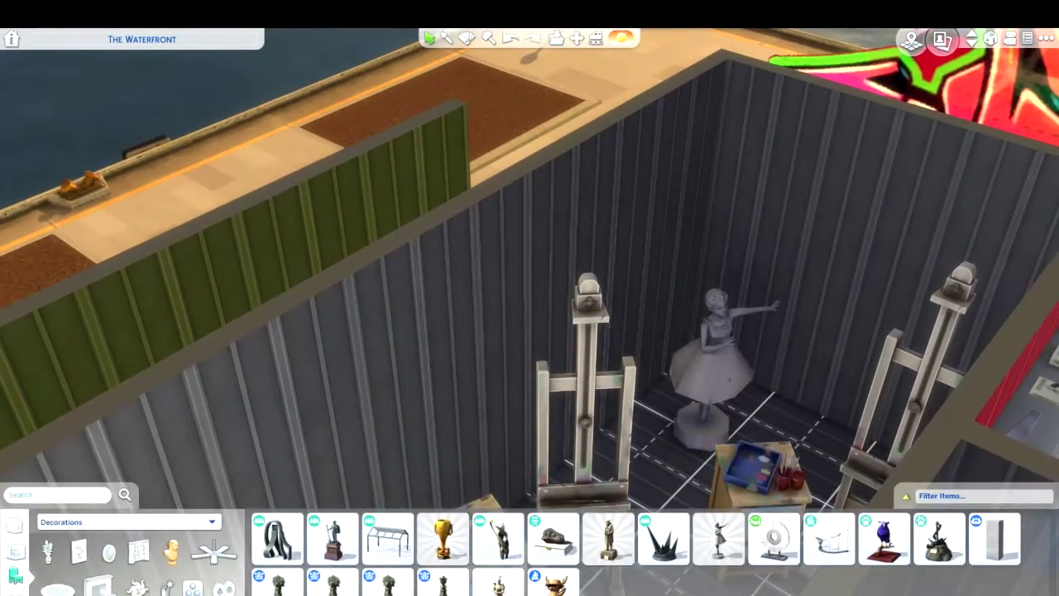
Add the Astro-Bunny Beyond Infinity statue in the same corner and reposition the ballerina so their outstretched hands meet
click(498, 538)
scroll(745, 358, up, 2)
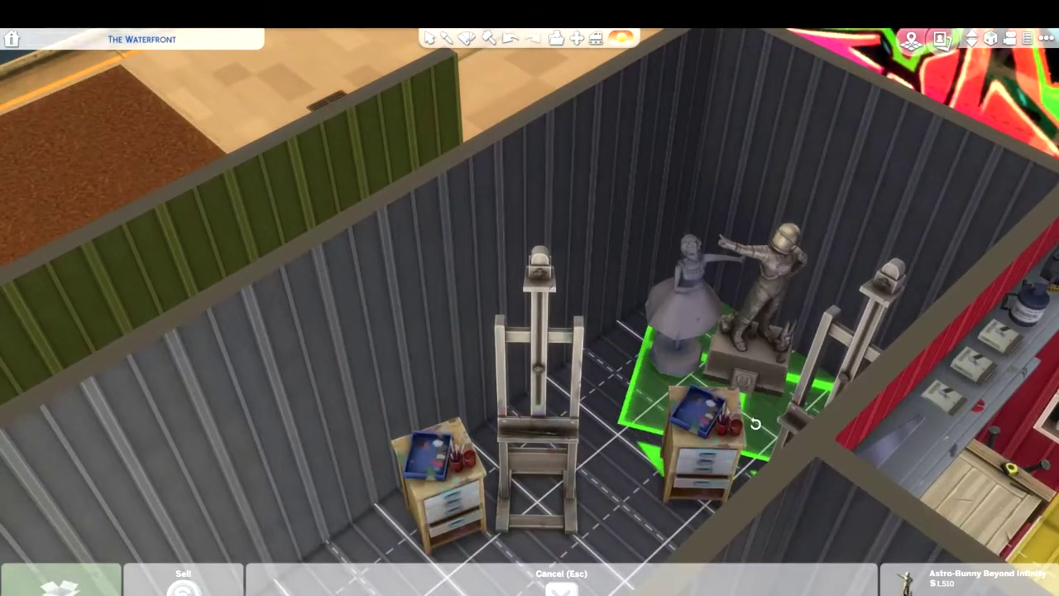
click(745, 369)
click(674, 352)
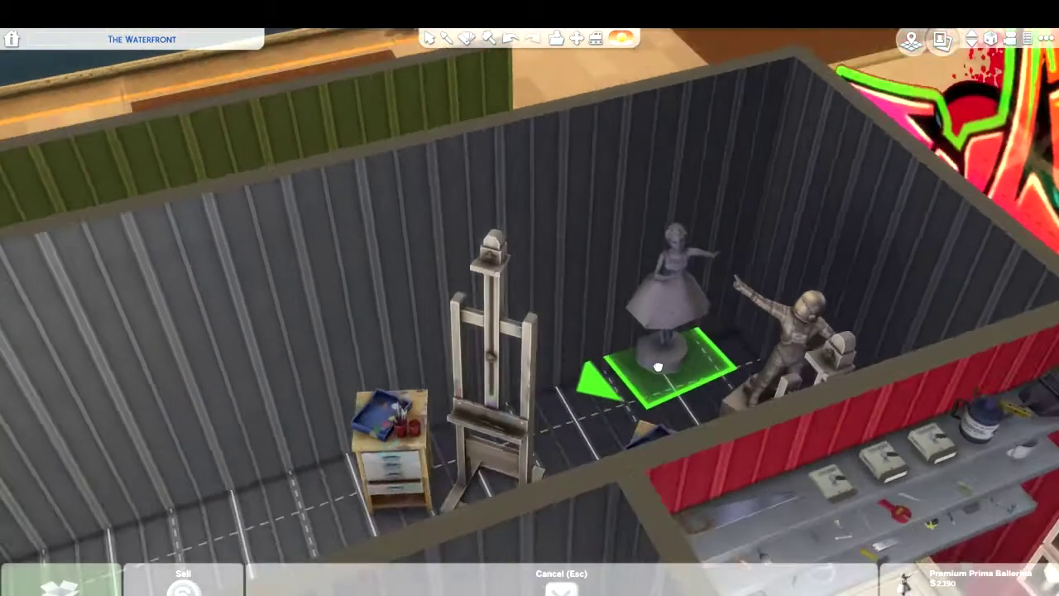
click(662, 365)
scroll(673, 376, up, 3)
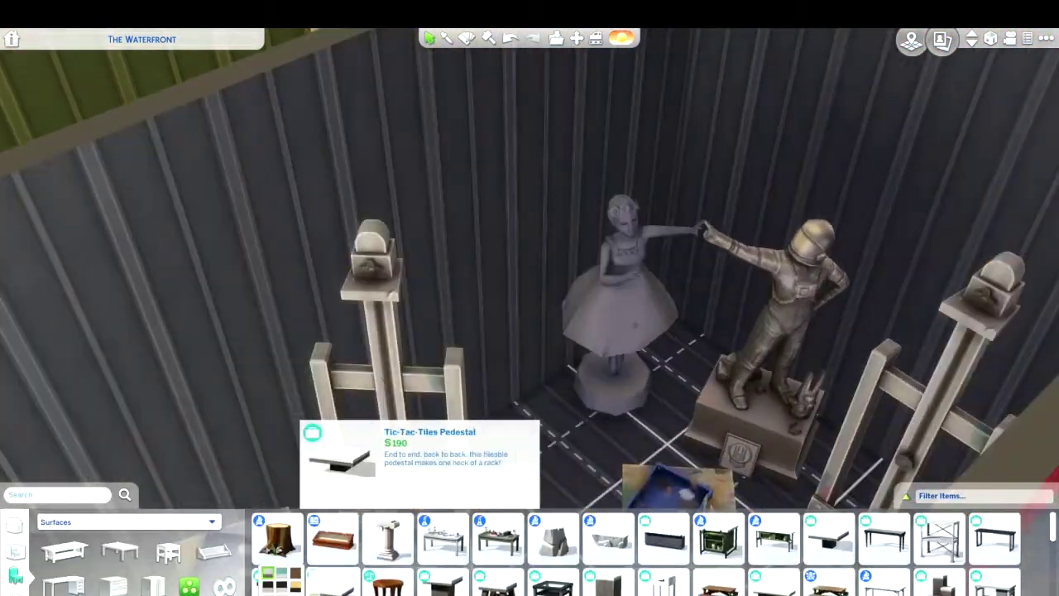
Place a Tic-Tac-Tiles Pedestal under the ballerina statue and hang black draped curtains on both walls behind the two statues
click(331, 580)
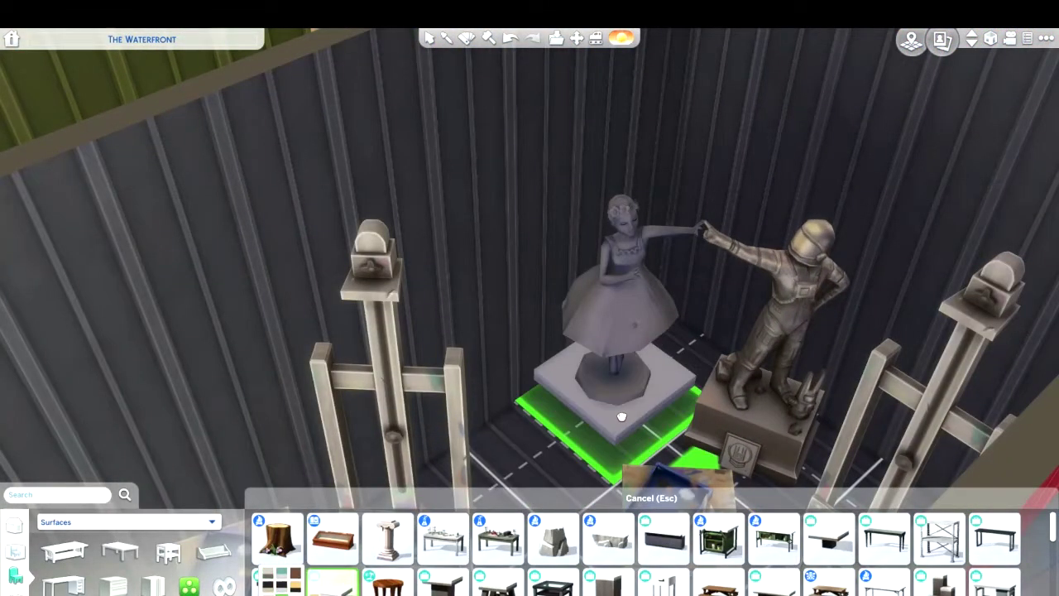
click(608, 412)
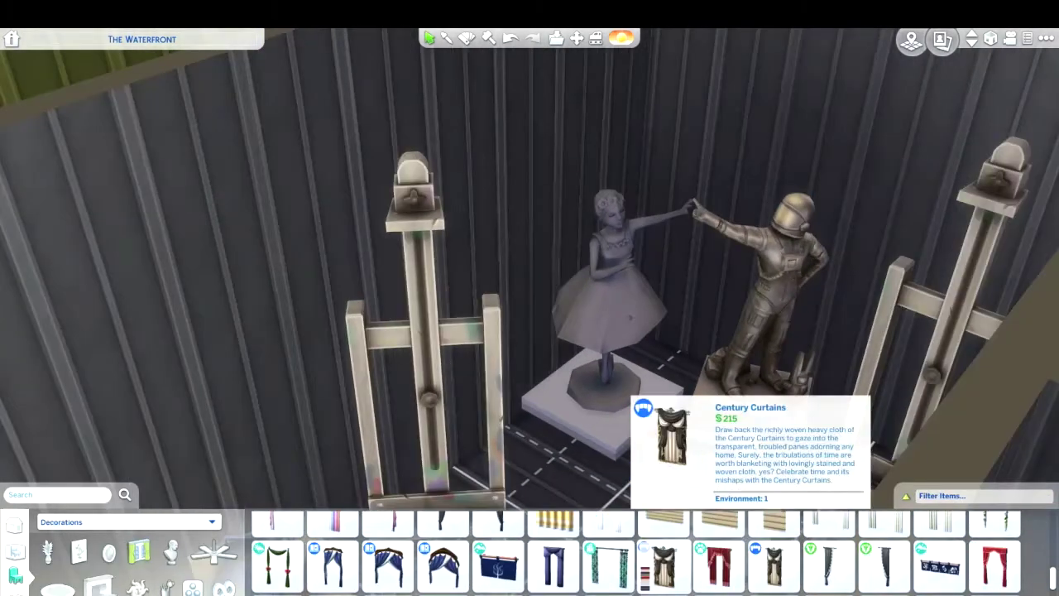
scroll(650, 584, down, 1)
scroll(720, 360, down, 2)
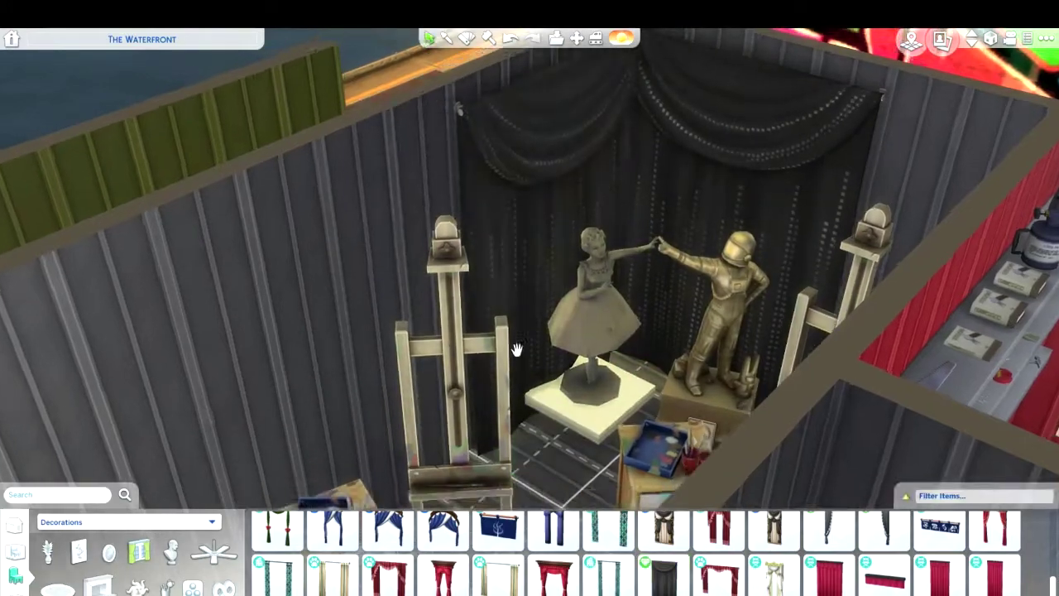
Set the ballerina on top of the white pedestal and shift the Astro-Bunny statue so their outstretched hands meet
scroll(516, 350, up, 3)
click(589, 429)
click(591, 367)
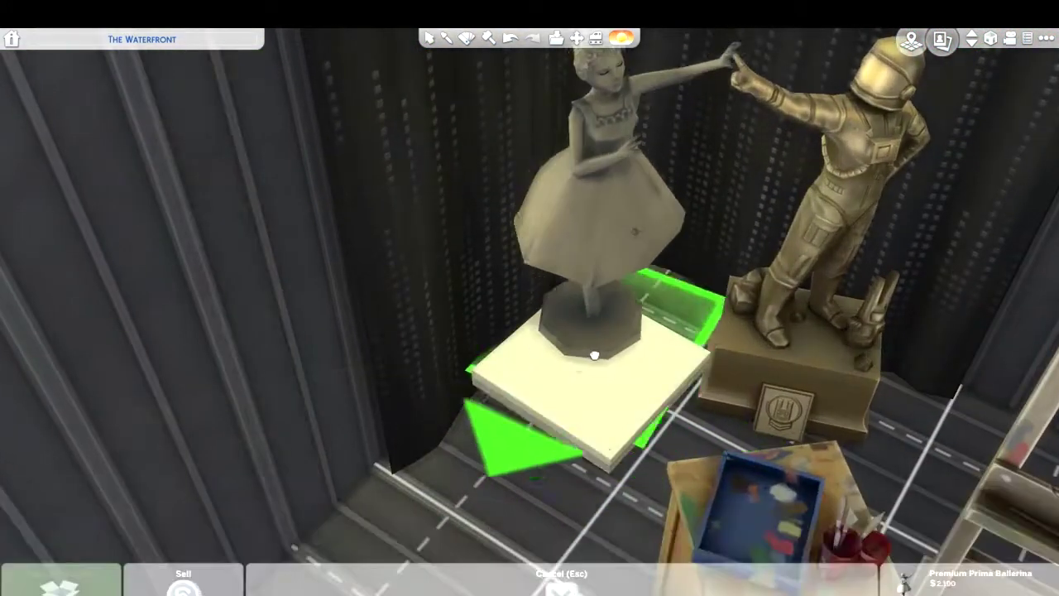
click(586, 370)
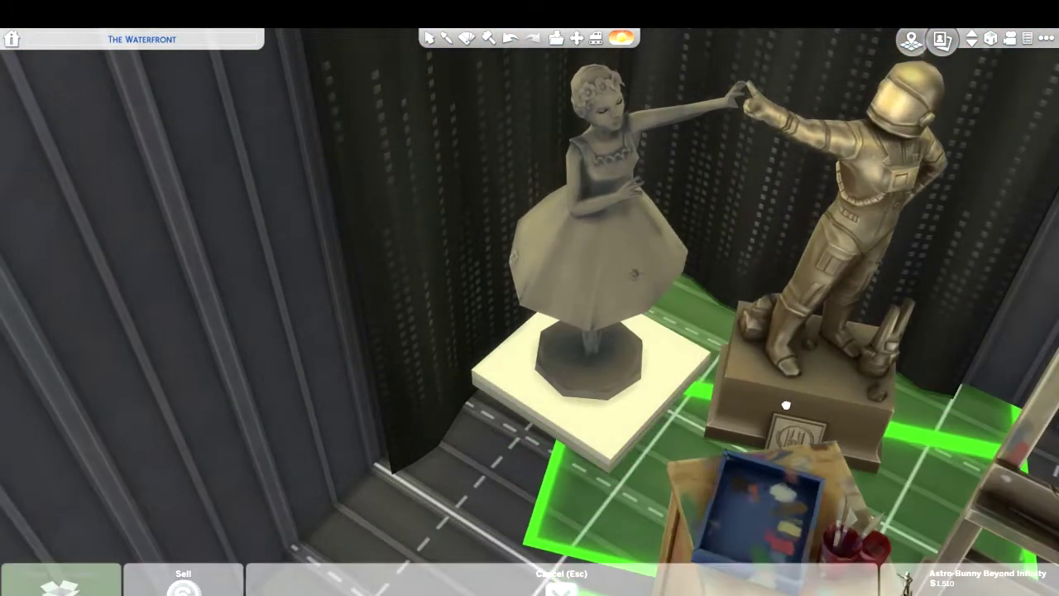
scroll(806, 444, down, 3)
scroll(799, 451, down, 2)
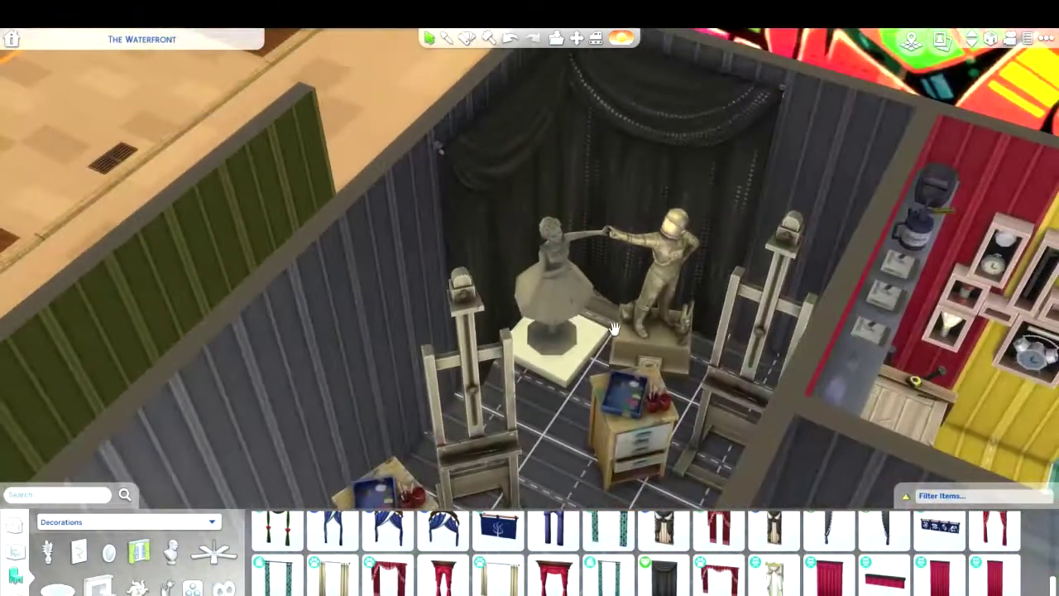
Hang several Study of the Human Form sketch sets, in light and brown paper versions, along the painting room walls
scroll(620, 570, down, 5)
scroll(621, 569, down, 8)
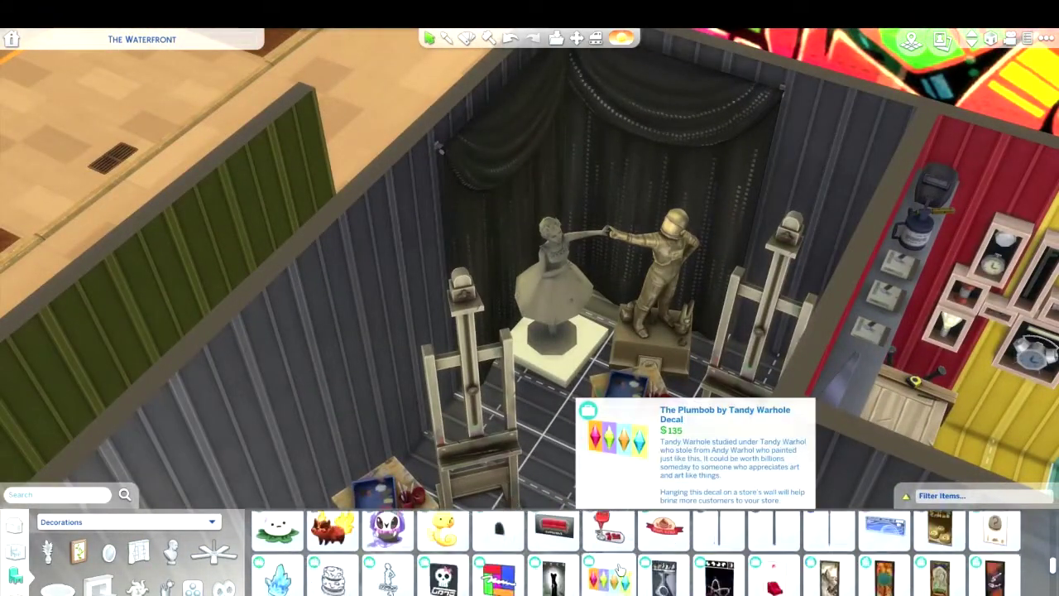
scroll(621, 570, down, 4)
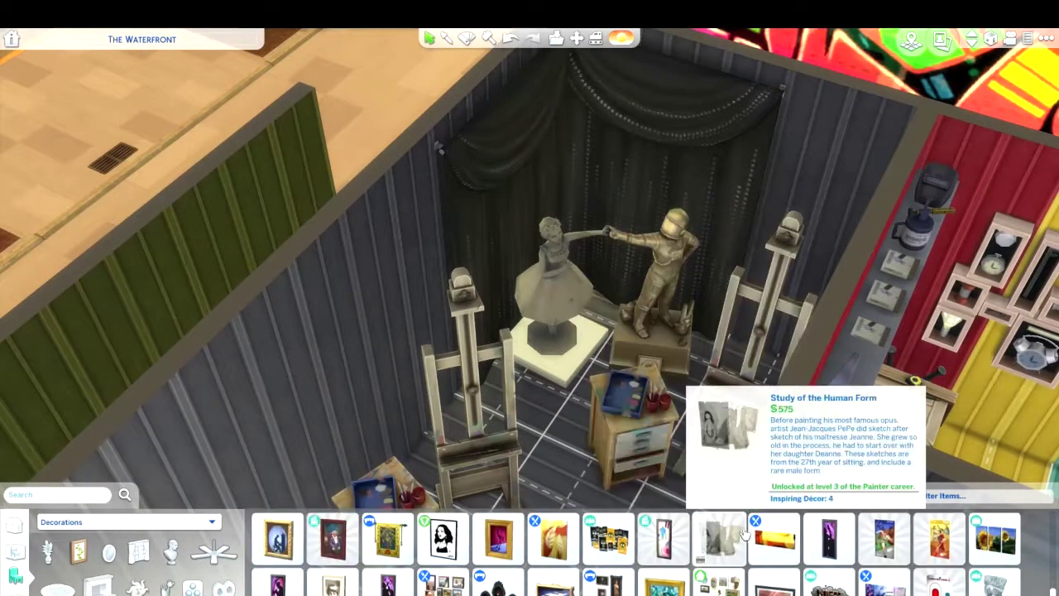
click(719, 538)
key(e)
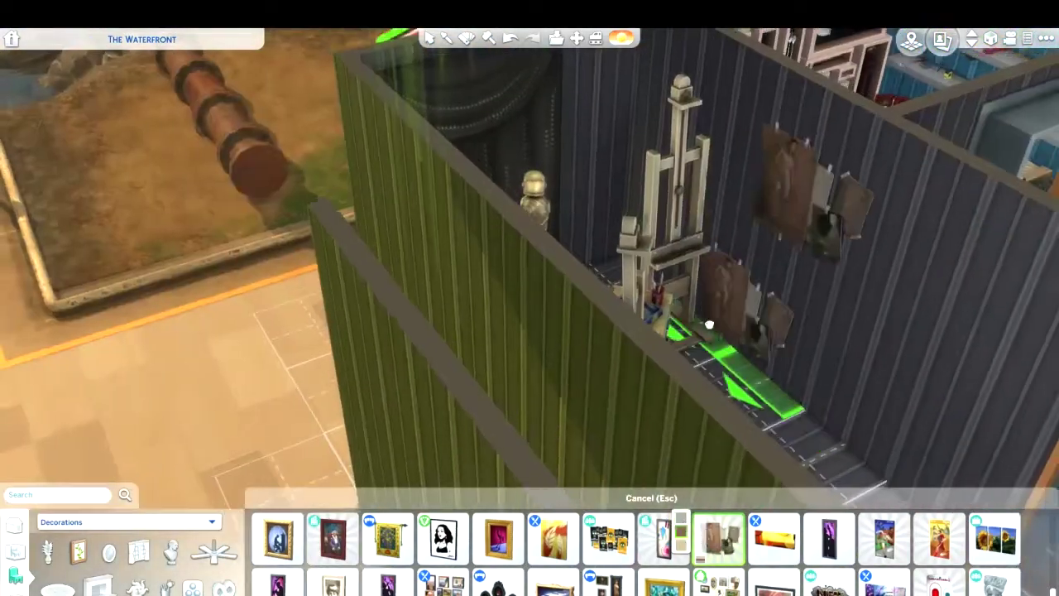
key(e)
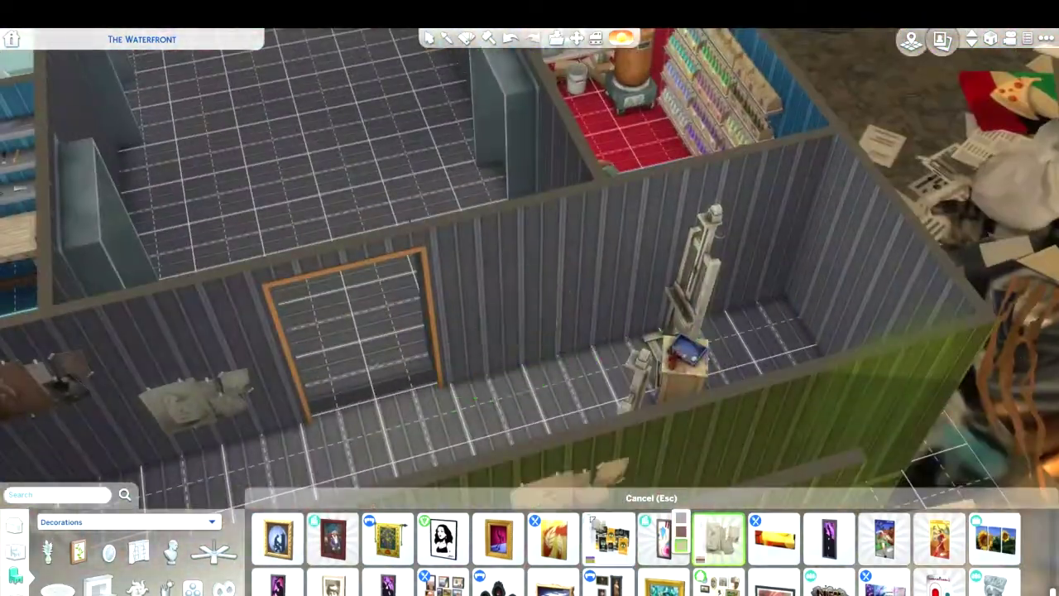
key(e)
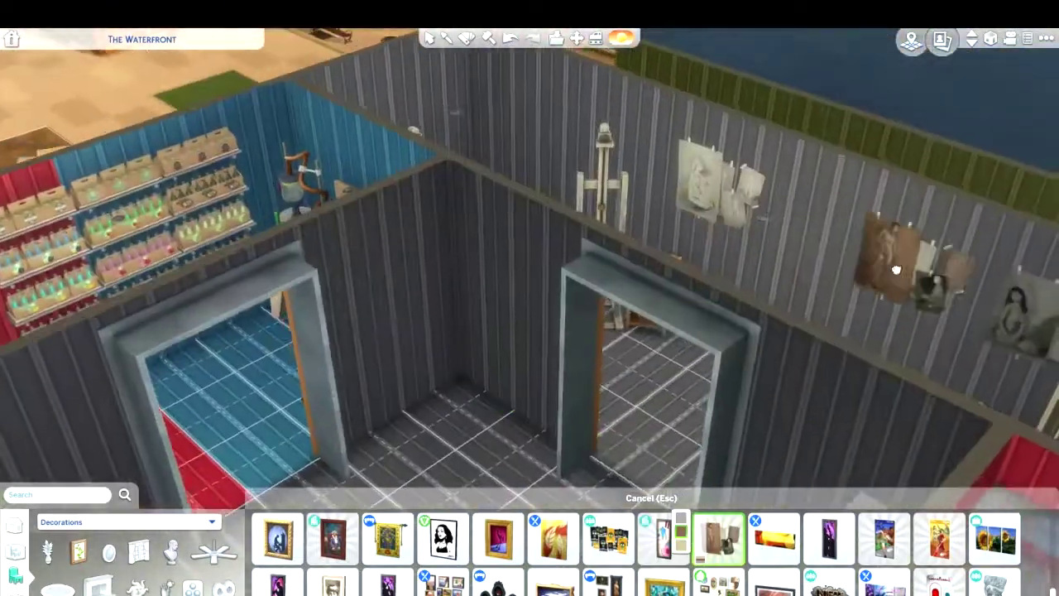
key(q)
click(608, 306)
key(e)
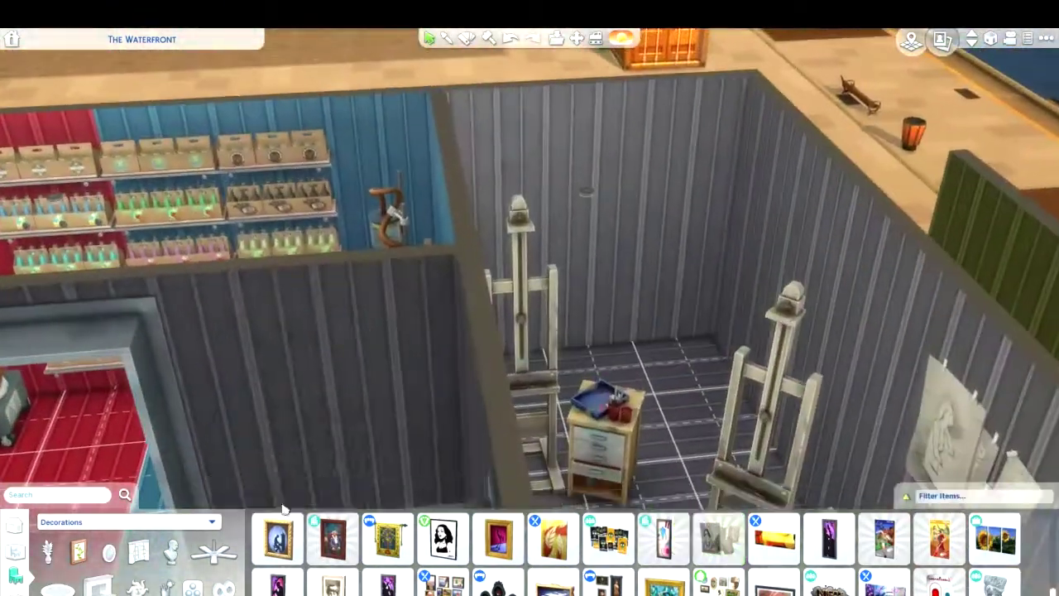
Place the still-life chair with its studio floor lamp in the empty corner opposite the statues
key(z)
click(124, 521)
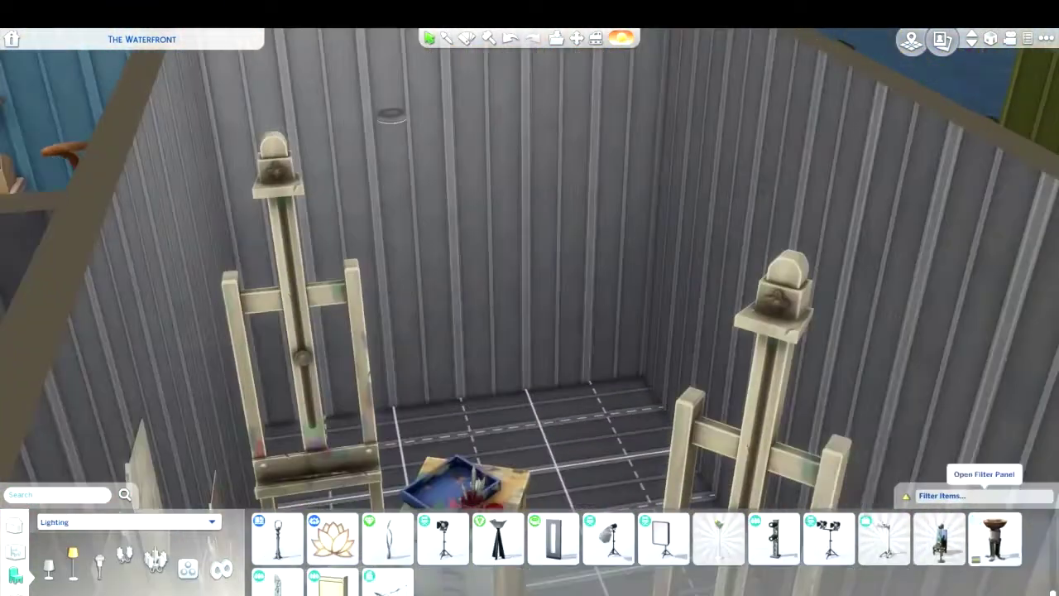
click(939, 538)
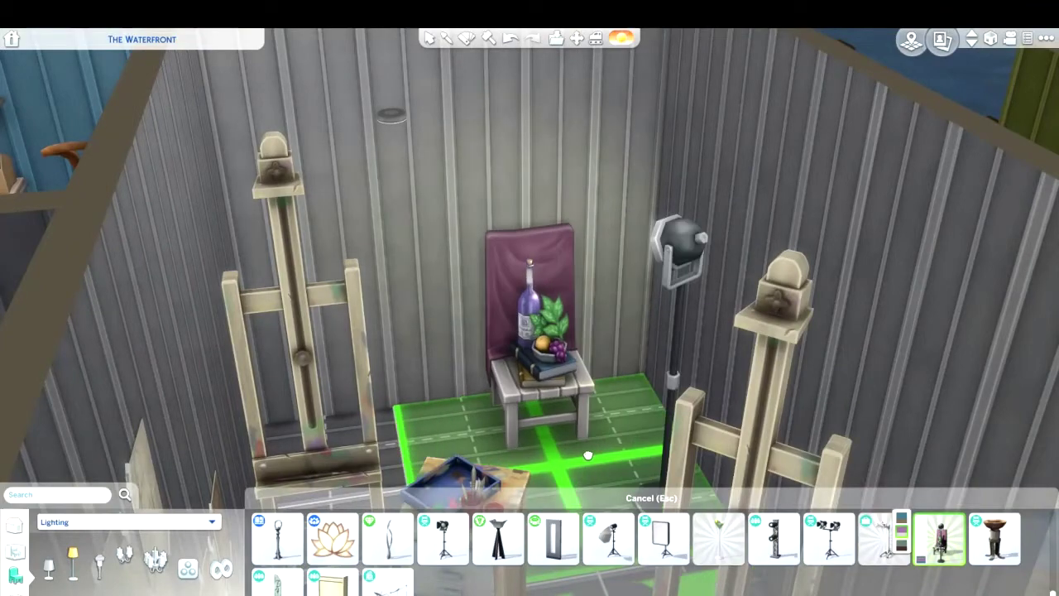
key(x)
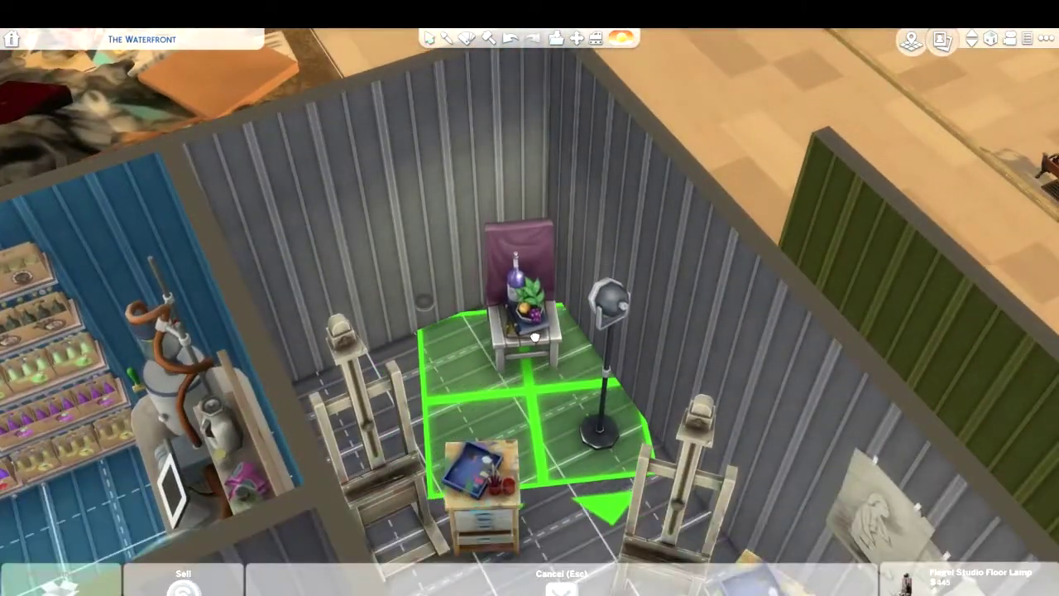
click(534, 337)
Try a long wooden plank table beside the still-life chair and recolour it dark grey-brown
key(z)
click(124, 522)
click(58, 325)
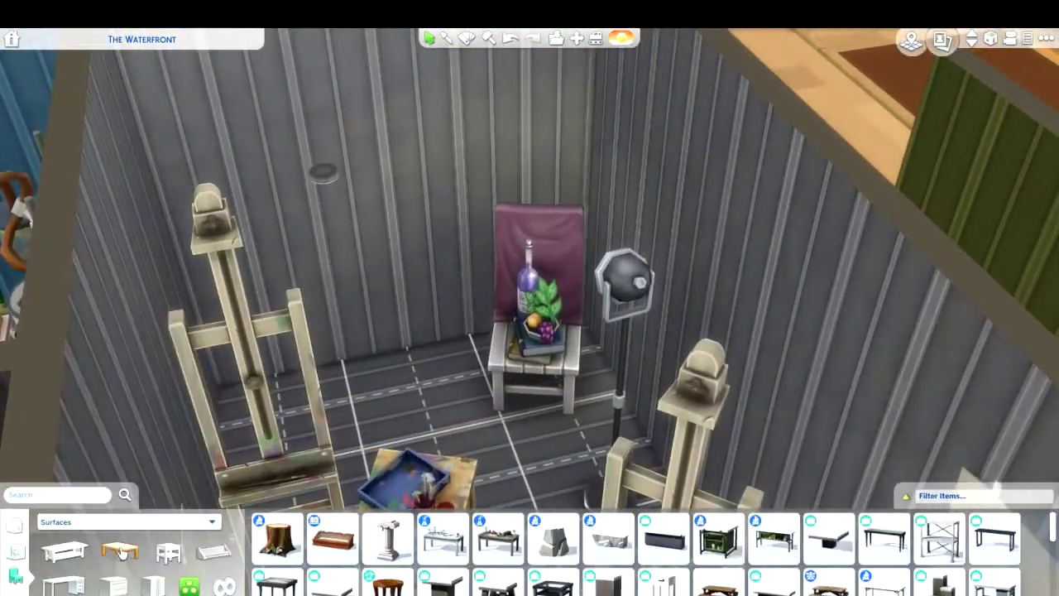
scroll(774, 546, down, 2)
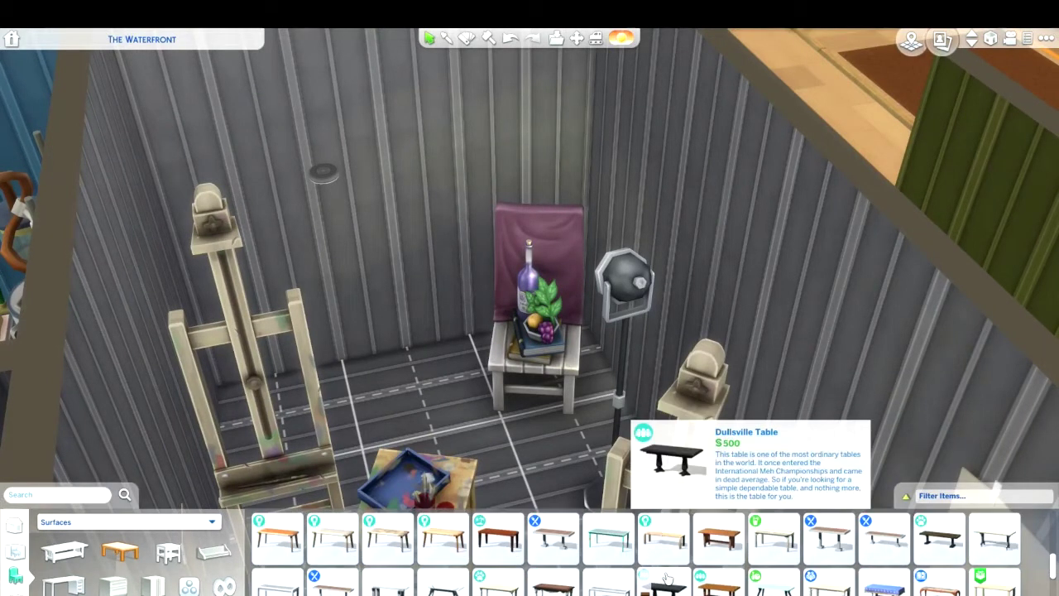
scroll(667, 577, down, 2)
click(815, 571)
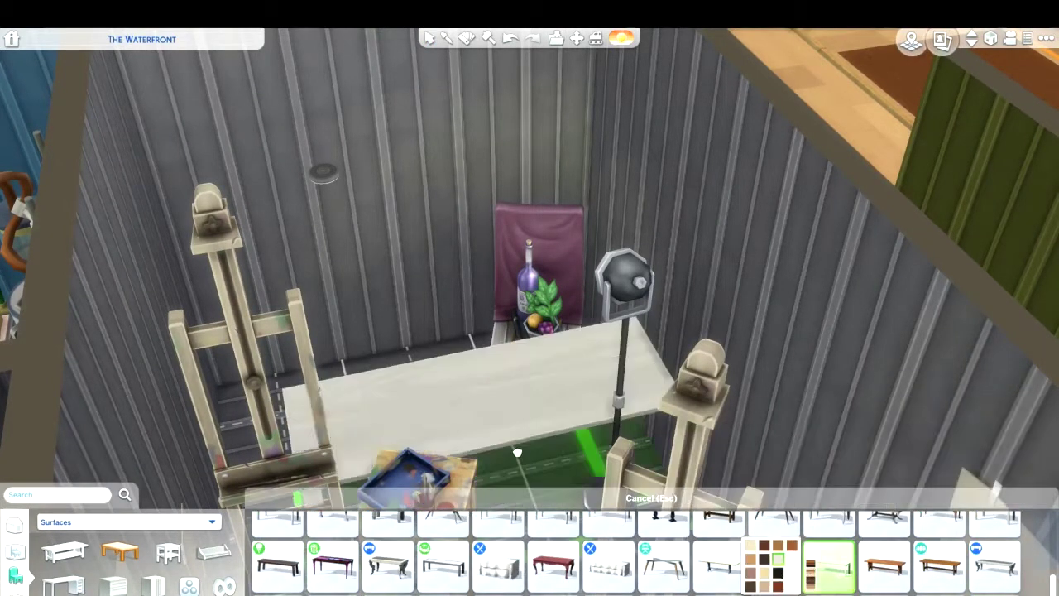
scroll(828, 571, down, 1)
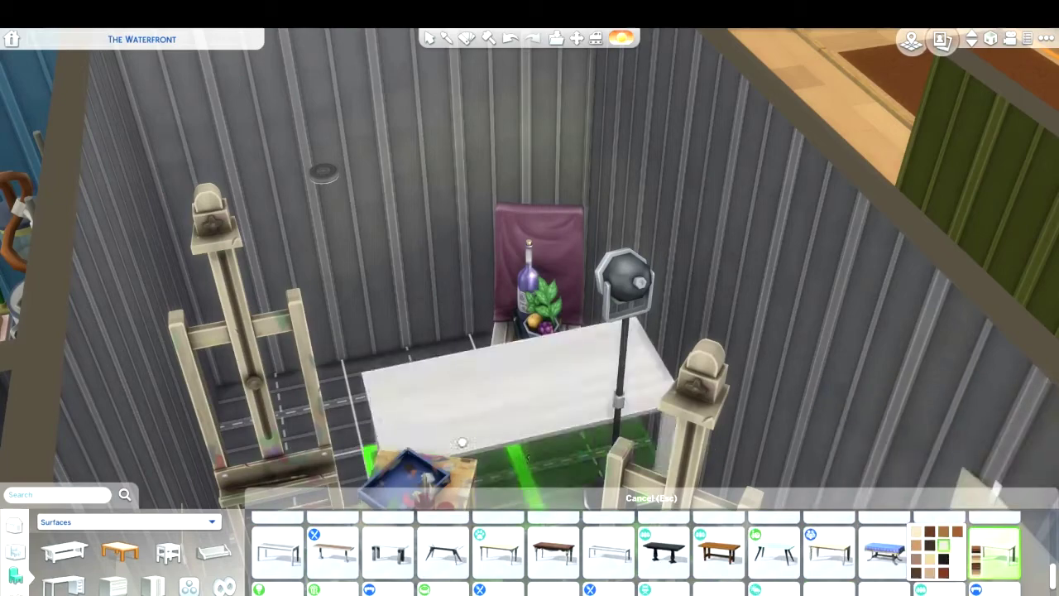
scroll(720, 550, up, 1)
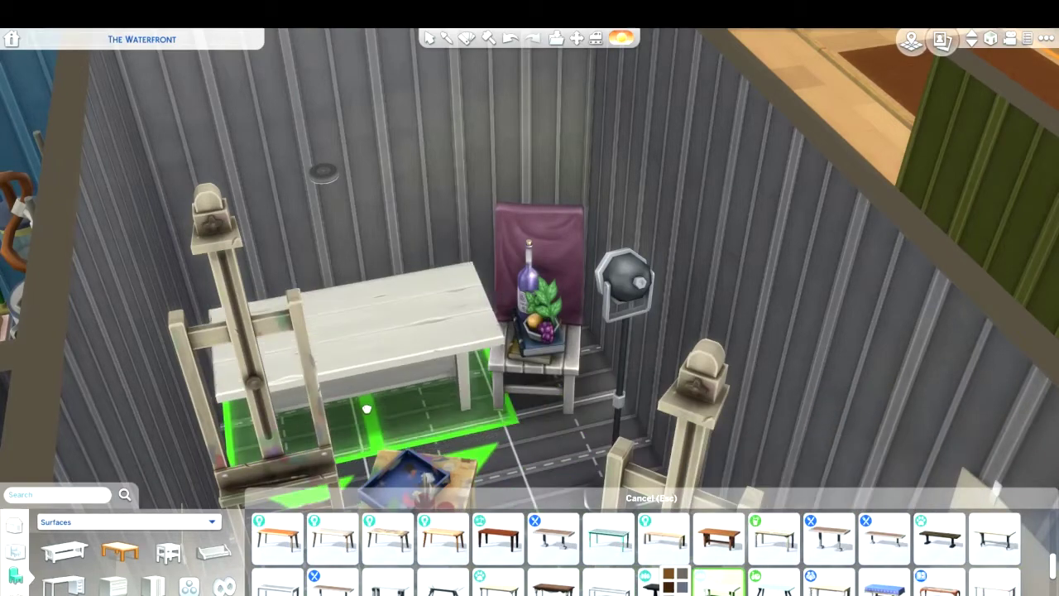
click(378, 416)
scroll(442, 369, up, 4)
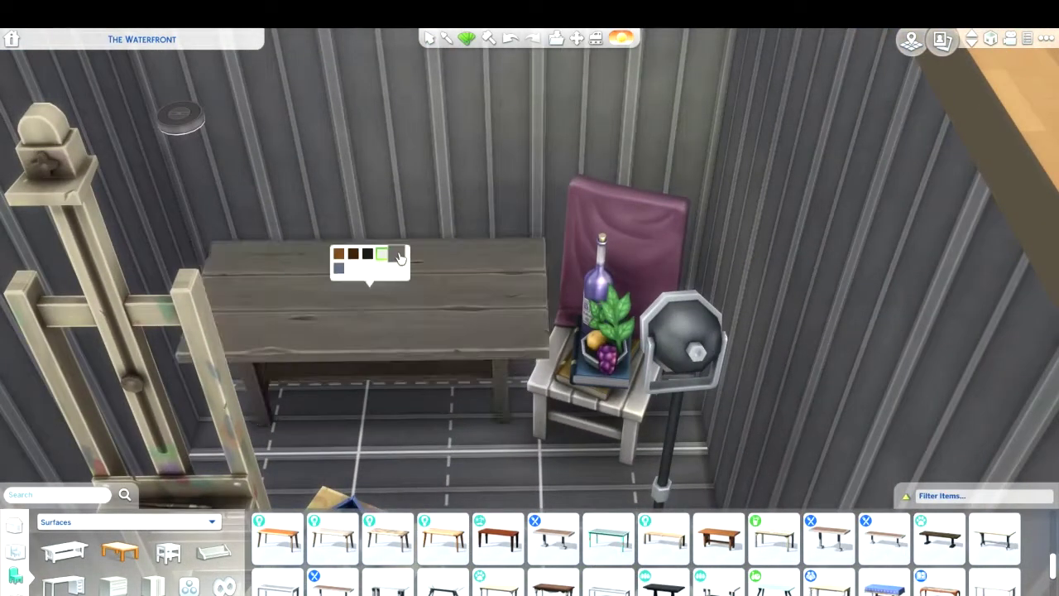
click(398, 256)
Replace the table with a white end table holding a fruit basket, a stool with a pitcher of branches, and a flower bowl
click(124, 522)
click(100, 373)
click(708, 577)
key(Delete)
scroll(303, 257, down, 2)
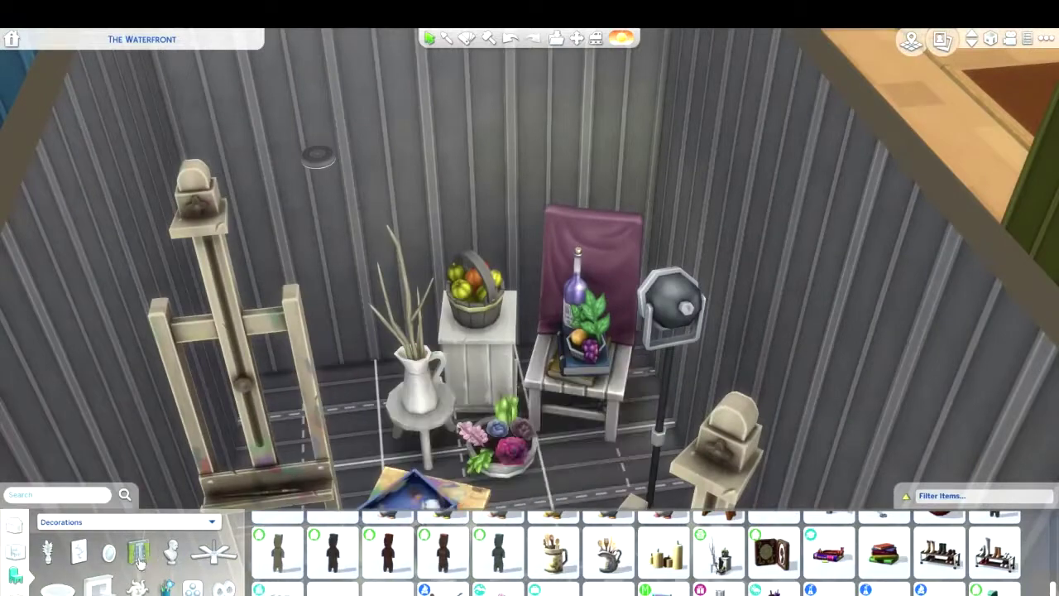
Hang pink Short Curtain Classic curtains on both walls of the corner behind the still-life display
click(139, 556)
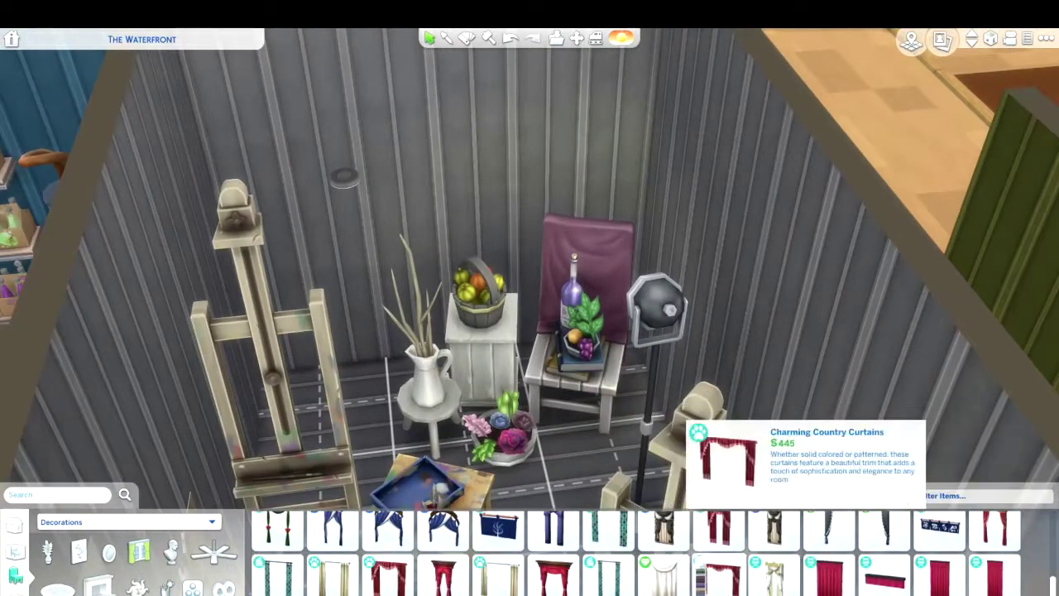
scroll(666, 576, up, 5)
click(718, 538)
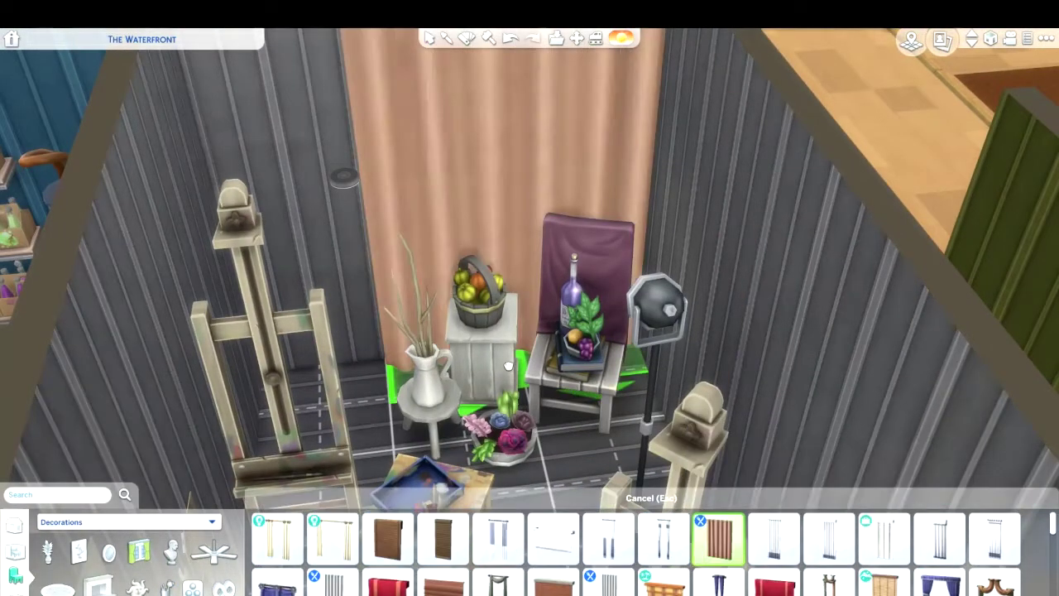
scroll(677, 414, down, 3)
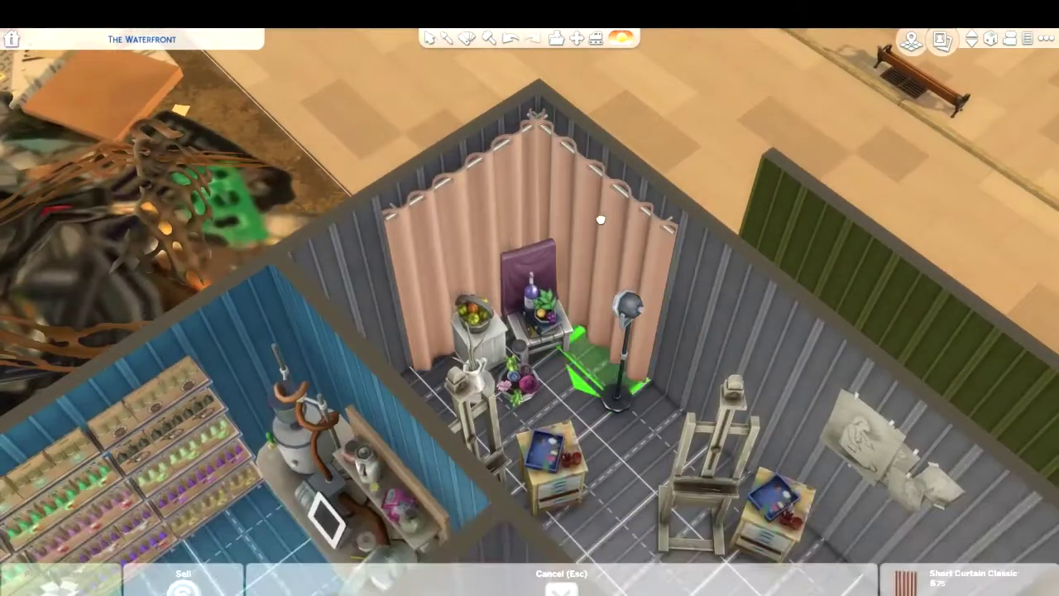
key(Escape)
scroll(484, 297, up, 3)
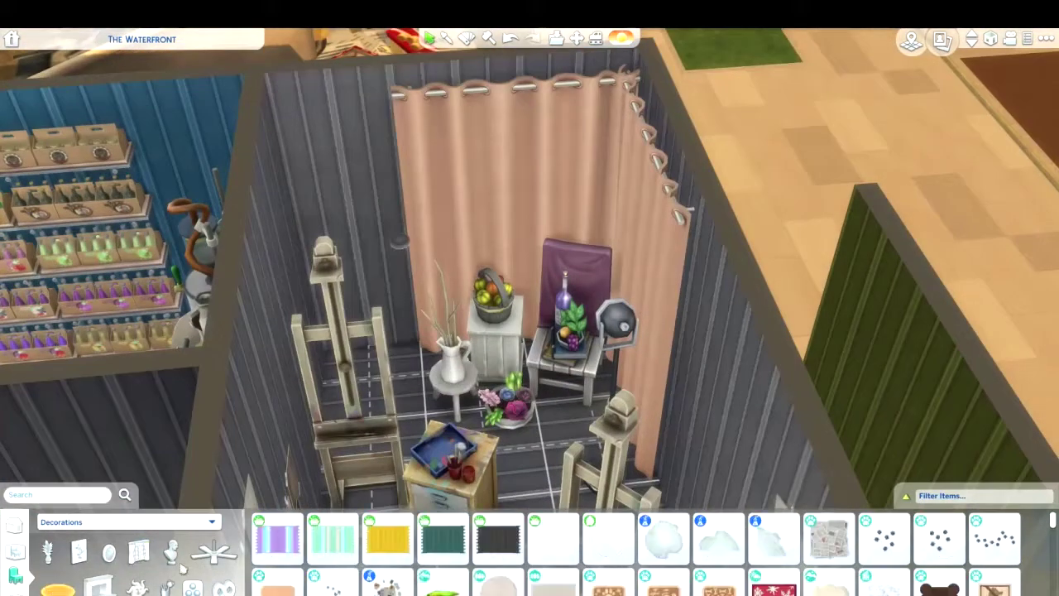
Lay a striped patchwork rug on the floor beneath the still-life display
click(183, 568)
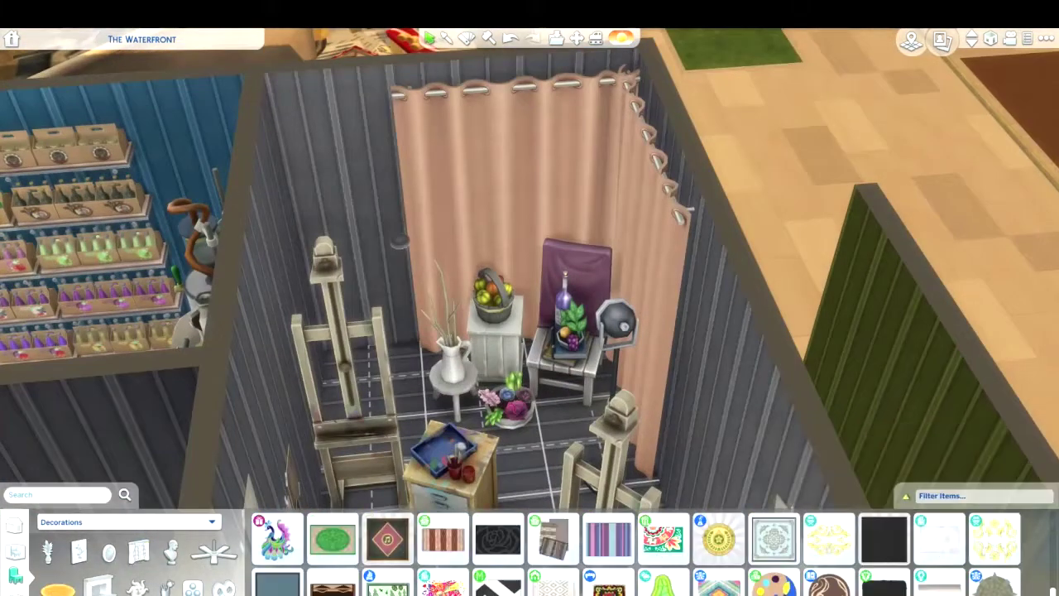
click(553, 538)
scroll(488, 406, up, 1)
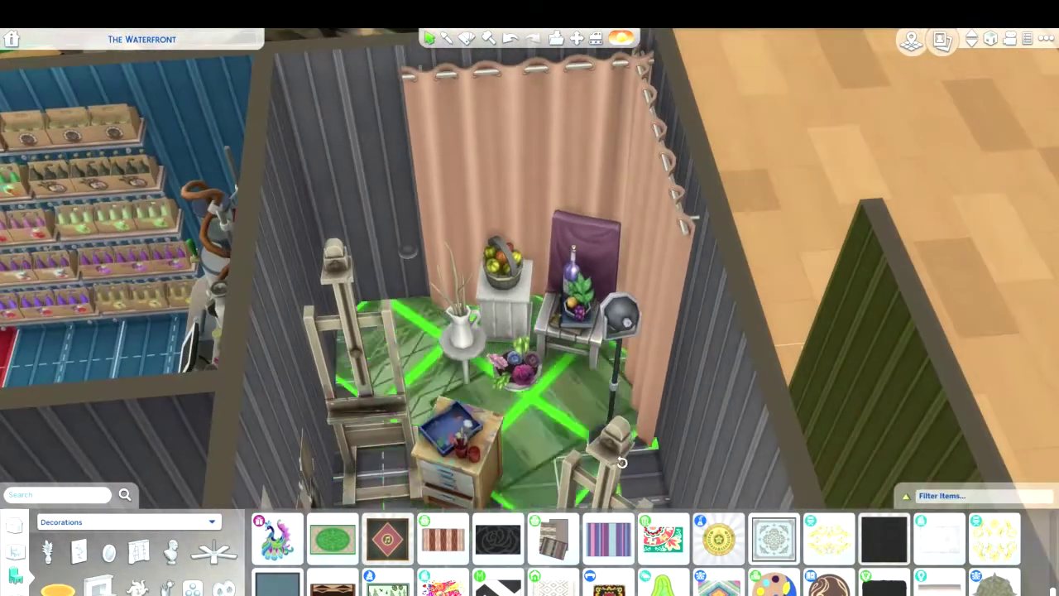
scroll(622, 462, down, 2)
scroll(621, 462, up, 1)
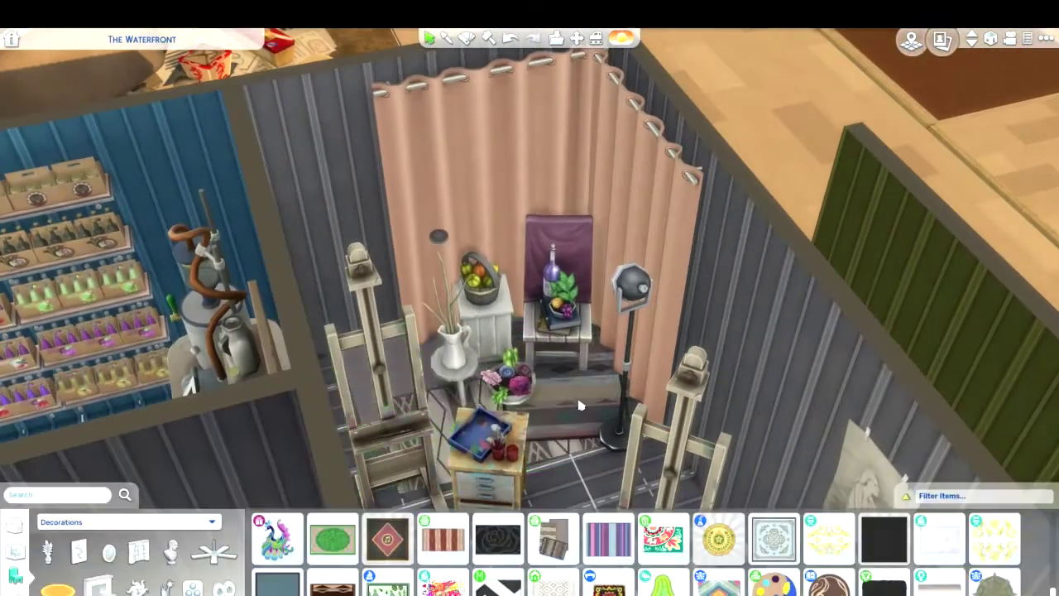
Sample the green corrugated siding for the bare beige wall panels outside the painting room
scroll(580, 418, up, 5)
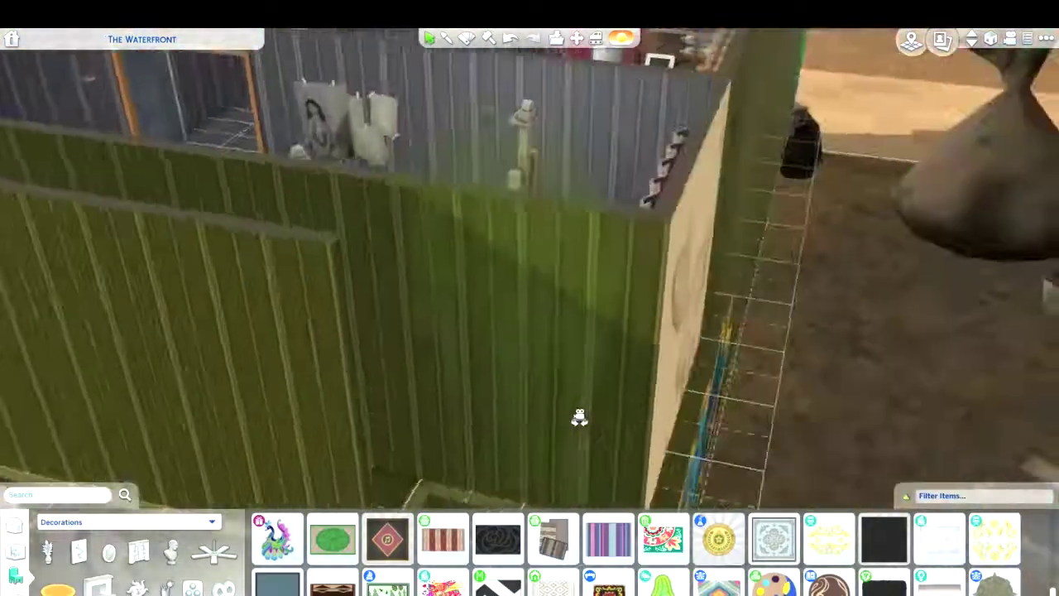
scroll(579, 418, down, 4)
click(444, 314)
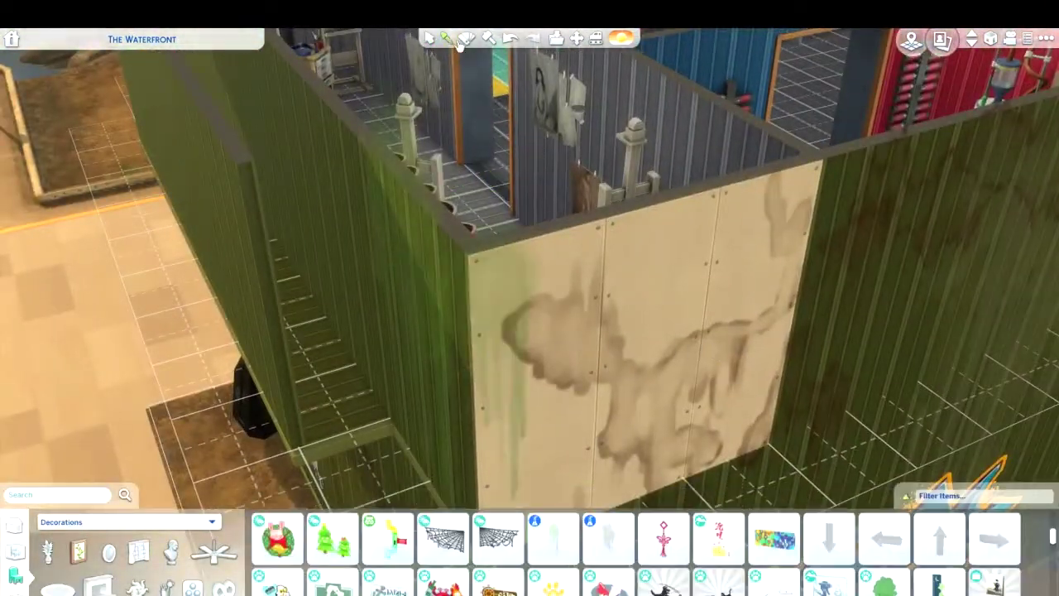
click(222, 228)
scroll(677, 376, down, 3)
Recolour the white pedestal under the ballerina statue black
scroll(677, 377, up, 2)
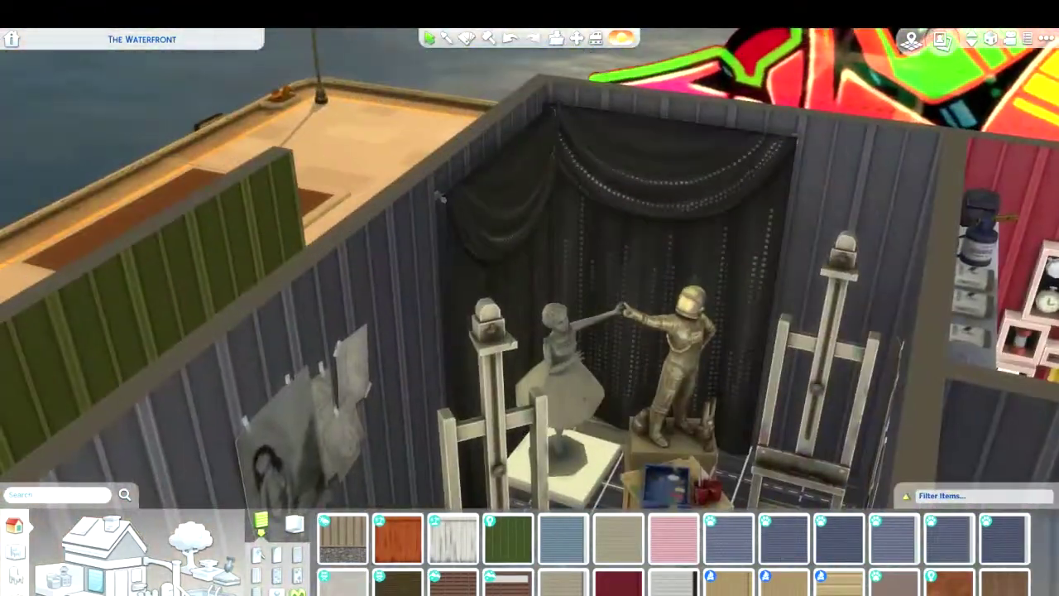
scroll(480, 451, up, 2)
click(480, 451)
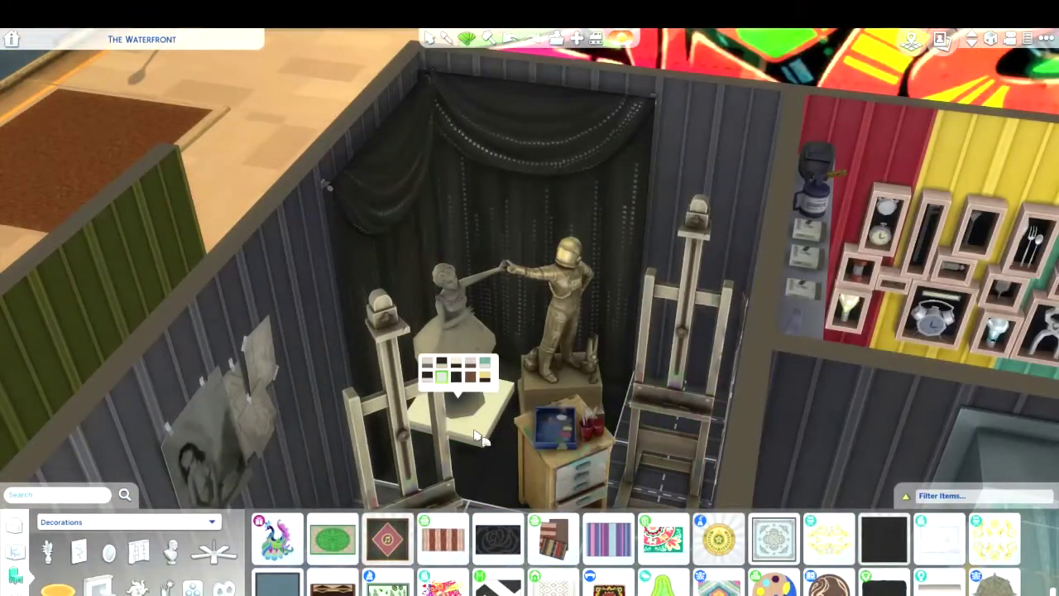
scroll(507, 427, down, 2)
Hang the Astro Solar System Light from the ceiling above the ballerina and Astro-Bunny statues
click(124, 521)
click(66, 414)
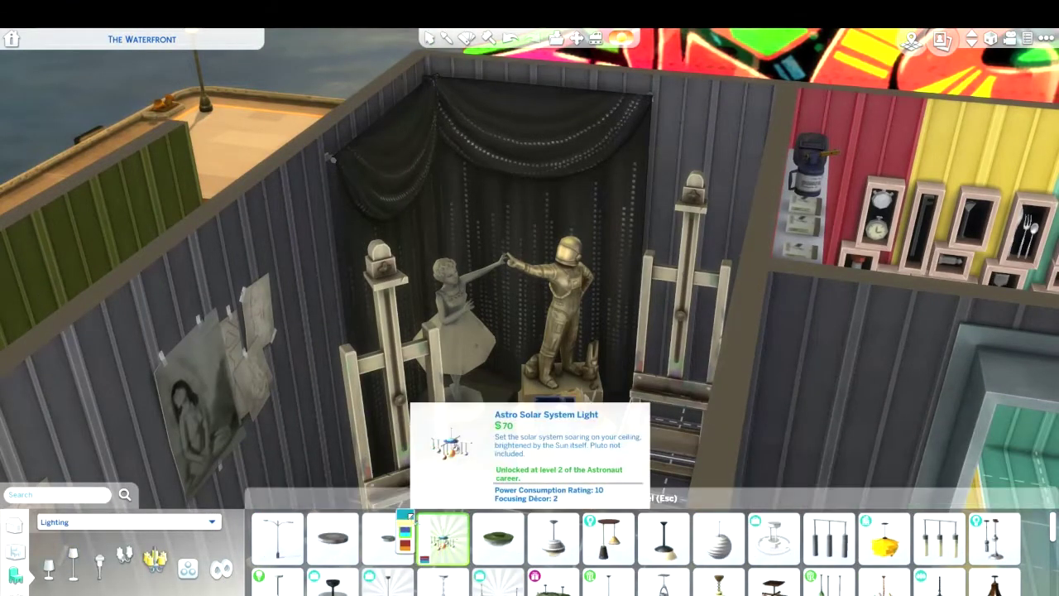
click(443, 539)
click(484, 439)
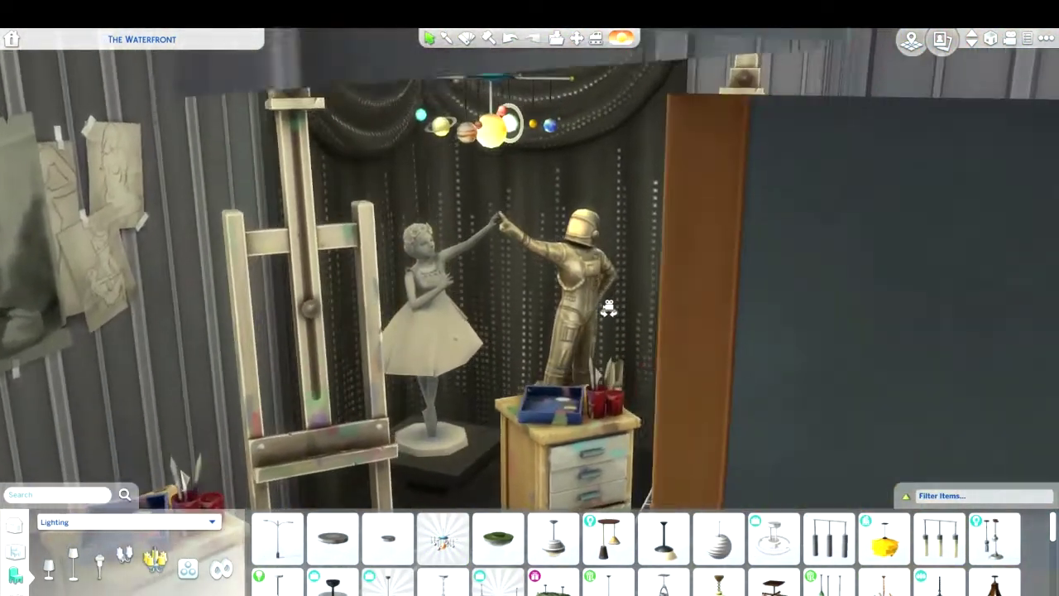
Lay paint-splattered drop cloths on the painting room floor in front of the easels at both ends
key(a)
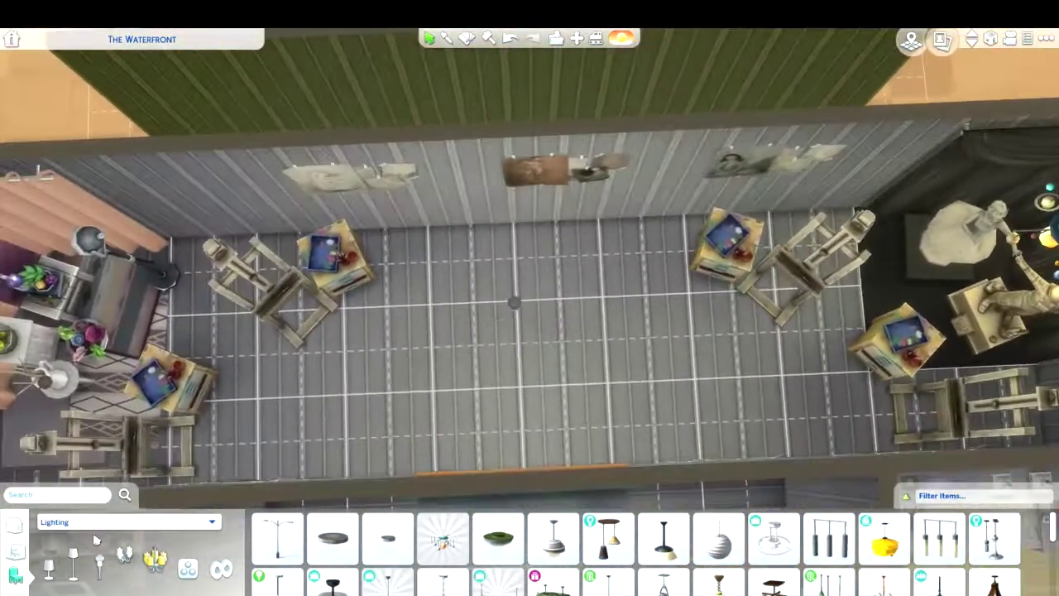
click(124, 521)
click(65, 371)
click(554, 539)
drag(752, 340, 783, 395)
click(884, 439)
click(878, 389)
click(551, 551)
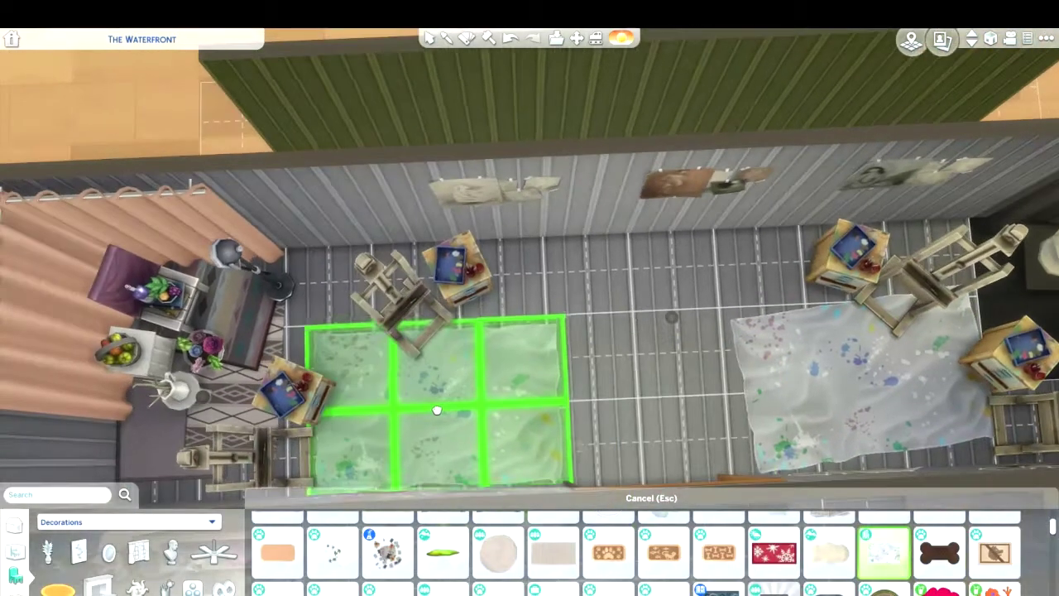
click(439, 389)
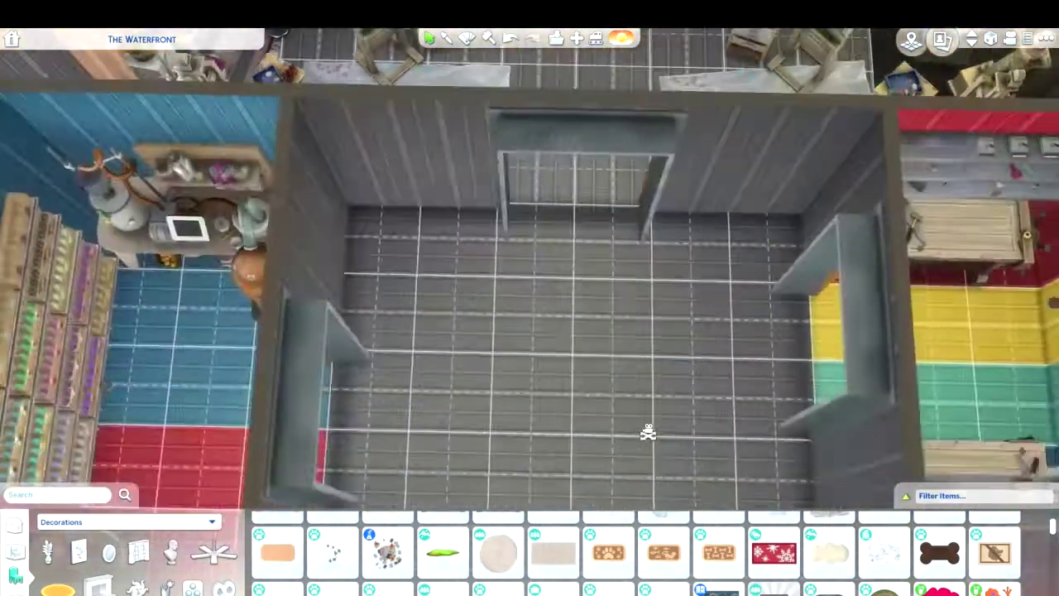
Hang paint-palette flags on both sides of the painting room doorway and purple cocktail flags beside the red-and-blue room's doorway
scroll(532, 201, up, 5)
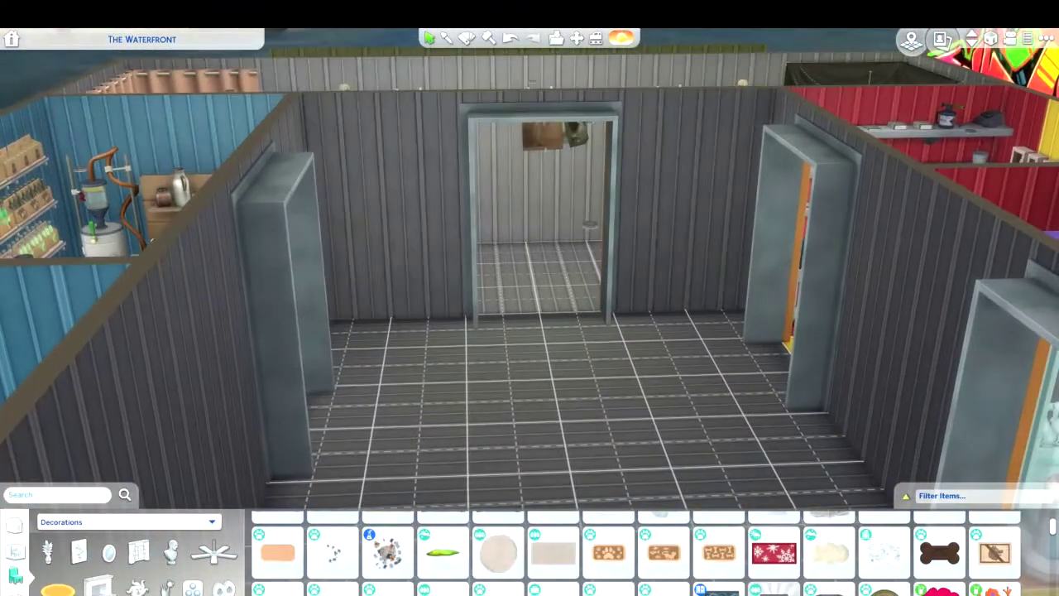
scroll(500, 567, down, 3)
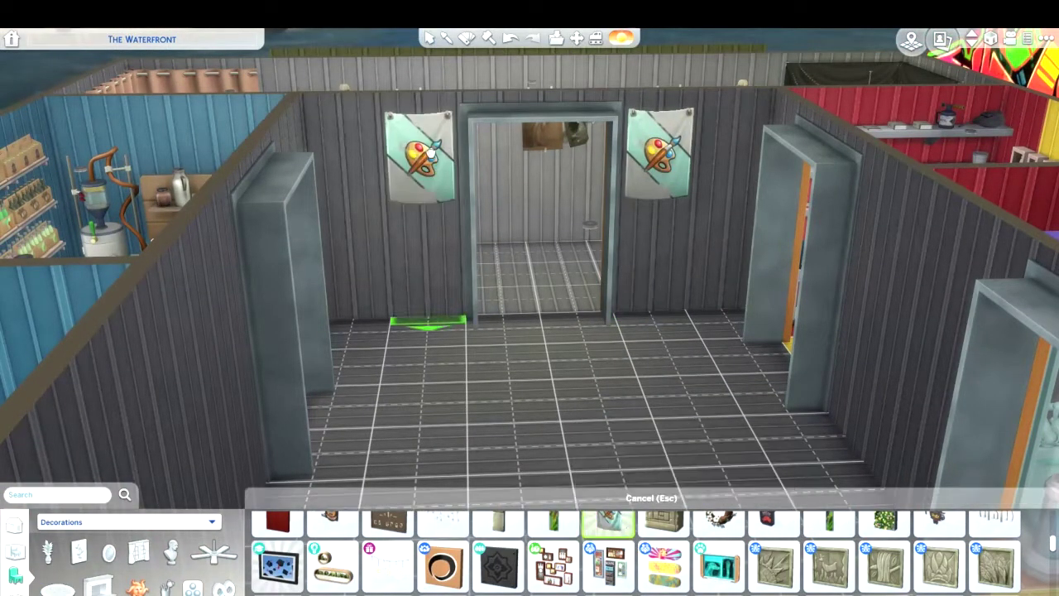
key(e)
scroll(596, 566, up, 1)
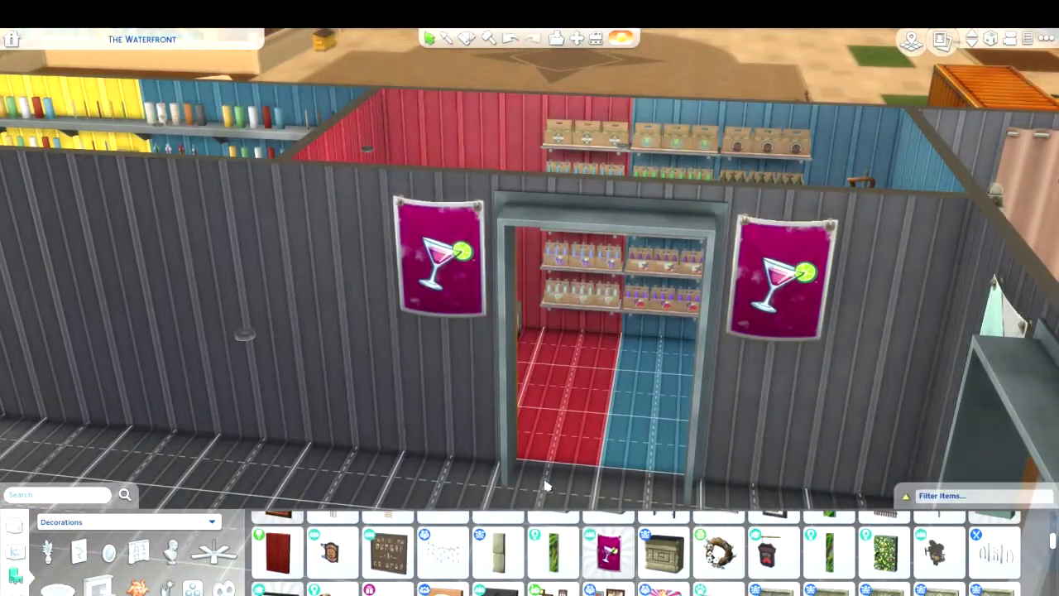
Hang red flame flags beside the yellow-floored candle room's doorway and pink rainbow flags beside the mural room's doorway
key(a)
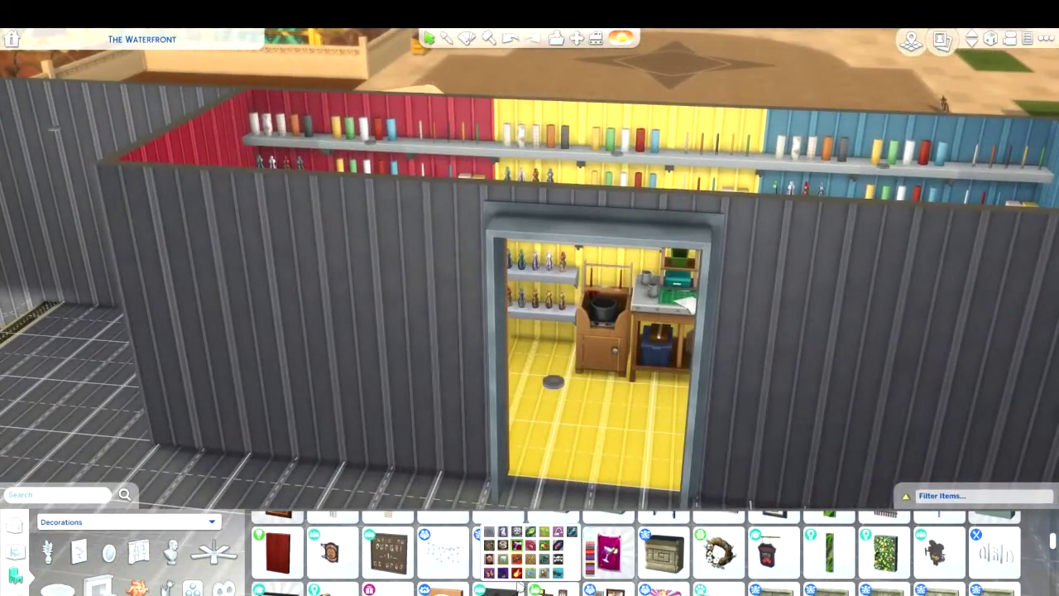
click(518, 576)
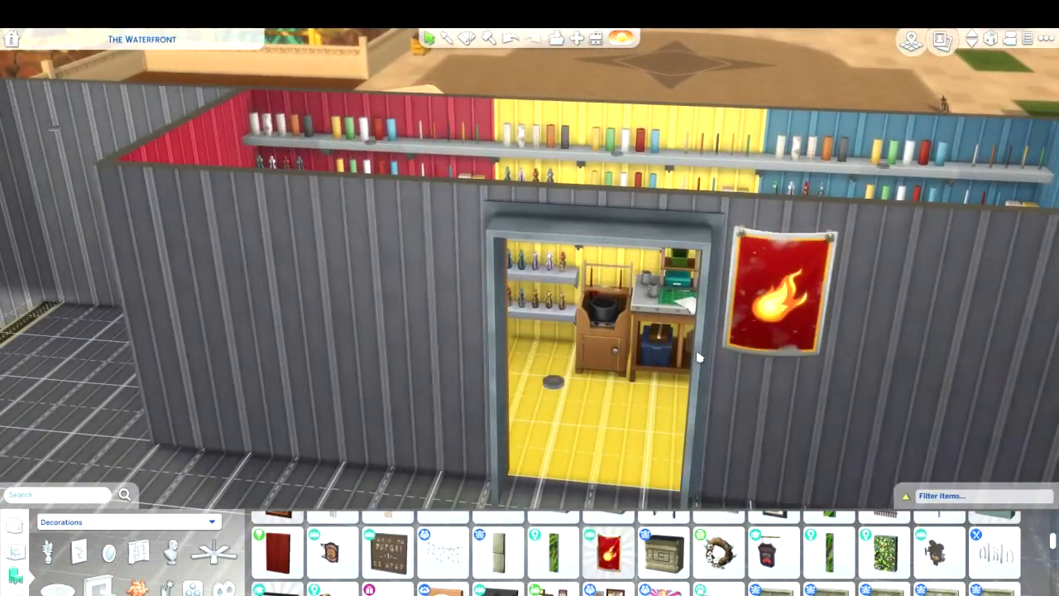
key(e)
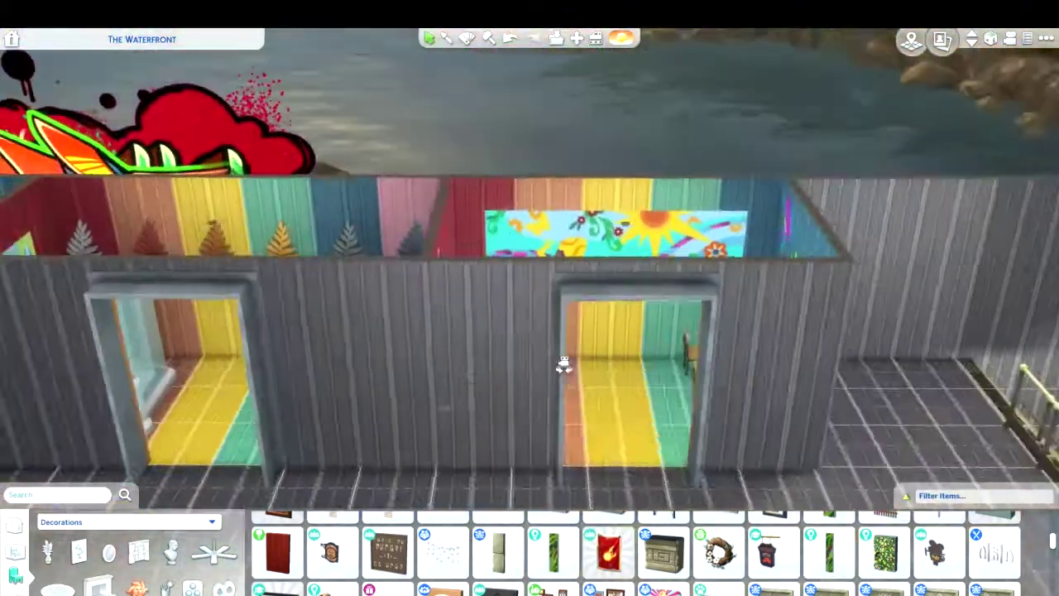
mouse_move(589, 571)
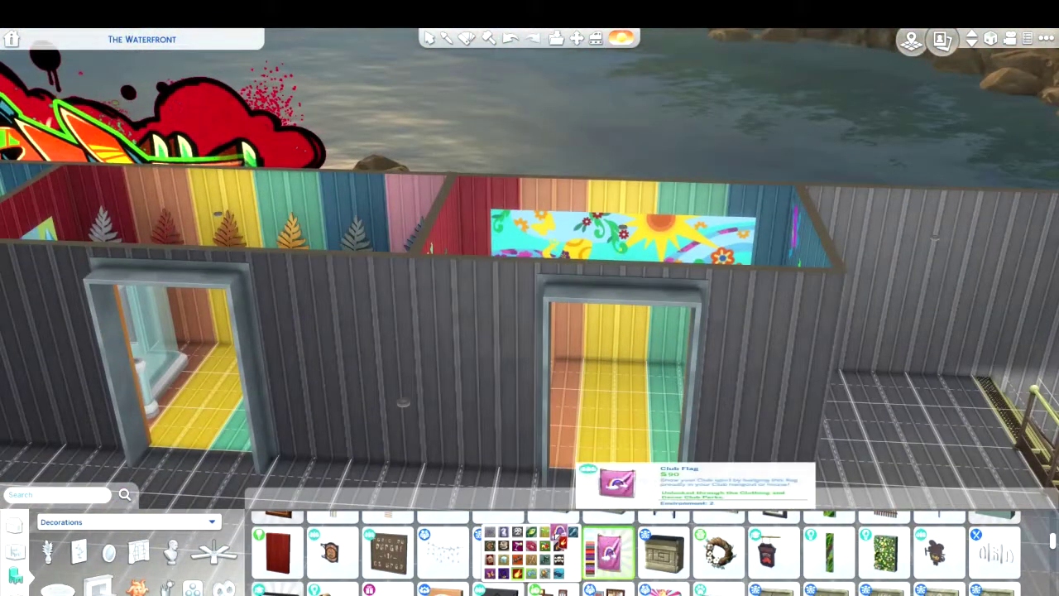
Hang white atom flags beside the middle room's doorway and blue wrench flags beside the woodworking room's doorway
key(a)
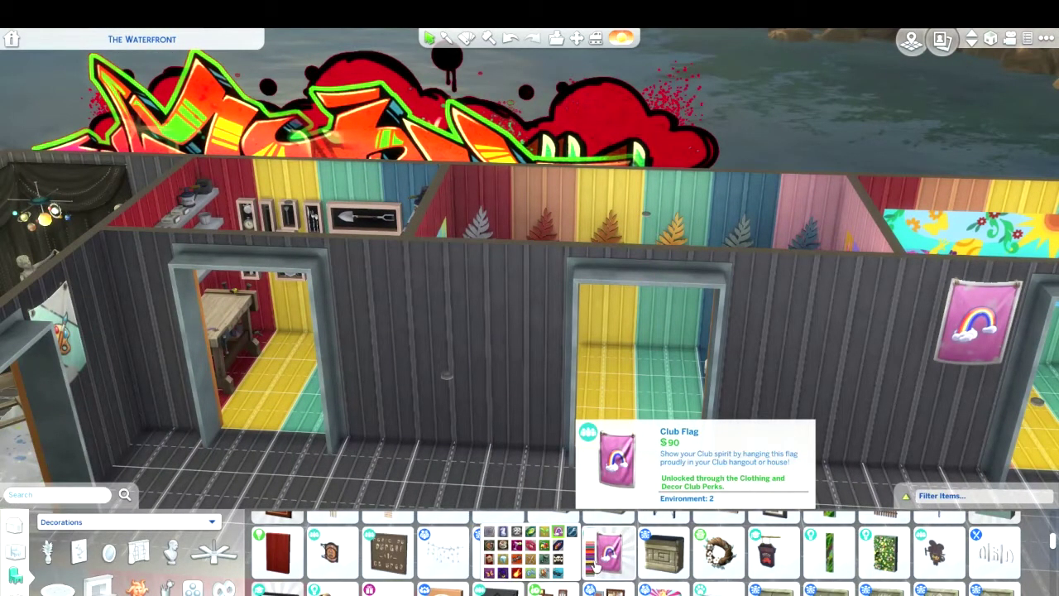
click(515, 314)
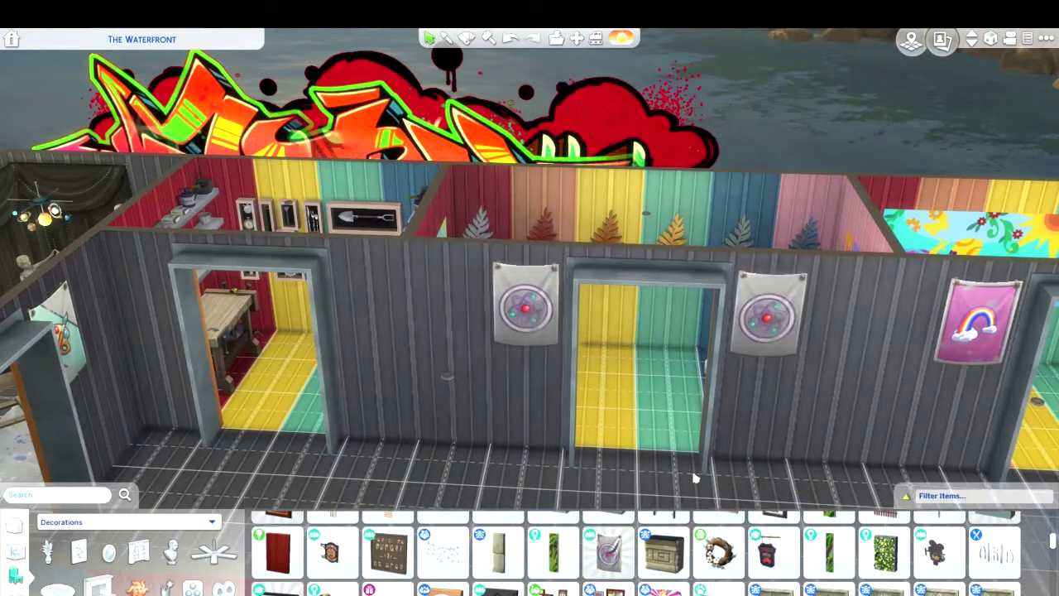
key(a)
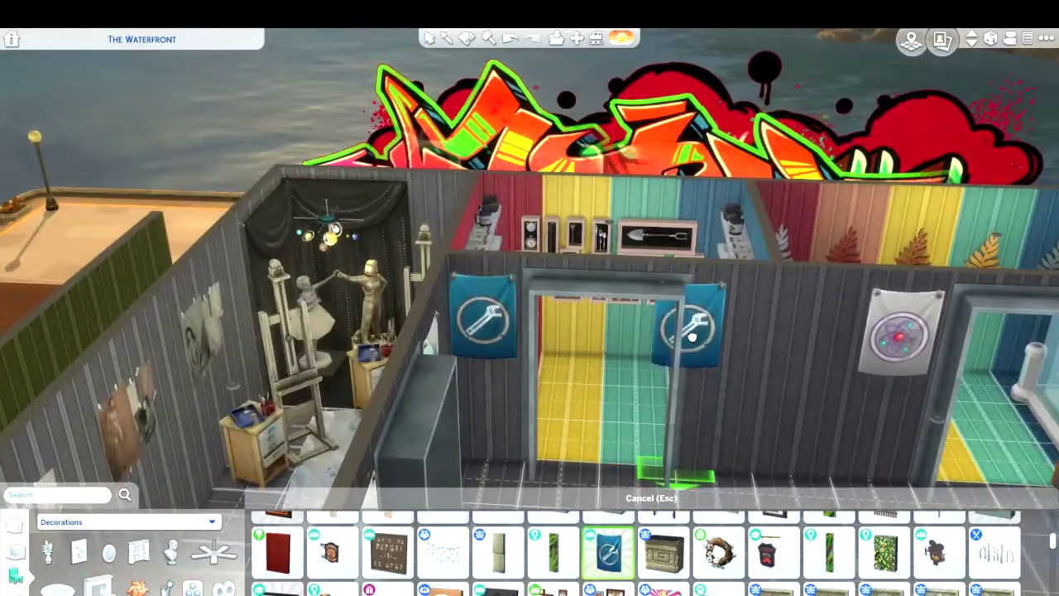
click(692, 335)
Arrange a bathtub planter, two flower tubs and wall planters against the corridor wall between the flame and cocktail flags
scroll(692, 336, down, 3)
key(e)
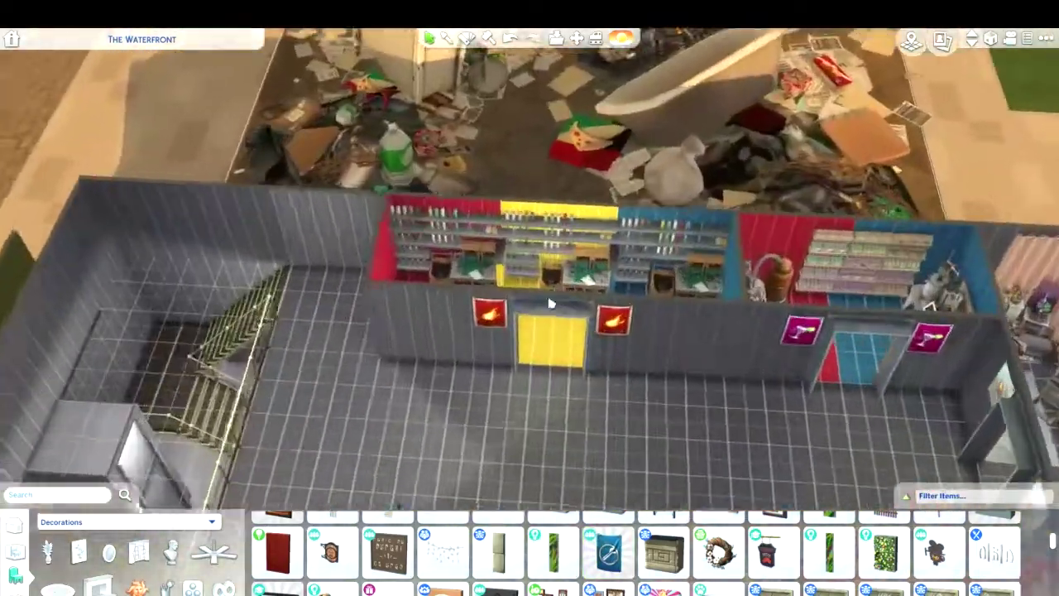
scroll(551, 304, up, 3)
key(q)
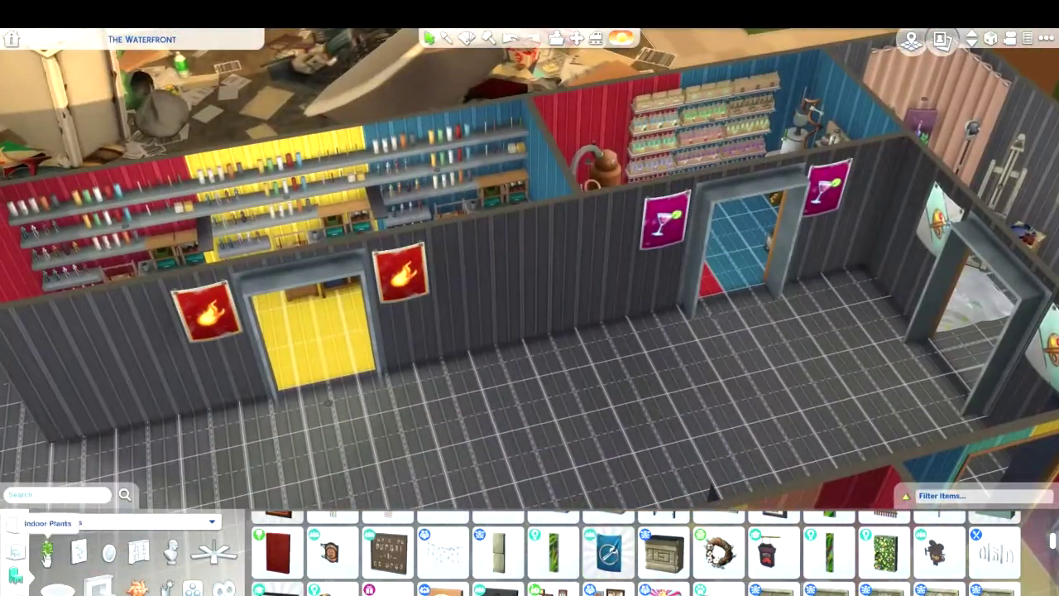
click(48, 553)
scroll(222, 196, up, 5)
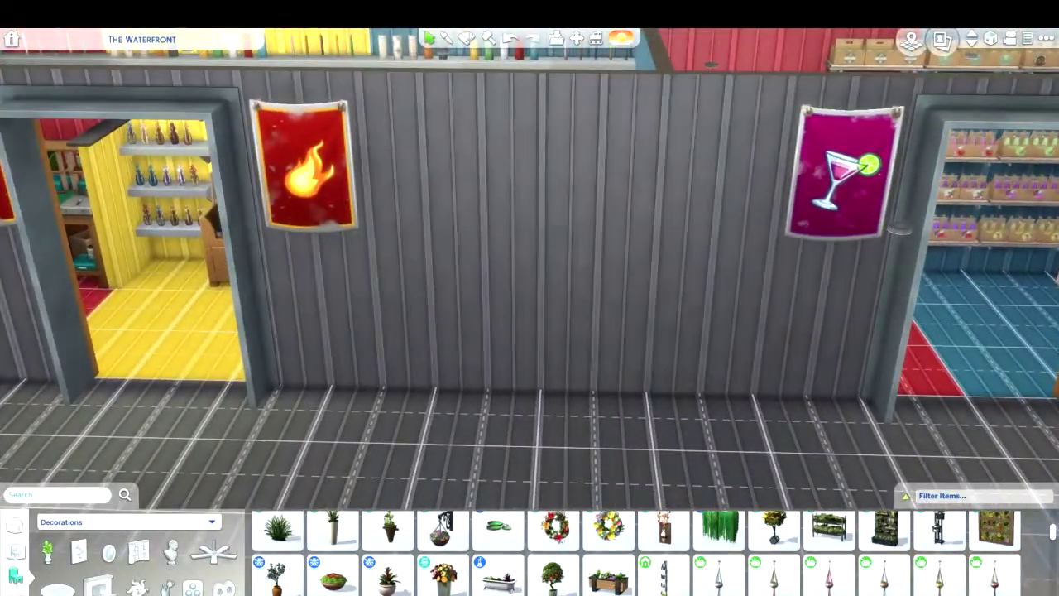
scroll(413, 386, down, 5)
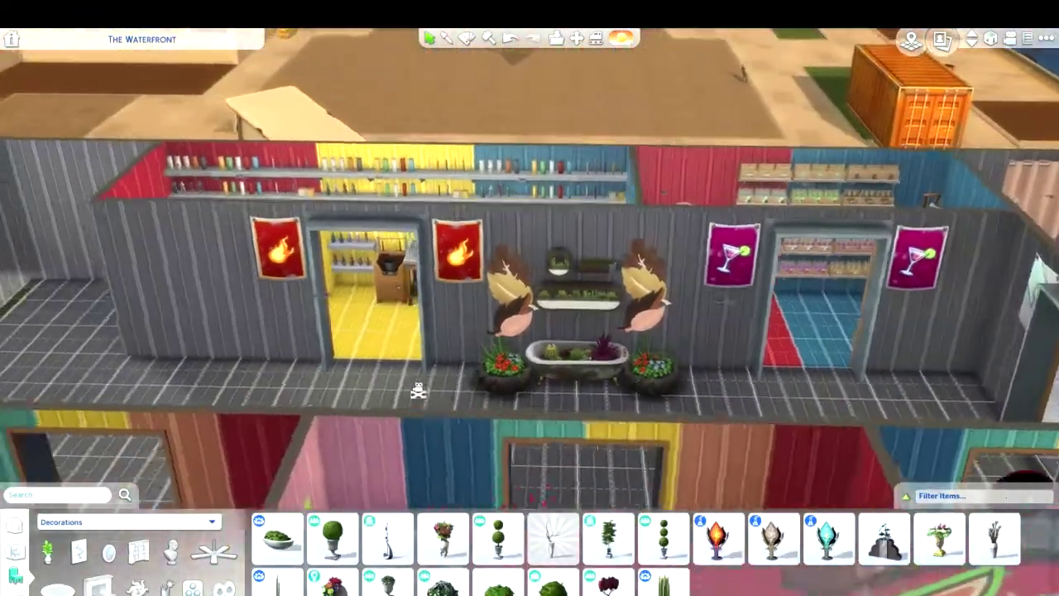
Set potted plants and flowers along the corridor walls between the other craft room doorways
key(e)
scroll(372, 294, up, 3)
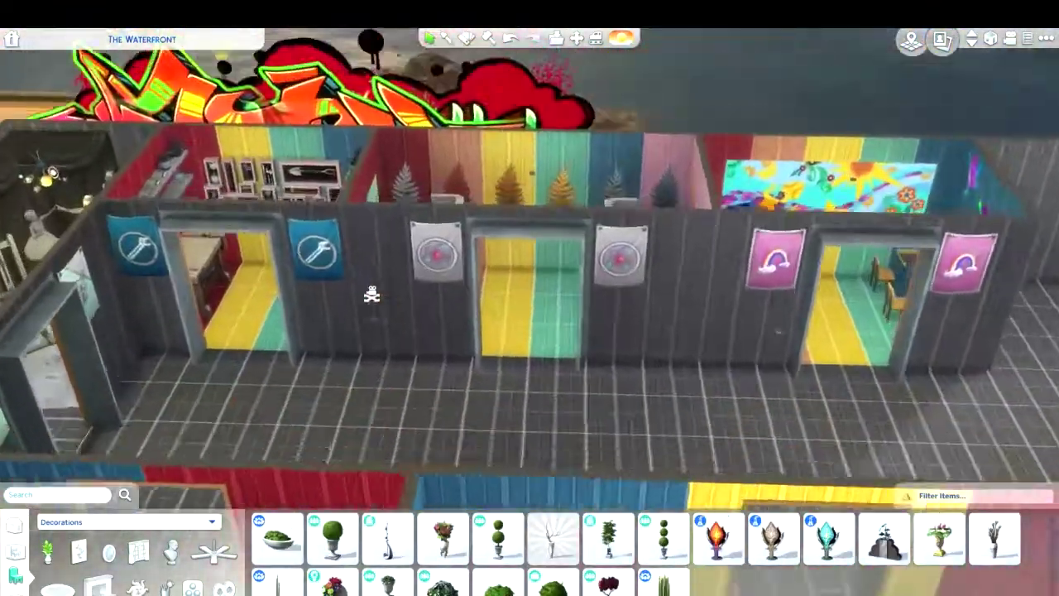
scroll(510, 381, down, 4)
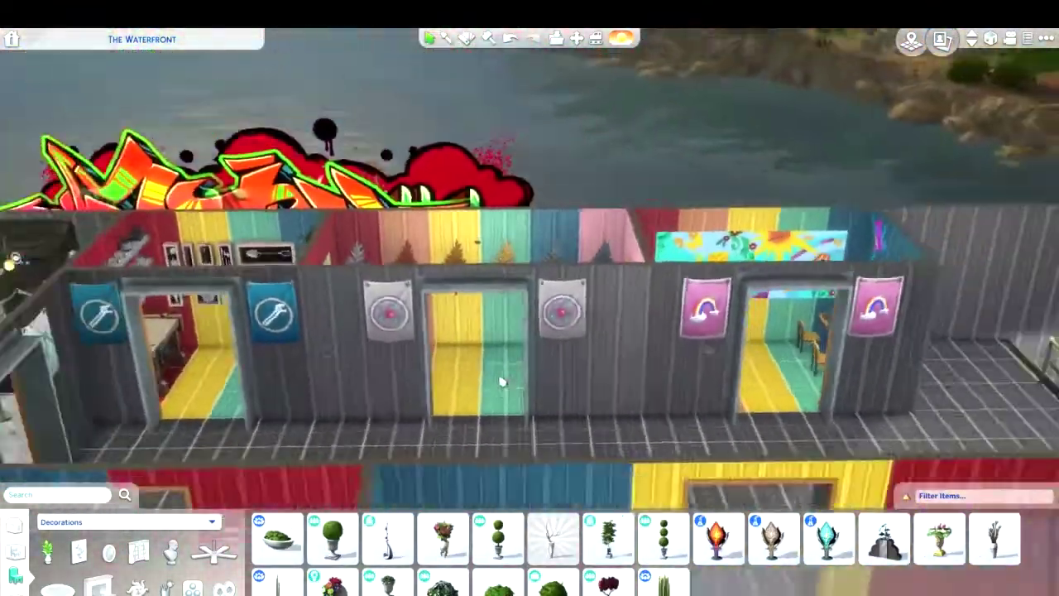
scroll(504, 380, up, 5)
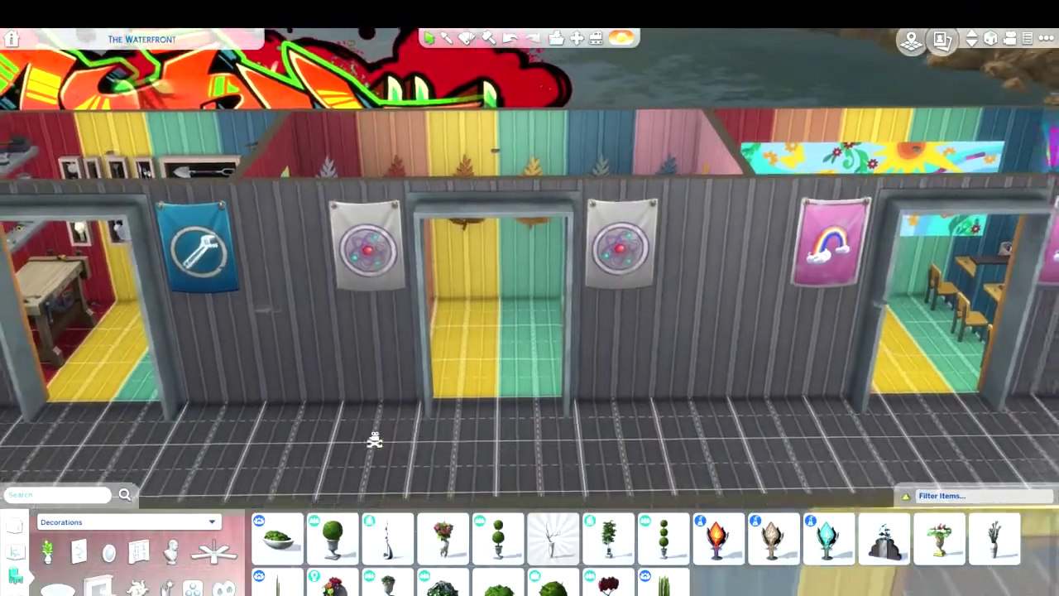
key(a)
key(d)
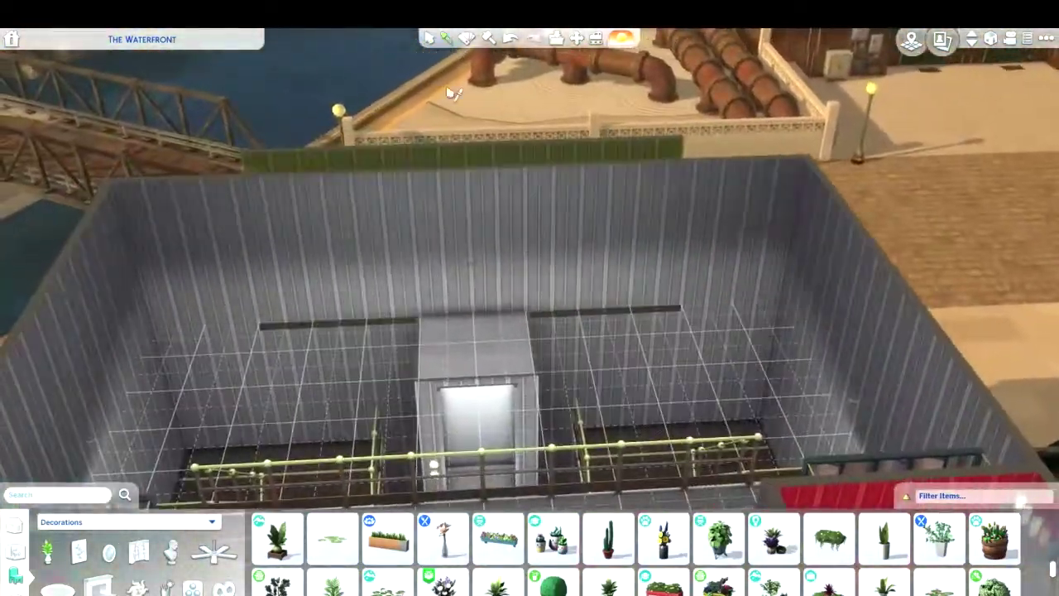
Cover the top of the elevator shaft with dark ribbed floor tiles and apply the green trim to the building's walls
click(460, 319)
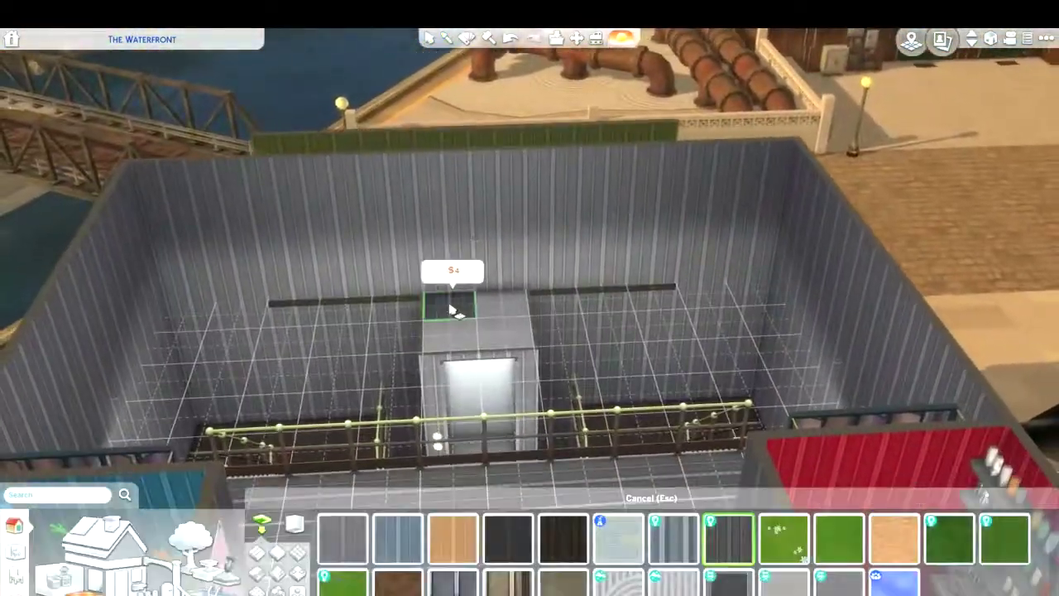
key(Escape)
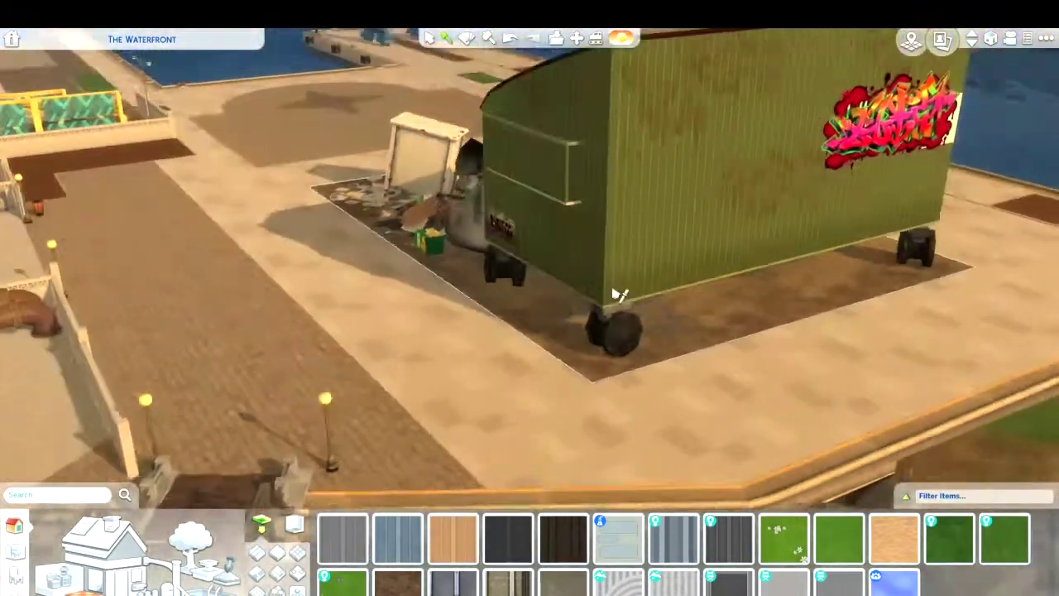
click(538, 213)
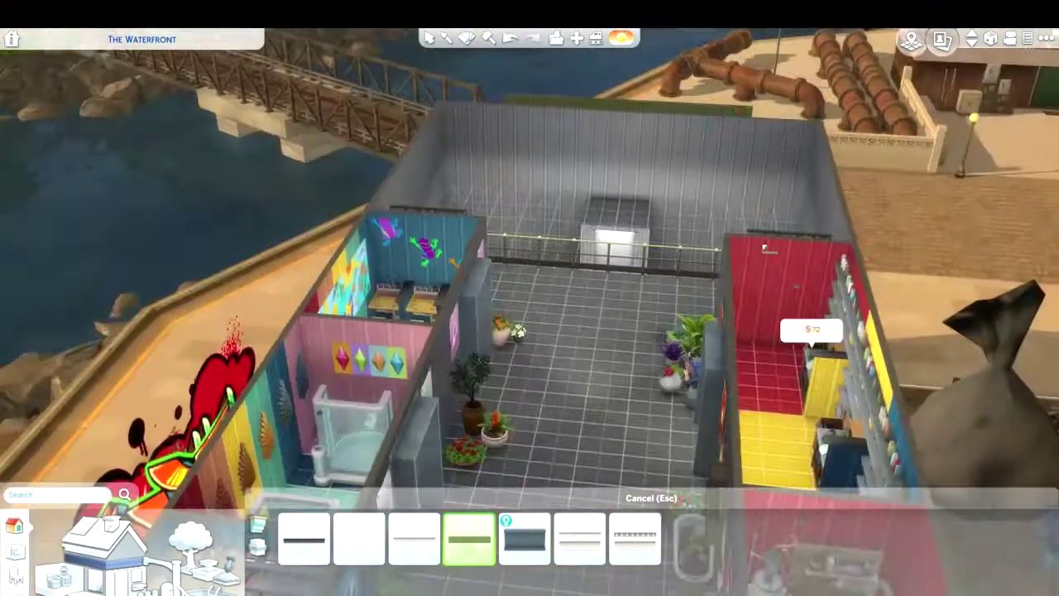
key(Escape)
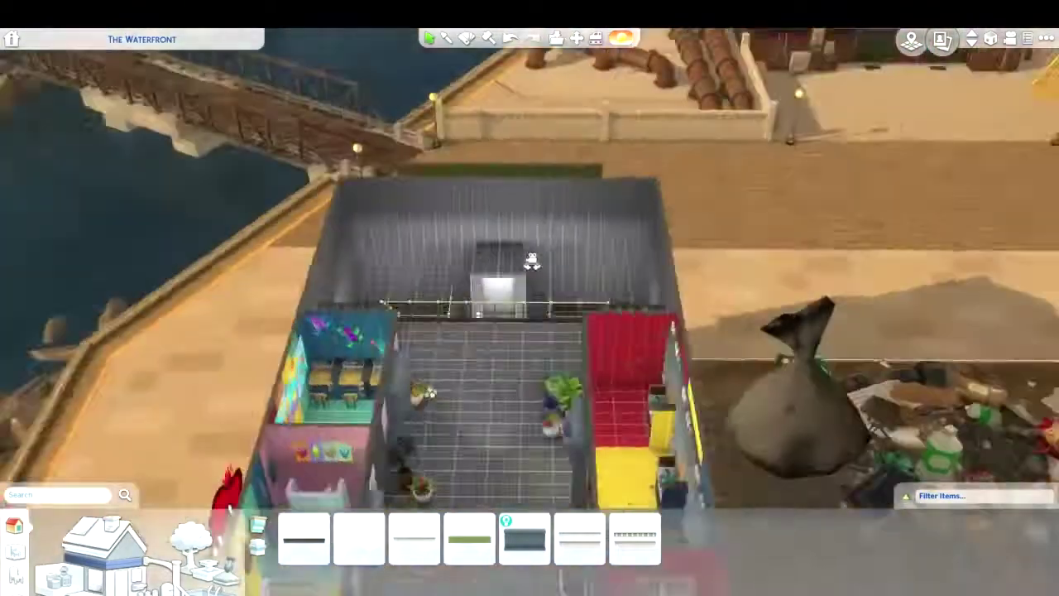
Place a tall piped industrial machine on top of the elevator shaft and hang potted-plant shelves beside the ground-floor staircases
scroll(530, 235, up, 2)
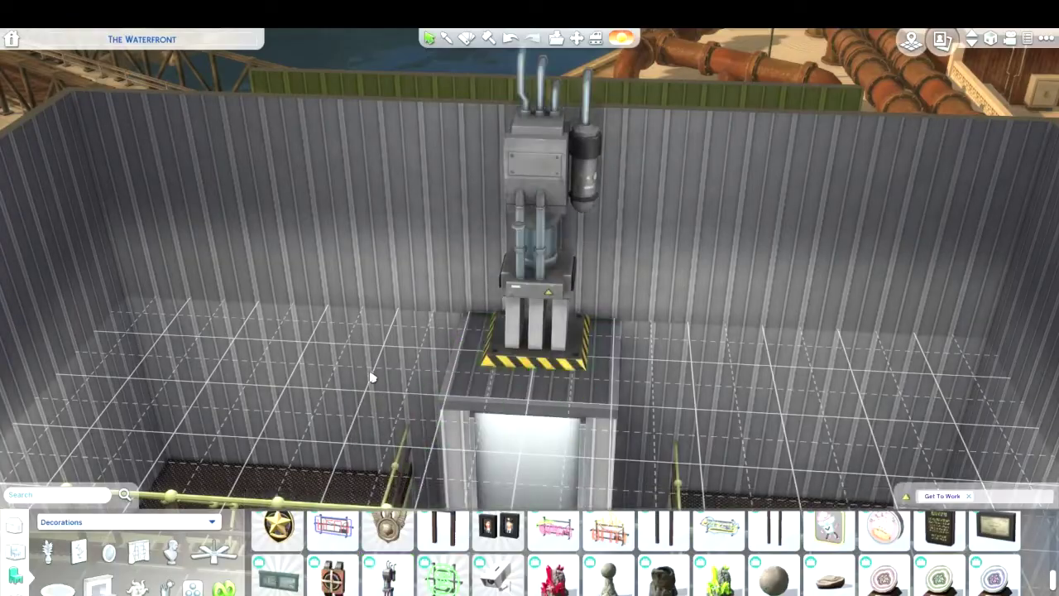
scroll(371, 378, down, 5)
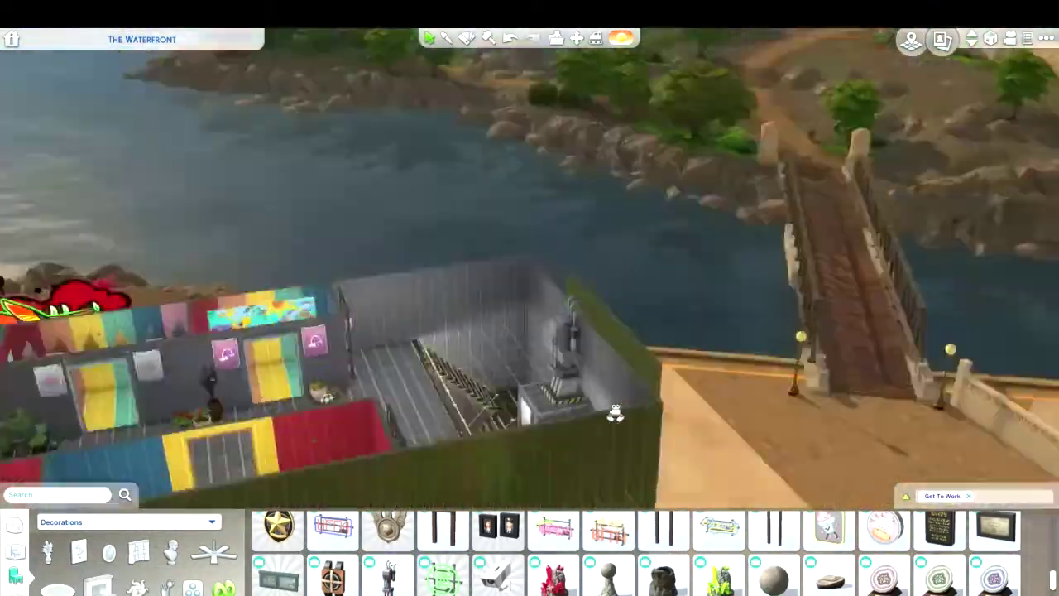
scroll(615, 414, up, 5)
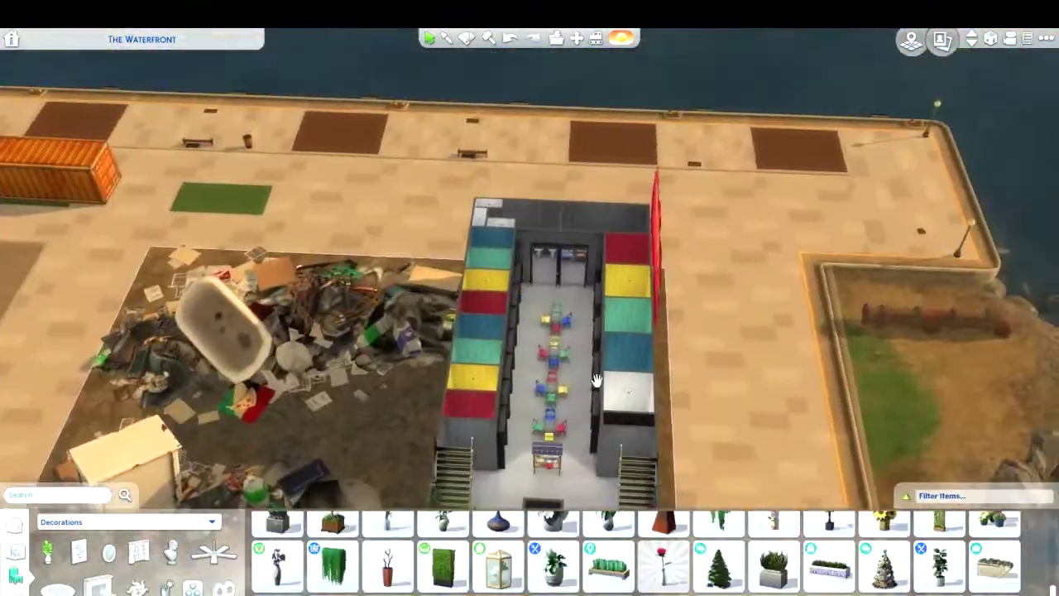
scroll(595, 369, up, 6)
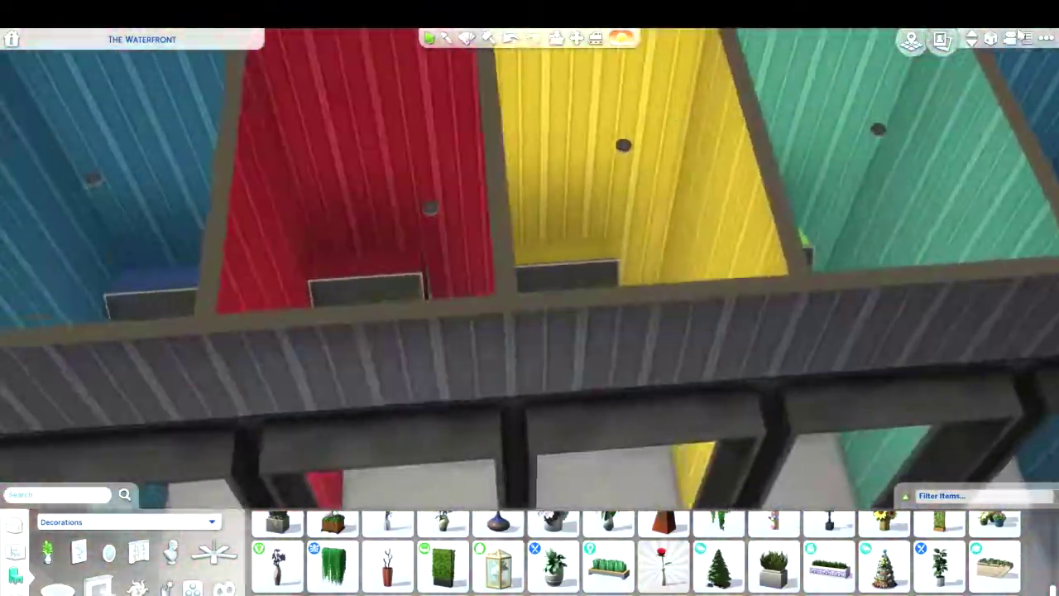
Hang rows of yellow danger and warning signs on the coloured bay walls above the ground-floor machines
scroll(1005, 50, down, 5)
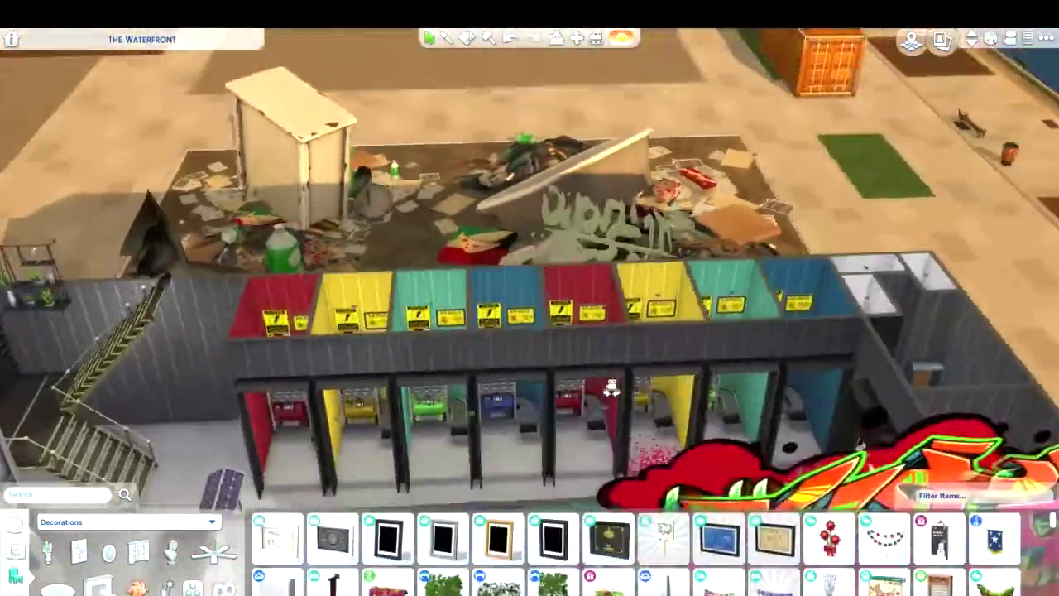
scroll(610, 389, down, 4)
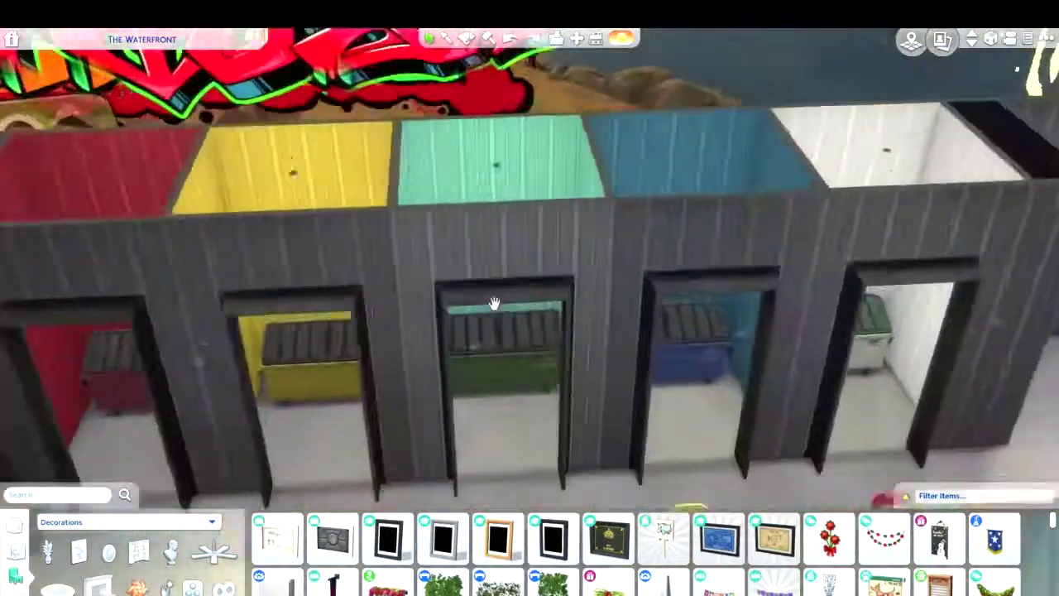
scroll(494, 304, down, 4)
scroll(414, 260, up, 4)
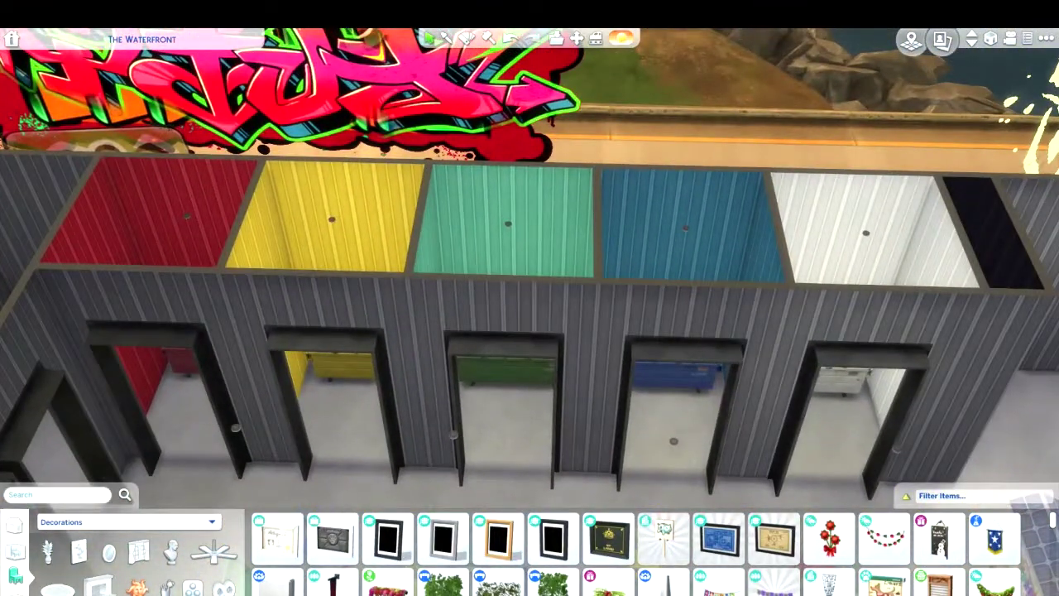
scroll(529, 298, down, 4)
scroll(675, 335, up, 4)
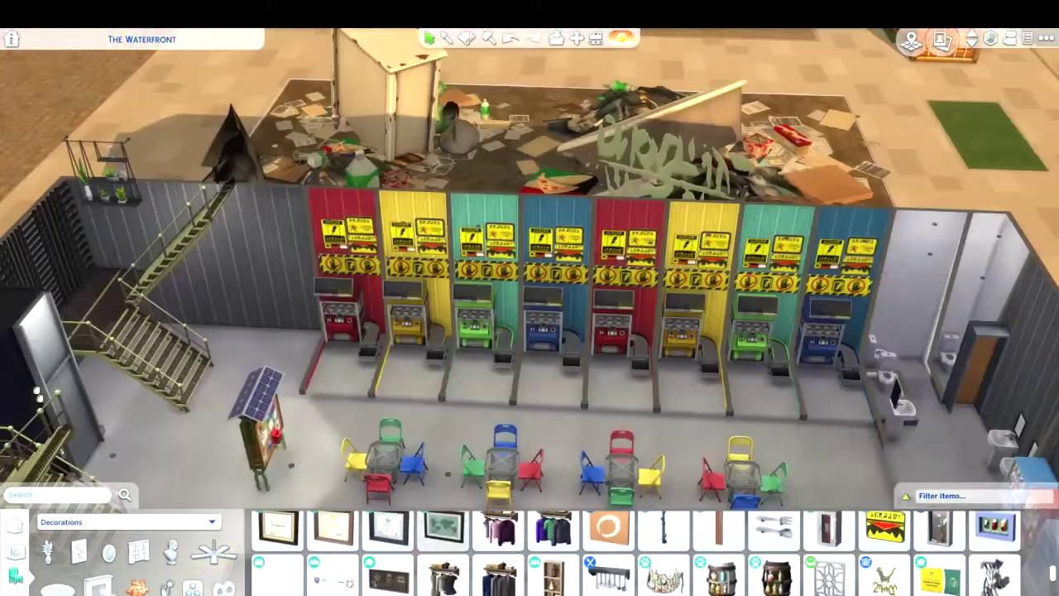
Mount crossed braces on the coloured bay walls behind the dumpsters
scroll(631, 352, up, 4)
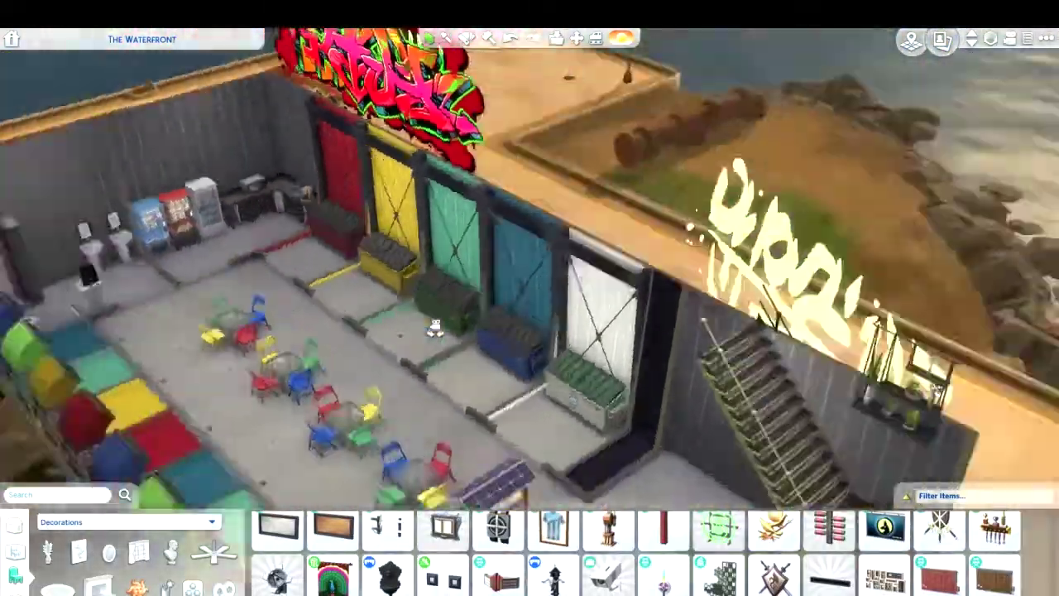
scroll(379, 365, up, 3)
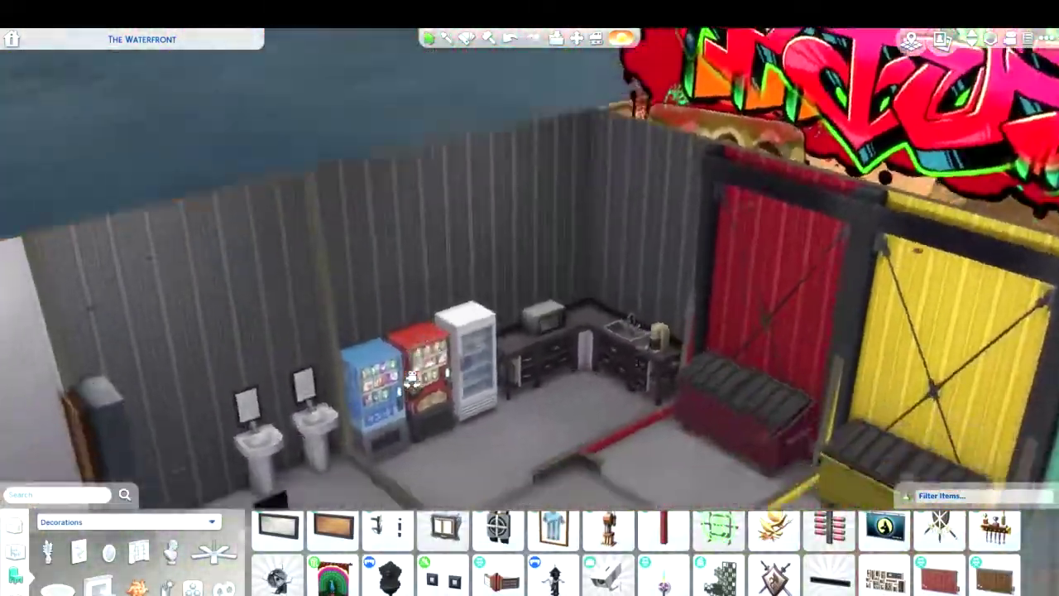
Hang fruit prints above the vending machines and fridge, and posters on the walls around the kitchenette counter
scroll(412, 380, up, 2)
scroll(632, 369, down, 2)
key(a)
key(a)
key(a)
scroll(624, 272, up, 2)
key(e)
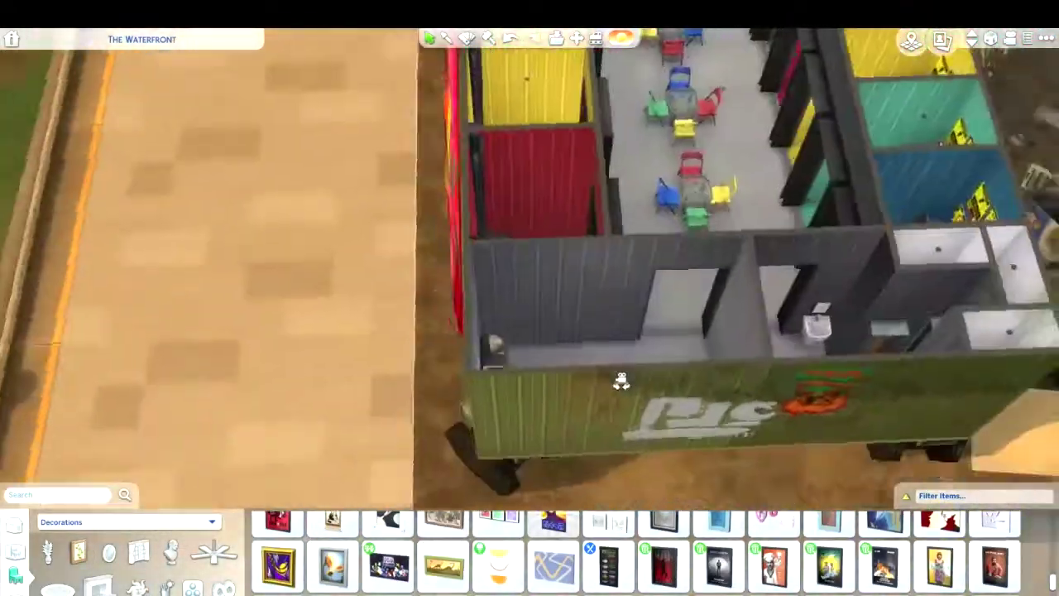
scroll(669, 407, up, 2)
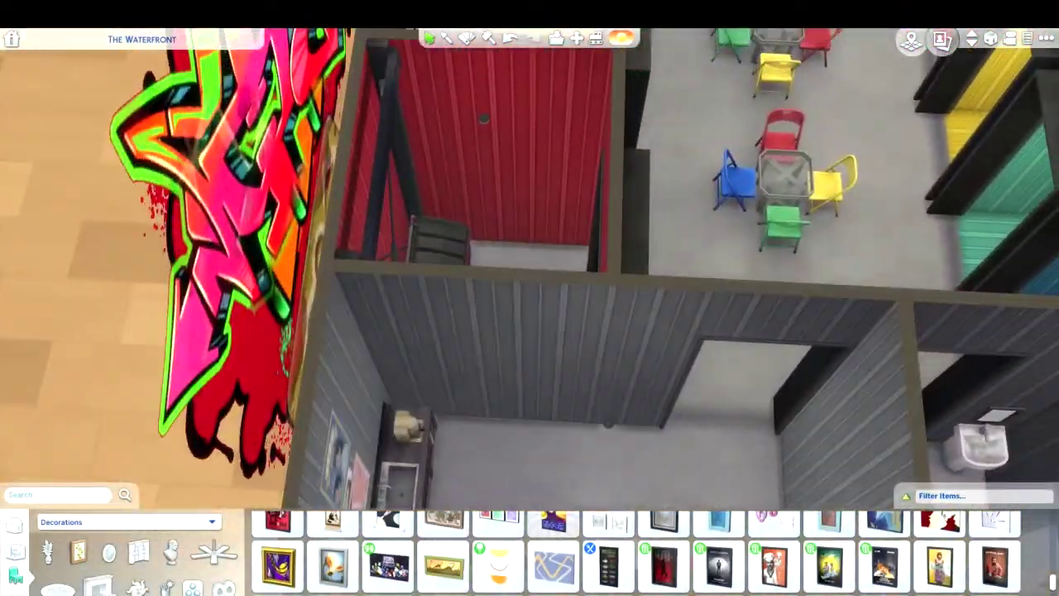
key(e)
key(e)
scroll(331, 240, up, 2)
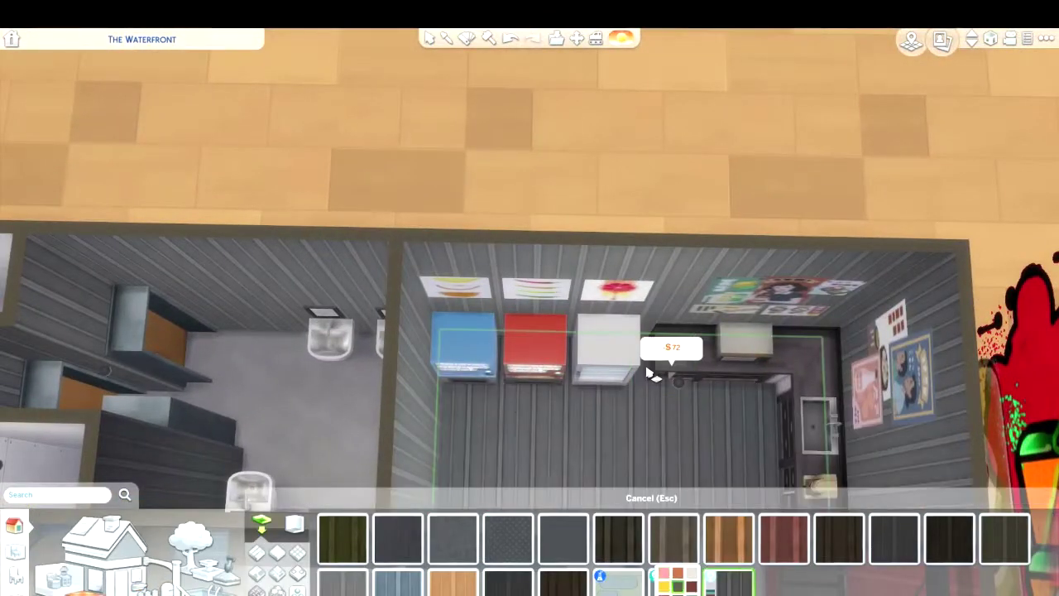
Lay dark ribbed floor tiles throughout the kitchenette, the restroom and the central hall
key(e)
key(q)
key(a)
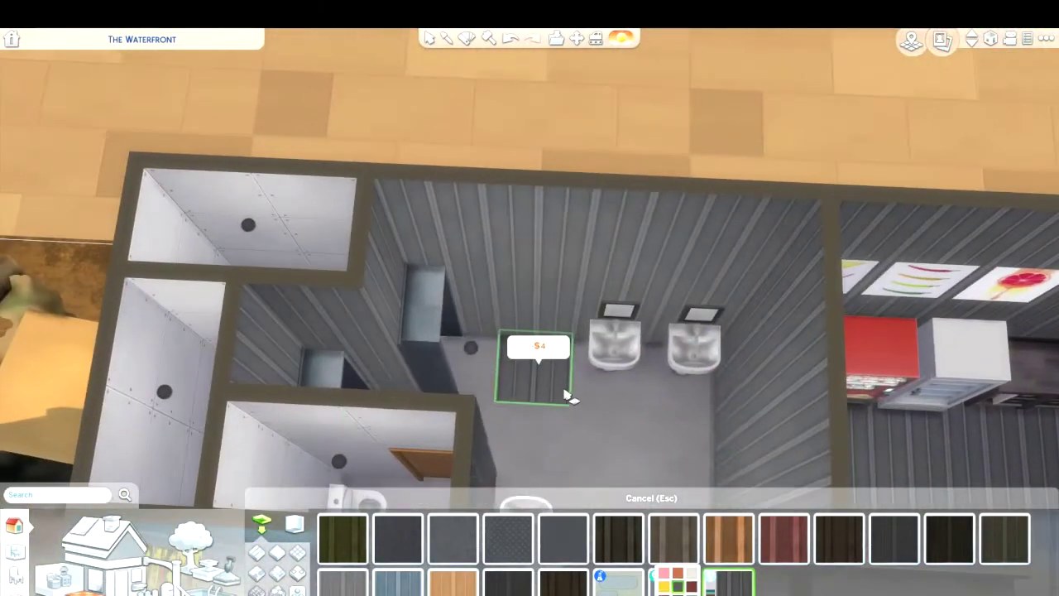
scroll(568, 397, down, 5)
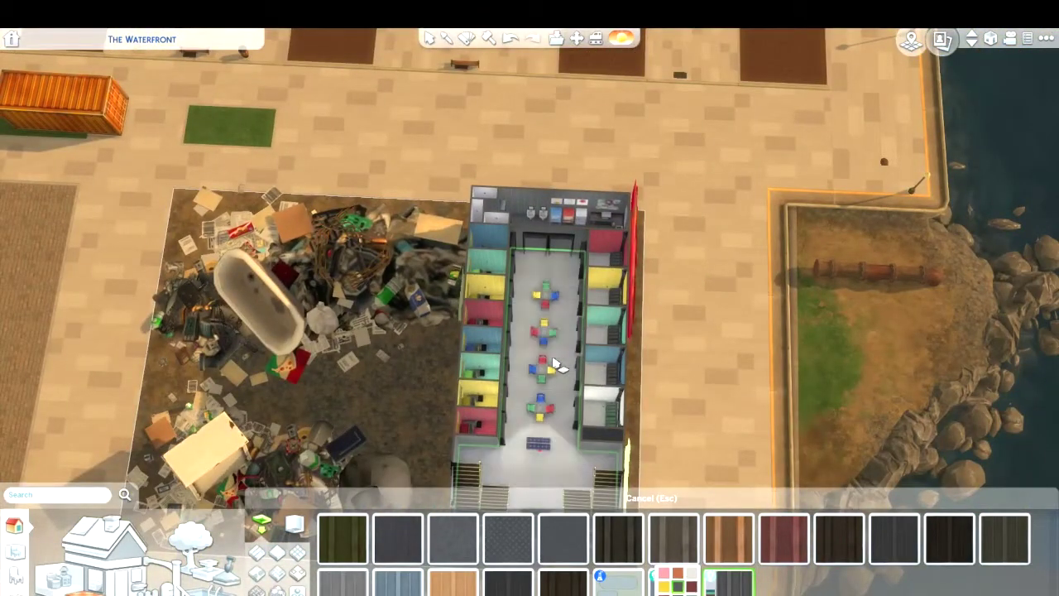
Cover the floors of the bays along both sides of the hall in ribbed tiles matching their wall colours
key(e)
scroll(556, 365, up, 4)
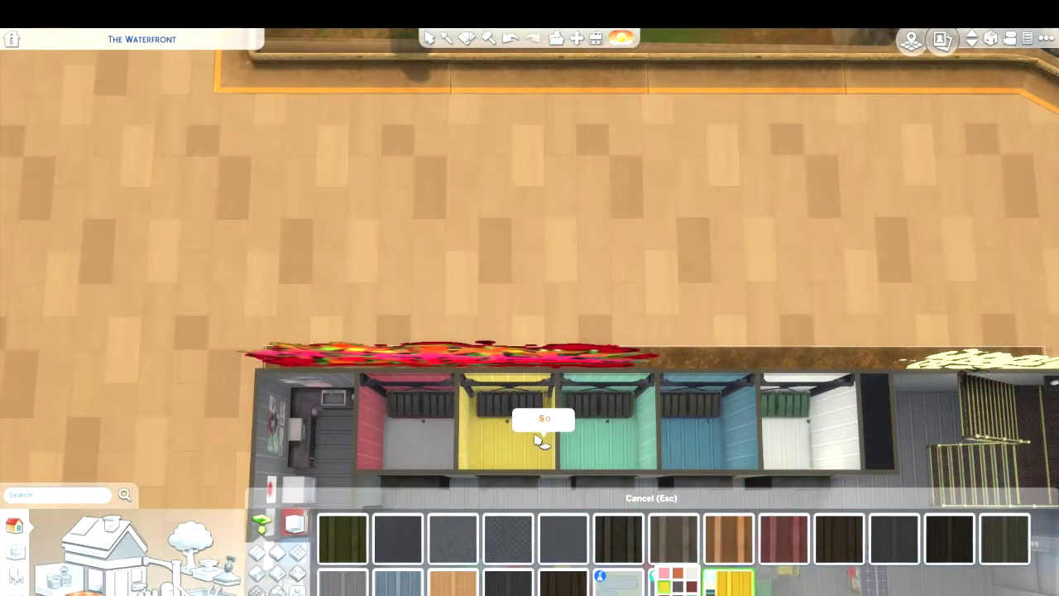
key(s)
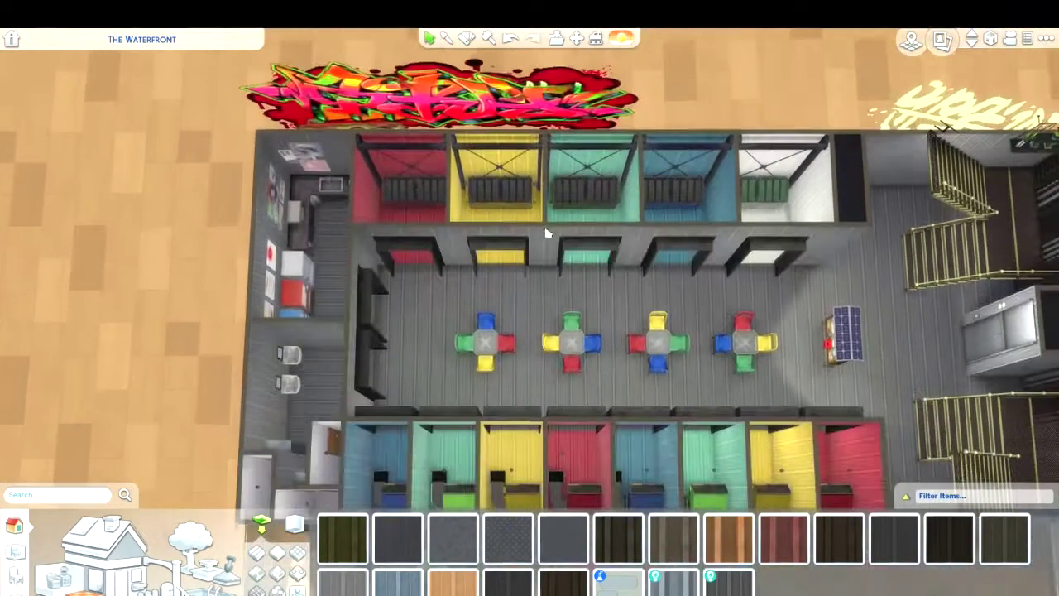
Place round red, yellow, green and blue rugs under the four tables, and stand coloured recycling bins between the bay doorways
scroll(600, 354, up, 2)
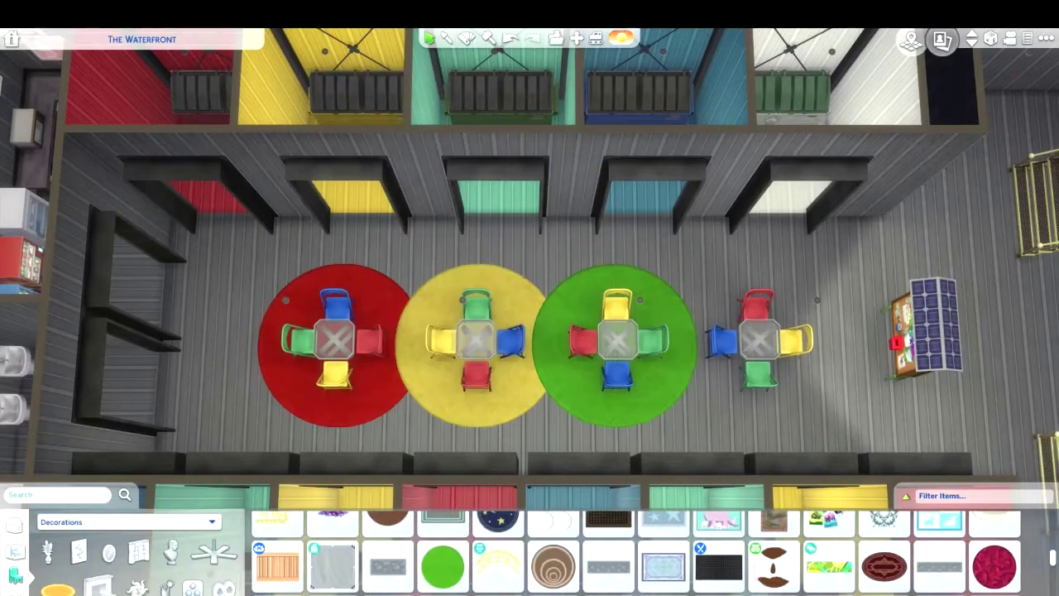
scroll(386, 125, up, 3)
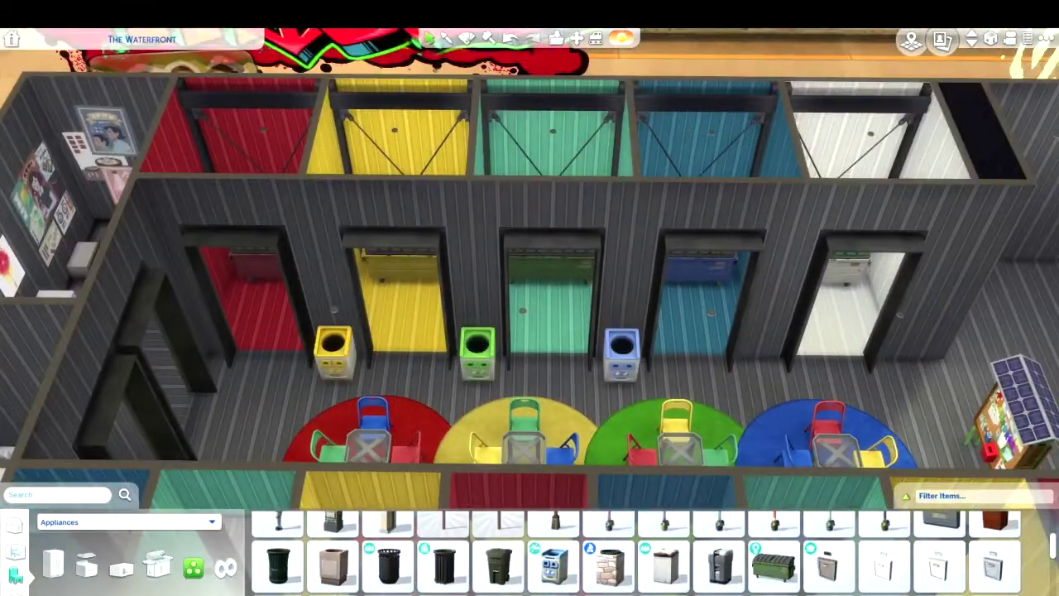
Place banks of lockers against the wall ends facing the staircases, on both sides of the community board
scroll(372, 273, down, 3)
key(period)
scroll(343, 303, up, 4)
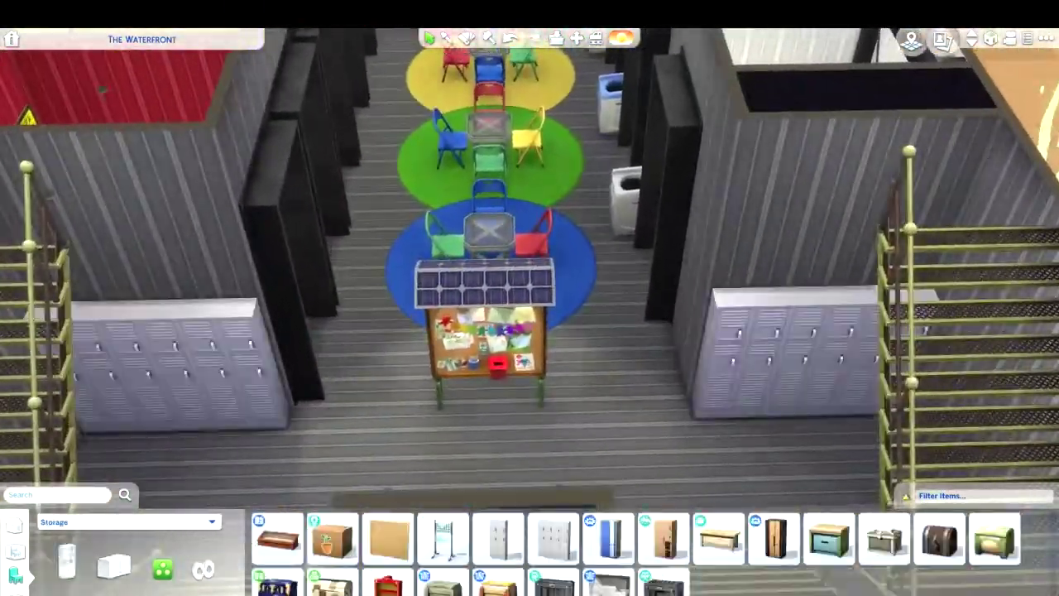
Finish the three restroom stalls in ribbed red, yellow and blue wall and floor coverings
scroll(508, 378, down, 3)
key(period)
scroll(505, 379, up, 3)
scroll(505, 379, down, 3)
key(period)
scroll(456, 378, up, 4)
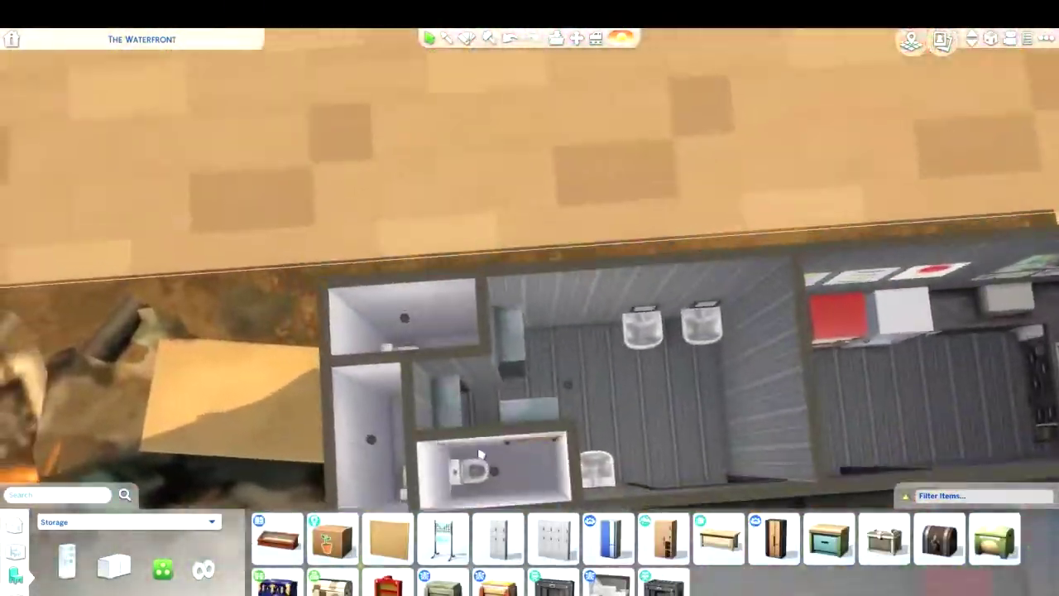
click(381, 406)
scroll(837, 307, up, 2)
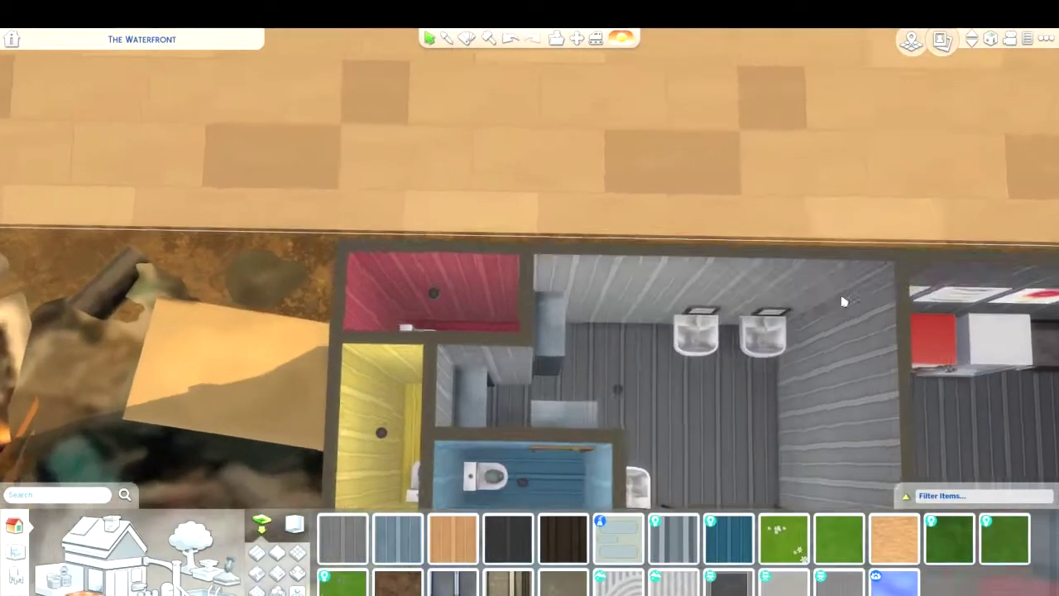
Frame the paired restroom sinks with a steel beam, mount a soap dispenser between the mirrors and a dryer on the side wall
scroll(548, 267, up, 2)
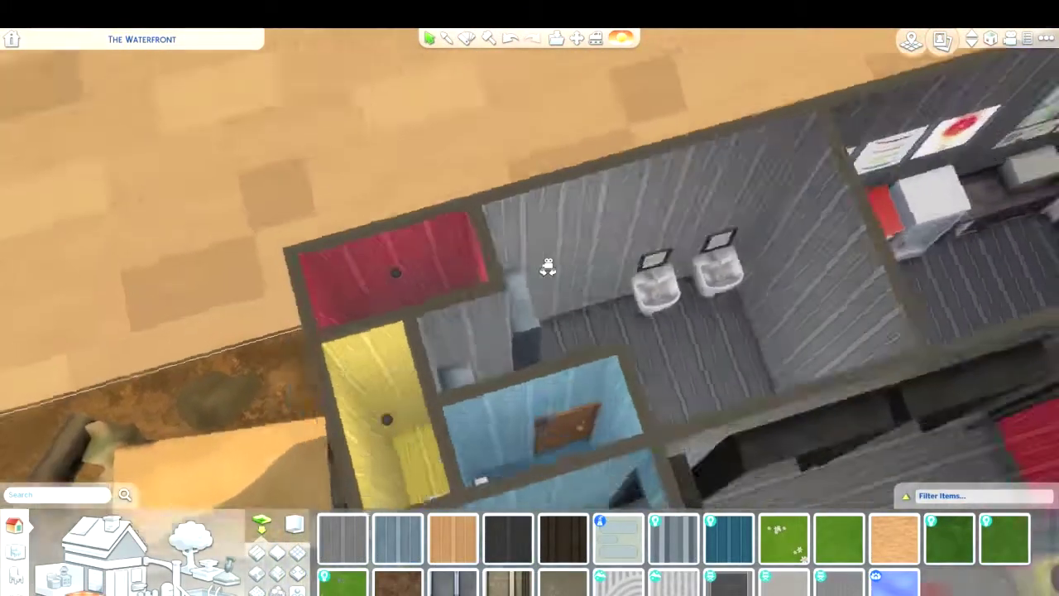
scroll(548, 266, up, 3)
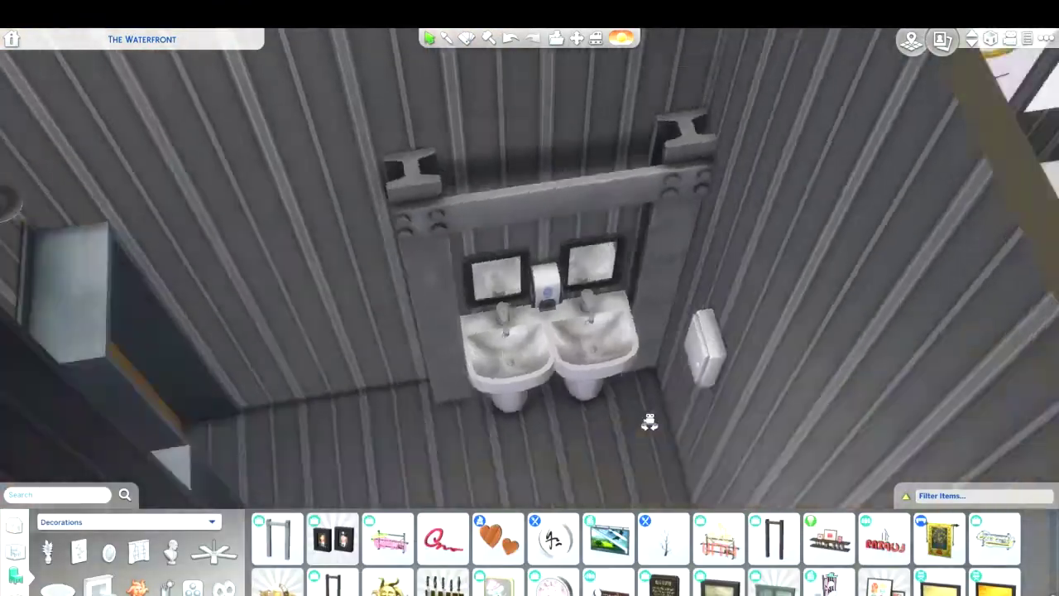
Reposition the orange graffiti tag at the upper end wall of the building
scroll(643, 421, down, 2)
scroll(637, 405, down, 3)
scroll(629, 389, down, 5)
key(w)
scroll(533, 405, up, 3)
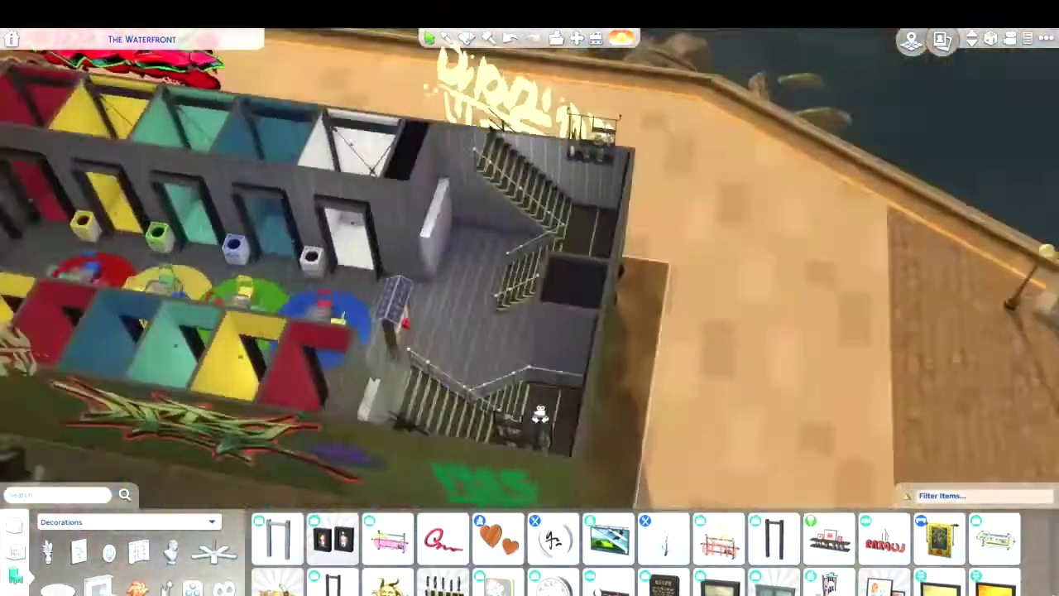
scroll(539, 416, down, 4)
scroll(579, 331, up, 2)
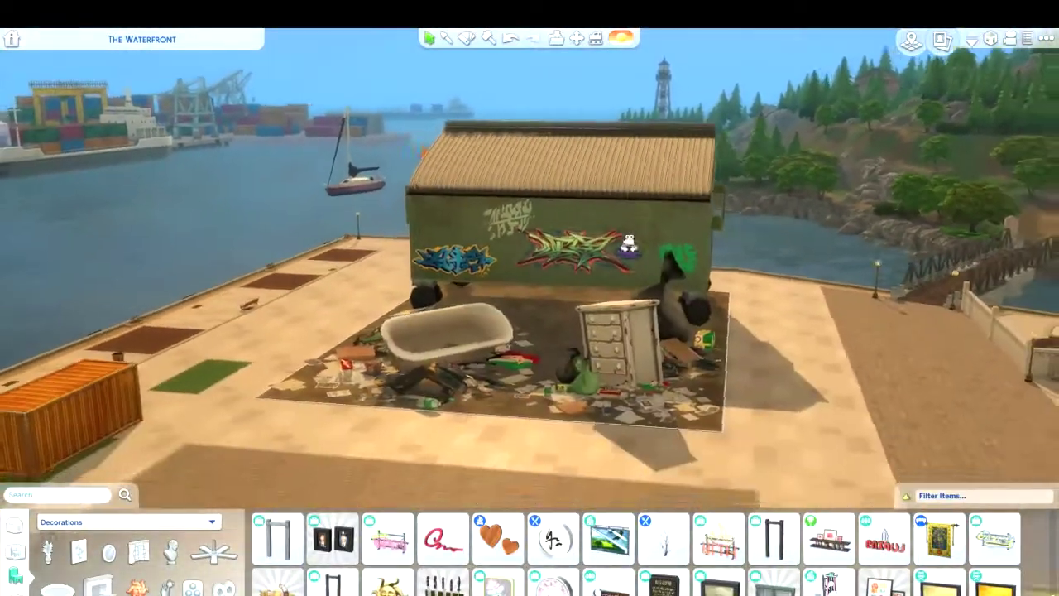
scroll(532, 297, up, 2)
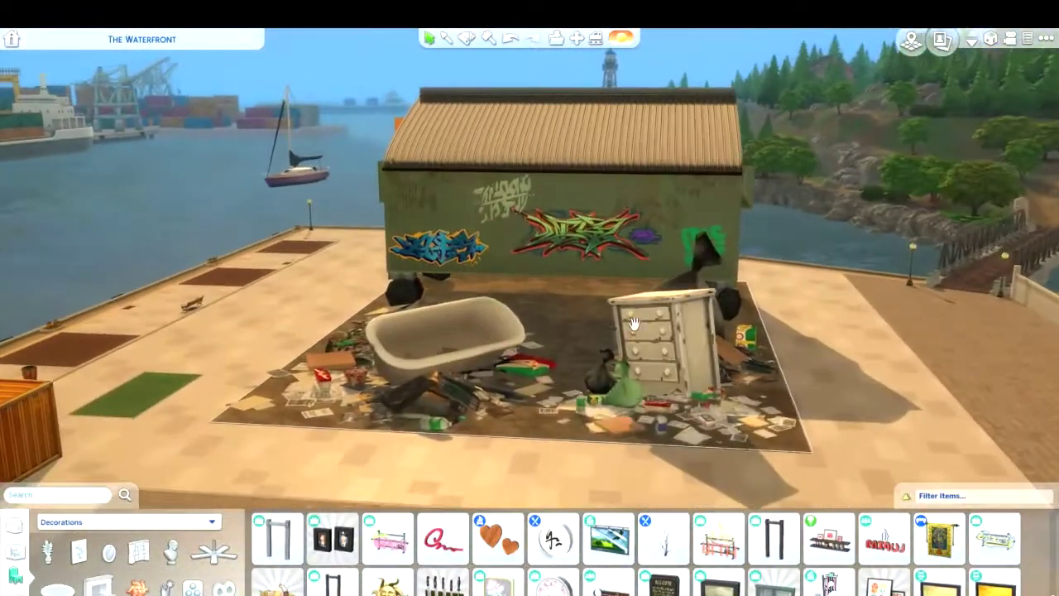
click(369, 111)
scroll(369, 111, up, 3)
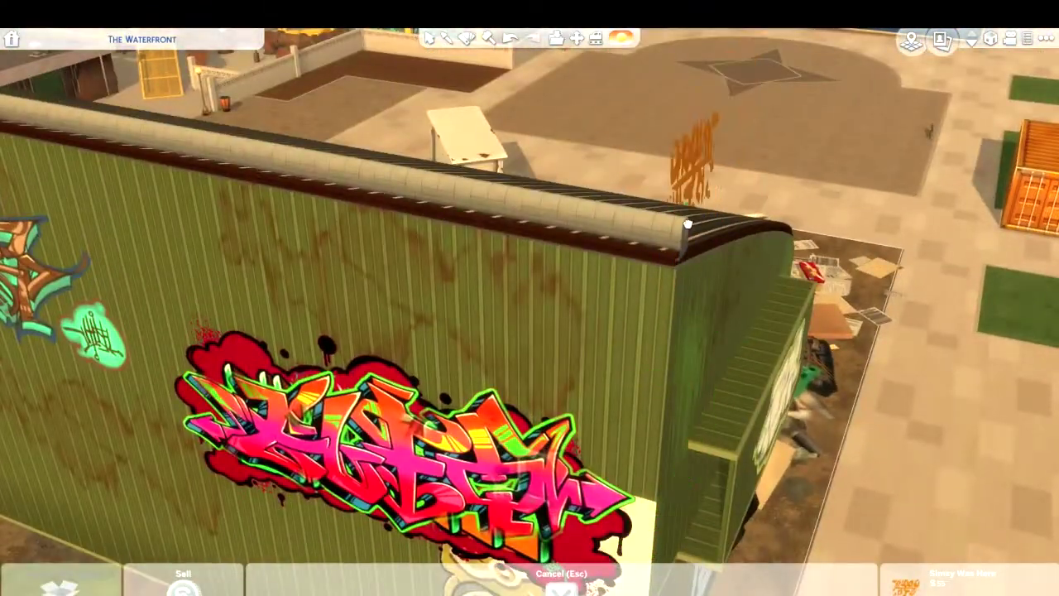
key(Escape)
key(e)
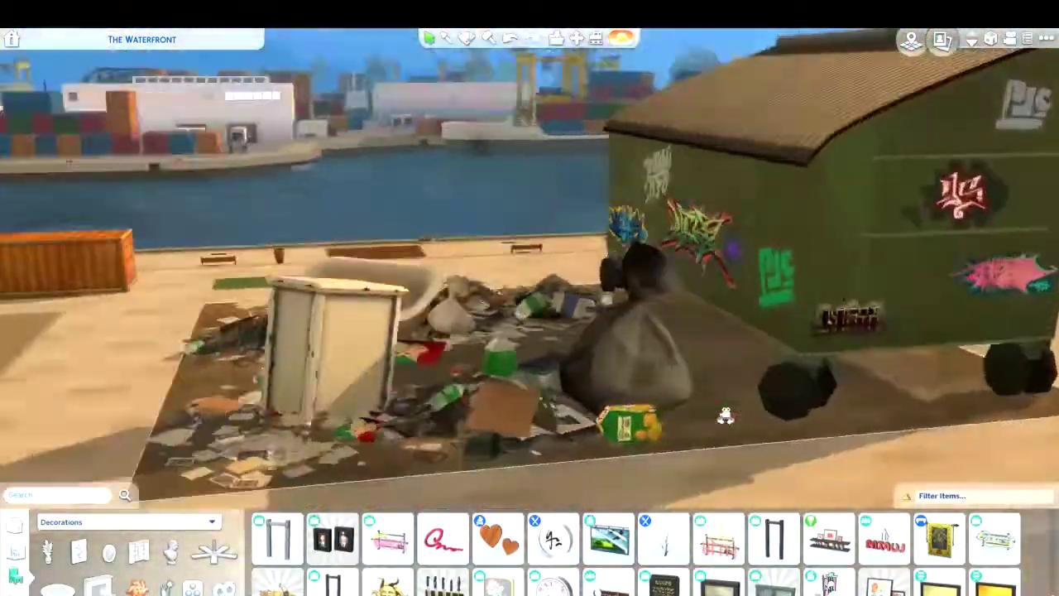
On the Trash Talk lot, remove the elevator between the ground-floor staircases and leave its shaft as a plain walled room
scroll(726, 417, up, 3)
click(555, 180)
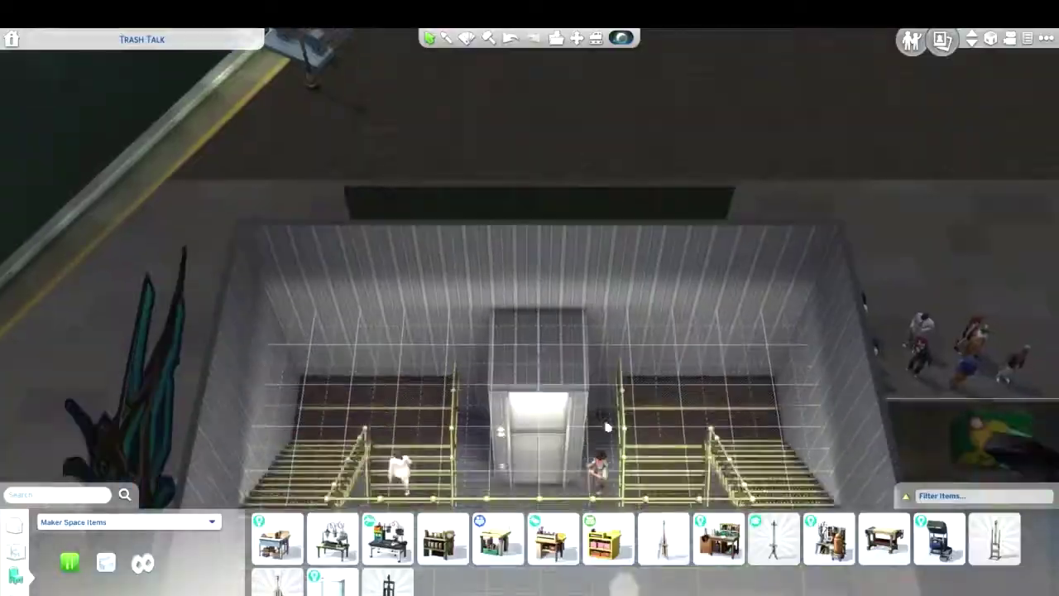
scroll(632, 326, up, 3)
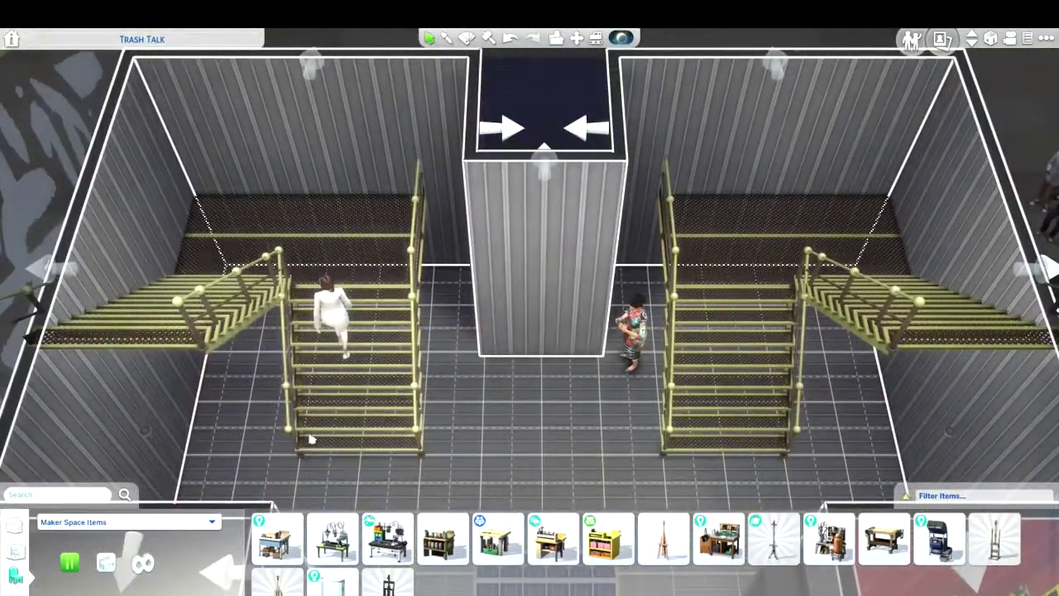
scroll(312, 439, down, 3)
Add a wide open doorway to the front wall of the shaft and lay dark ribbed flooring inside
click(14, 526)
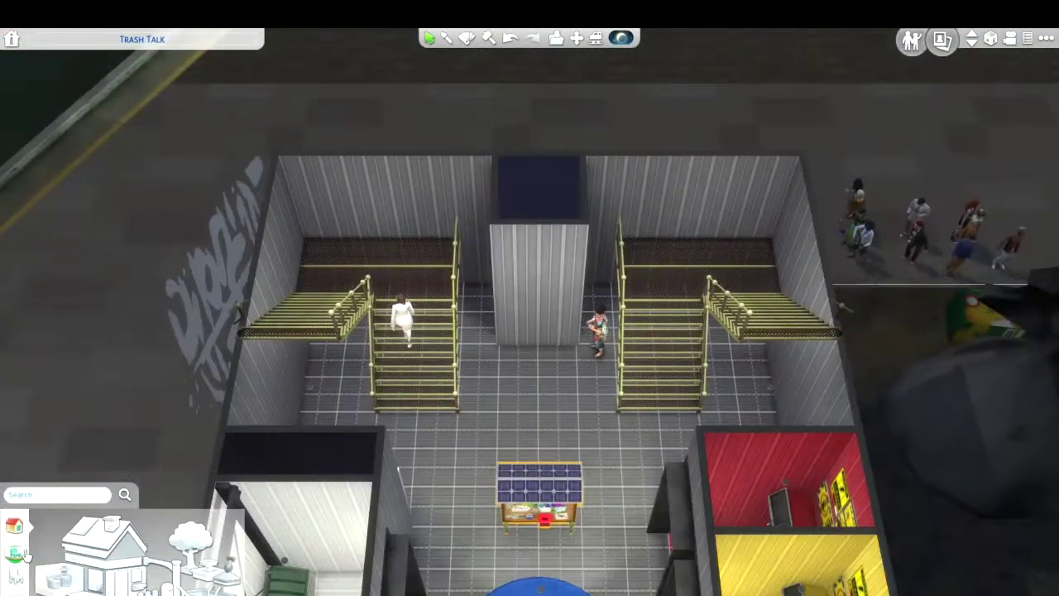
click(121, 579)
scroll(585, 582, down, 1)
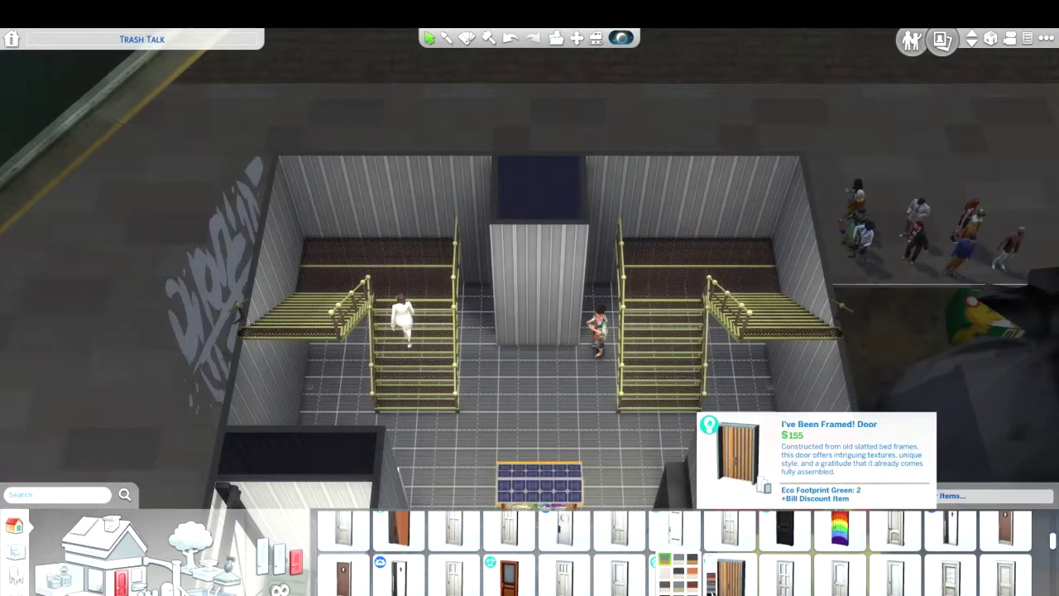
key(Escape)
click(521, 149)
scroll(458, 283, up, 3)
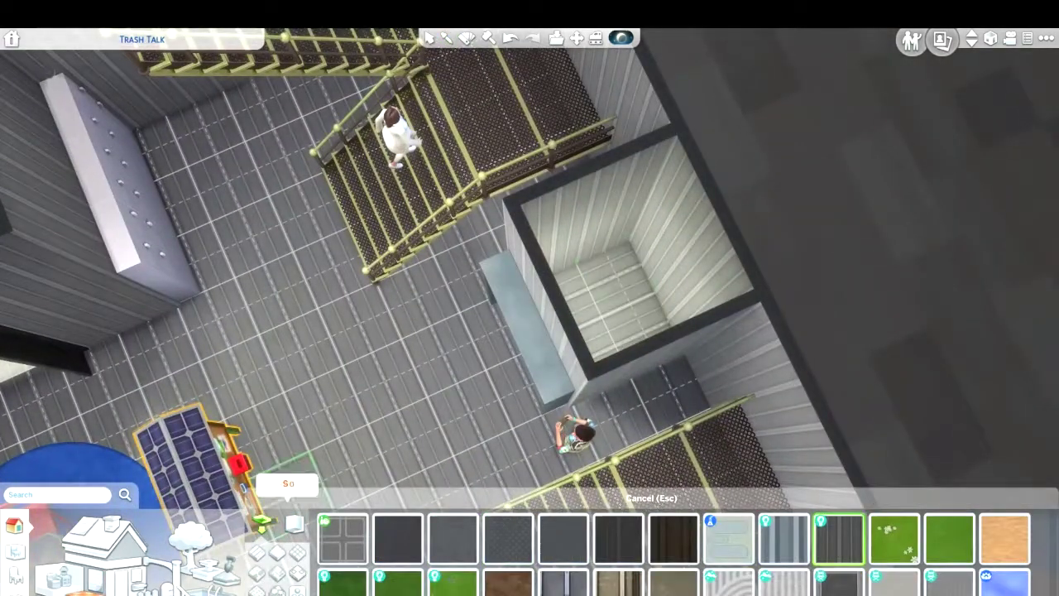
Install a ladder inside the shaft to connect the floors, and sample The Super Subtle Saucer Light for reuse
click(263, 519)
click(257, 546)
click(358, 539)
click(973, 44)
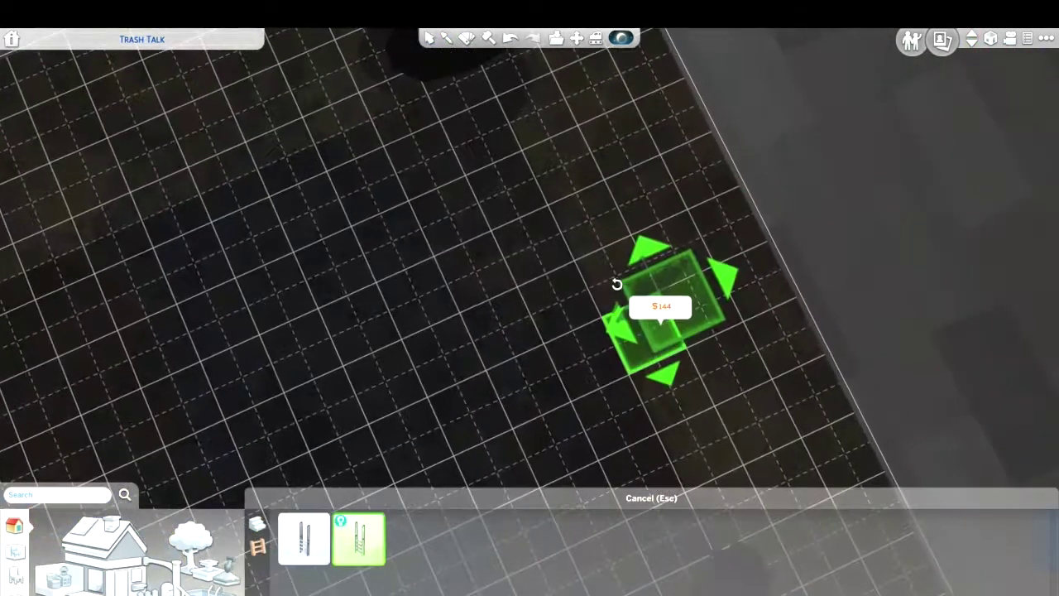
key(Page_Up)
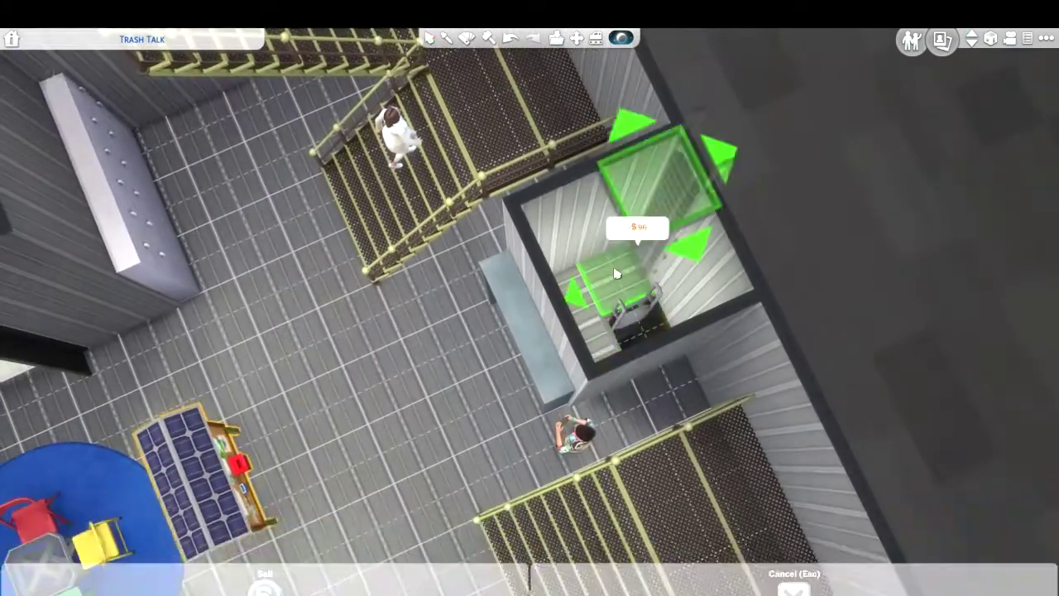
key(Page_Down)
click(942, 41)
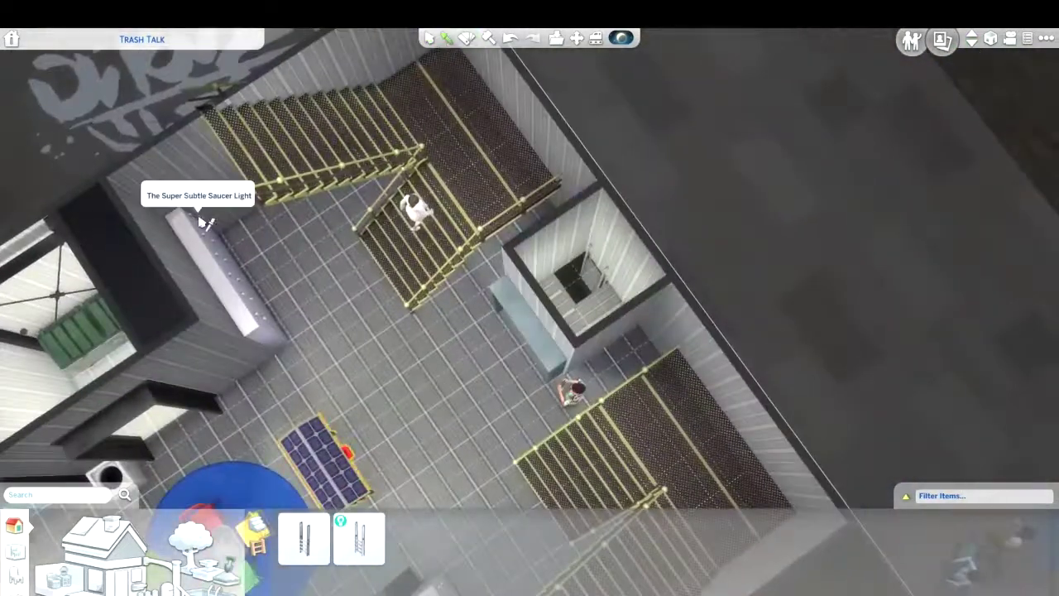
click(199, 222)
Examine the finished building in live play, circling its graffiti-covered exterior and viewing the decorated corridor with its banners and plants
scroll(199, 222, down, 5)
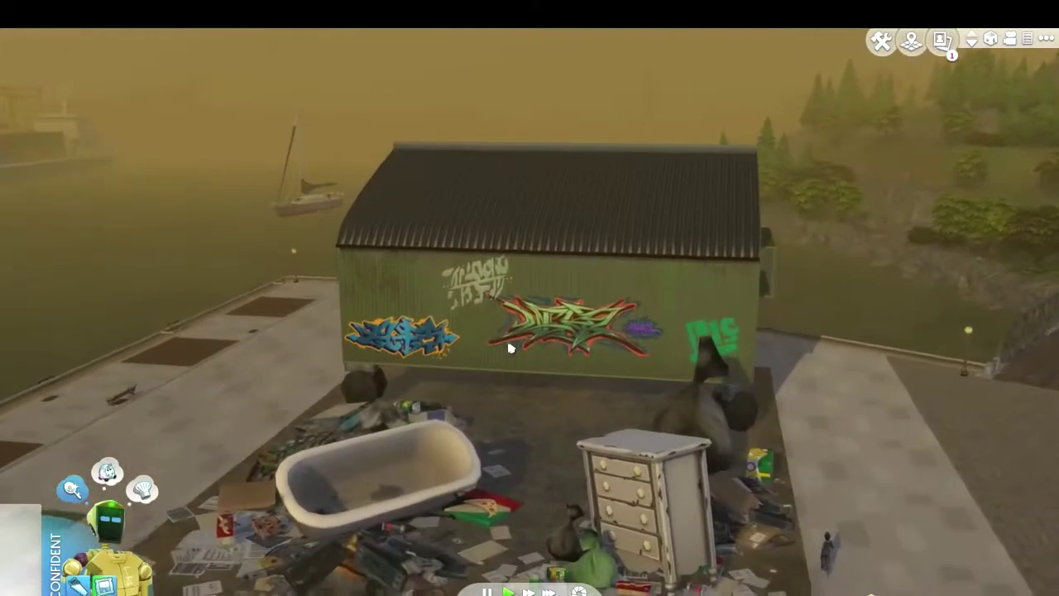
scroll(517, 436, up, 2)
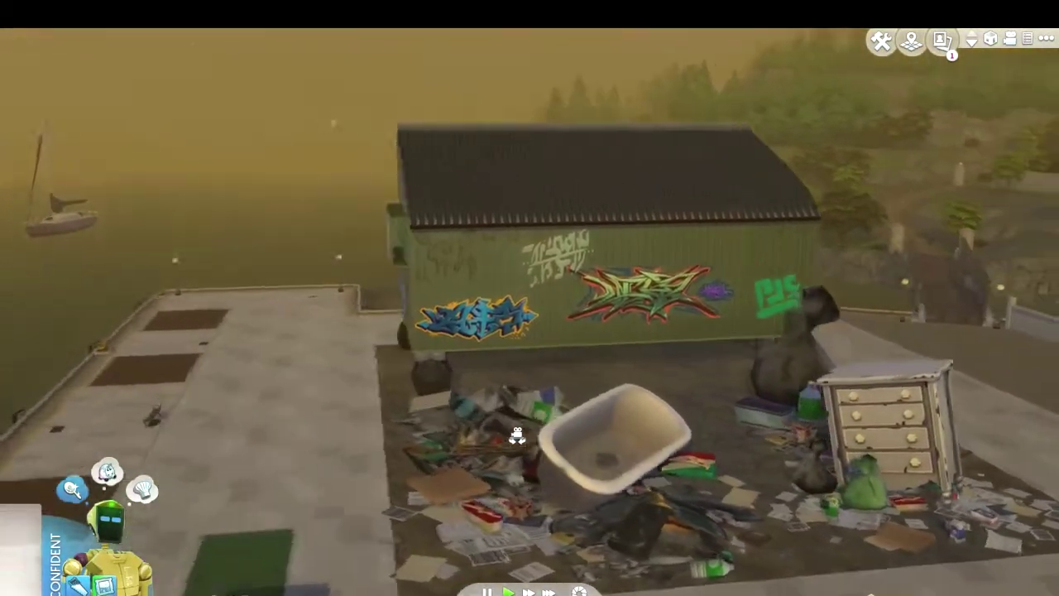
key(q)
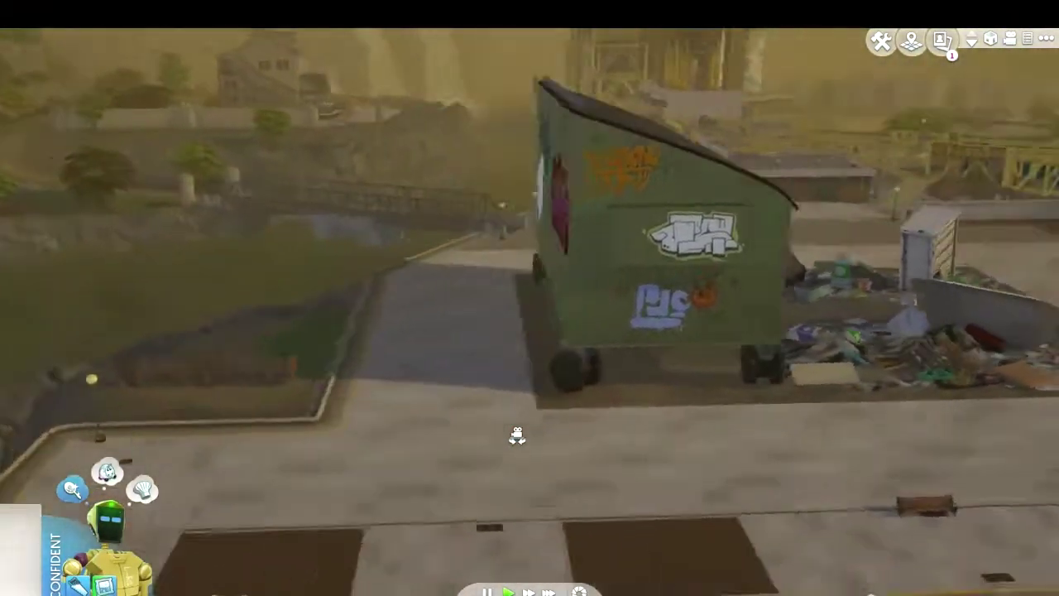
key(q)
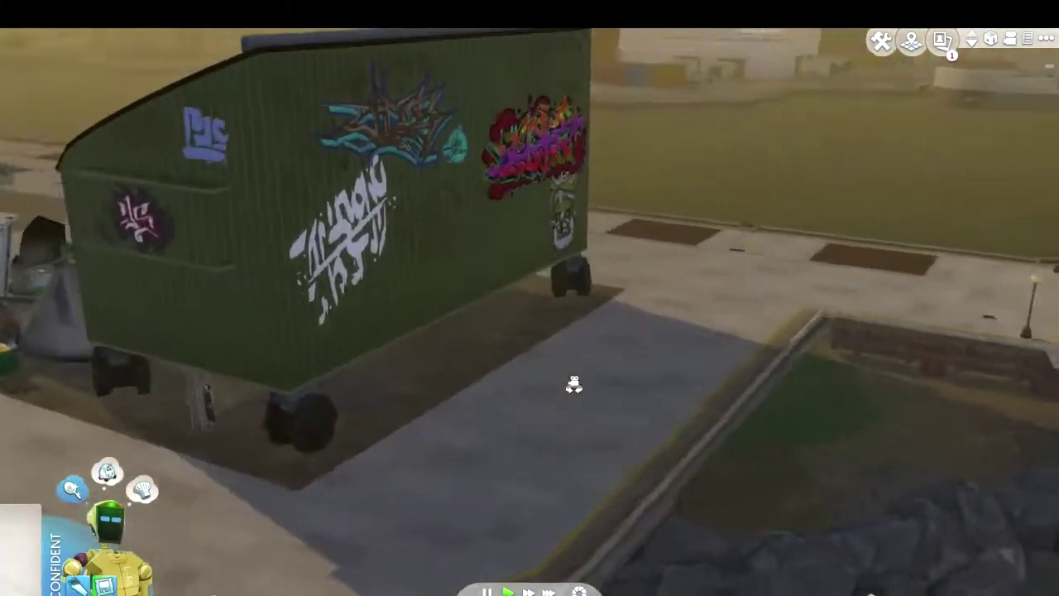
scroll(571, 383, down, 3)
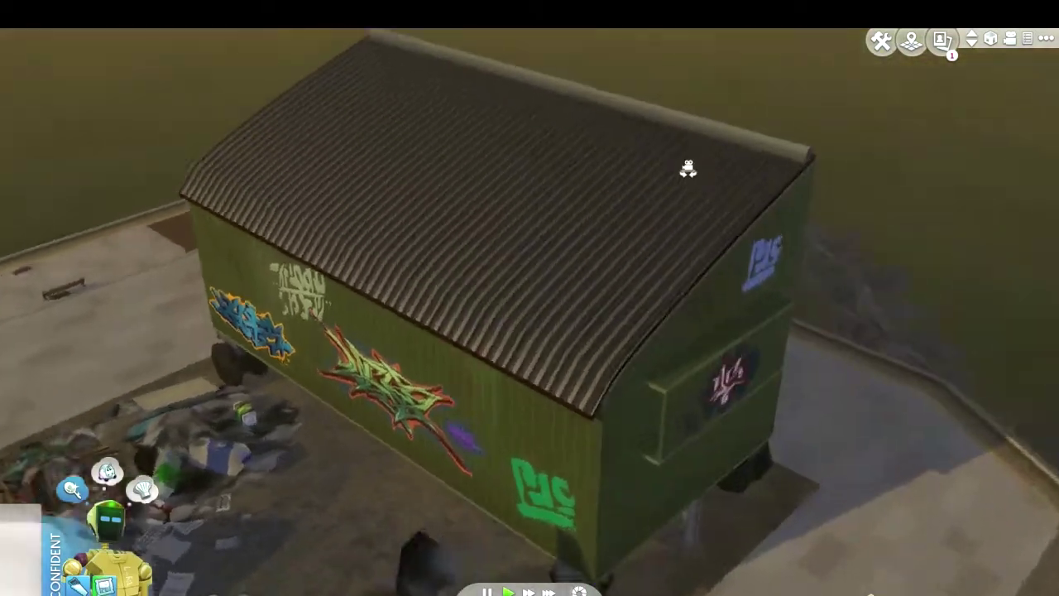
scroll(696, 195, up, 6)
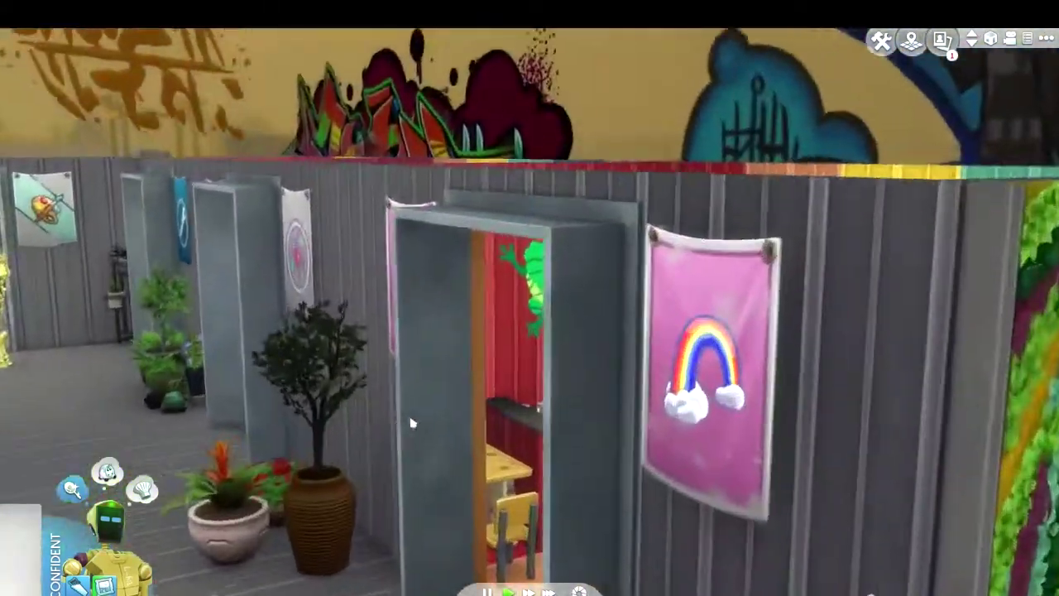
scroll(411, 424, up, 5)
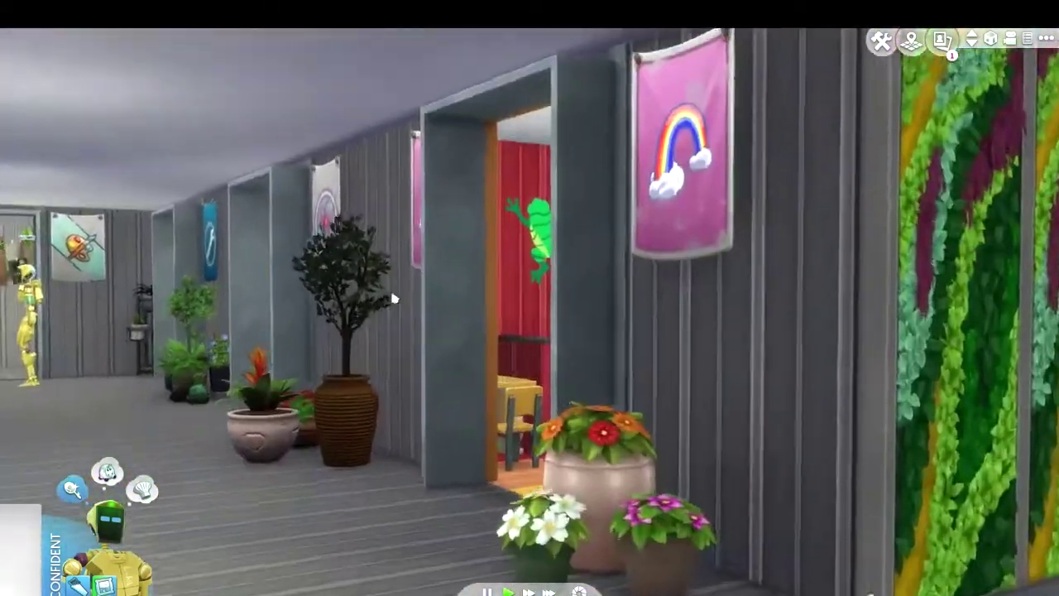
key(a)
key(a)
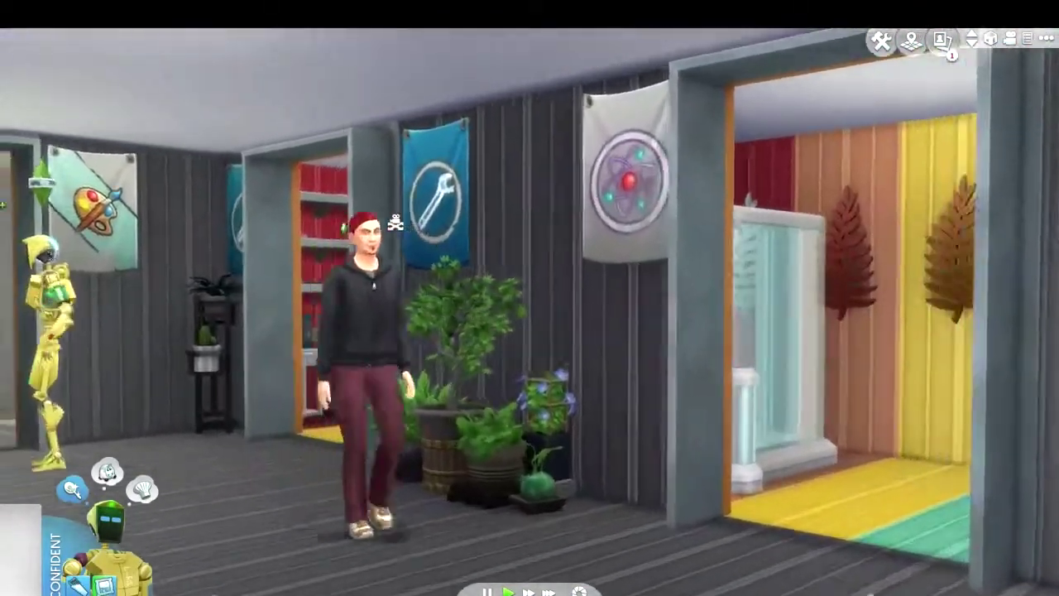
Examine the art studio's easels, sketches and sculptures in live play, along with the corridor's planters and banners and the locker area
key(a)
key(a)
scroll(406, 272, up, 3)
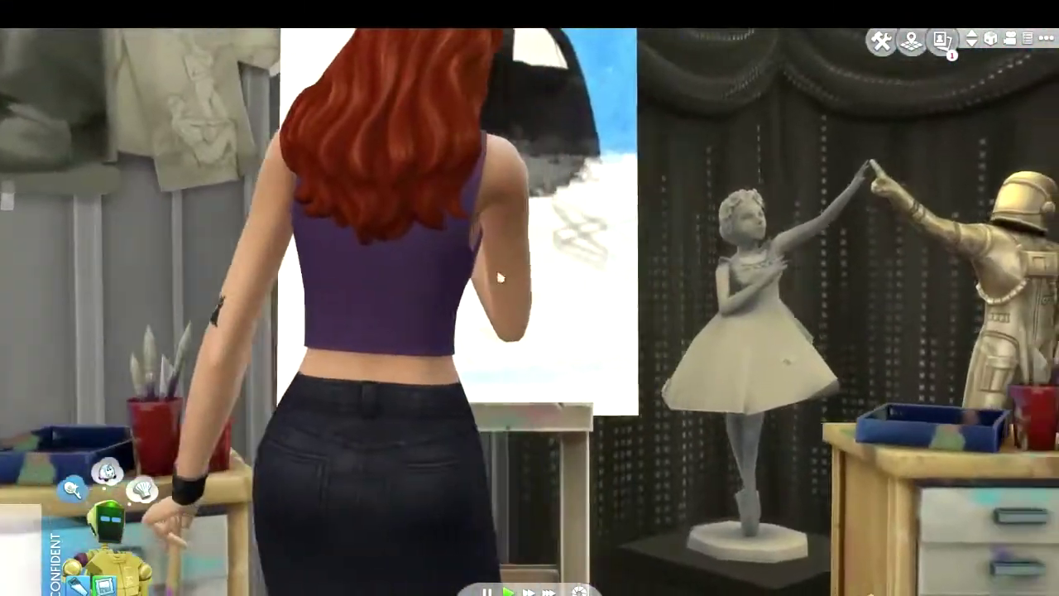
scroll(539, 332, down, 3)
key(a)
key(a)
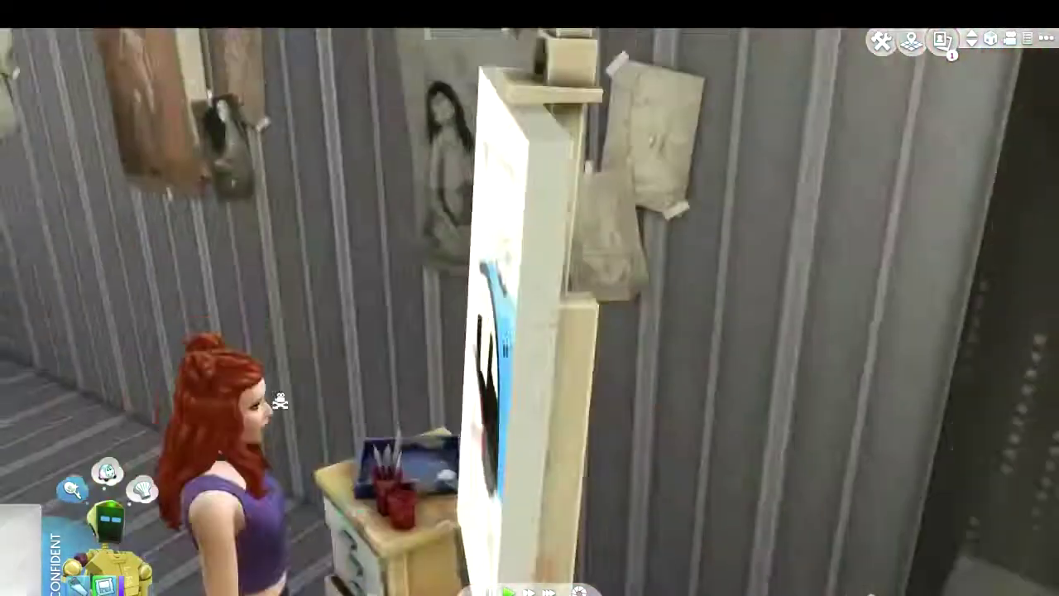
scroll(277, 406, down, 3)
scroll(177, 284, up, 5)
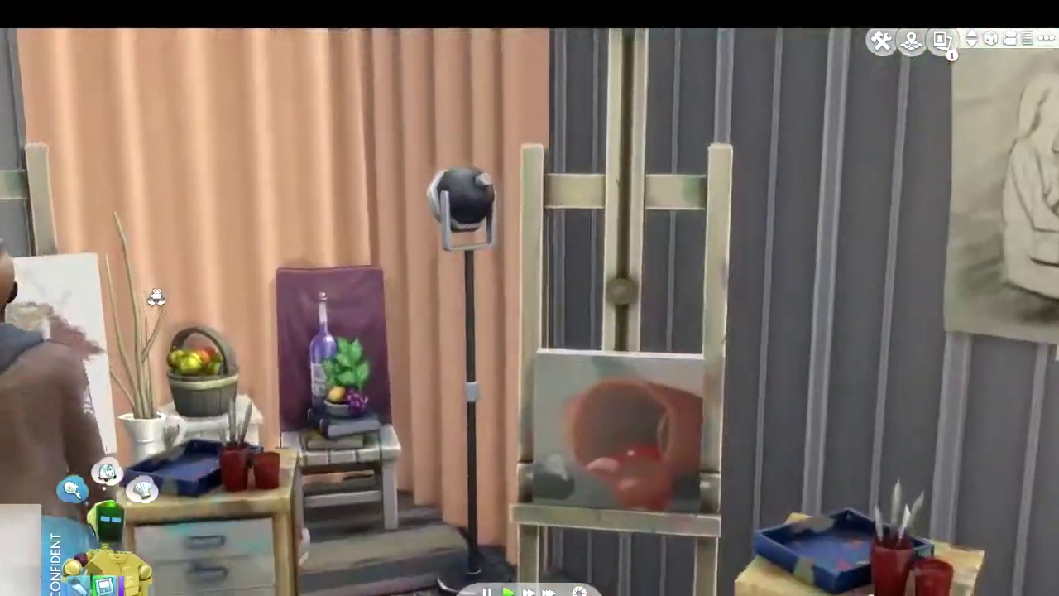
scroll(156, 298, down, 5)
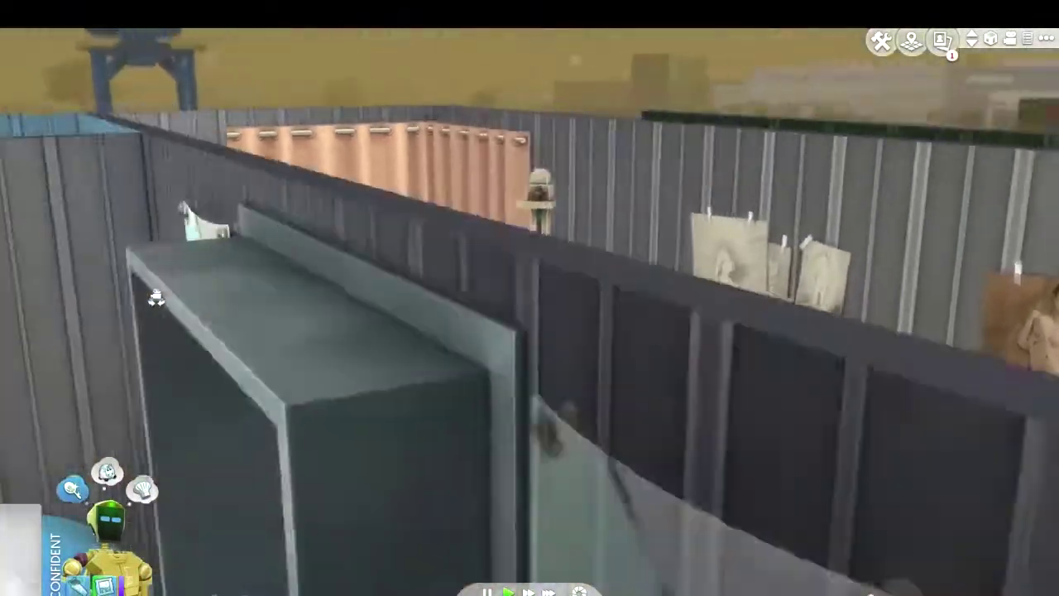
scroll(157, 298, up, 5)
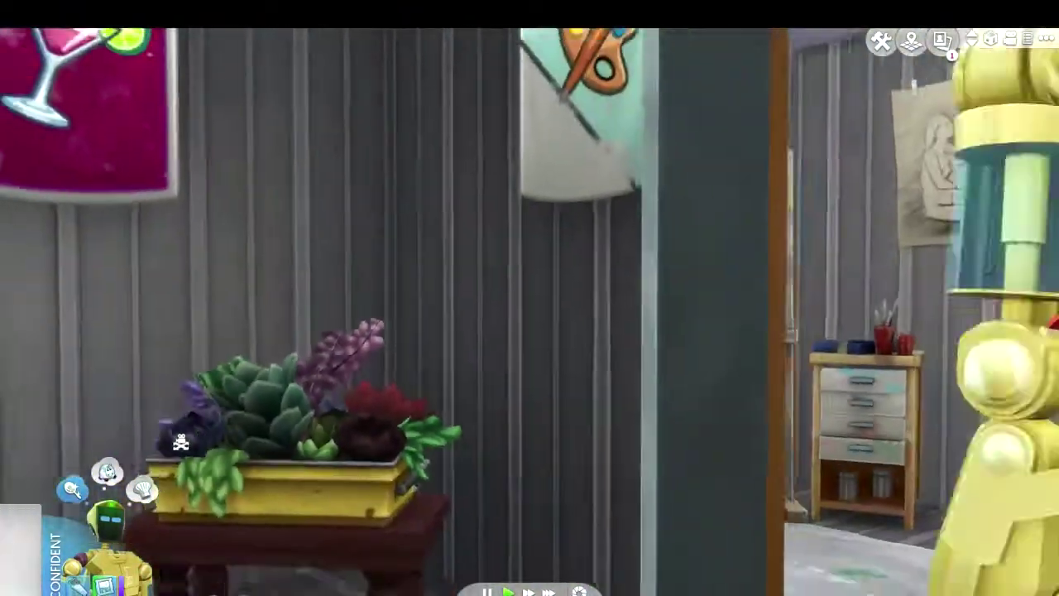
scroll(121, 374, down, 3)
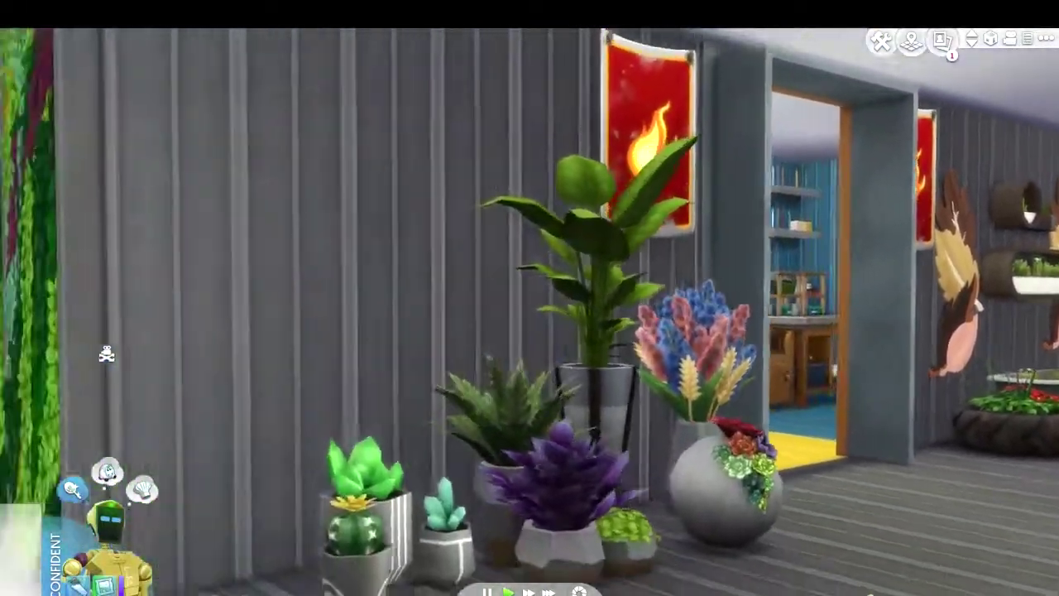
scroll(818, 168, up, 5)
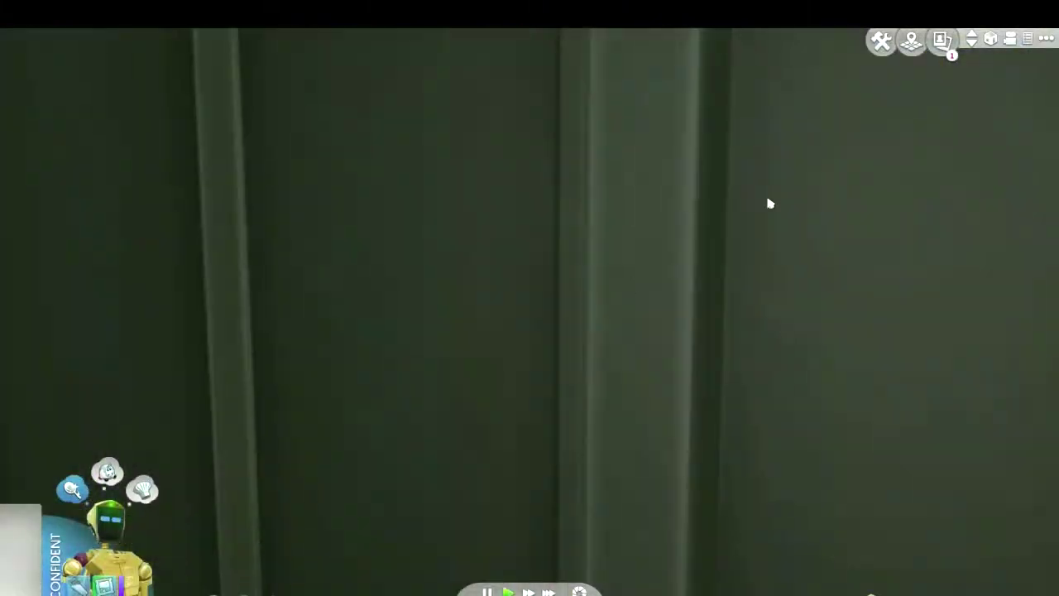
scroll(745, 351, down, 3)
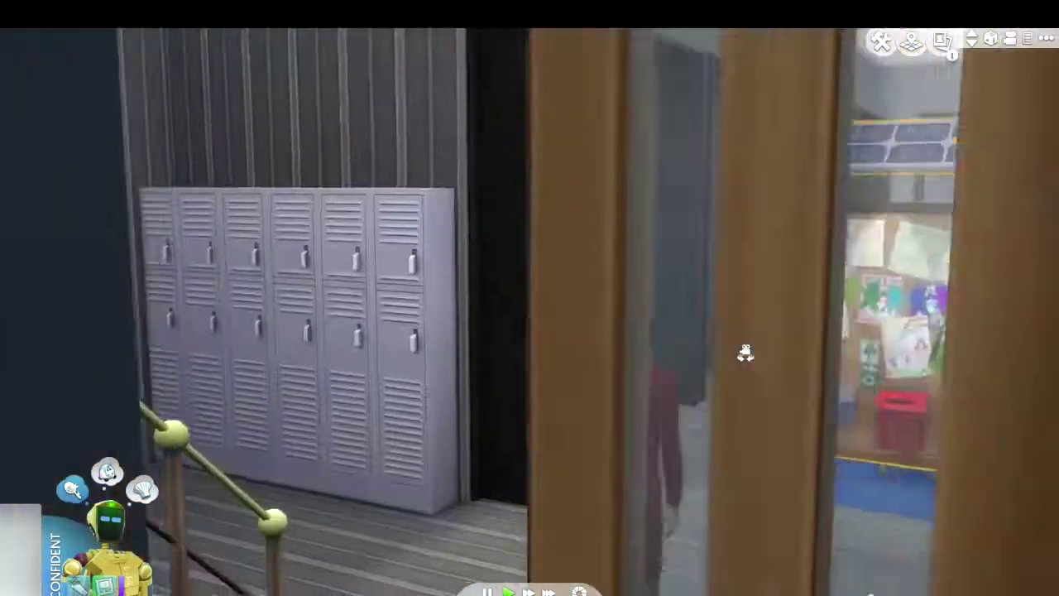
Examine the dining area with its colored folding chairs and the surrounding colored dumpster bays, washroom, vending machines and recycling machines
key(d)
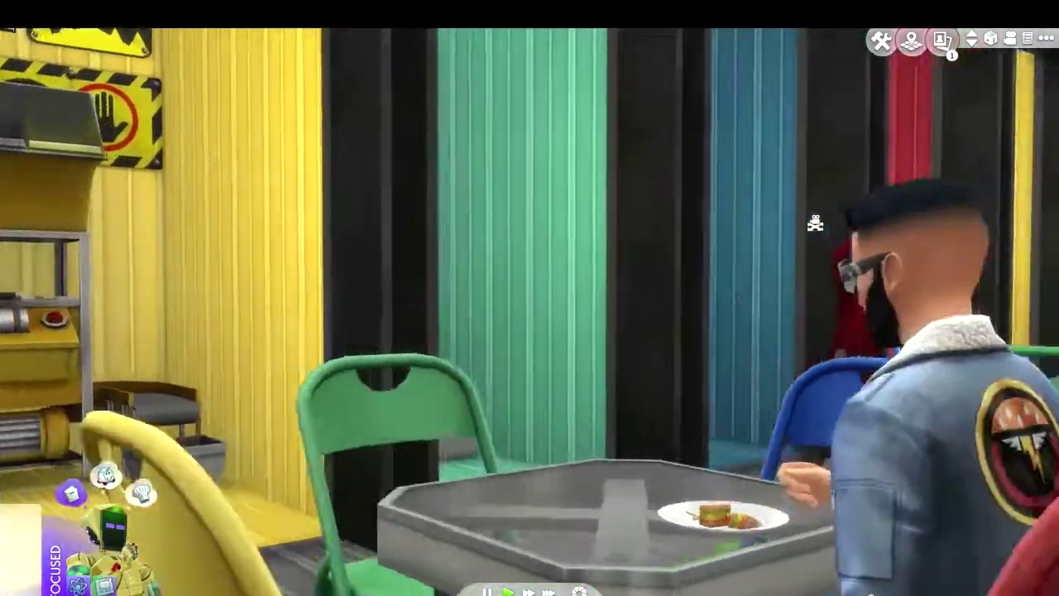
key(d)
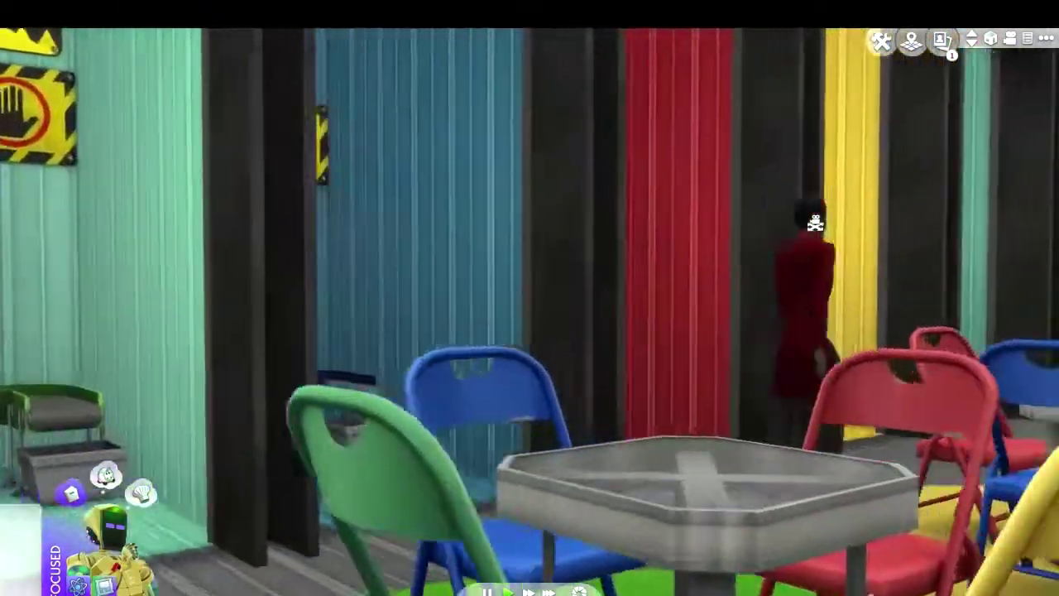
key(d)
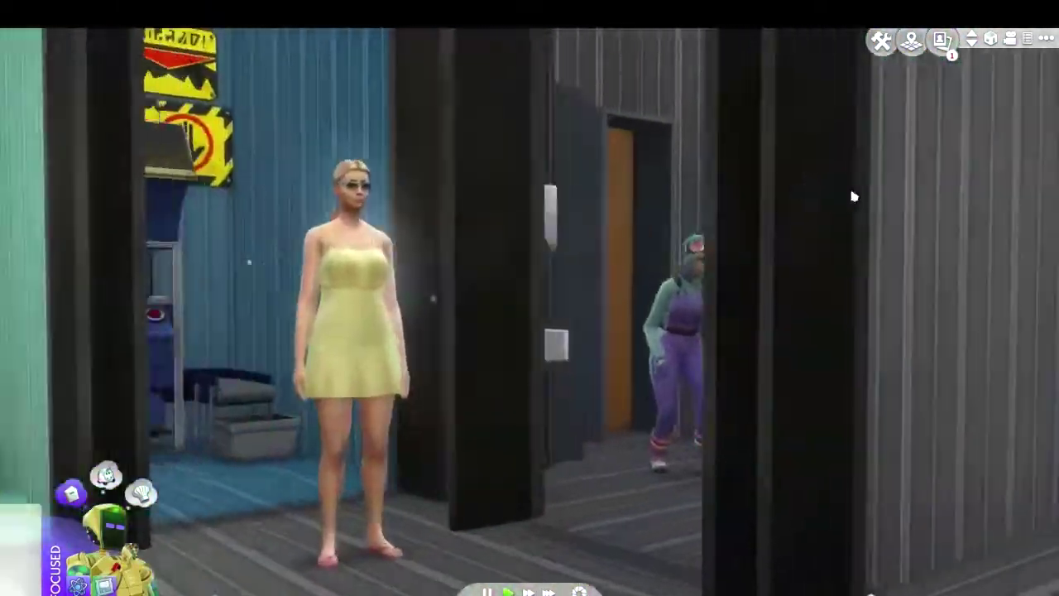
key(d)
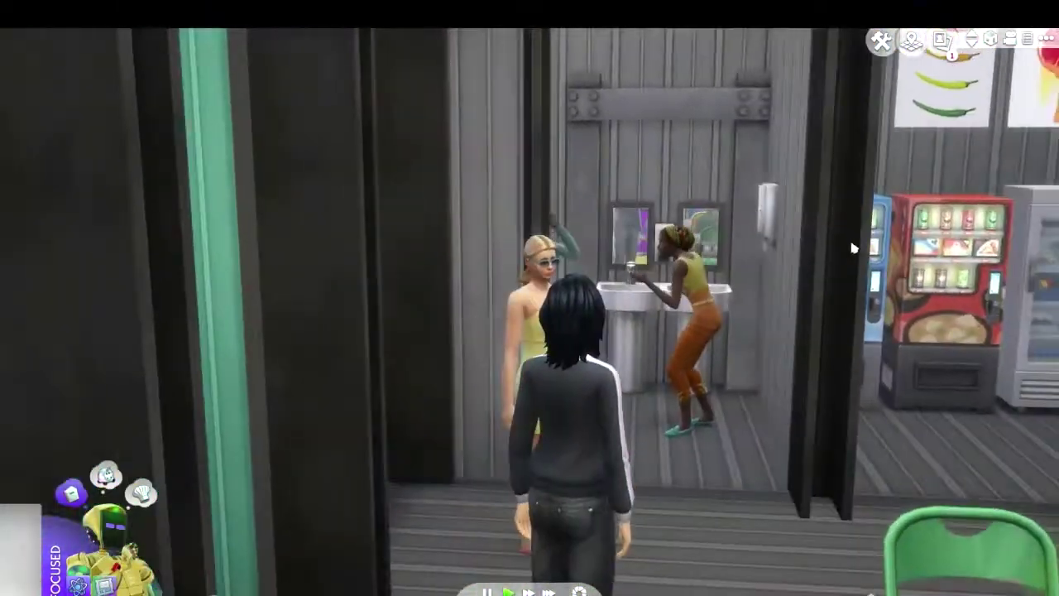
key(d)
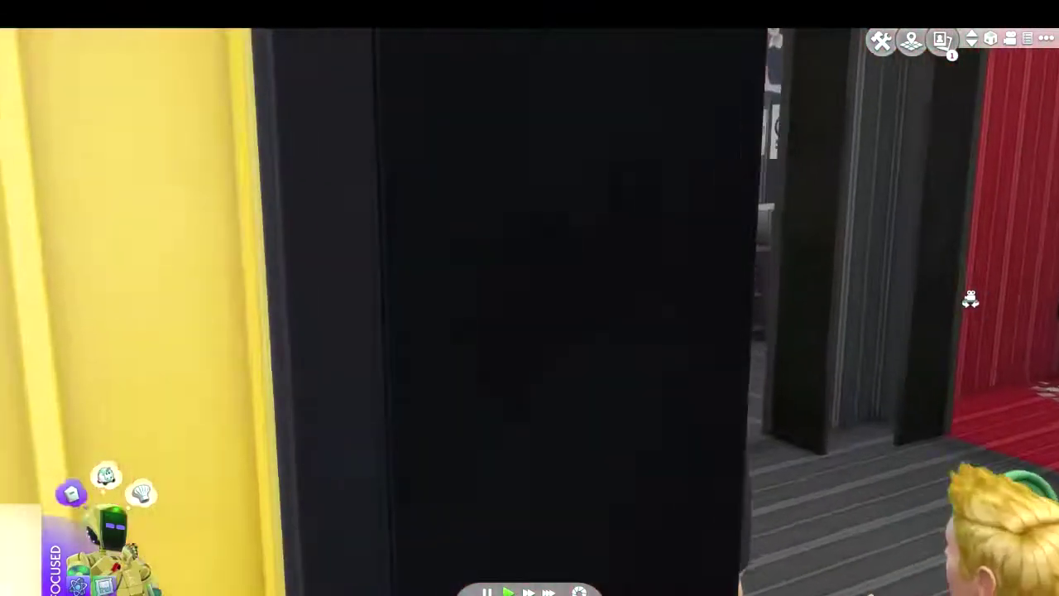
key(d)
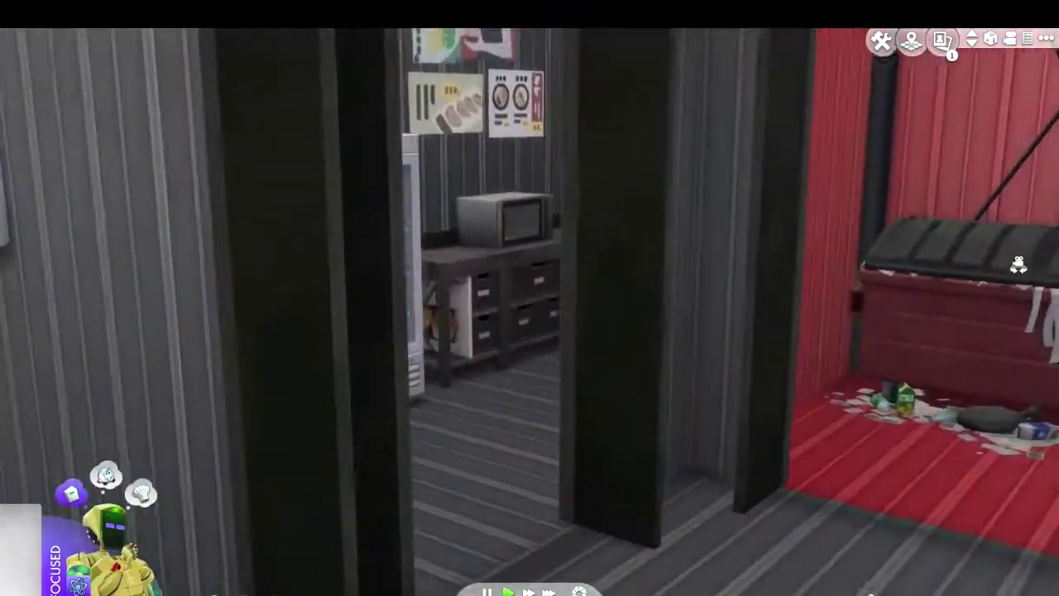
key(d)
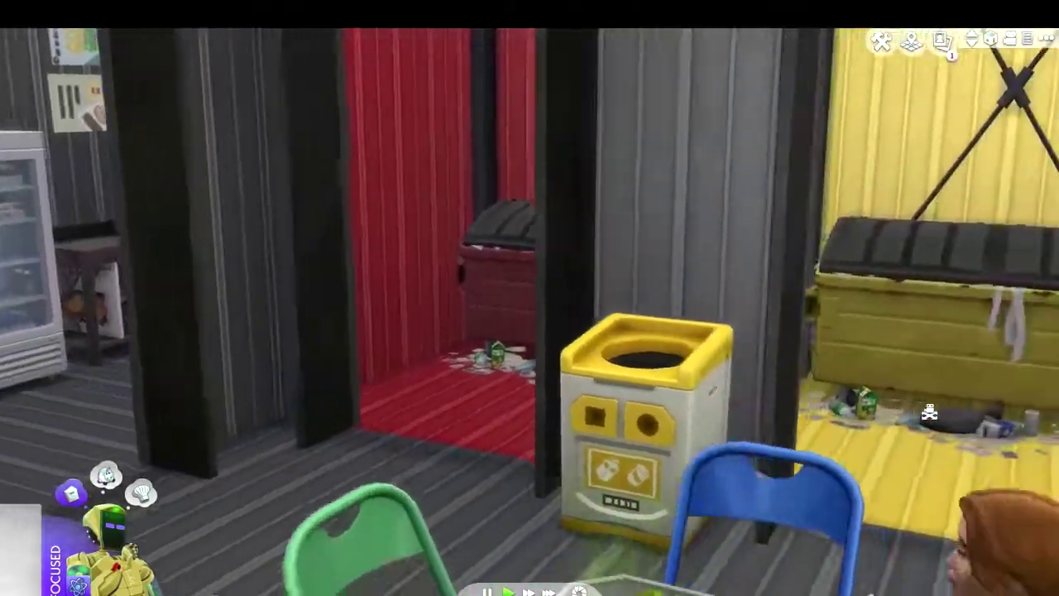
key(d)
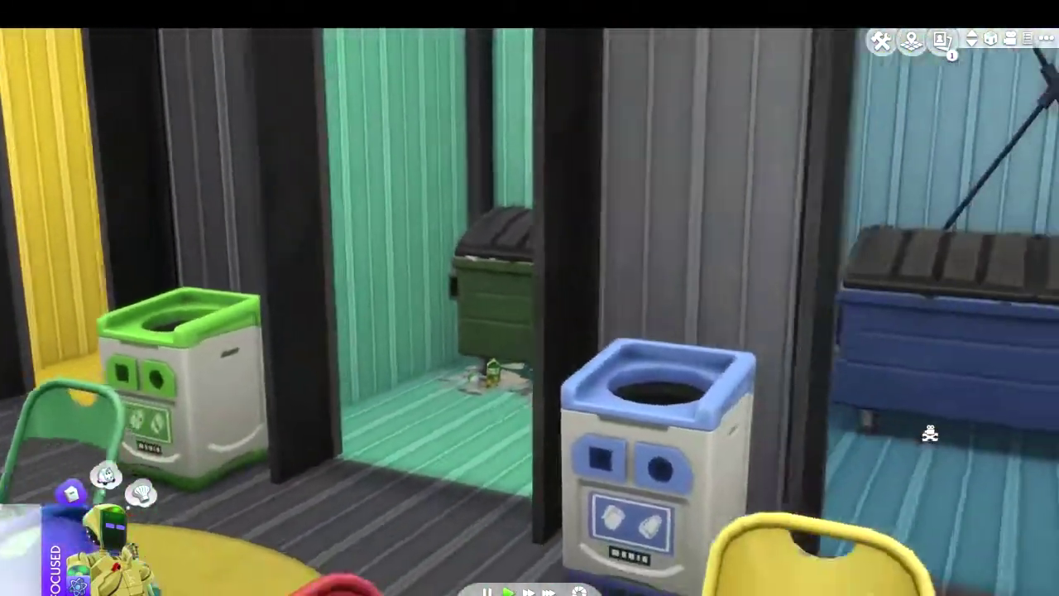
key(d)
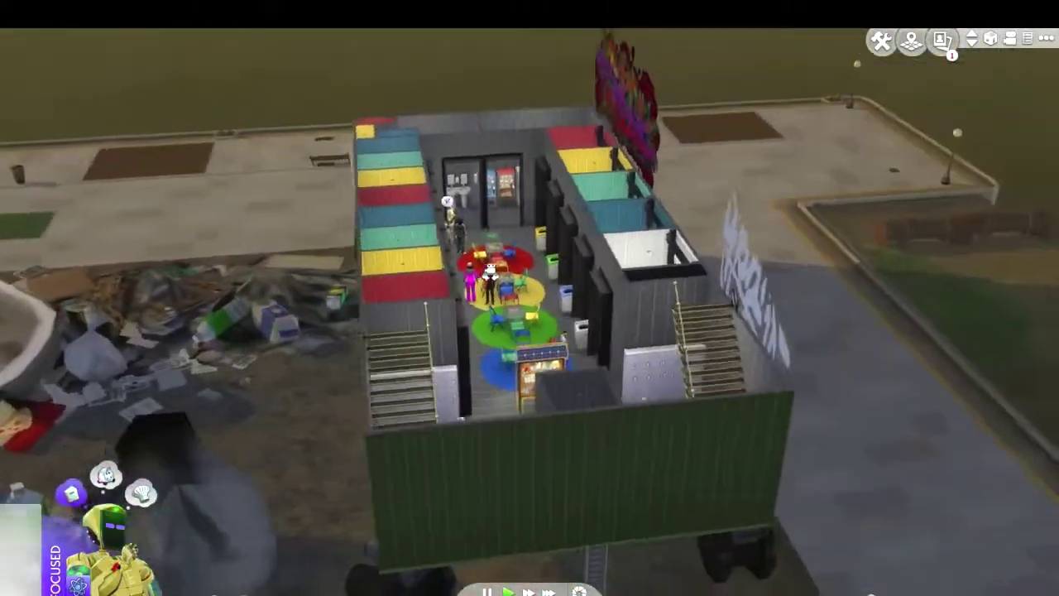
View the whole dumpster-shaped building from outside, including its graffiti walls, full roof and the surrounding trash pile
scroll(683, 326, up, 5)
key(e)
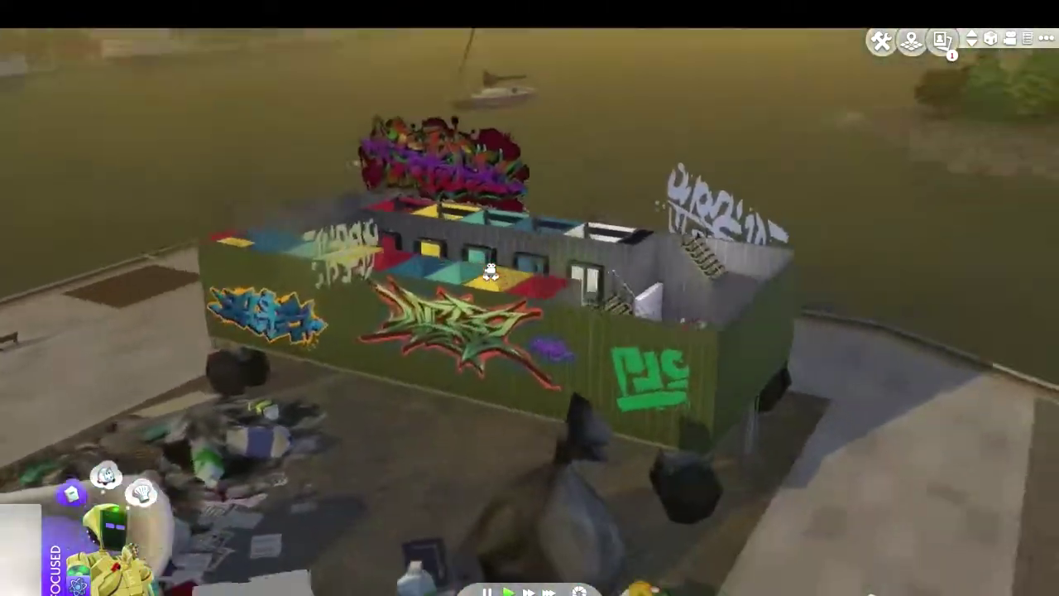
scroll(530, 331, down, 2)
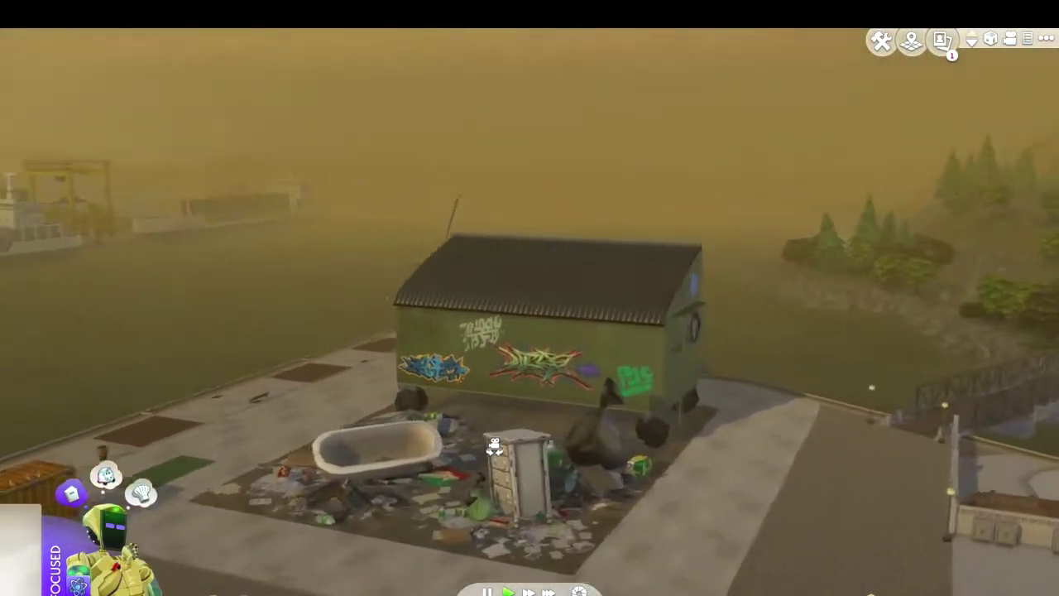
key(s)
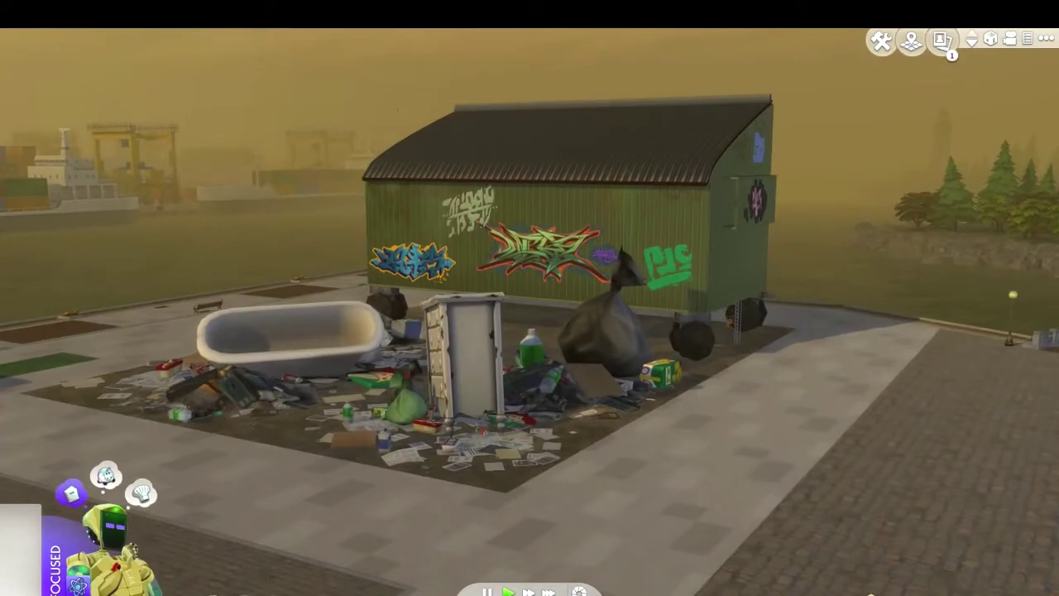